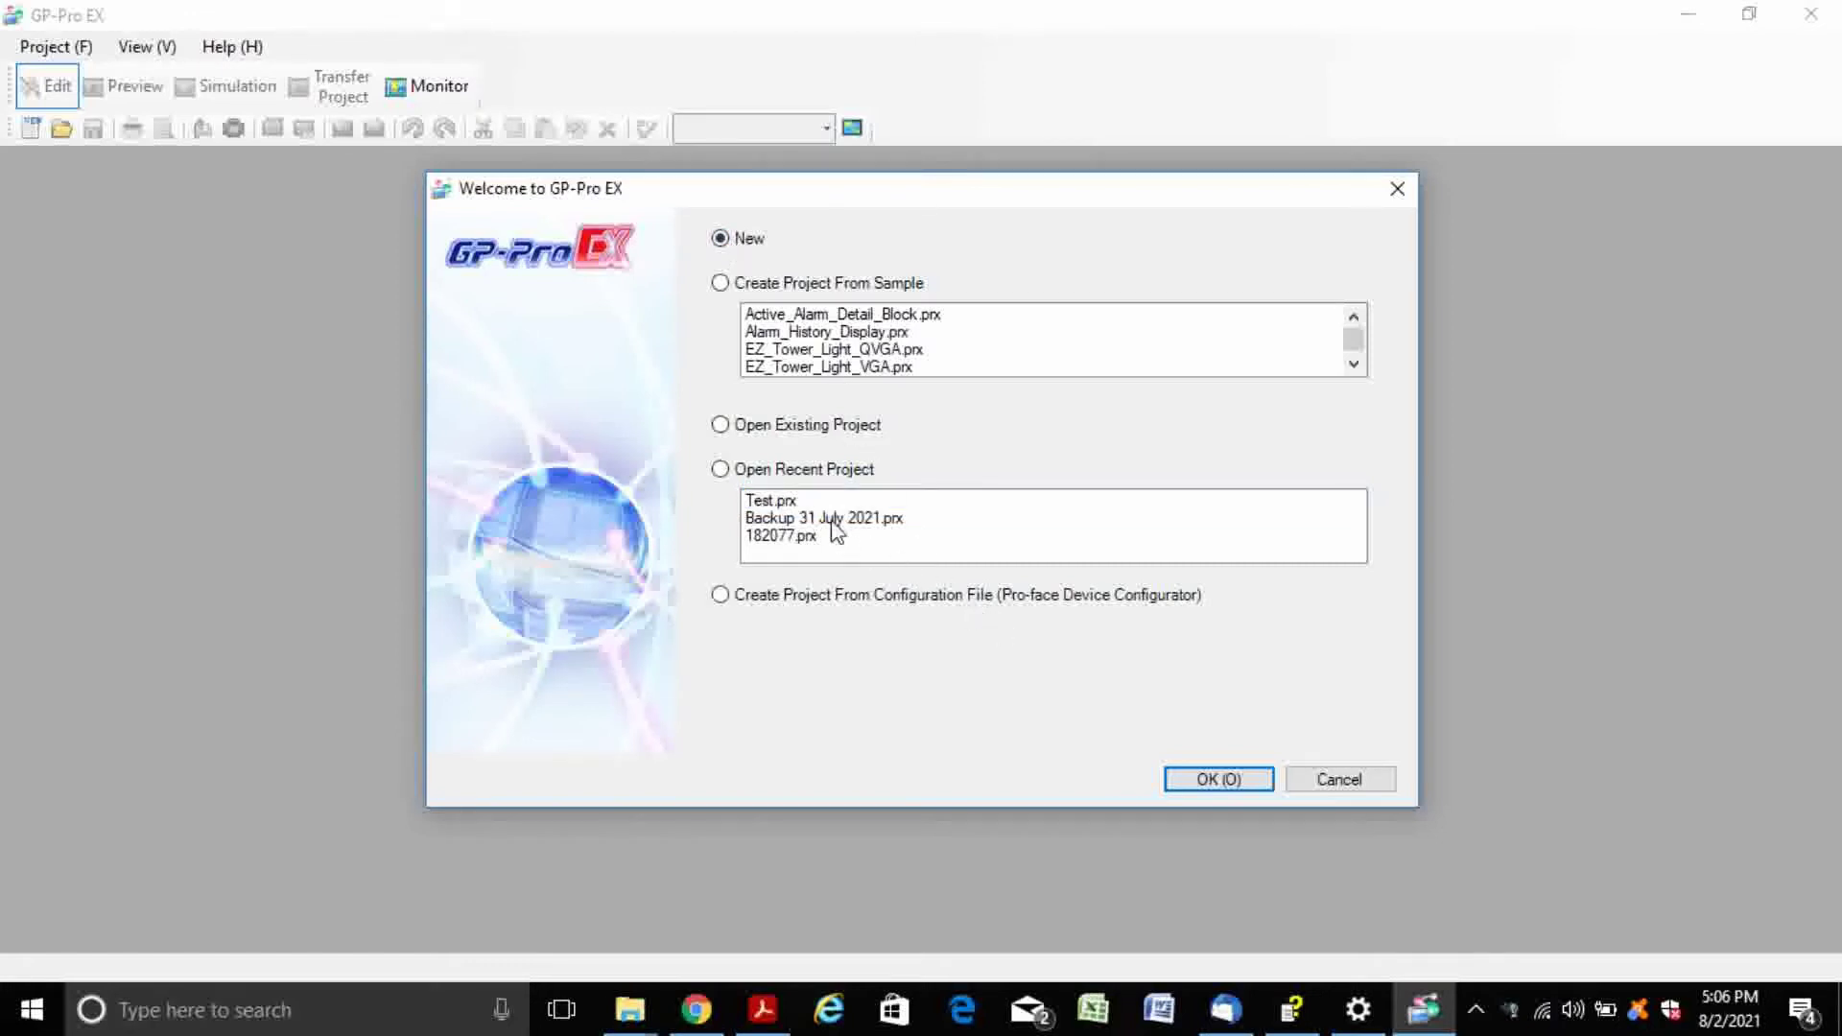
- Create a new GP3000 Series AGP-3600T project with a blank base screen B0001
{"action": "left_click", "coordinate": [1218, 779]}
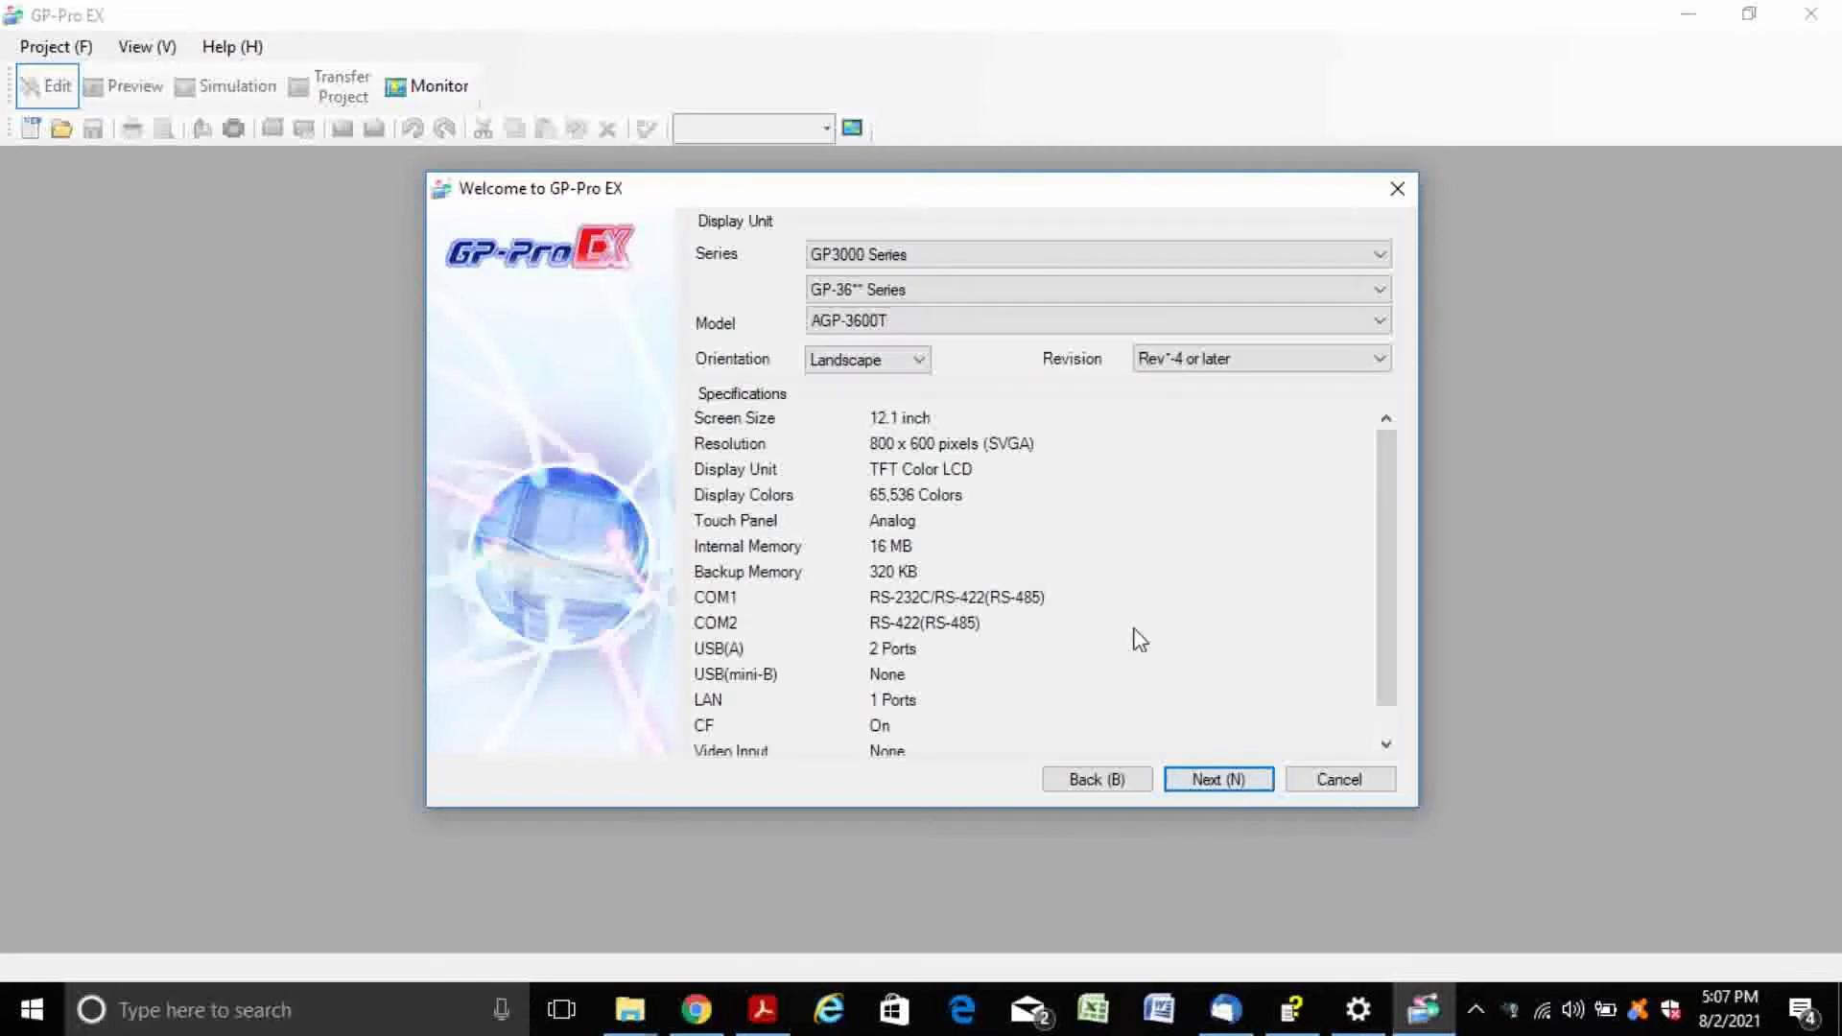
{"action": "left_click", "coordinate": [954, 264]}
{"action": "left_click", "coordinate": [955, 264]}
{"action": "left_click", "coordinate": [949, 288]}
{"action": "left_click", "coordinate": [950, 288]}
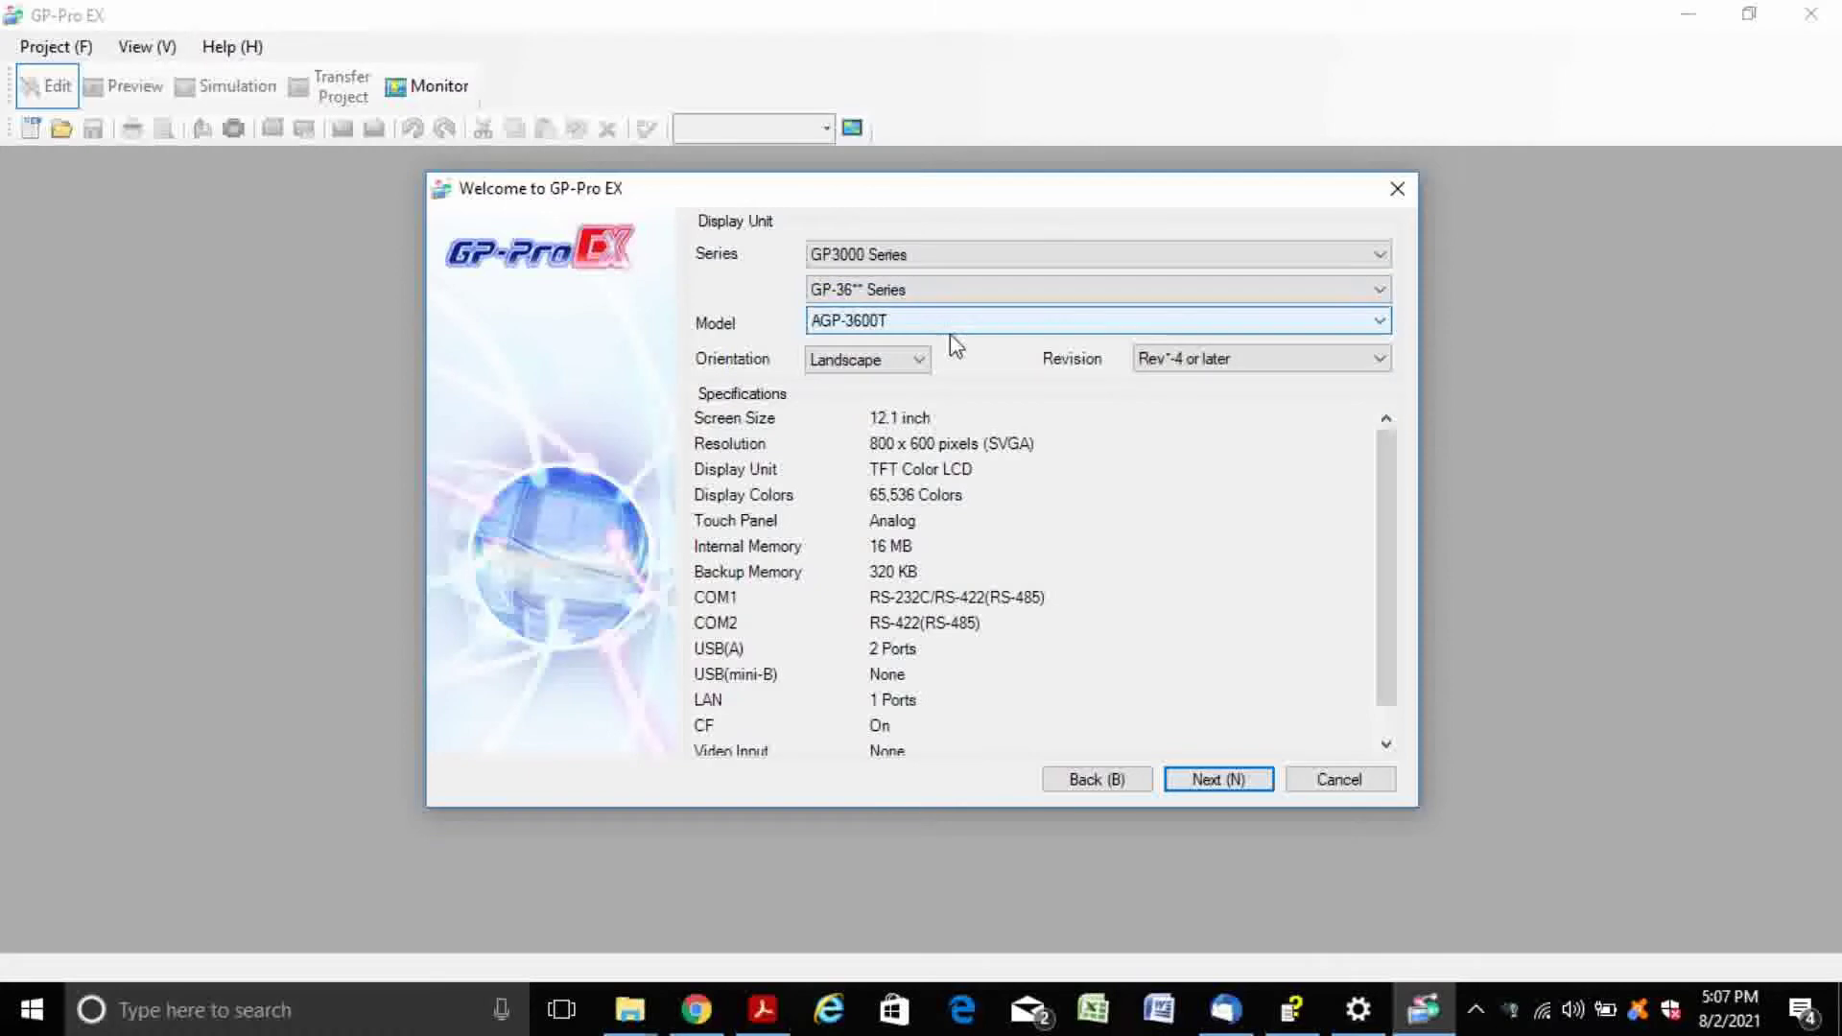
{"action": "left_click", "coordinate": [1232, 779]}
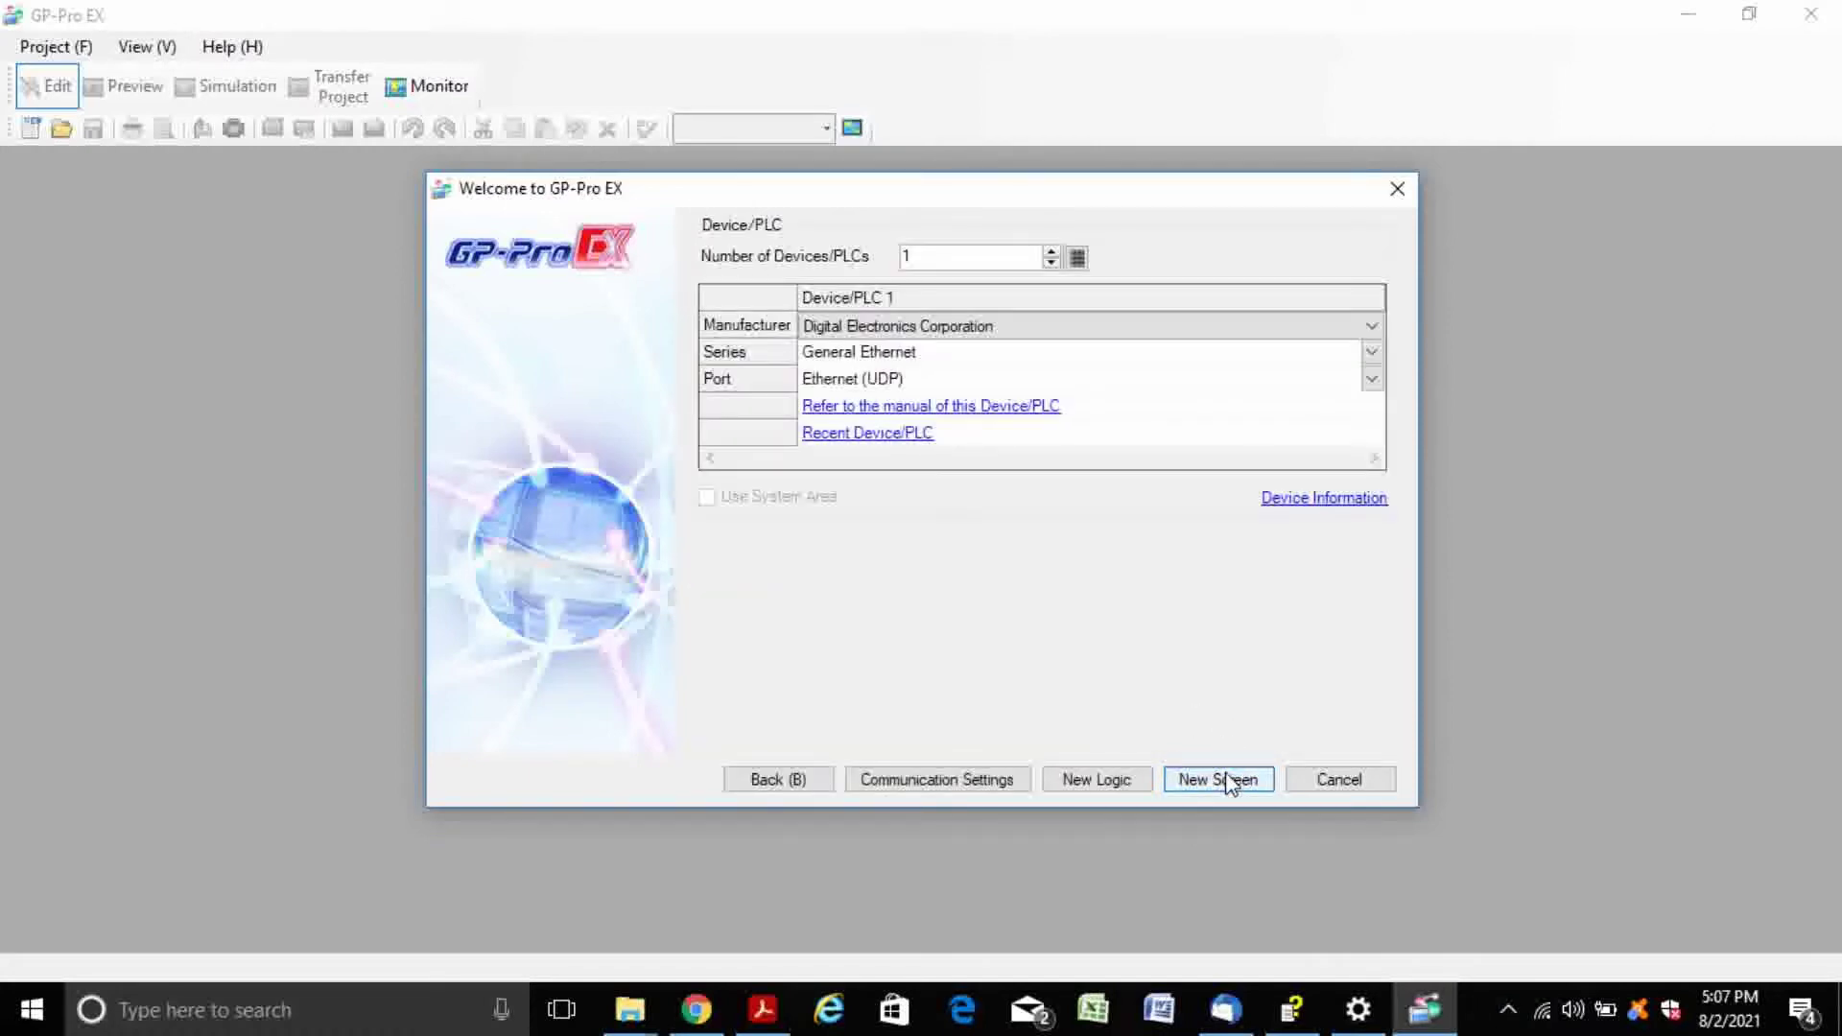
{"action": "left_click", "coordinate": [1230, 779]}
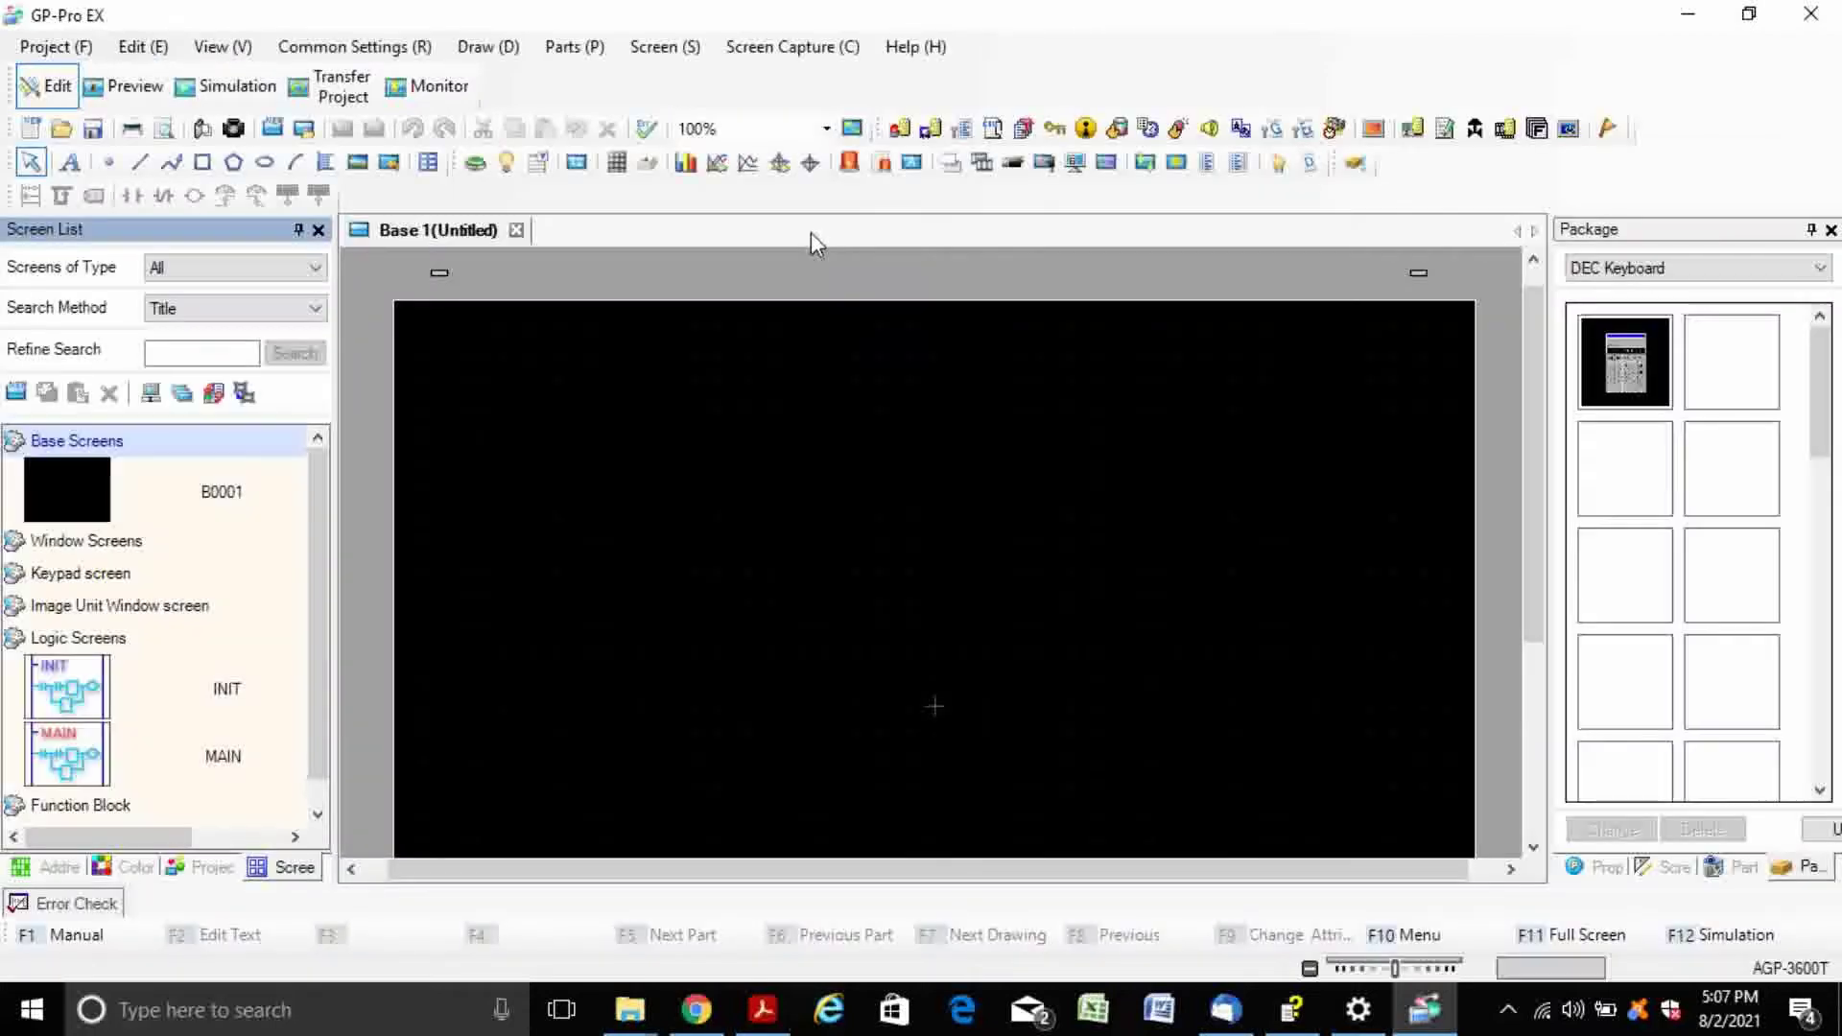
- Add sampling group 1 with the comment Number in the Sampling Group List
{"action": "left_click", "coordinate": [199, 866]}
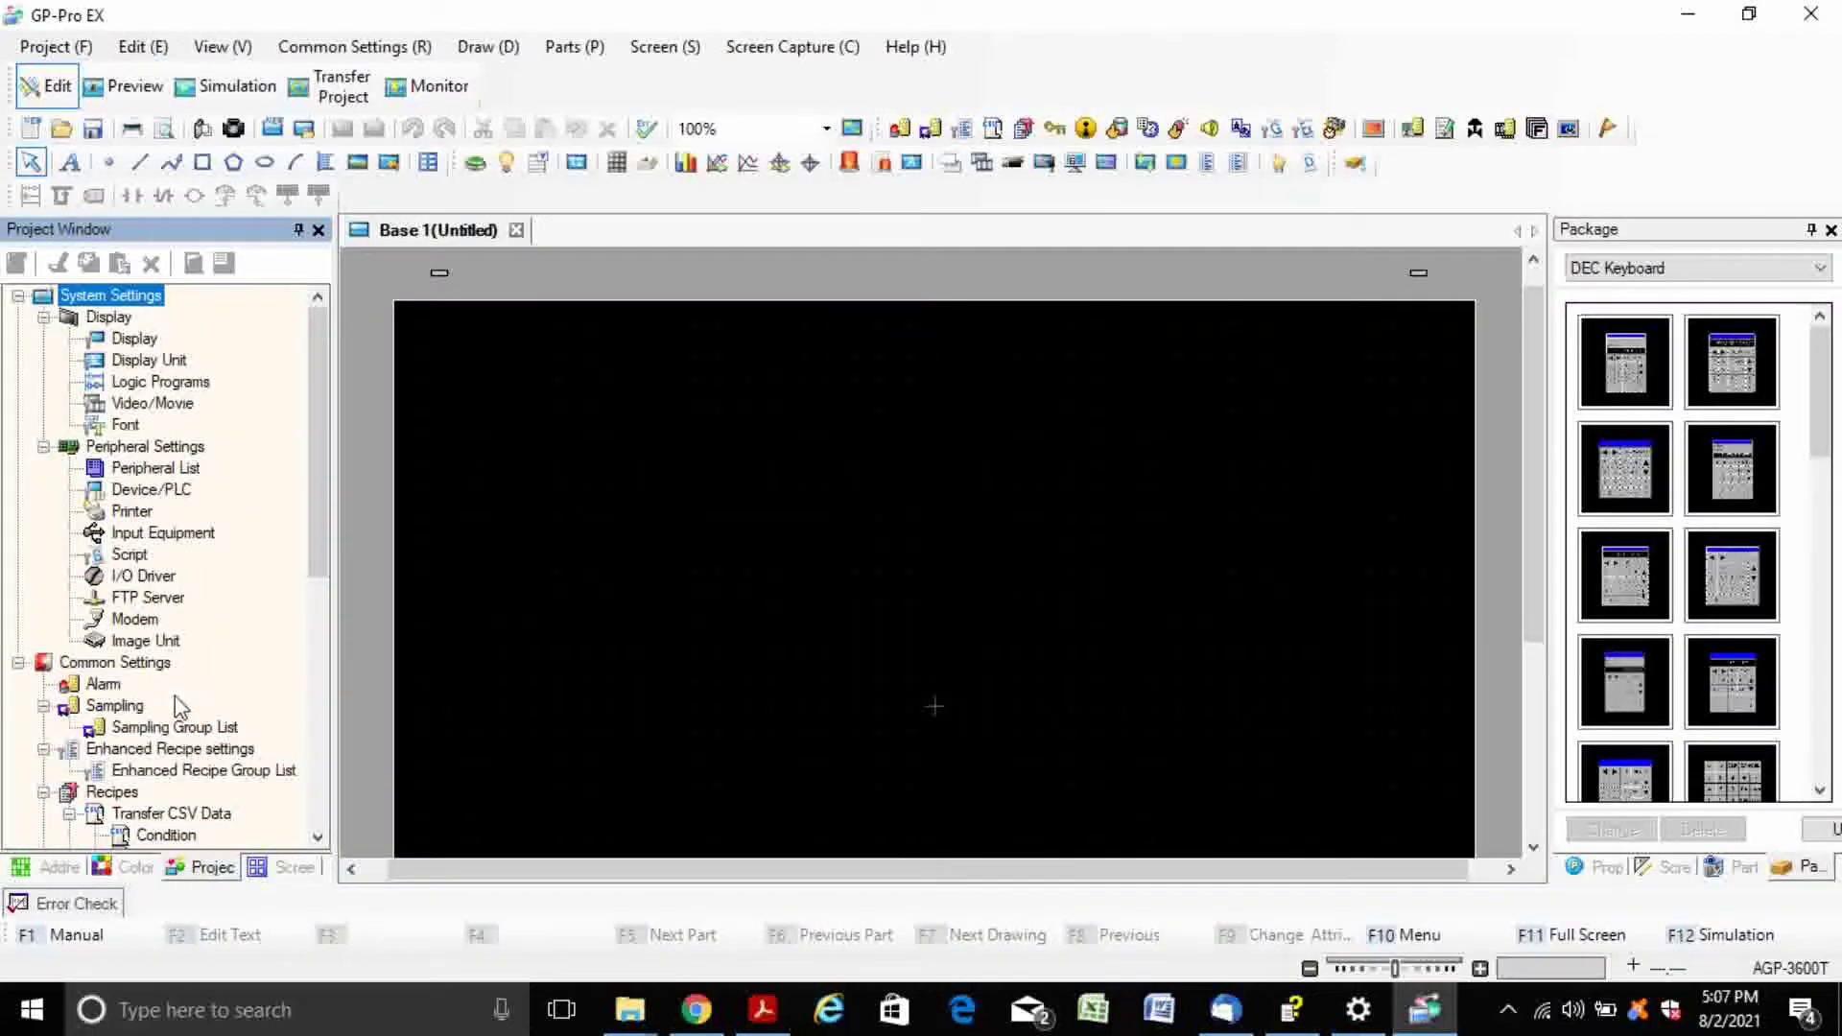
{"action": "double_click", "coordinate": [174, 730]}
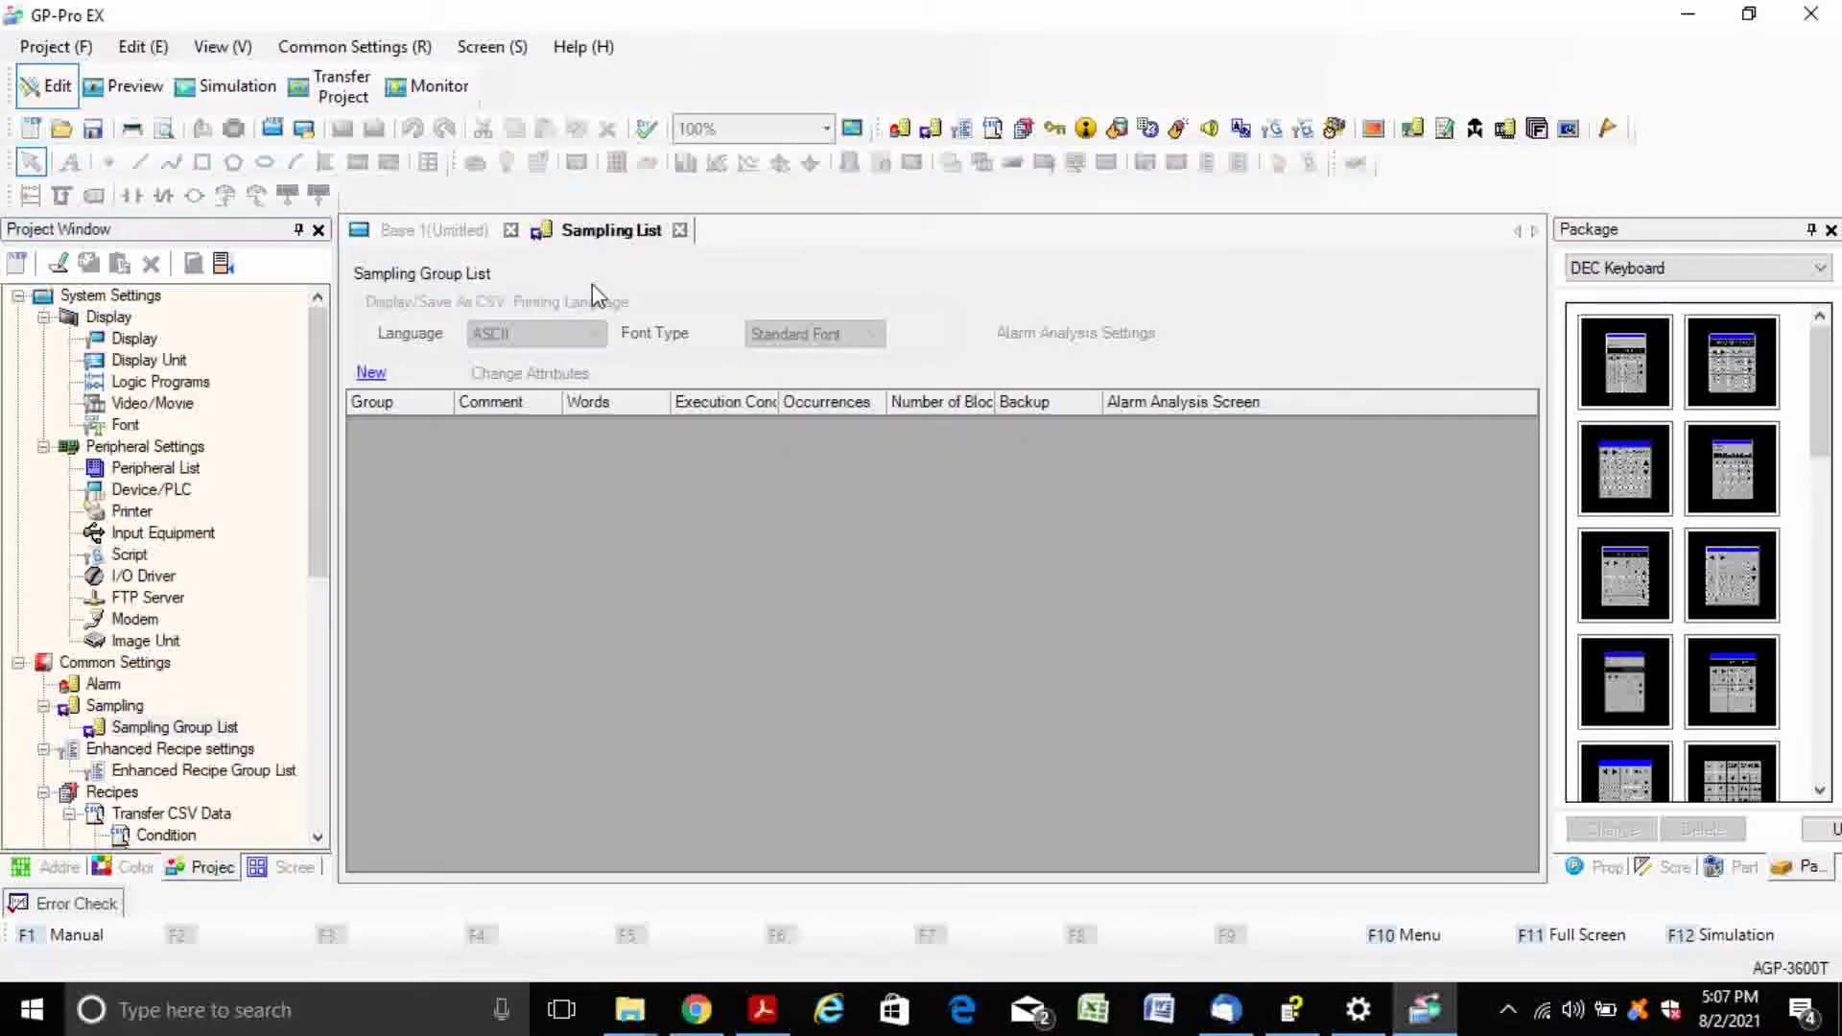
{"action": "left_click", "coordinate": [372, 376]}
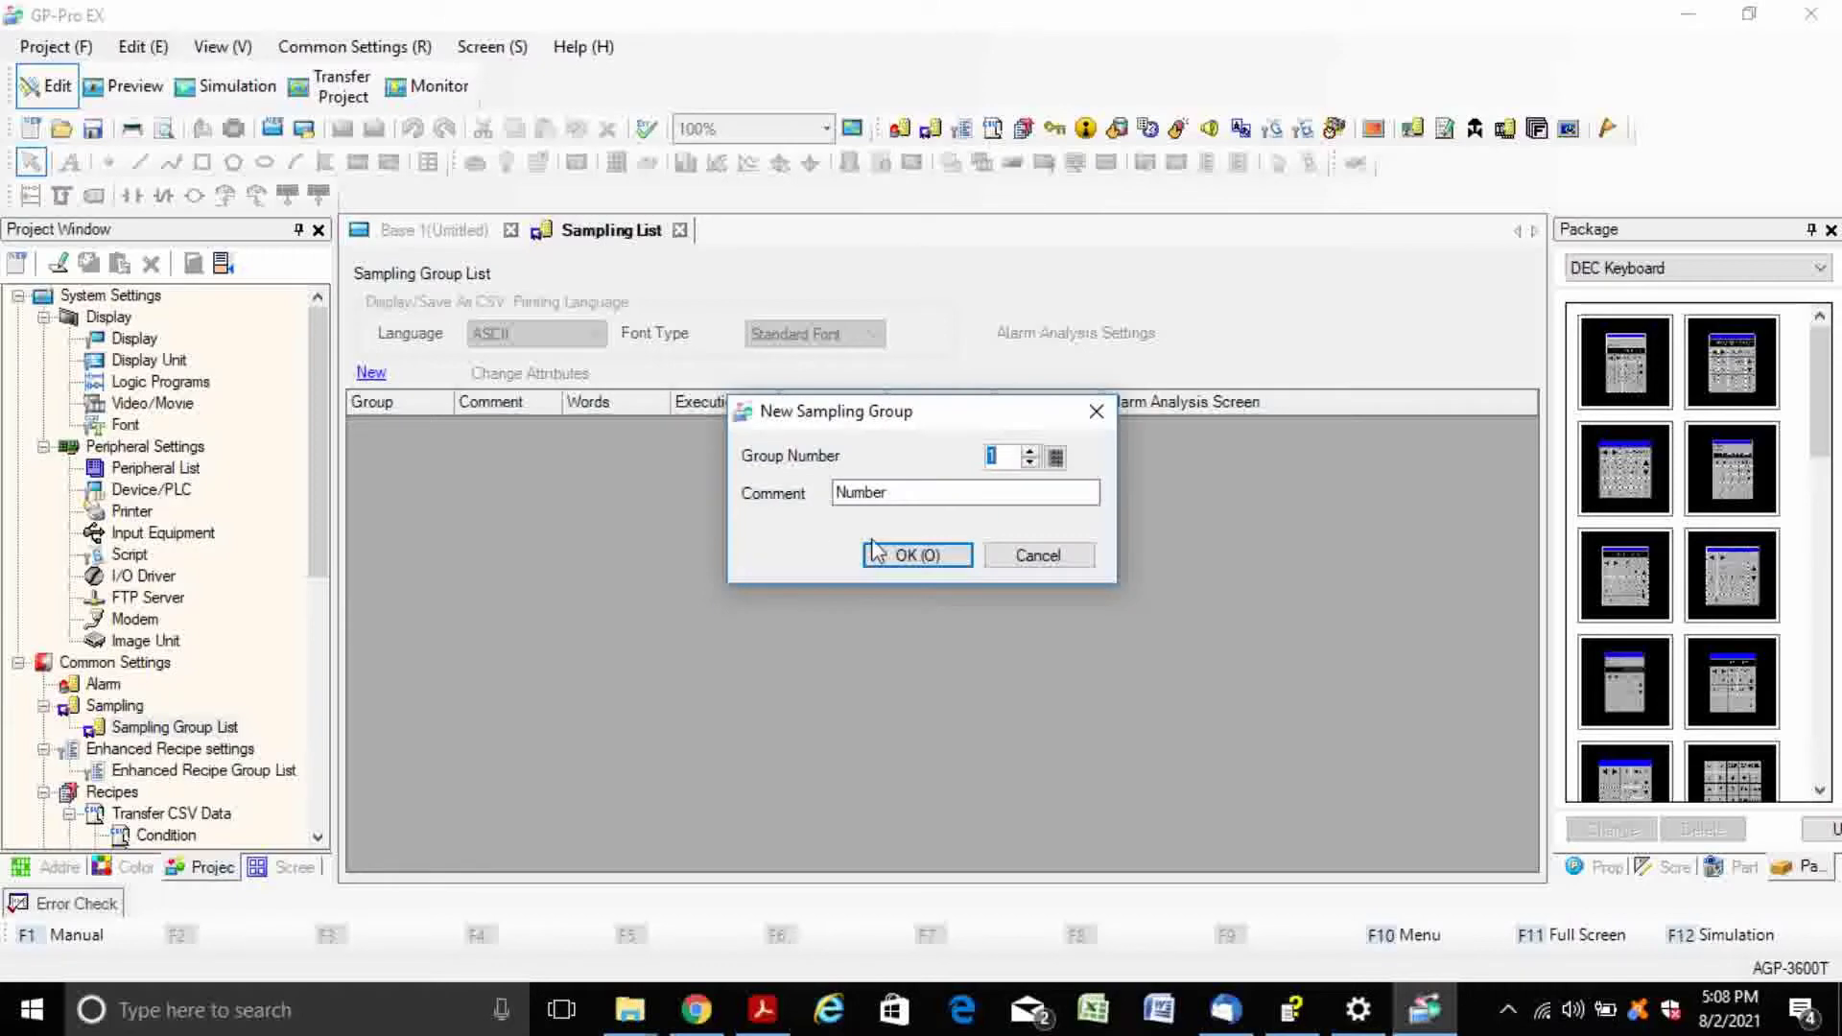
{"action": "key", "text": "Tab"}
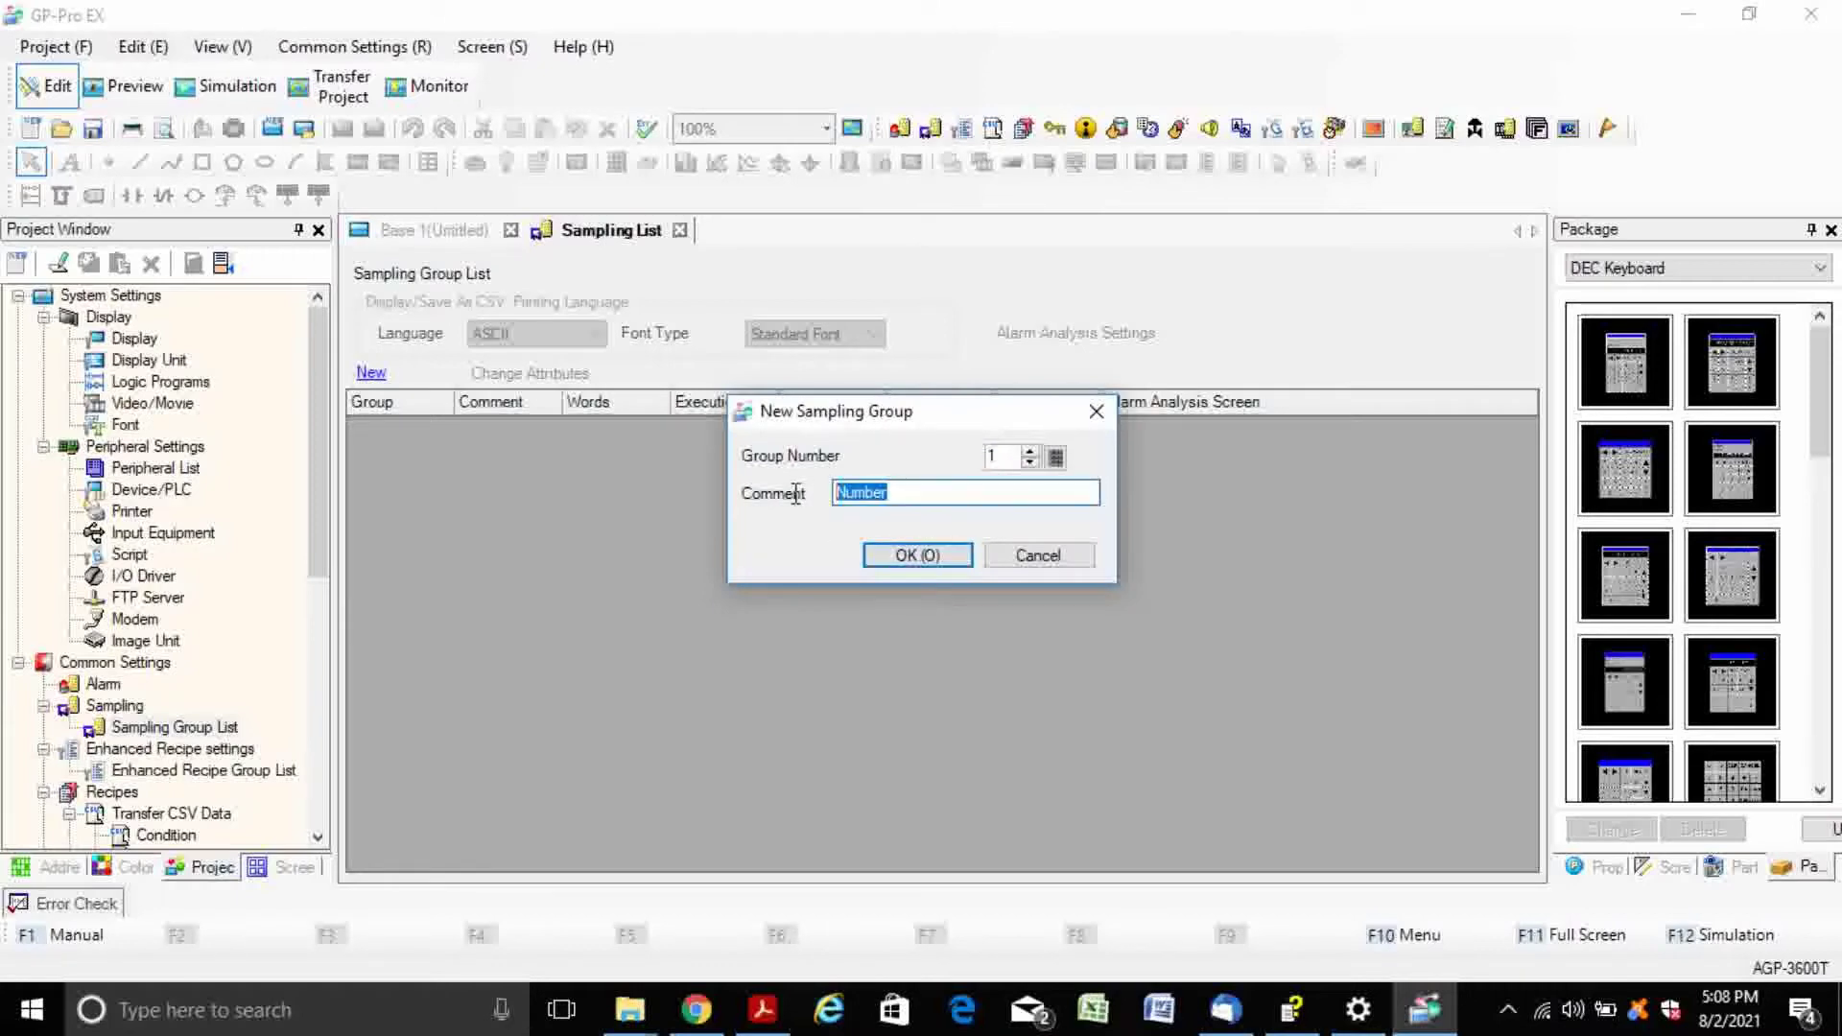
{"action": "left_click", "coordinate": [929, 558]}
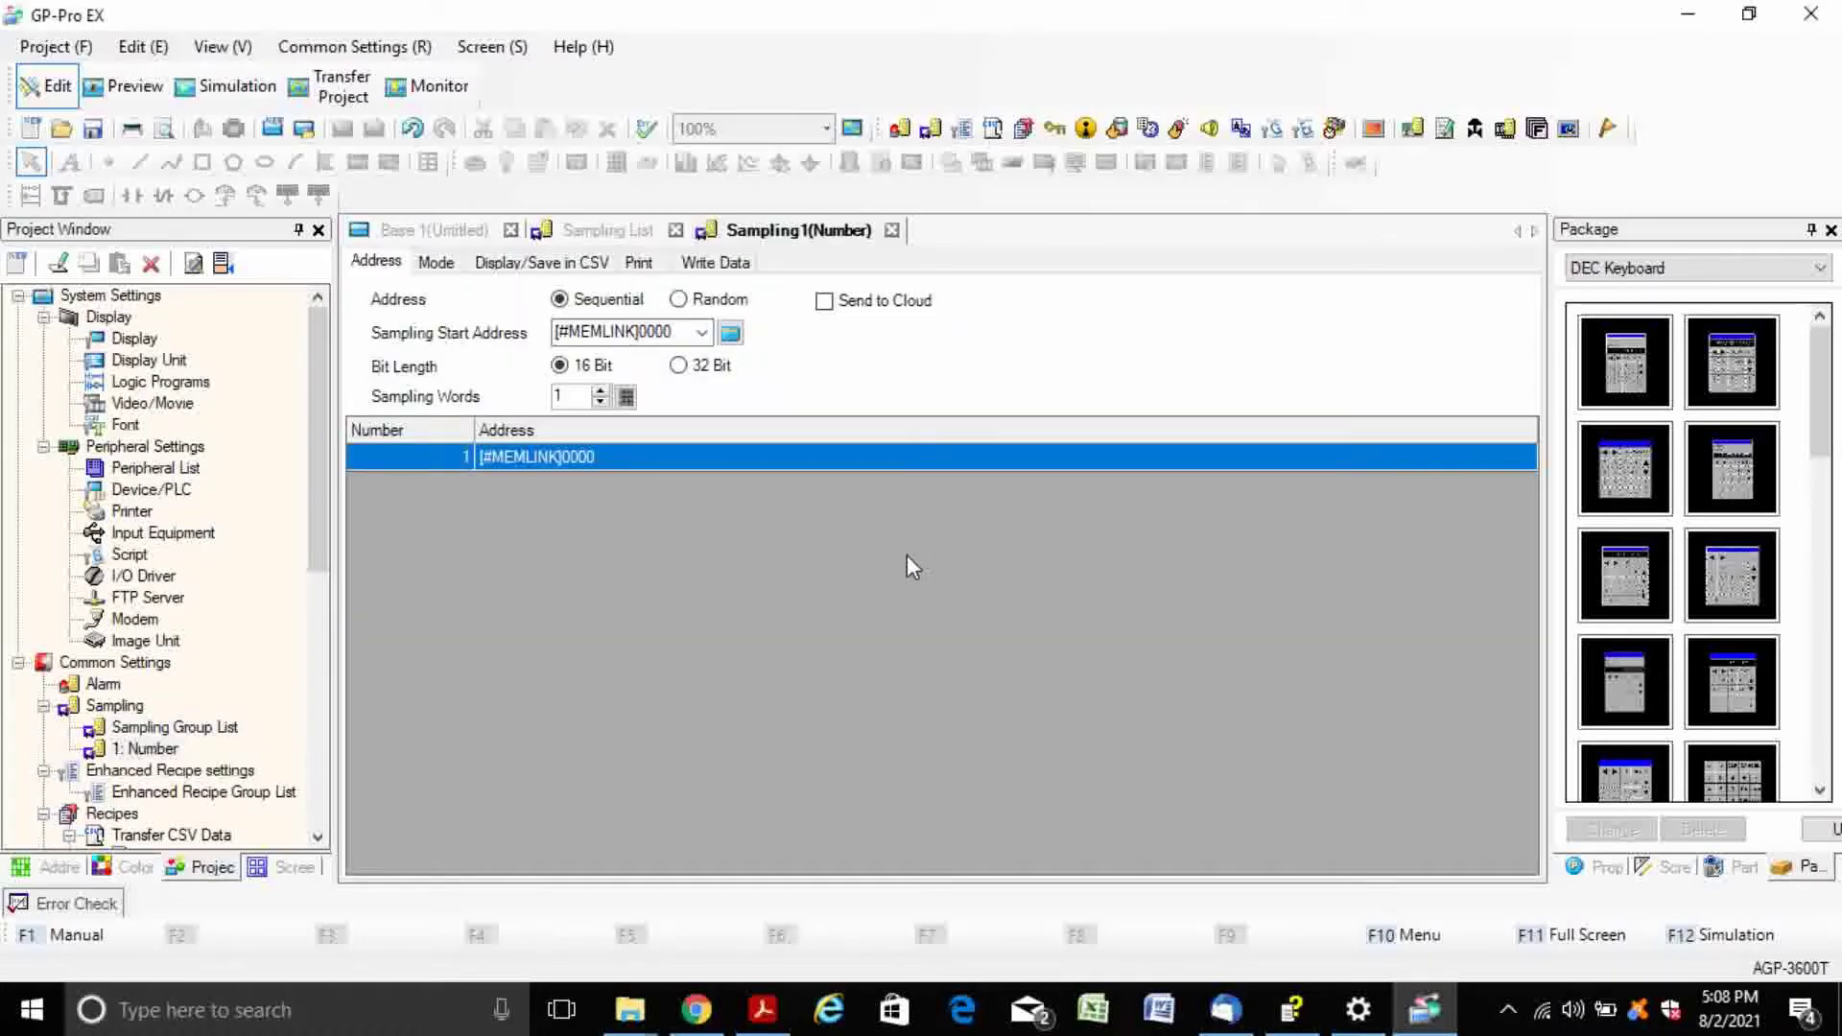
{"action": "left_click", "coordinate": [906, 566]}
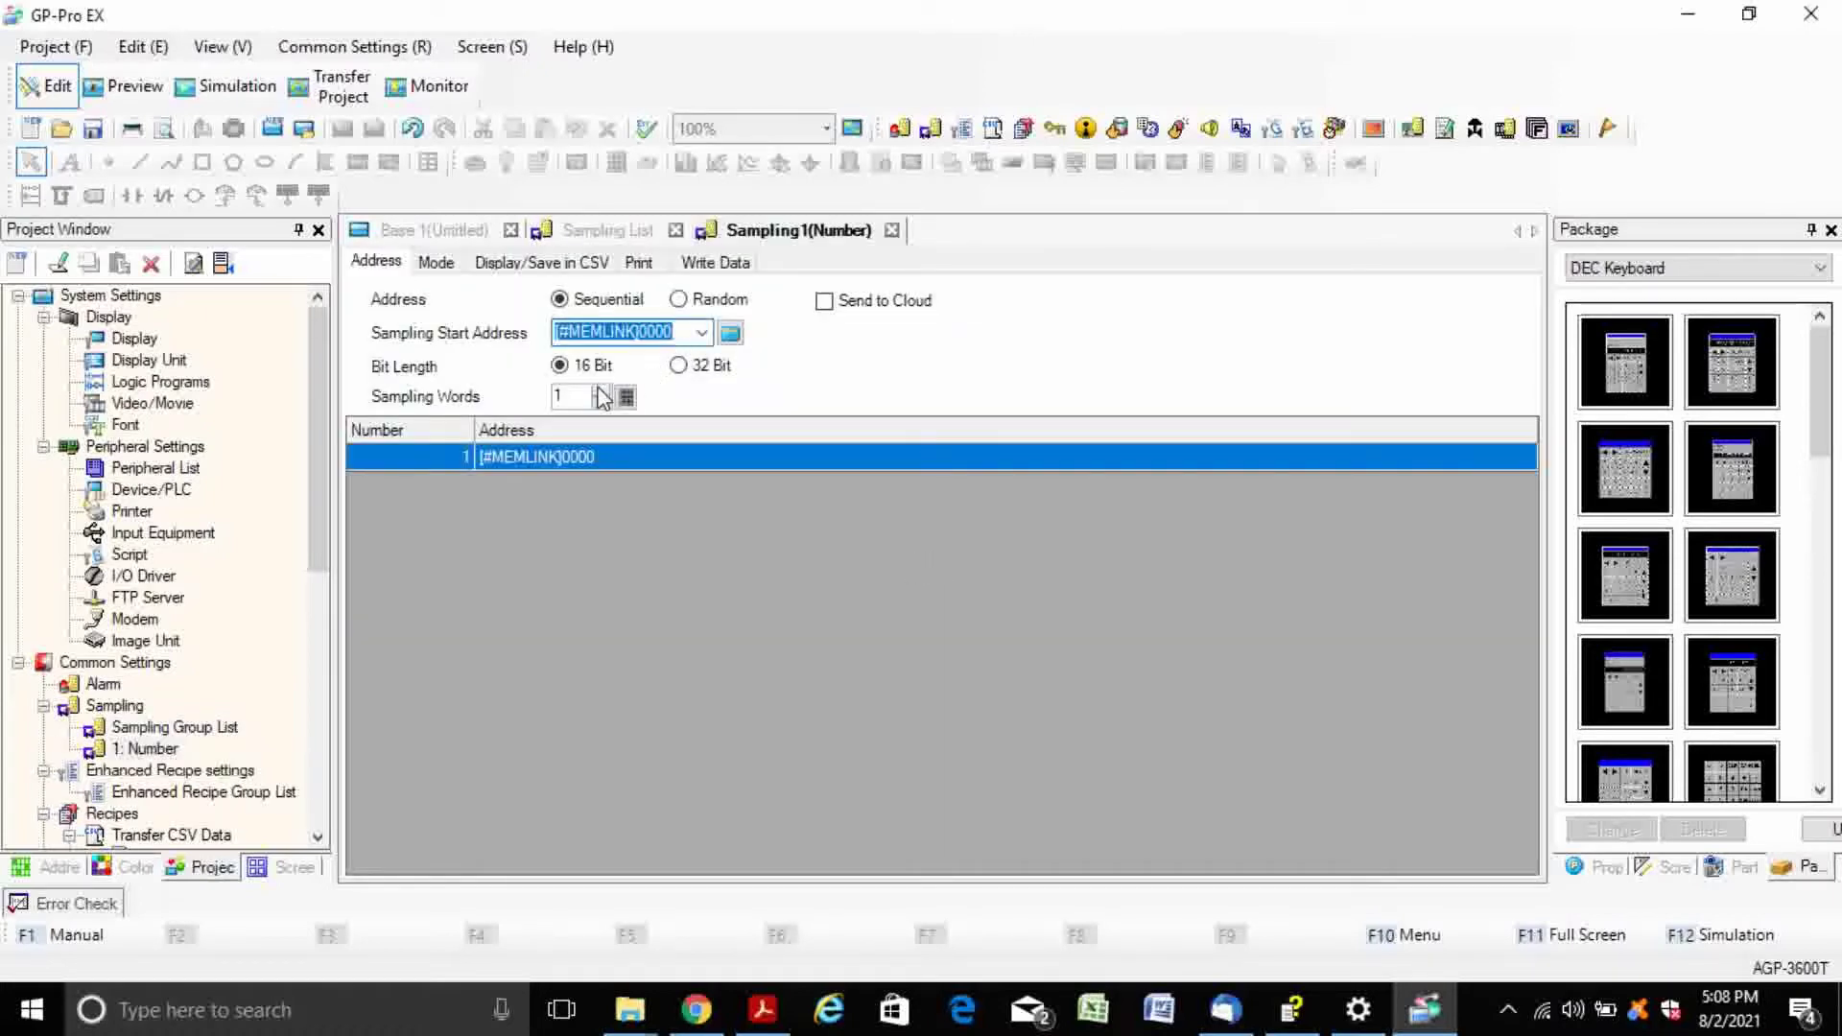
- Set sampling group 1 to Constant Cycle while Bit is ON, sampling one word
{"action": "left_click", "coordinate": [600, 393]}
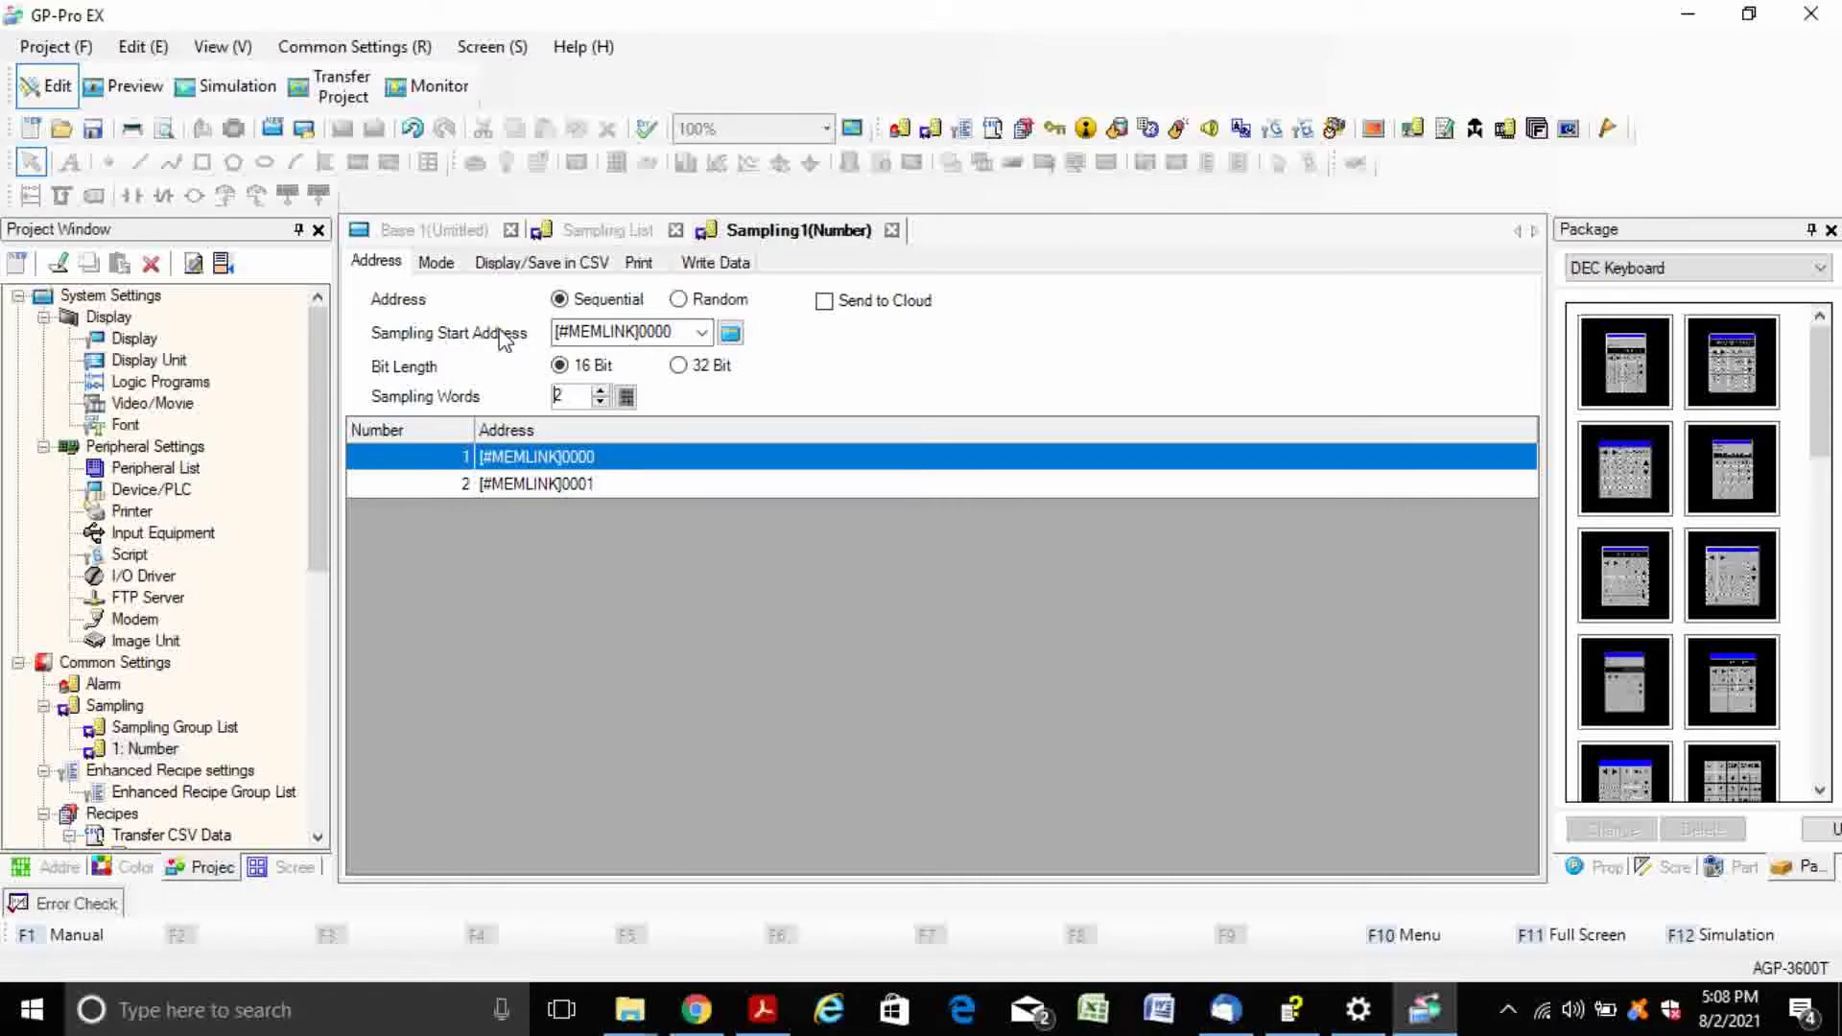
{"action": "left_click", "coordinate": [435, 274]}
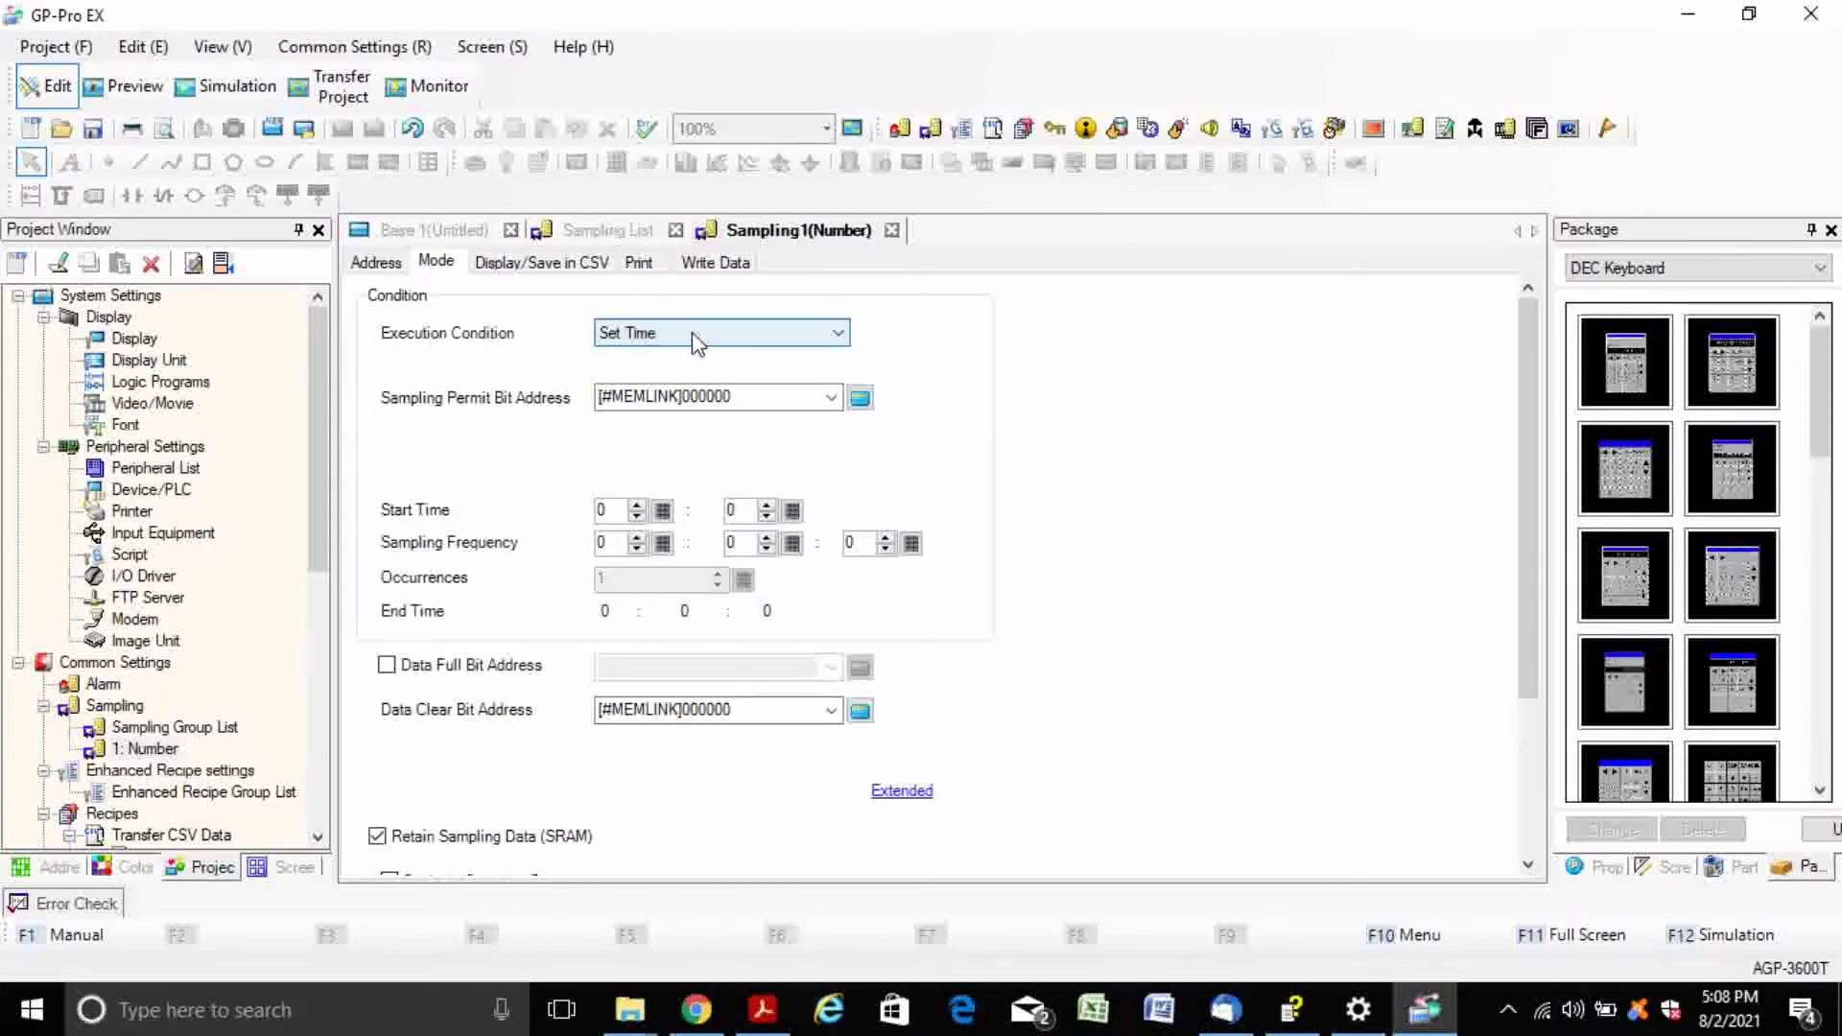
{"action": "left_click", "coordinate": [734, 335]}
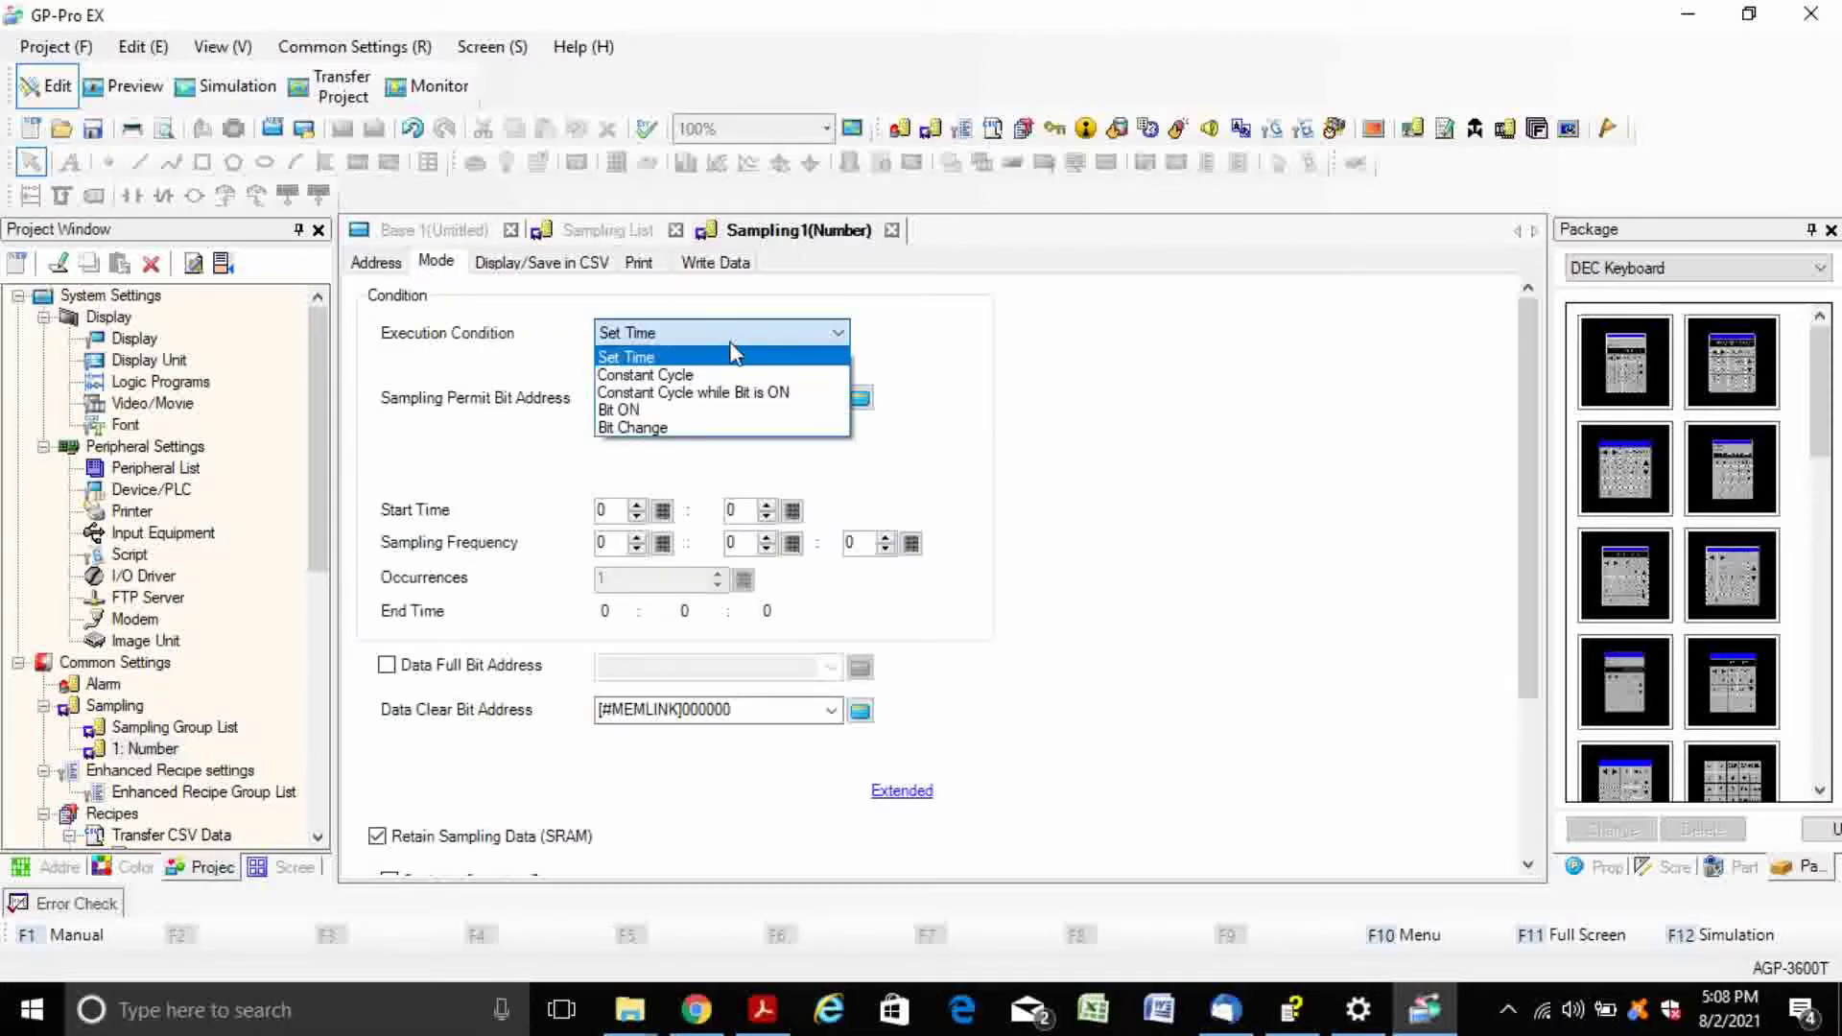
{"action": "left_click", "coordinate": [741, 393]}
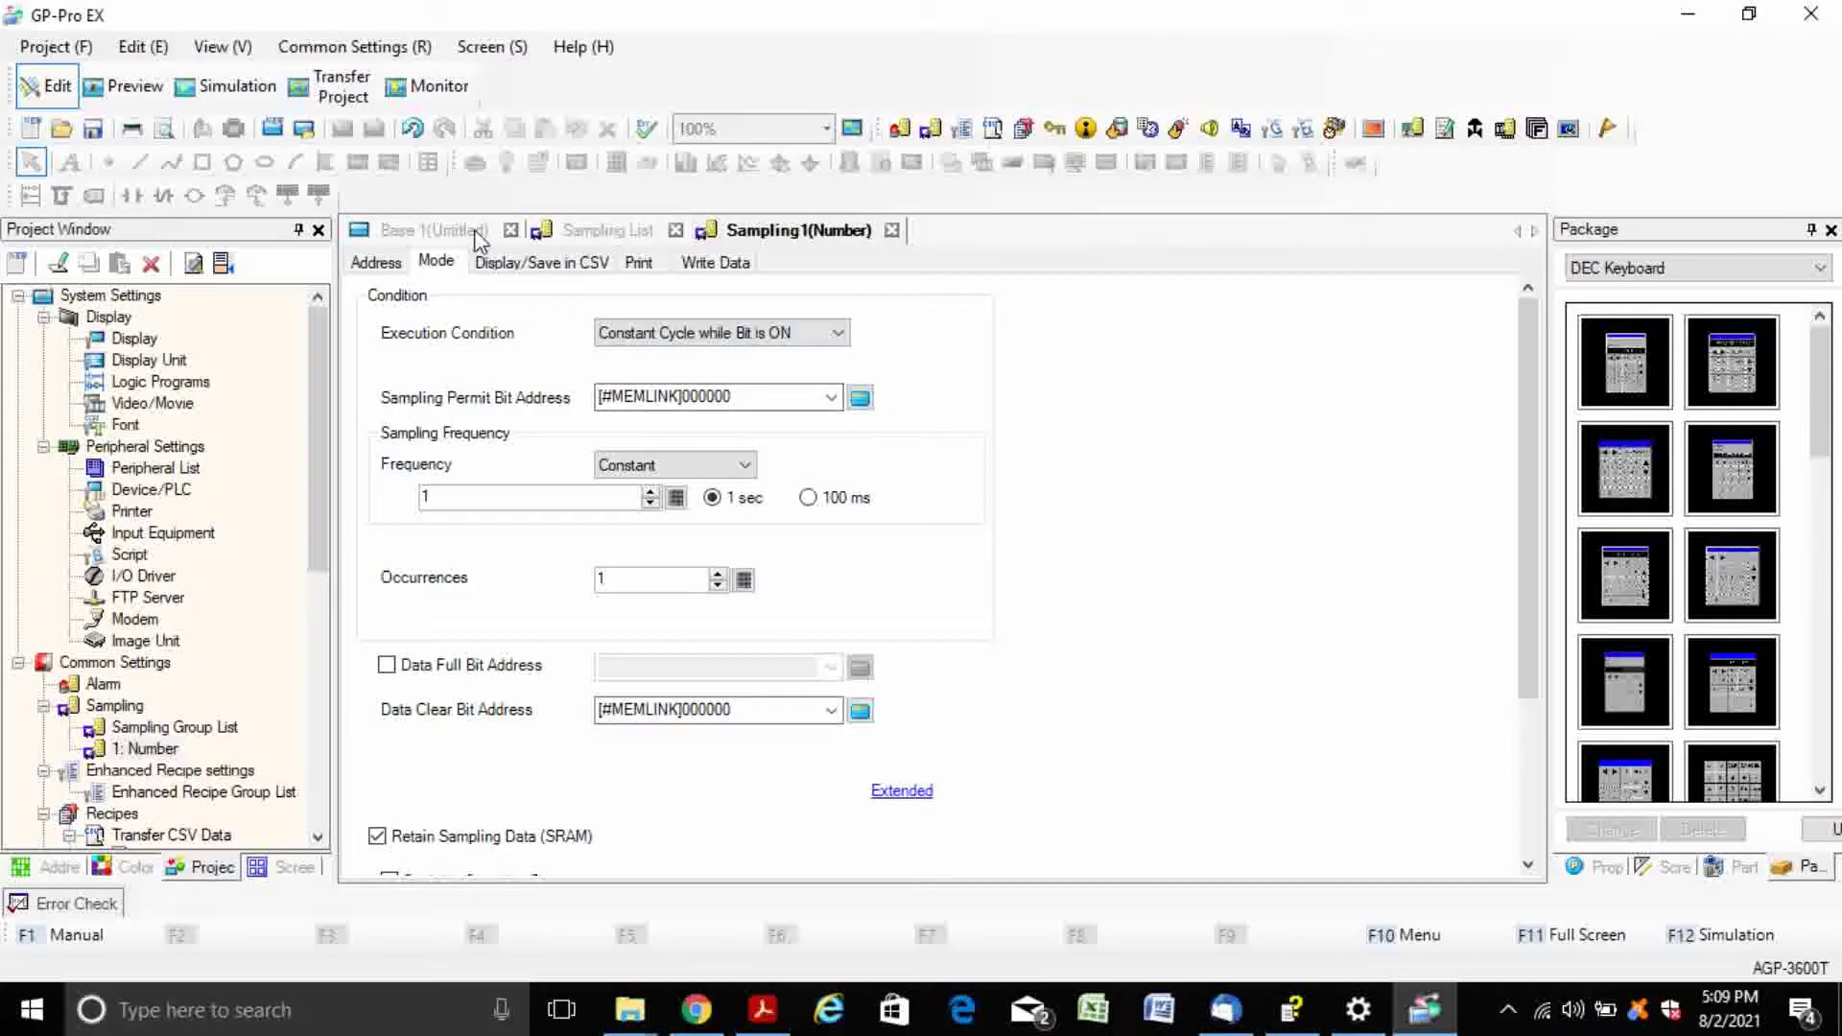
{"action": "left_click", "coordinate": [377, 265]}
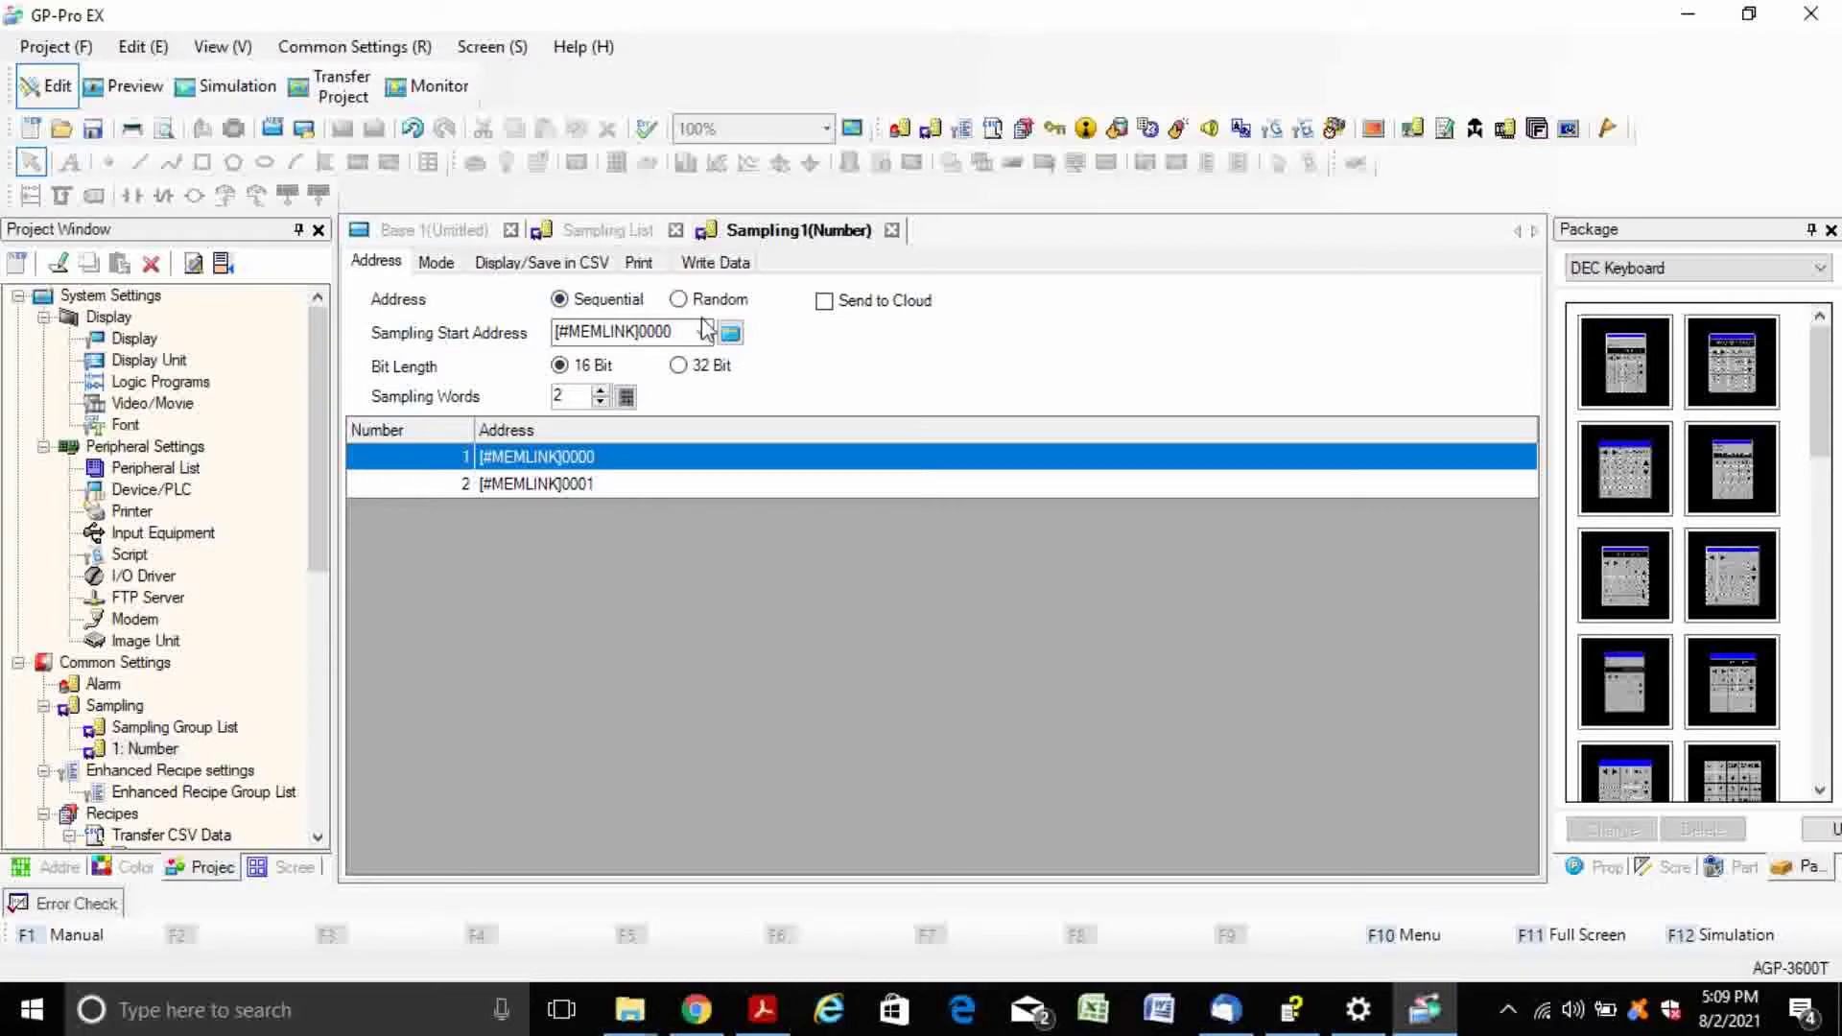
- Set the sampling start address to [#INTERNAL]USR00000 with 2 sampling words
{"action": "left_click", "coordinate": [599, 403]}
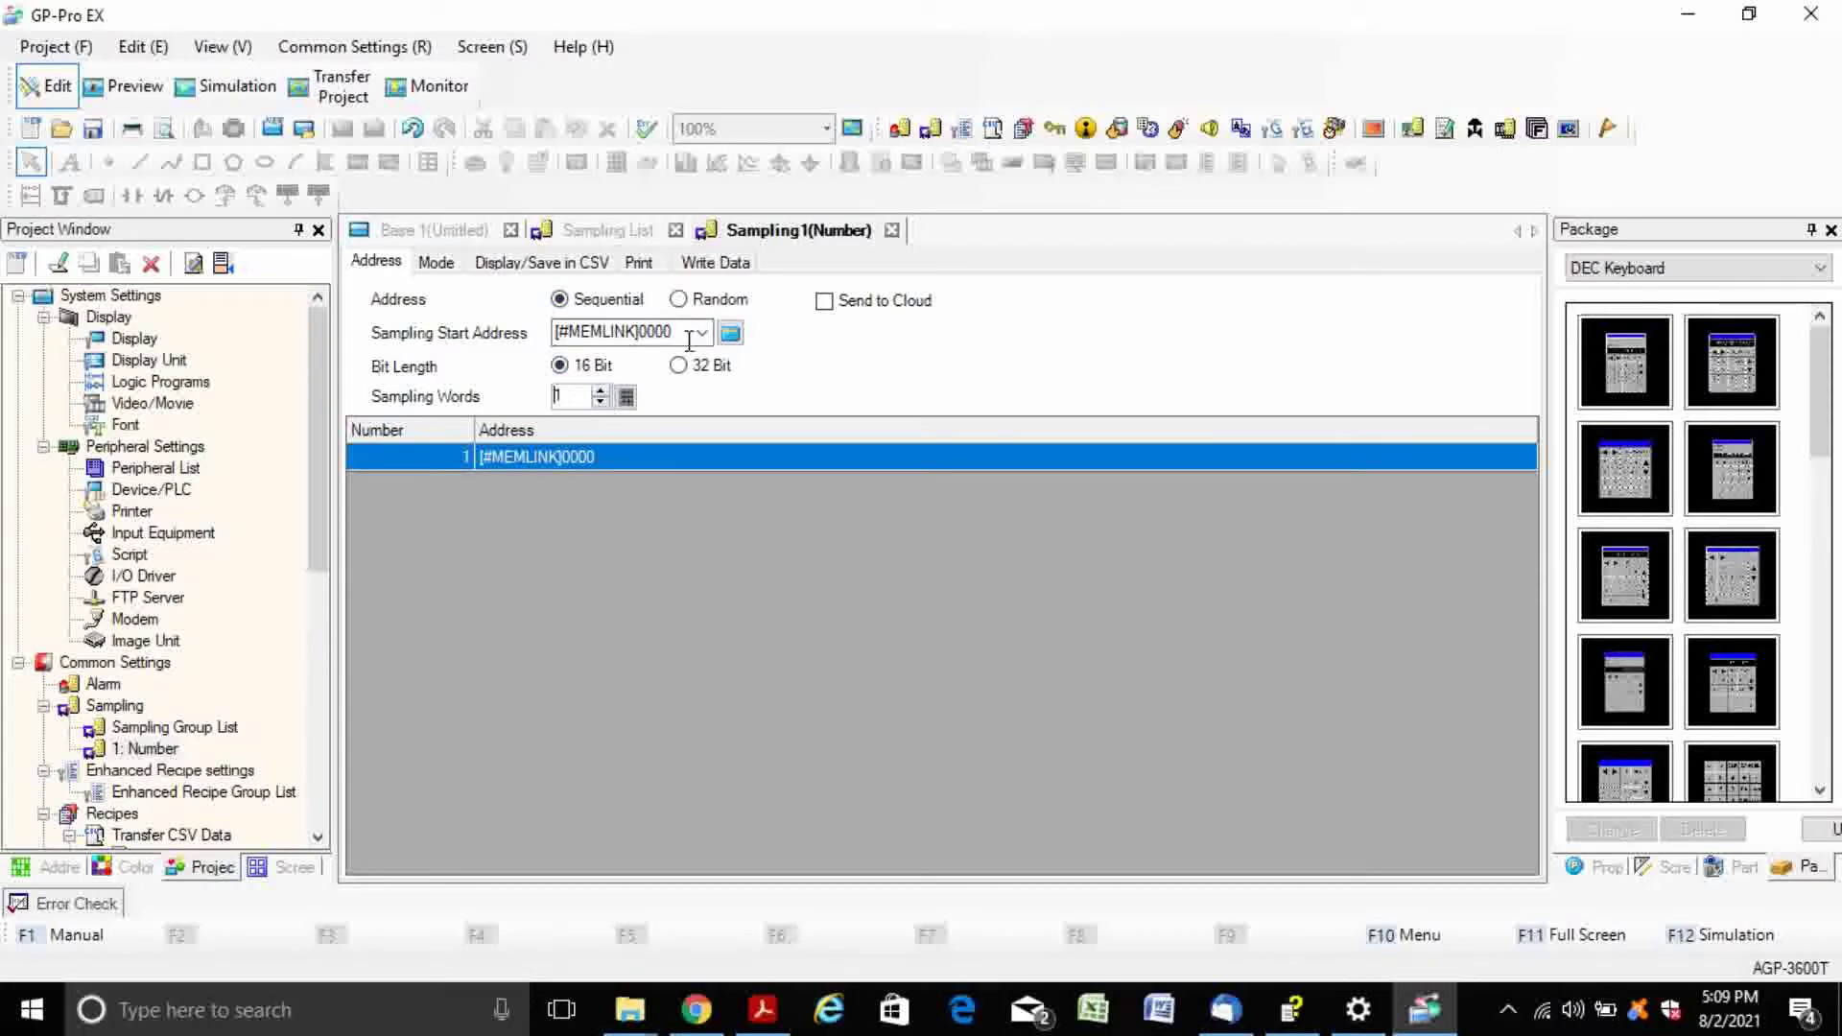
{"action": "left_click", "coordinate": [733, 335]}
{"action": "left_click", "coordinate": [969, 392]}
{"action": "left_click", "coordinate": [972, 436]}
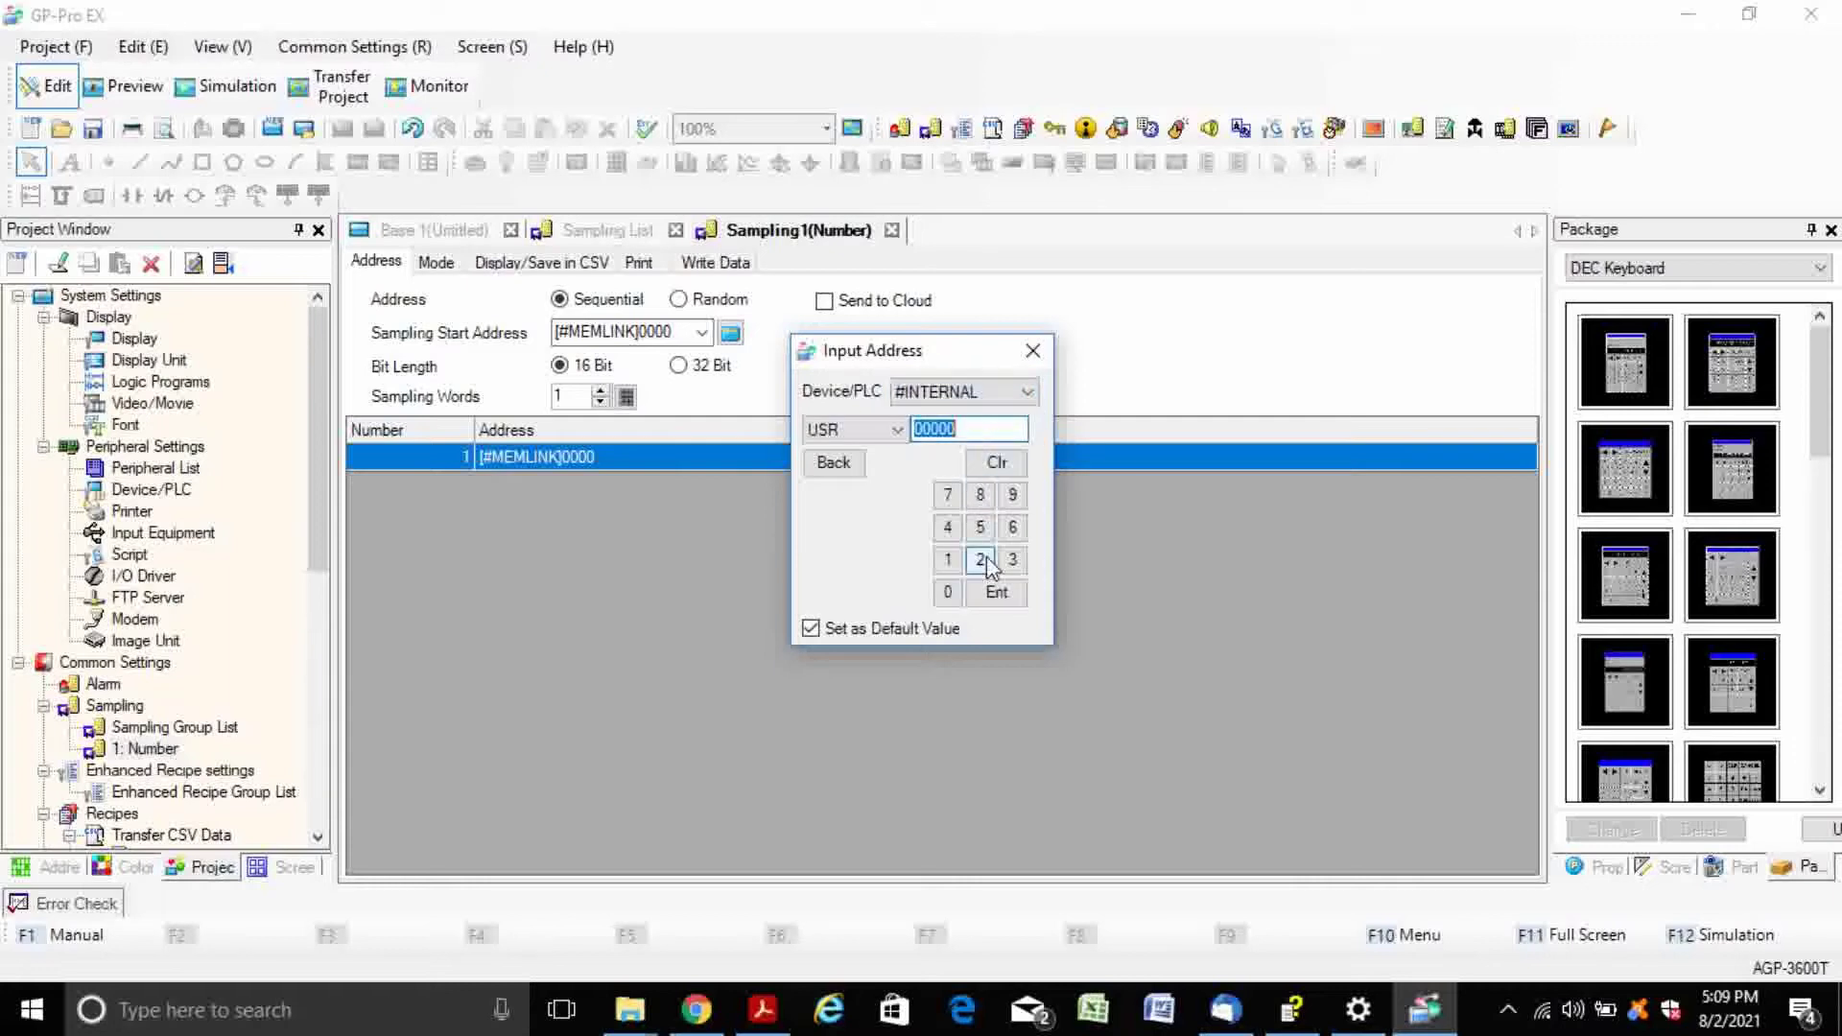
{"action": "left_click", "coordinate": [999, 593]}
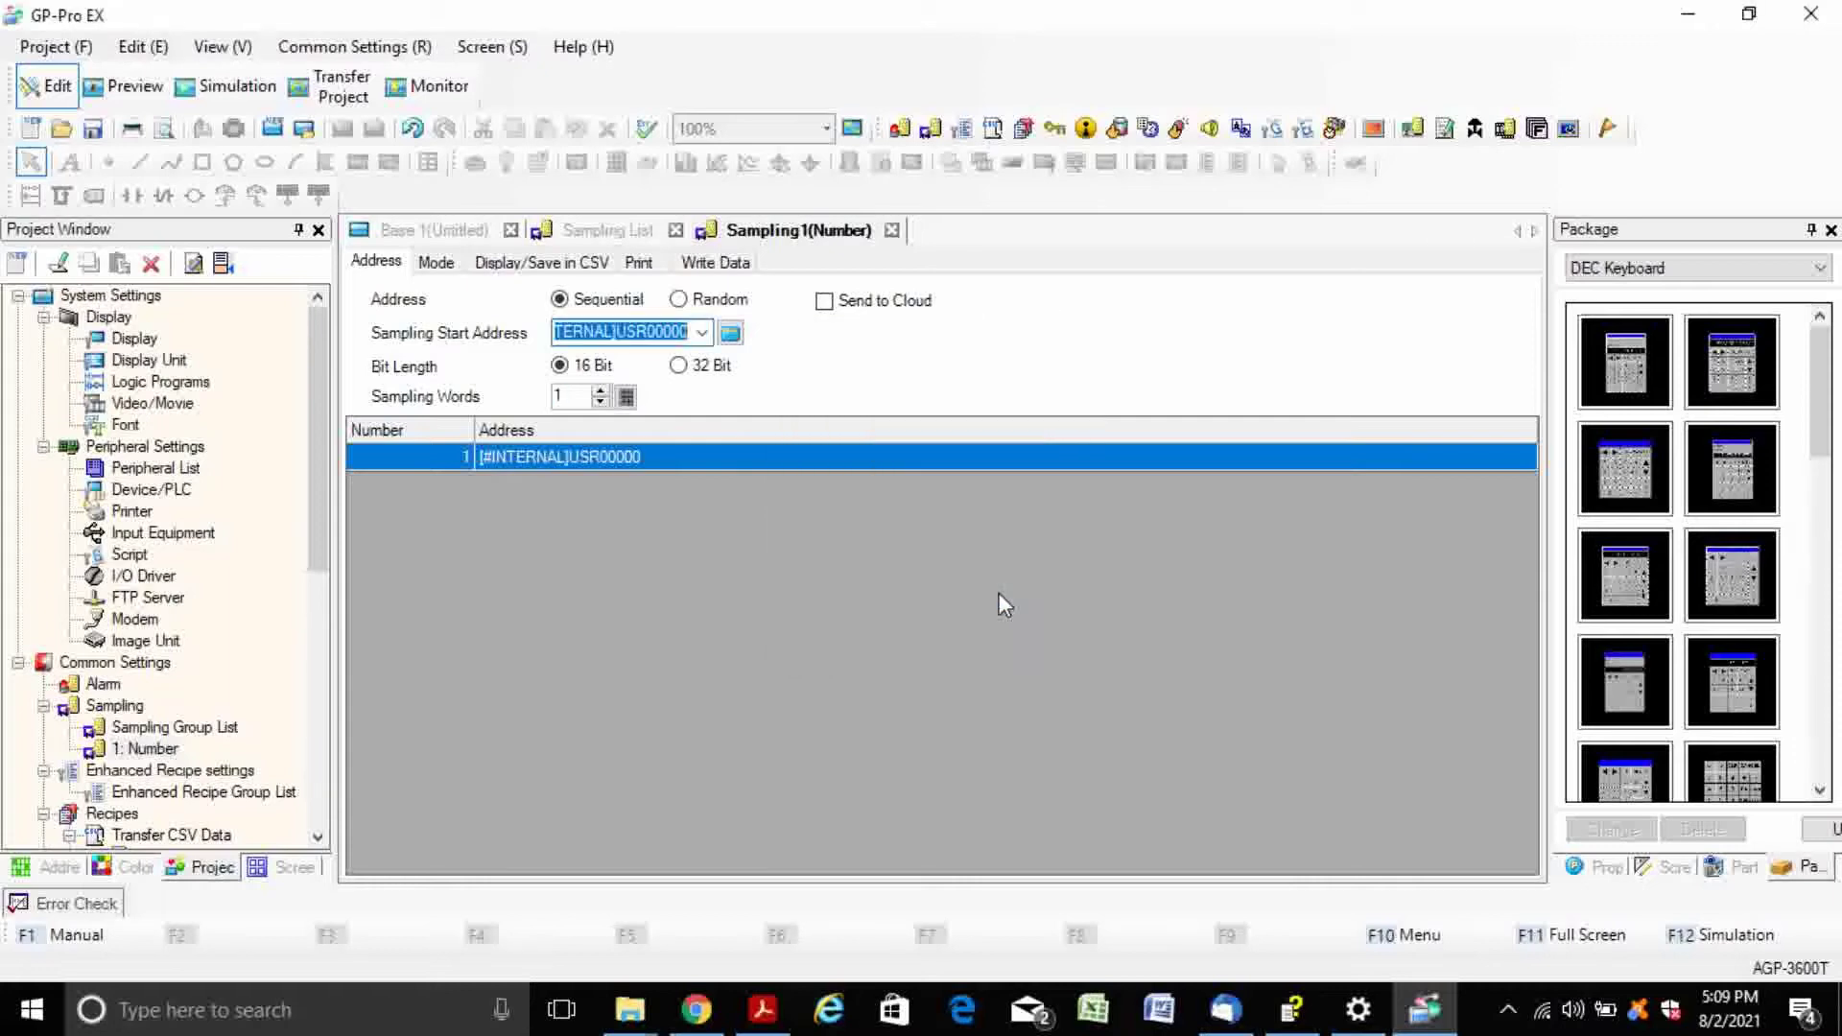
{"action": "left_click", "coordinate": [600, 390]}
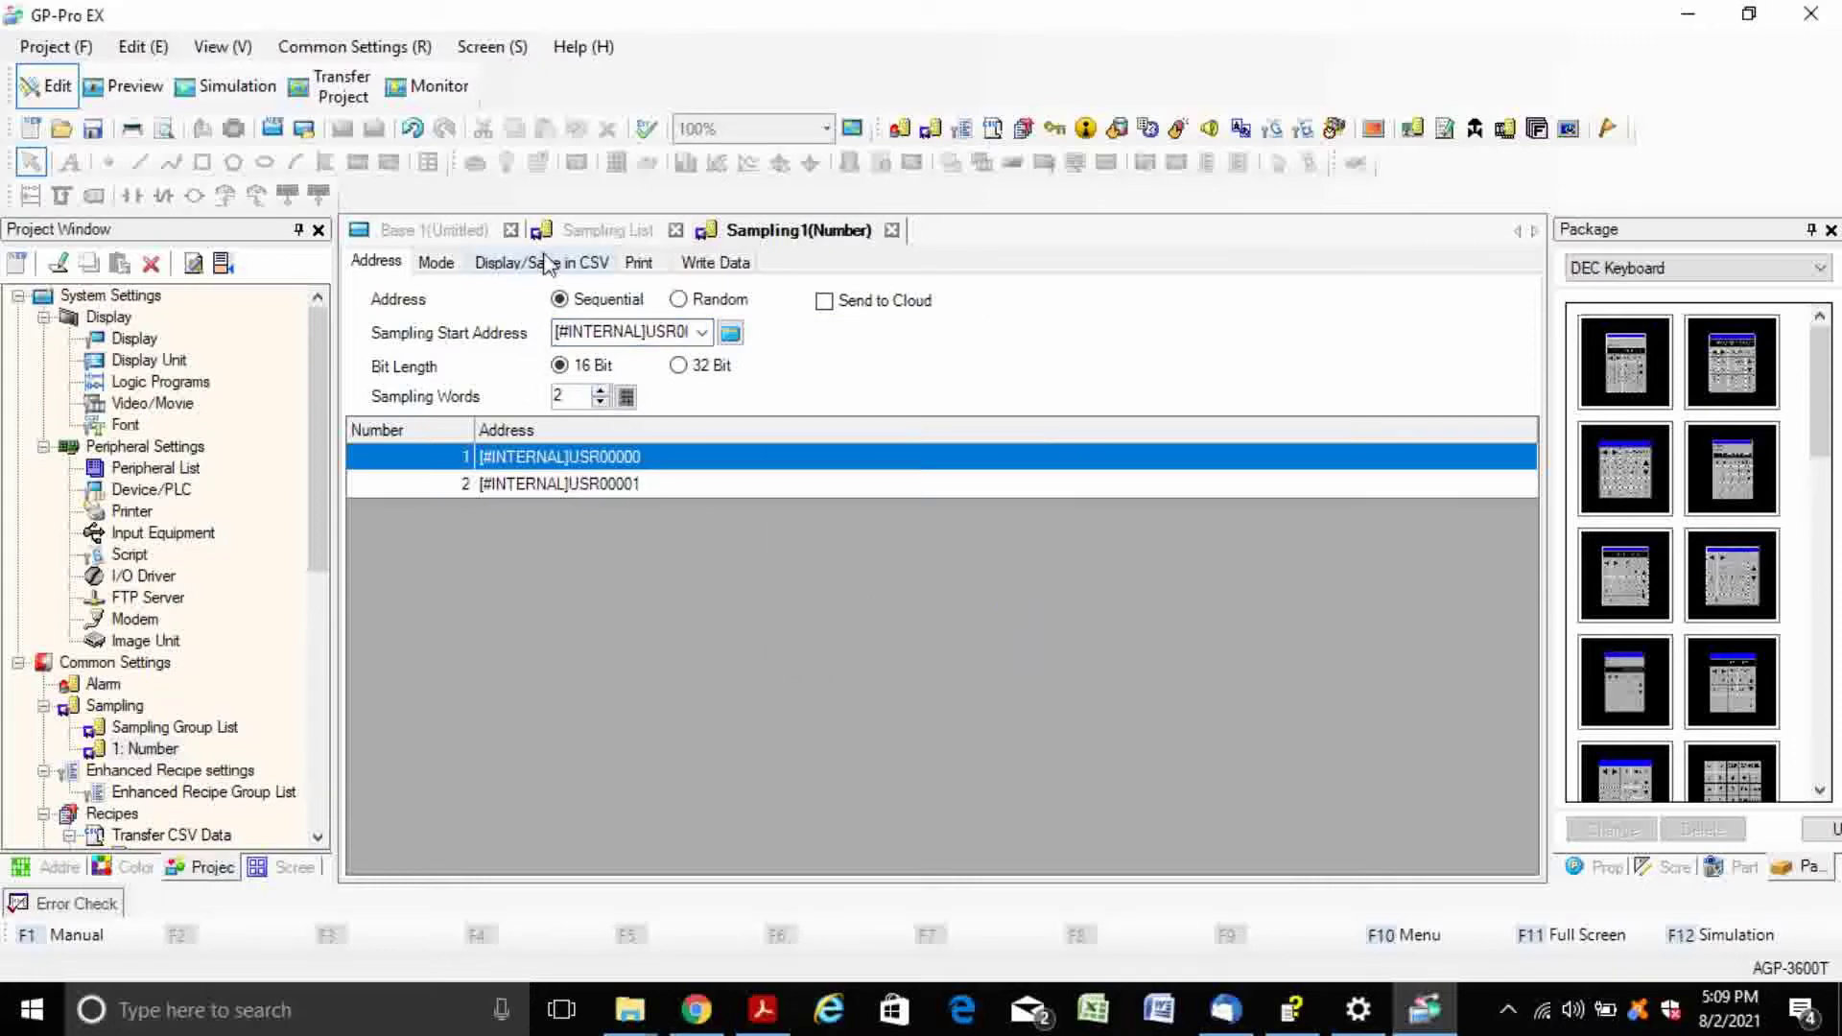
{"action": "left_click", "coordinate": [439, 262]}
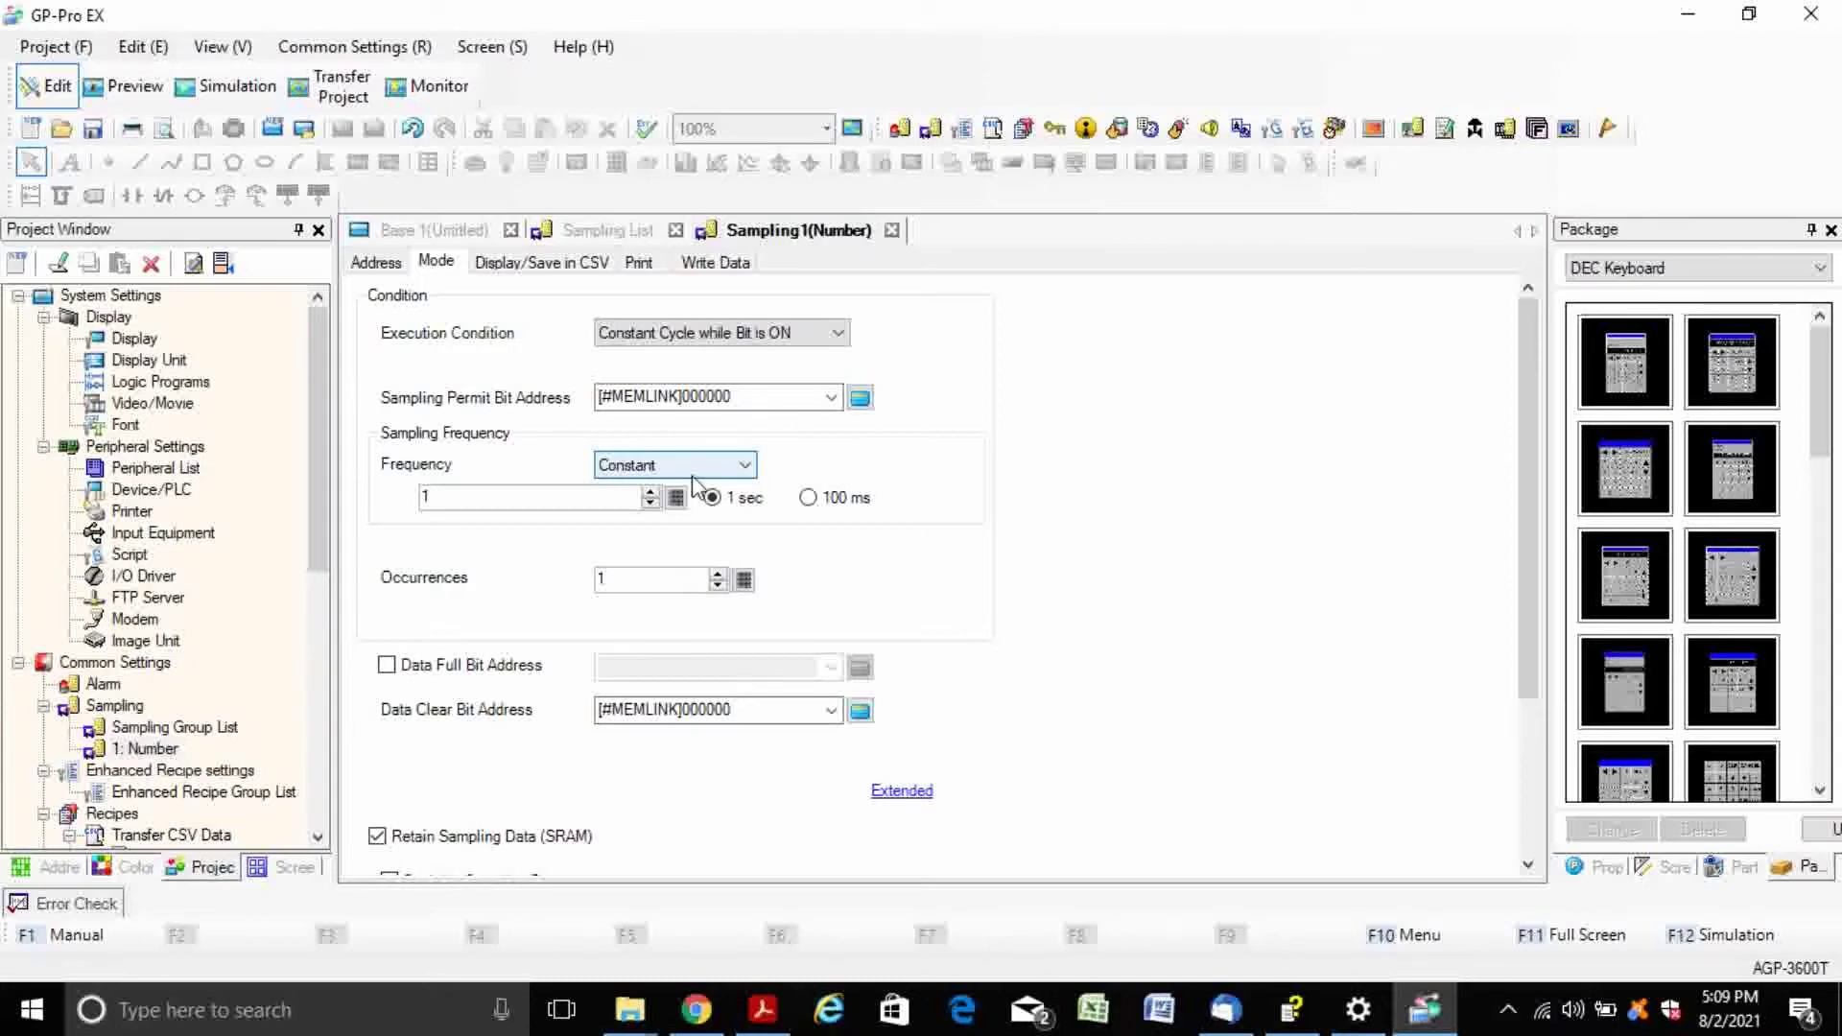
- Register Sampling as the group's permit bit
{"action": "left_click", "coordinate": [753, 399]}
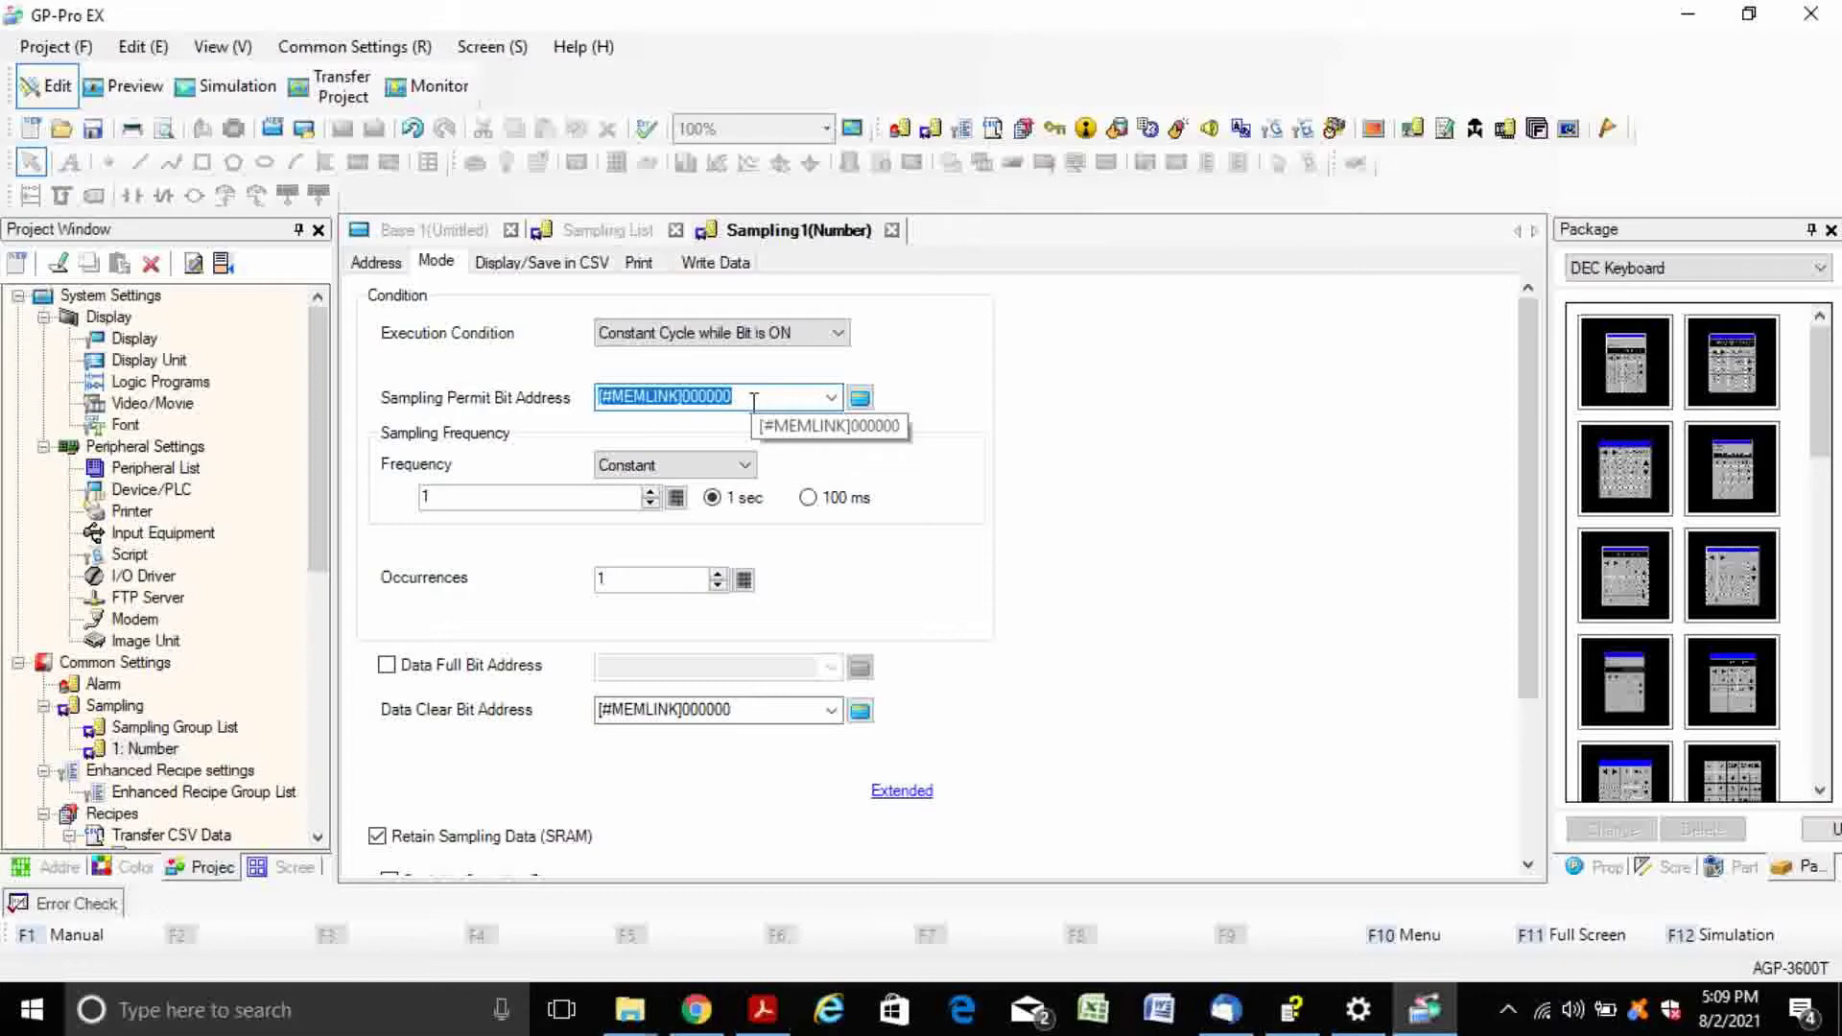
{"action": "type", "text": "Sa"}
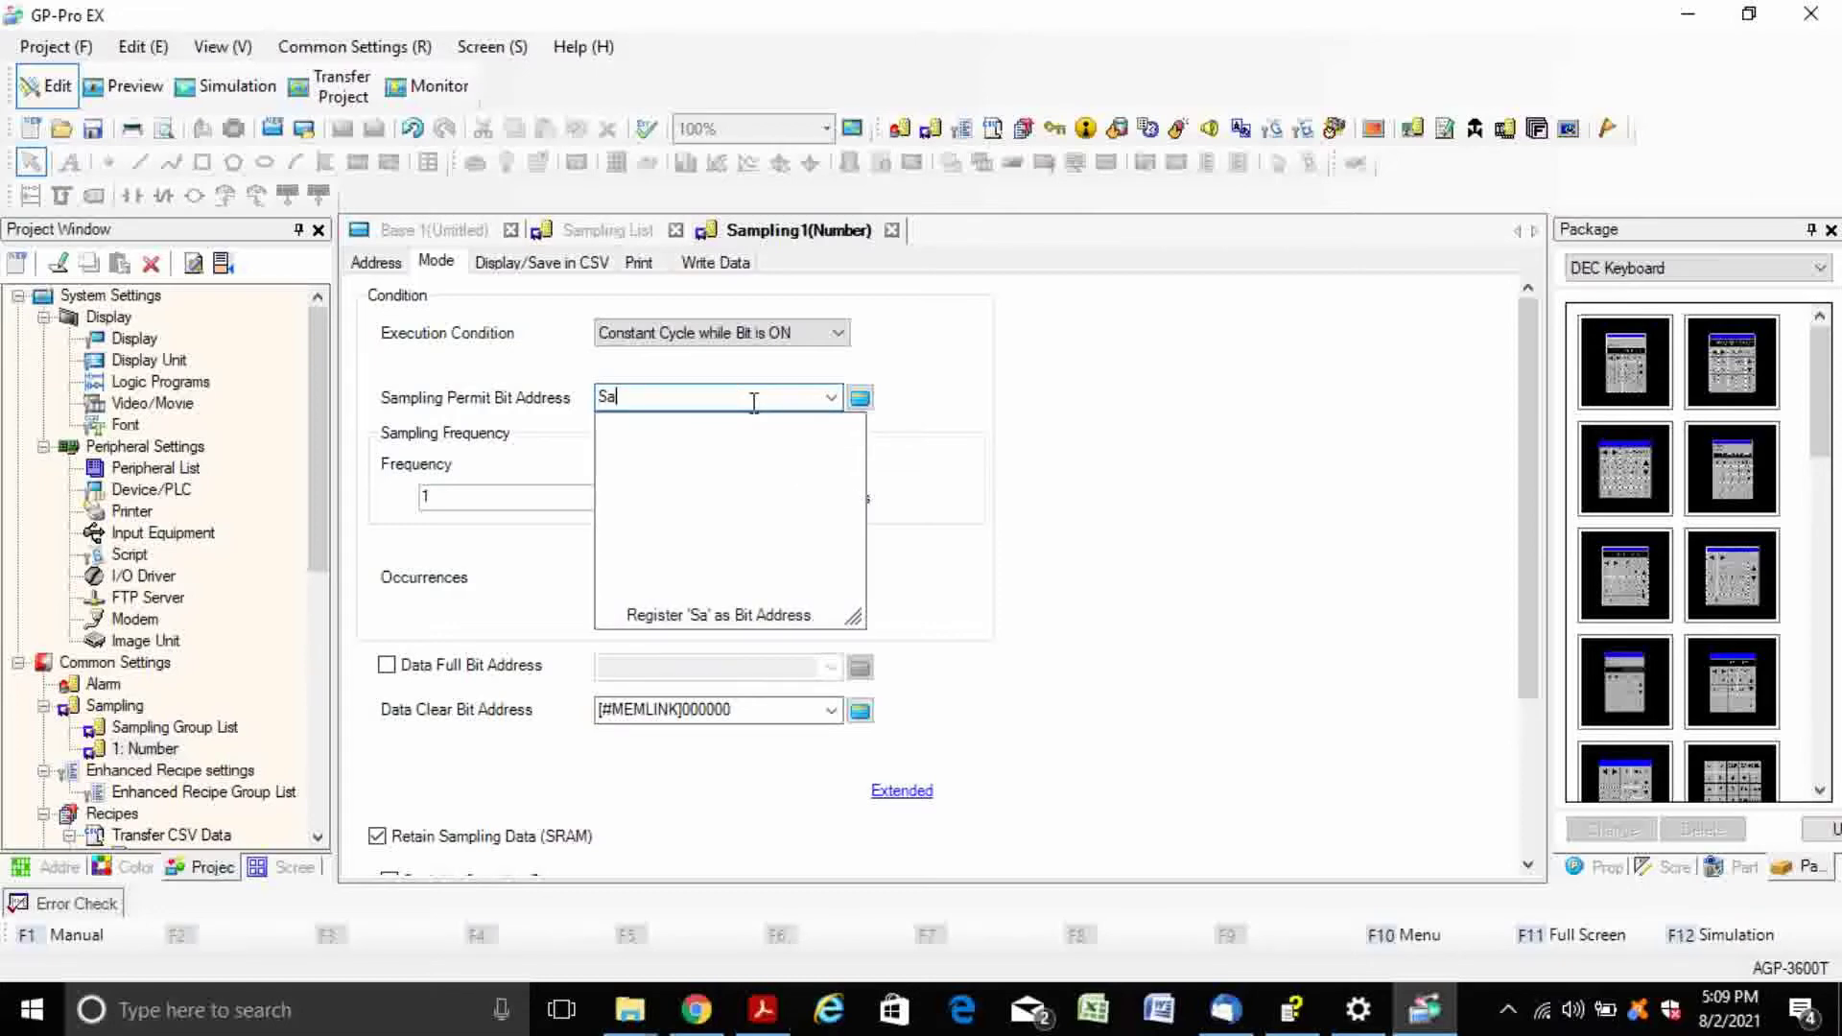
{"action": "type", "text": "mp"}
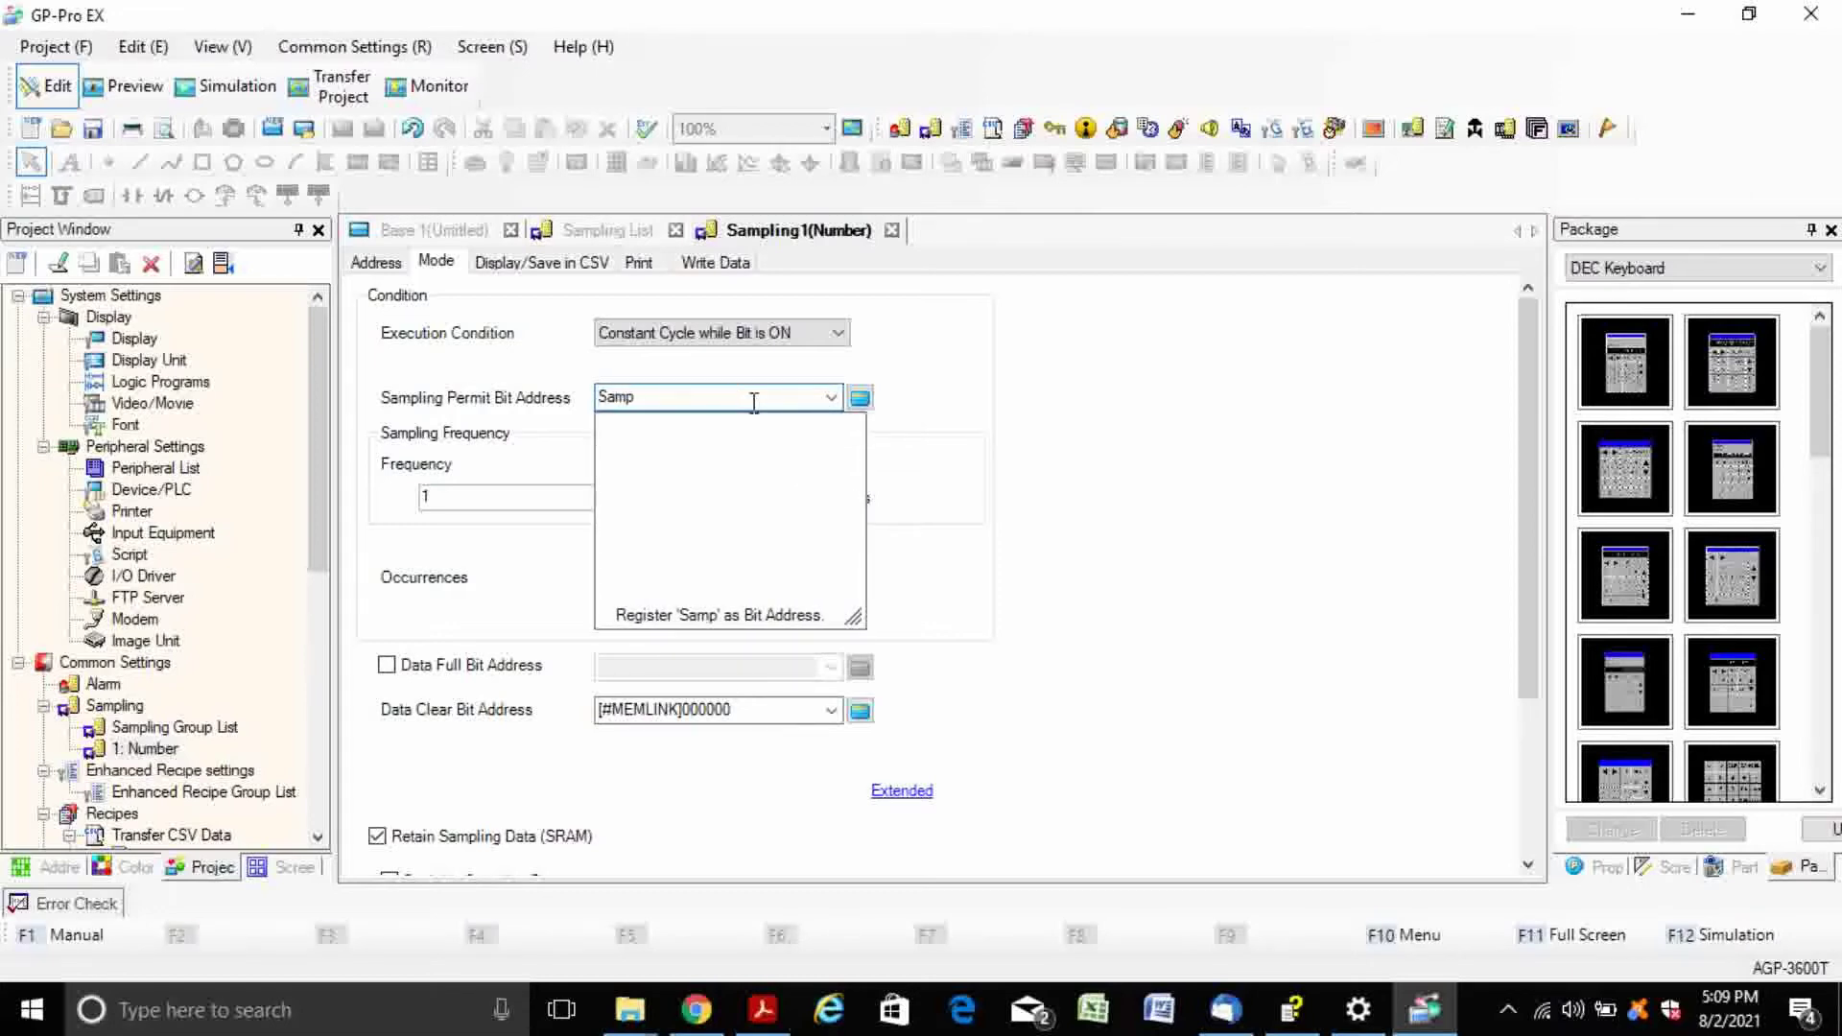
{"action": "type", "text": "ling"}
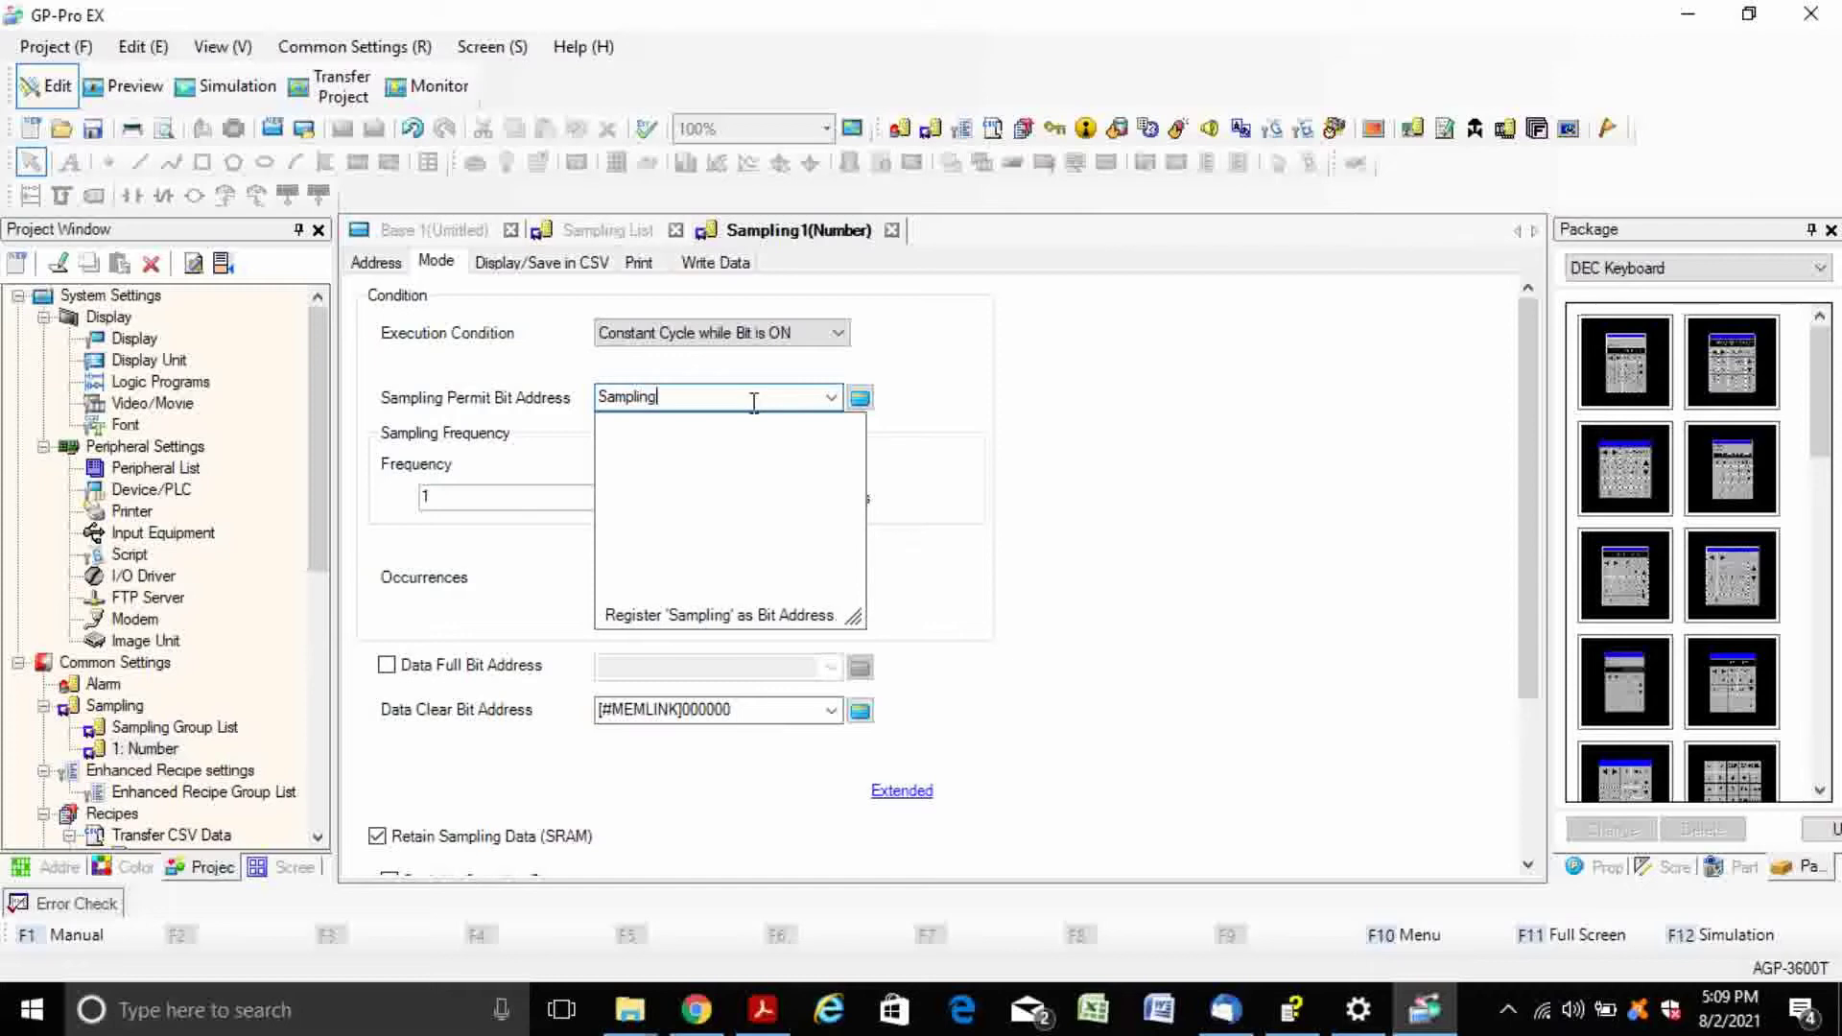
{"action": "key", "text": "Return"}
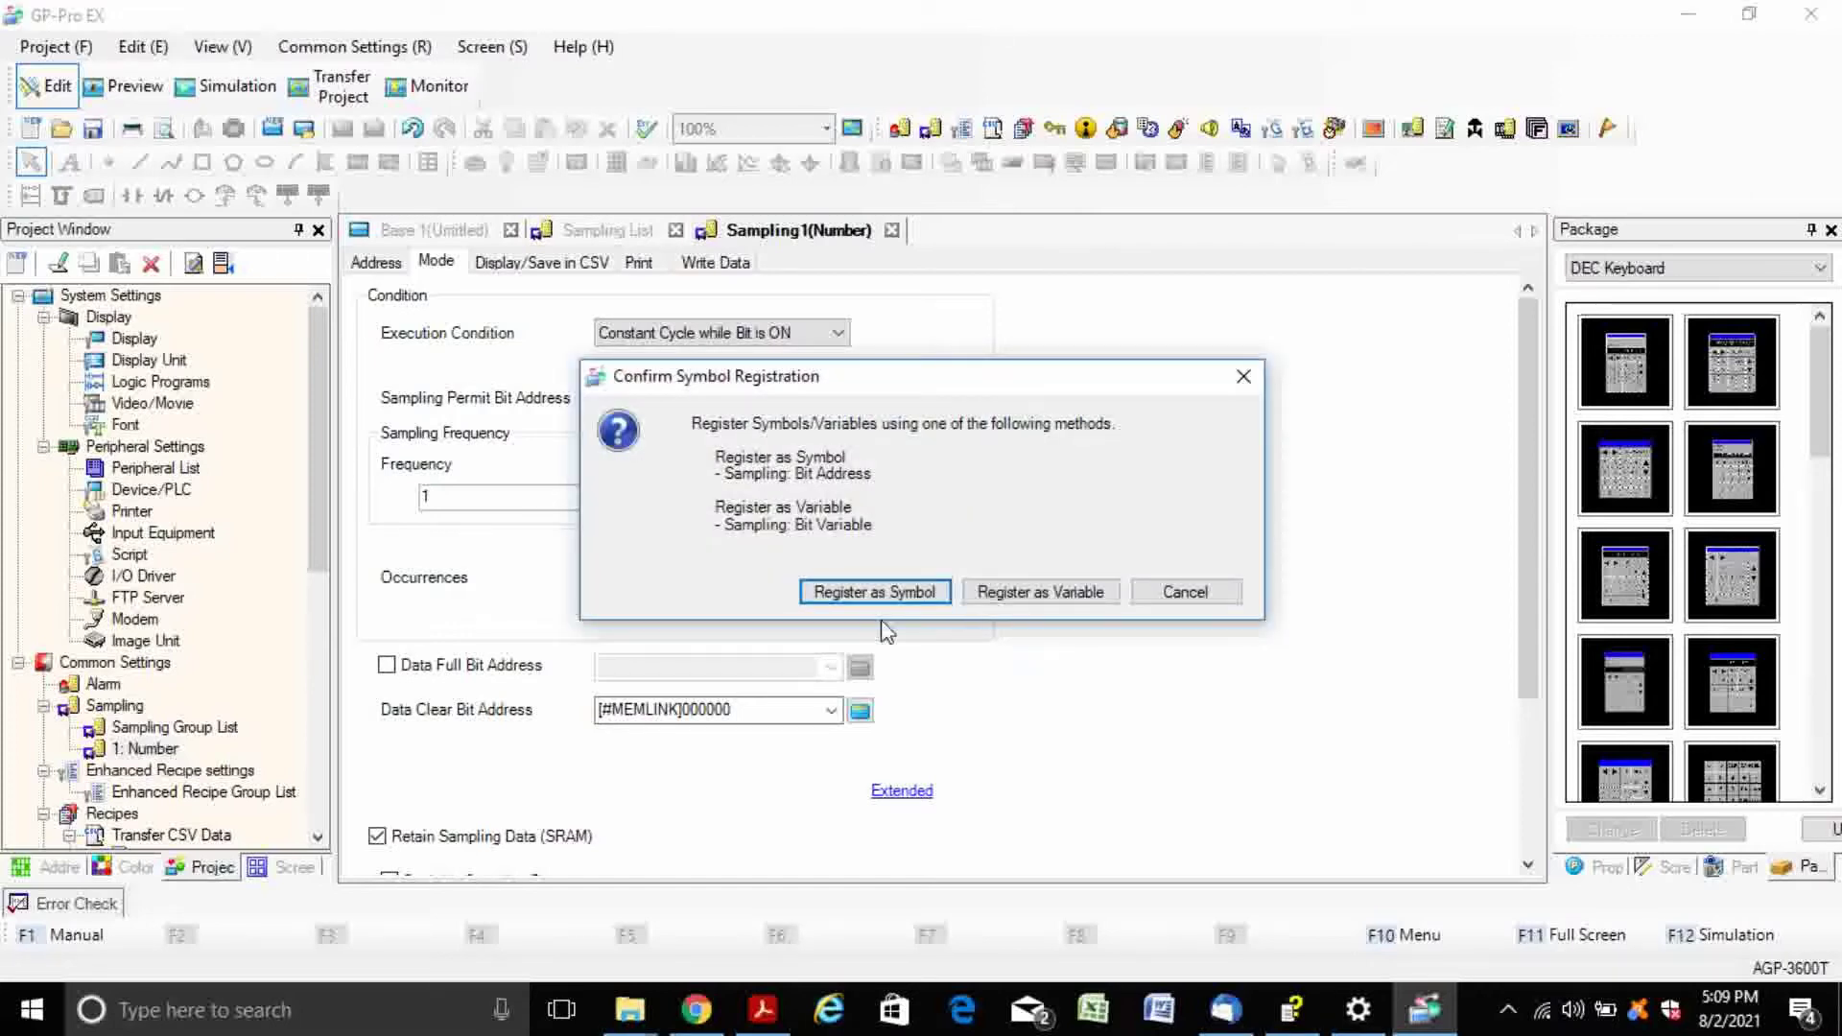
{"action": "left_click", "coordinate": [1016, 592]}
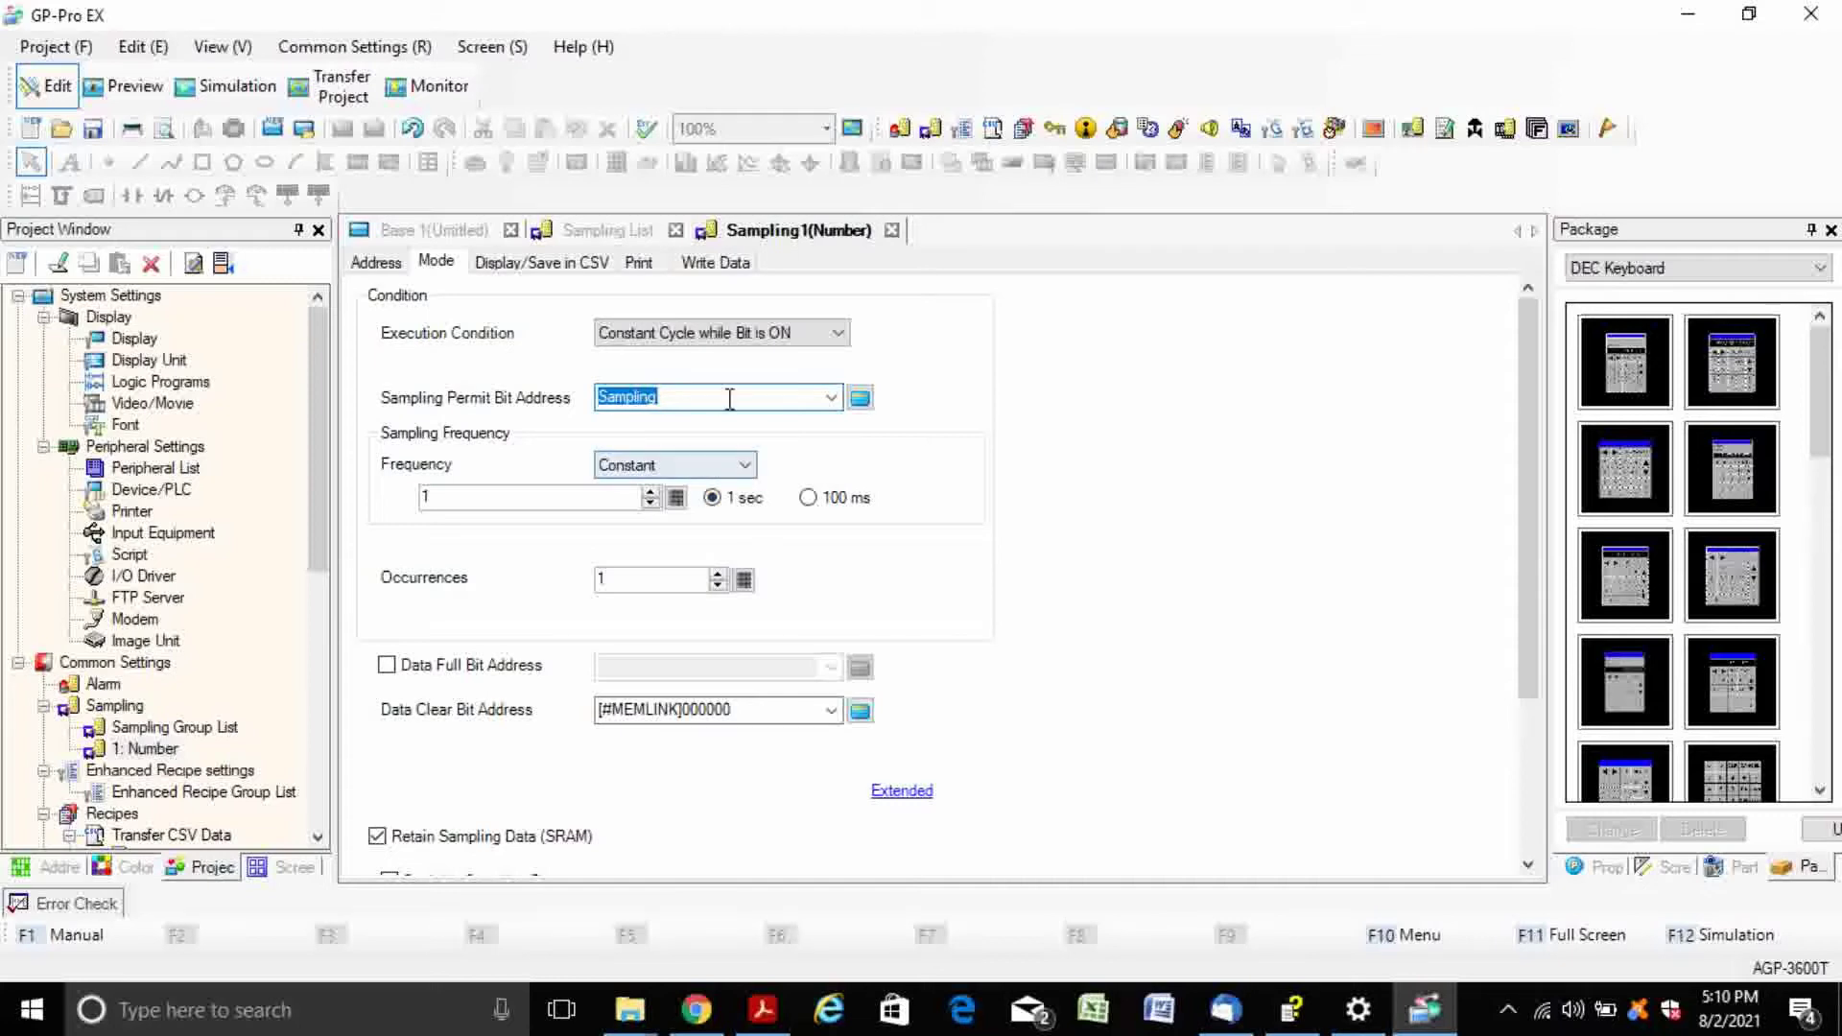
- Set a constant 5-second sampling frequency, with 100 occurrences and SRAM data retention
{"action": "left_click", "coordinate": [700, 464]}
{"action": "left_click", "coordinate": [701, 464]}
{"action": "left_click_drag", "start_coordinate": [527, 497], "coordinate": [381, 495]}
{"action": "type", "text": "5"}
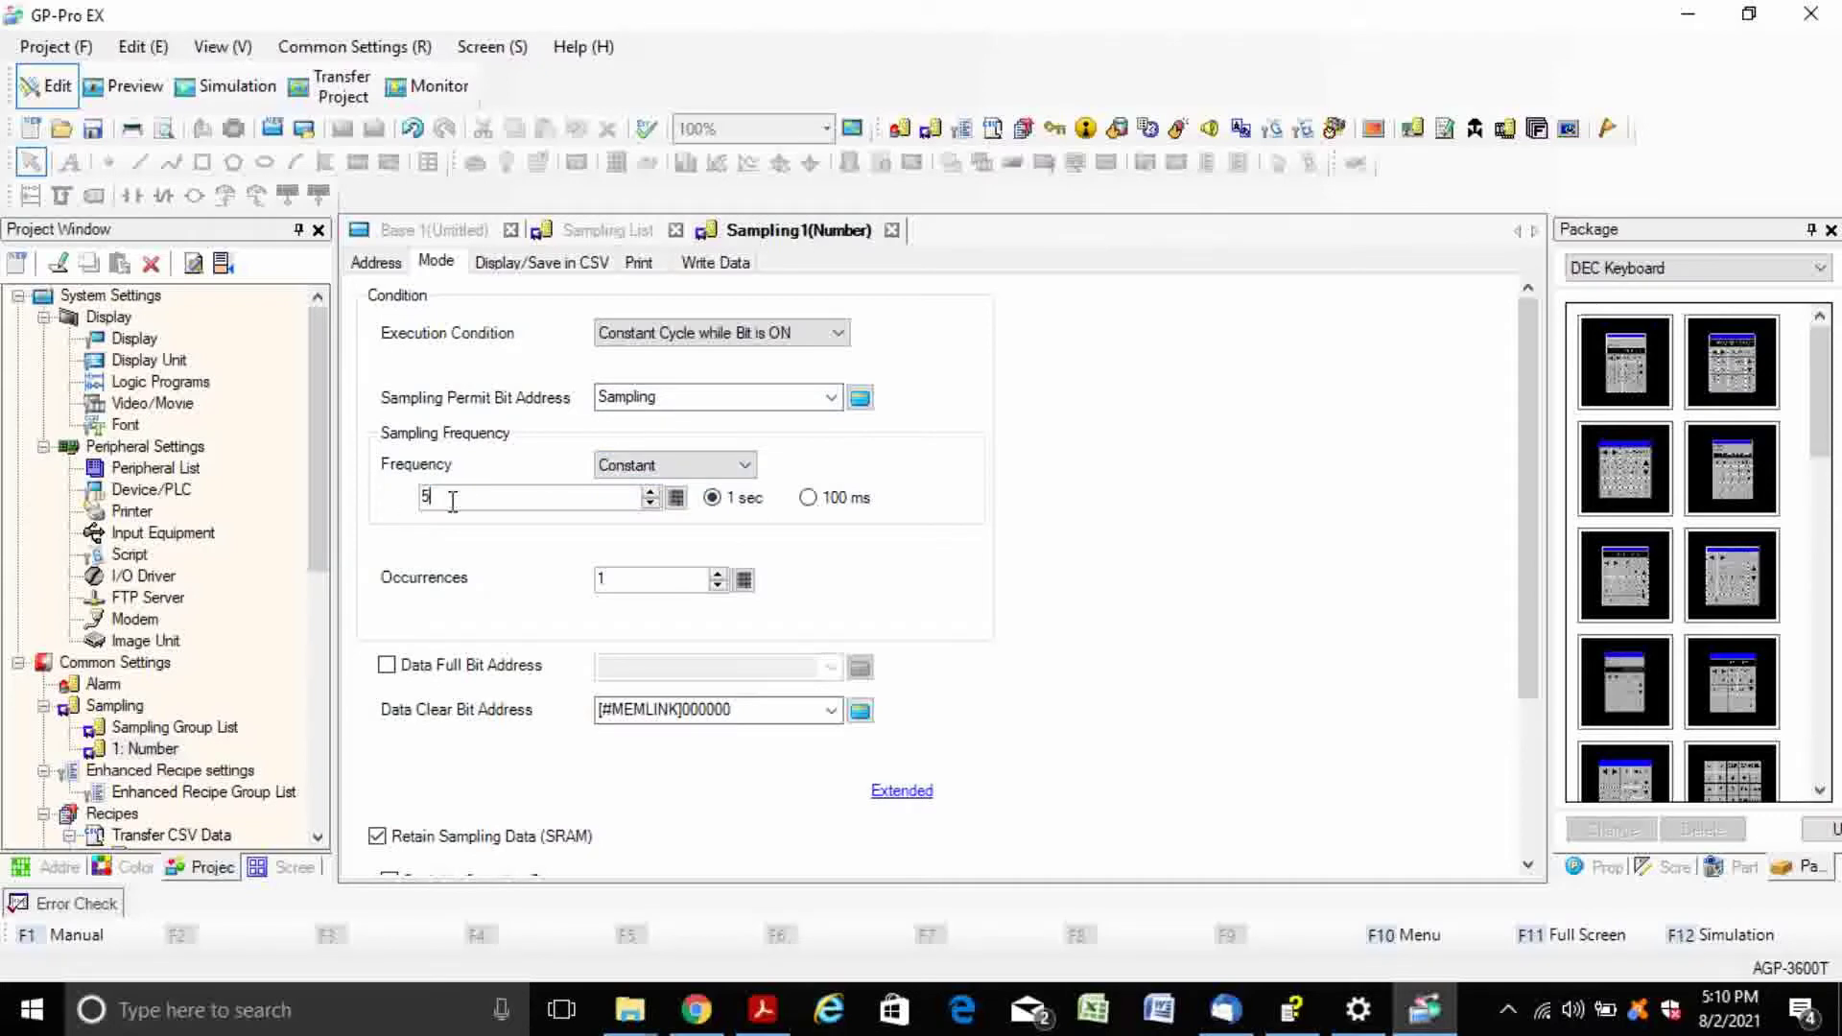
{"action": "type", "text": "00"}
{"action": "scroll", "coordinate": [652, 578], "scroll_direction": "down", "scroll_amount": 4}
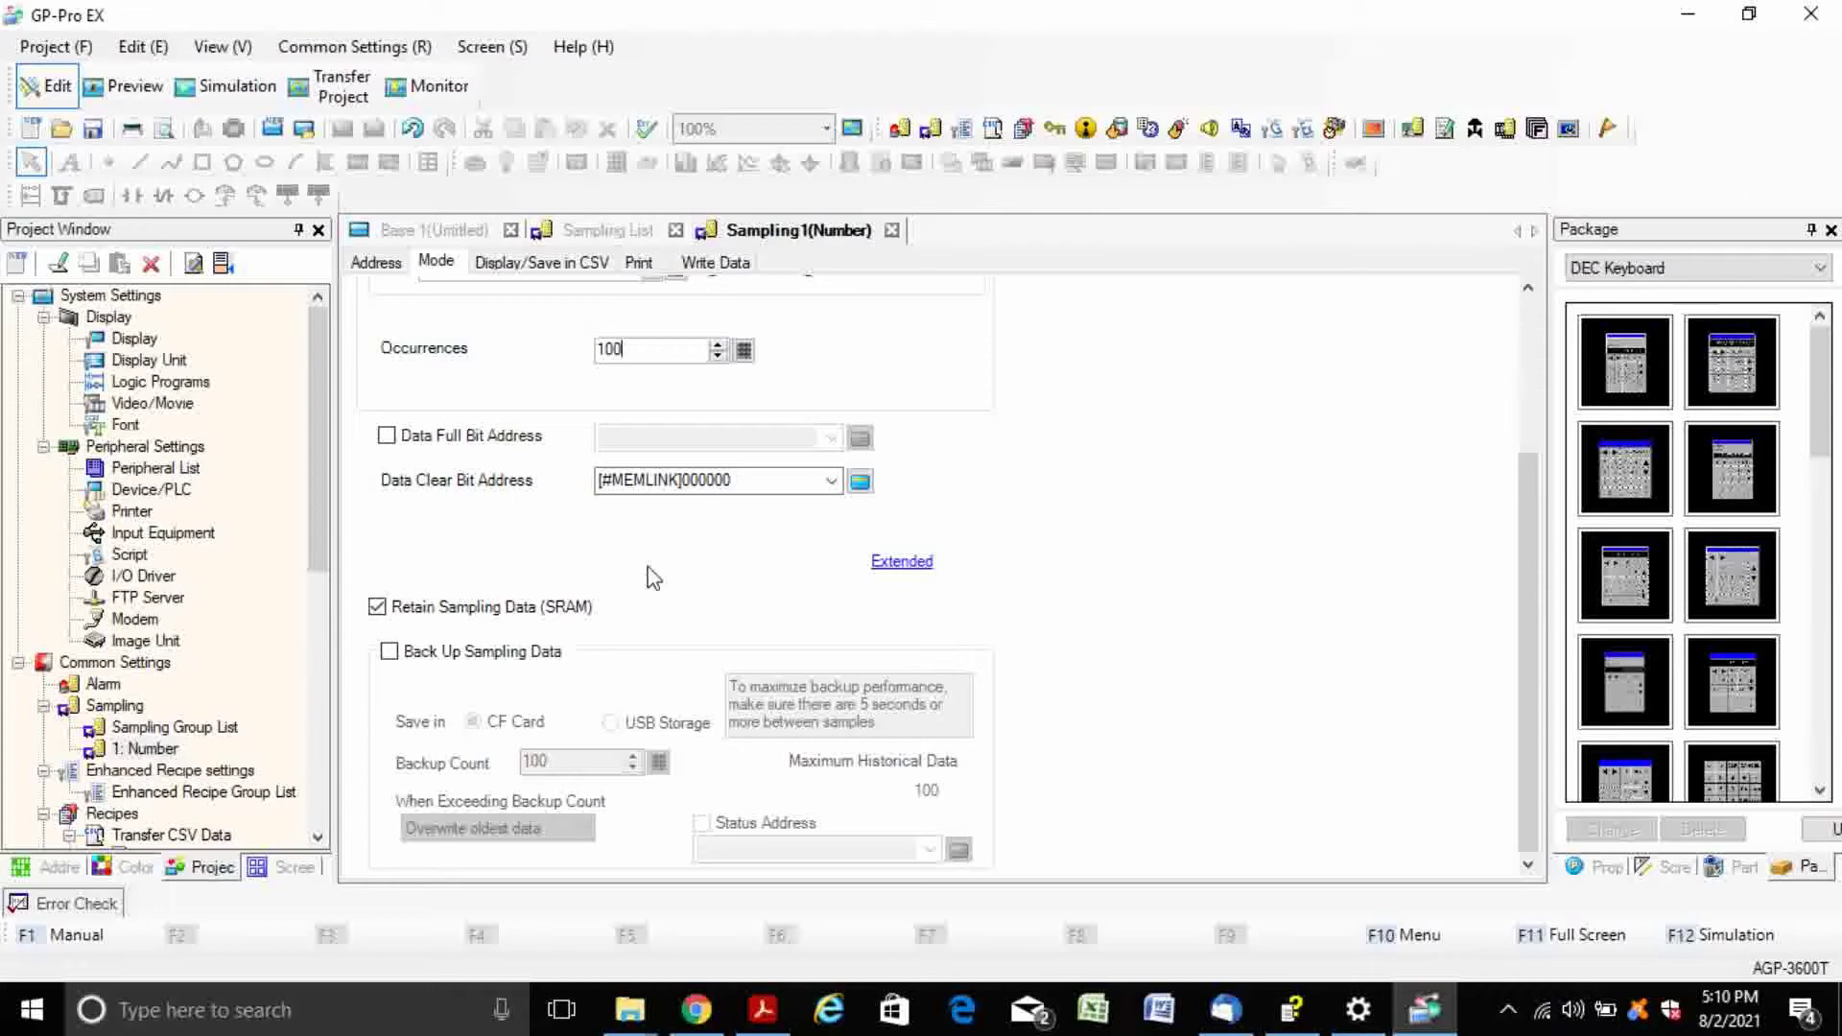
{"action": "scroll", "coordinate": [652, 579], "scroll_direction": "up", "scroll_amount": 2}
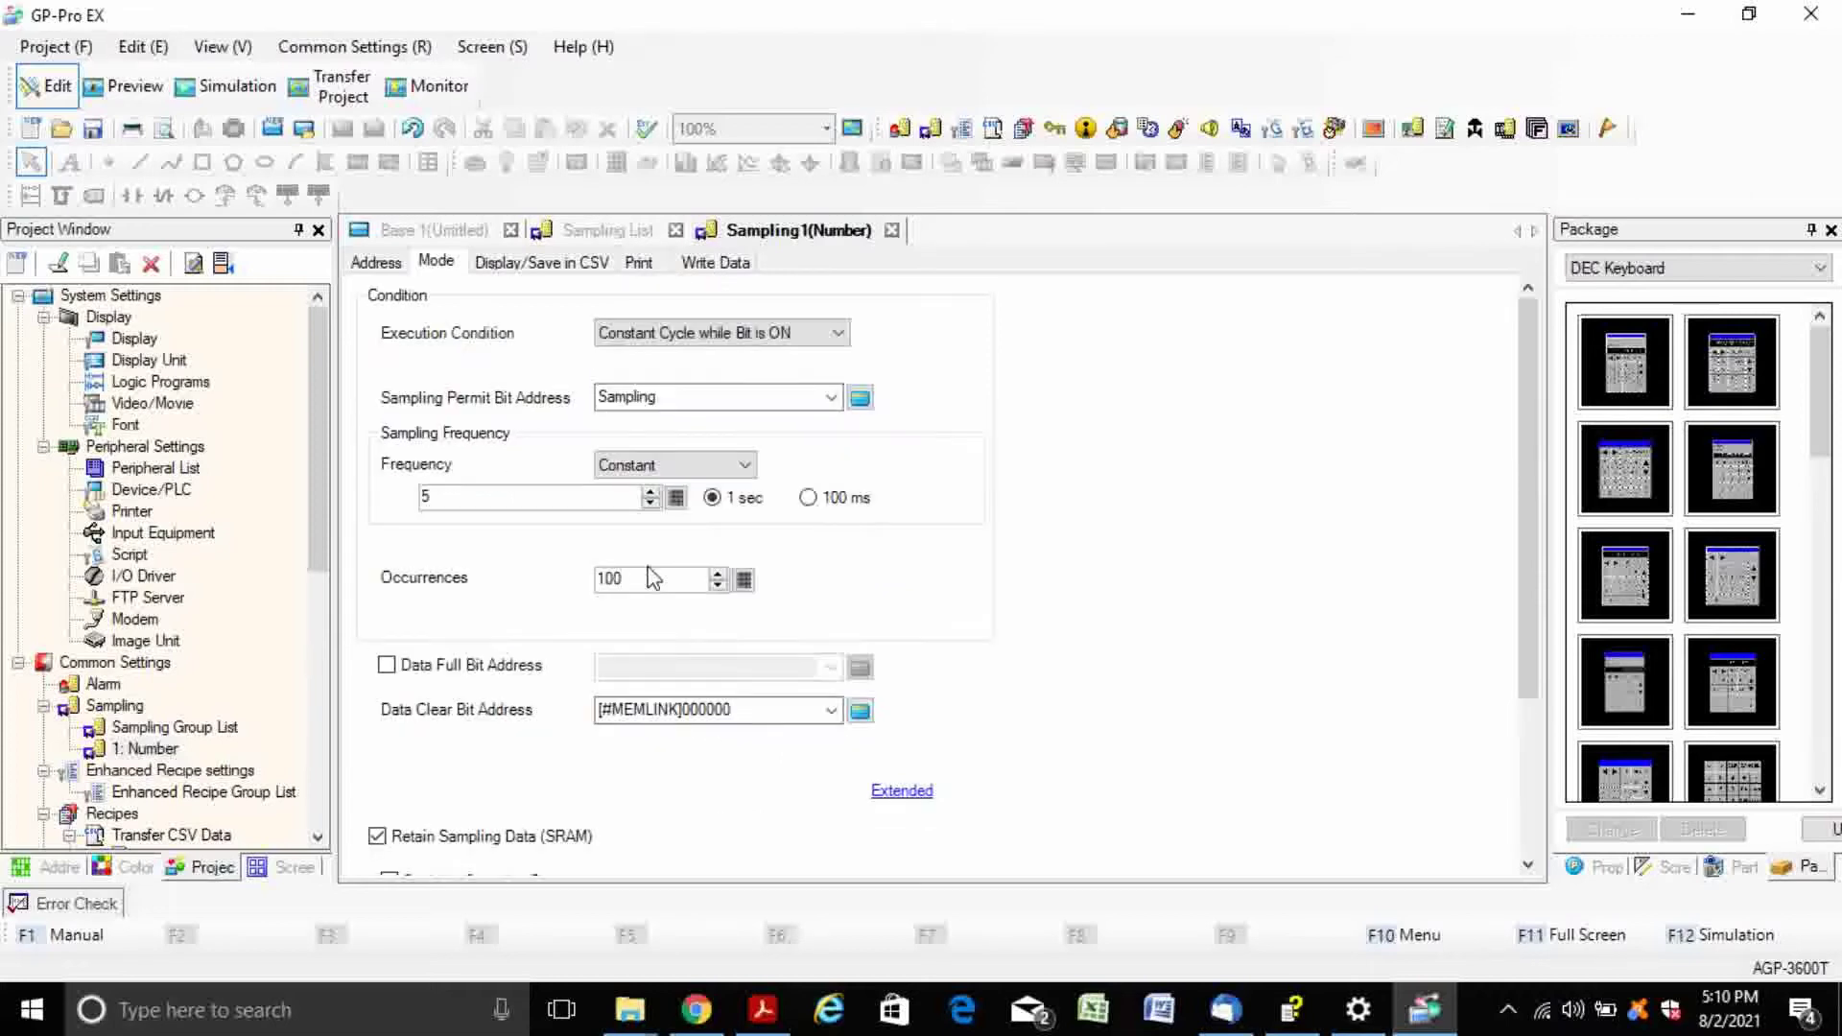
{"action": "scroll", "coordinate": [652, 542], "scroll_direction": "down", "scroll_amount": 2}
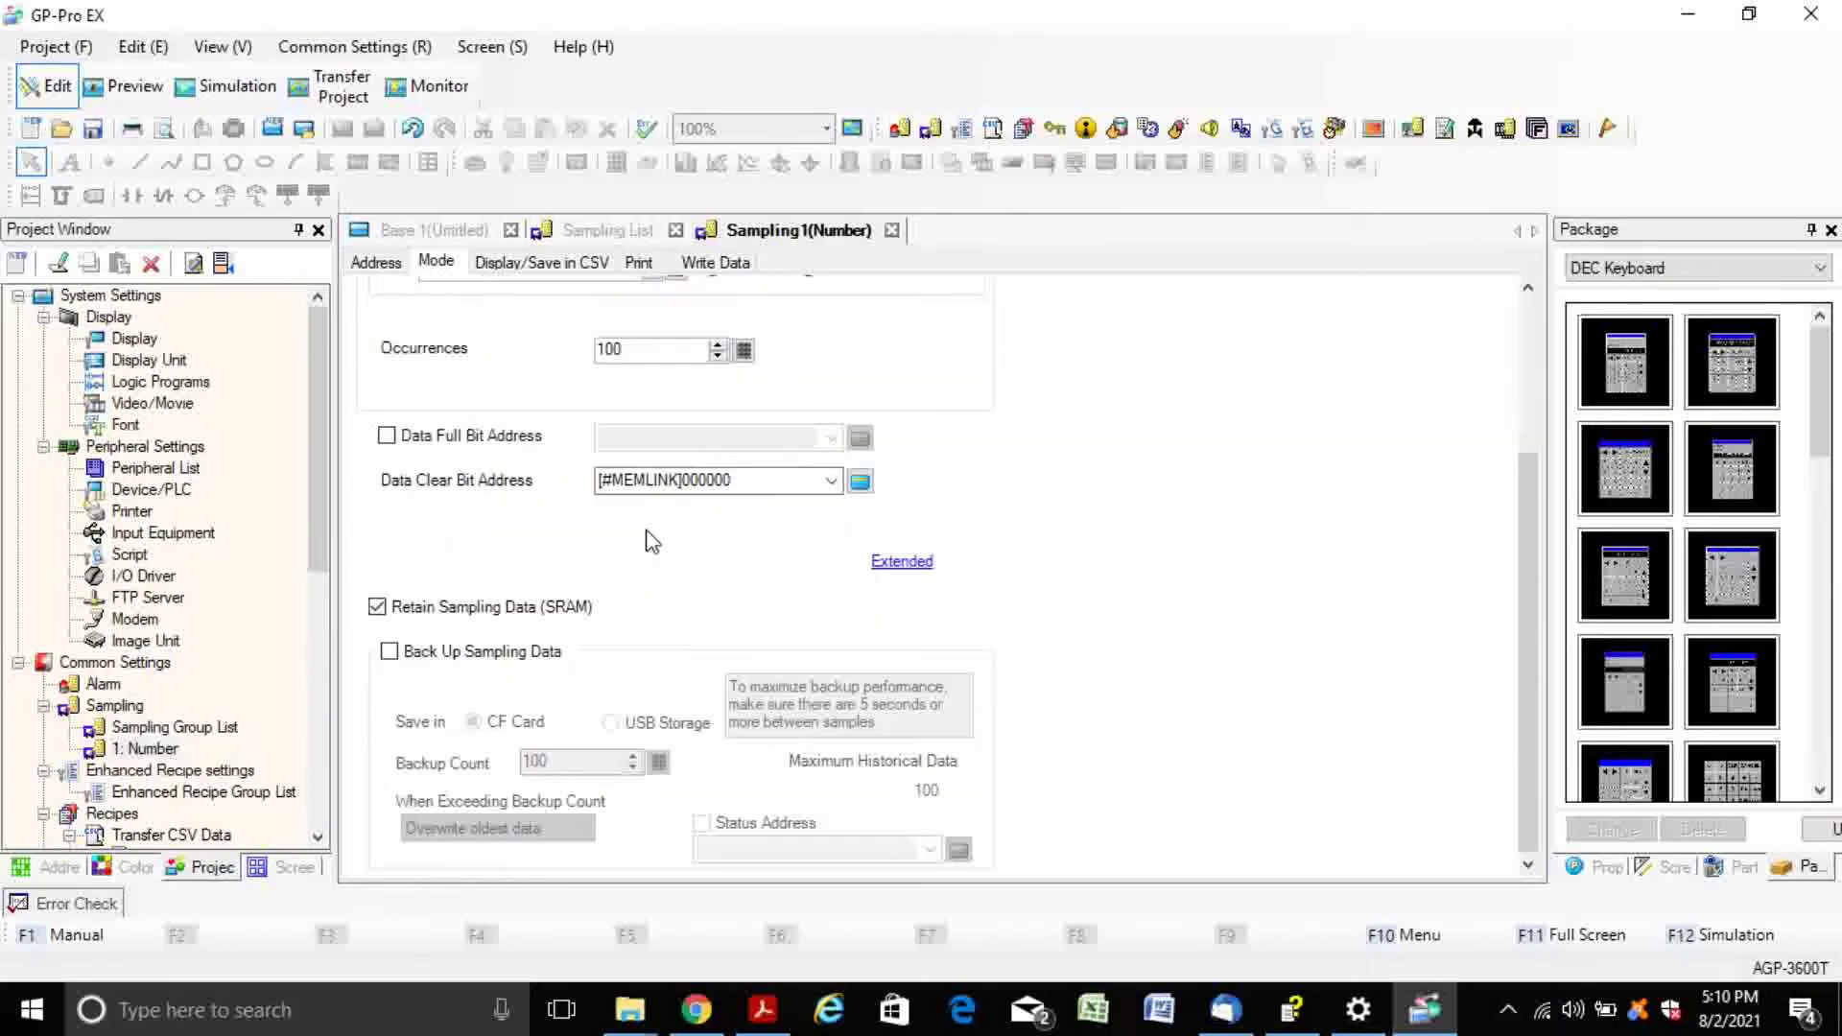
{"action": "scroll", "coordinate": [652, 542], "scroll_direction": "up", "scroll_amount": 2}
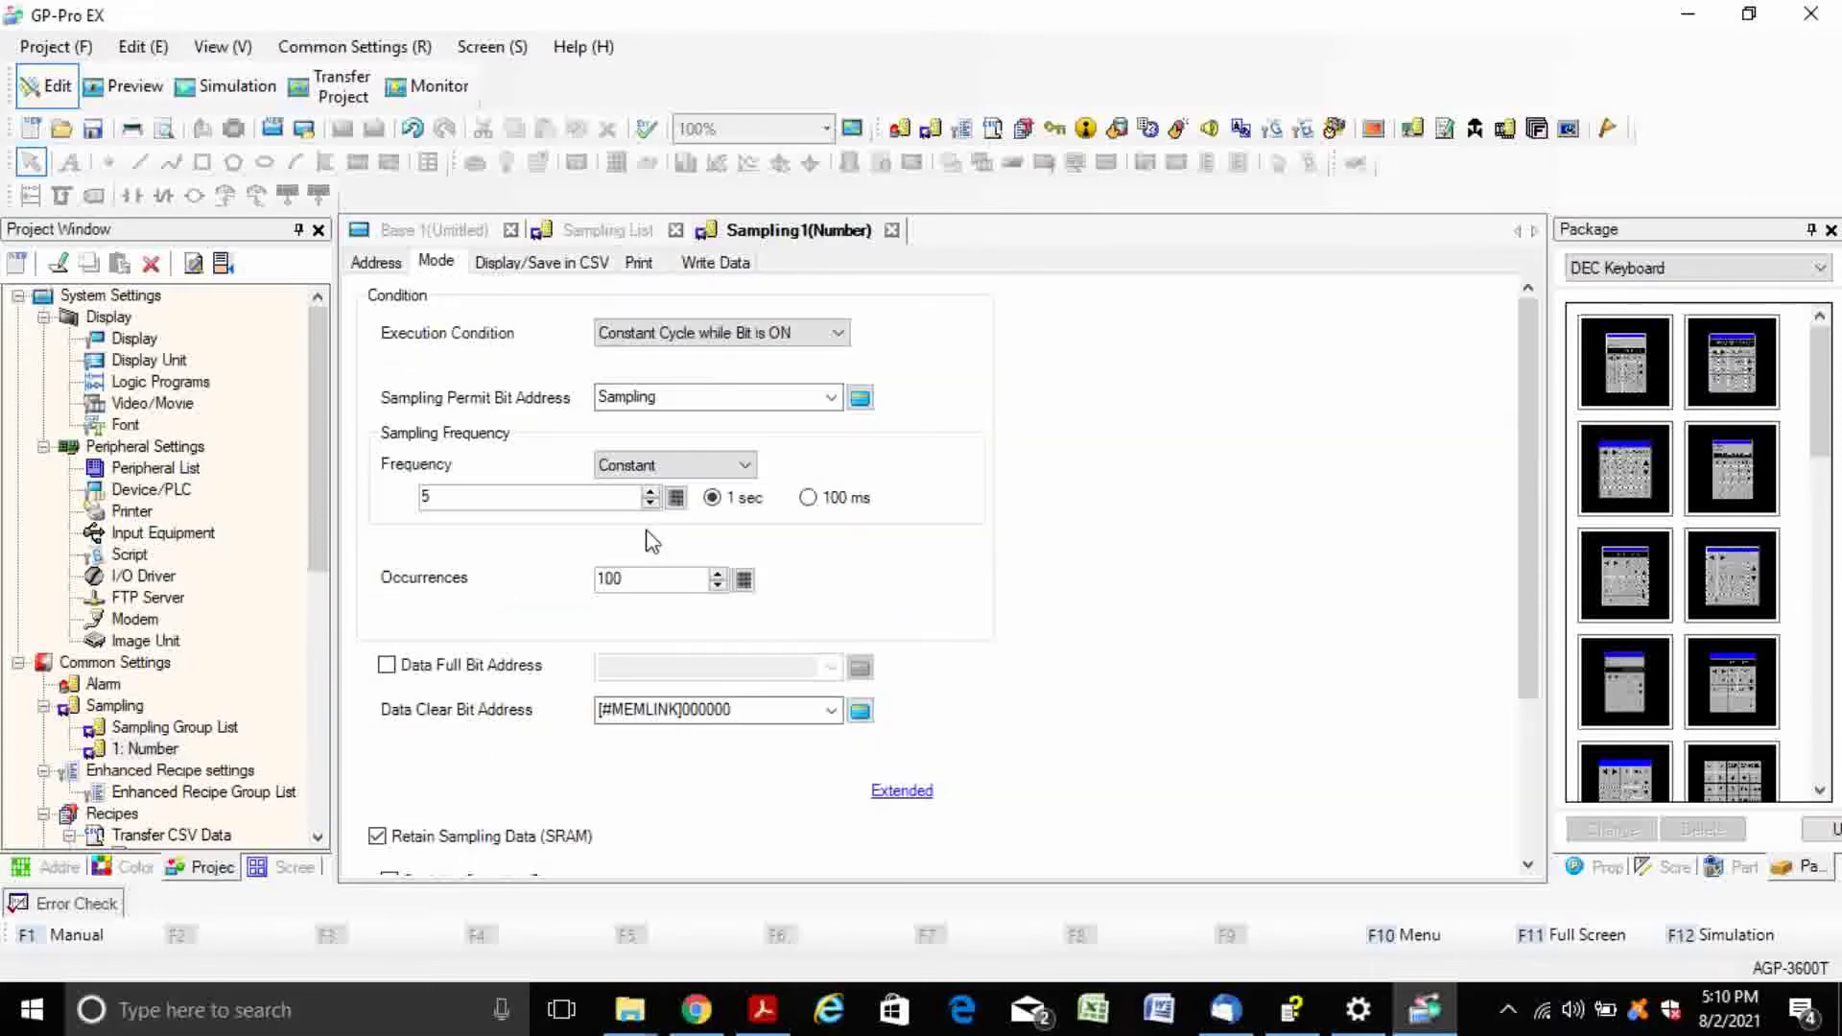
{"action": "left_click", "coordinate": [640, 262]}
- Enable CSV display/save to USB storage with control word address USR29000
{"action": "left_click", "coordinate": [707, 268]}
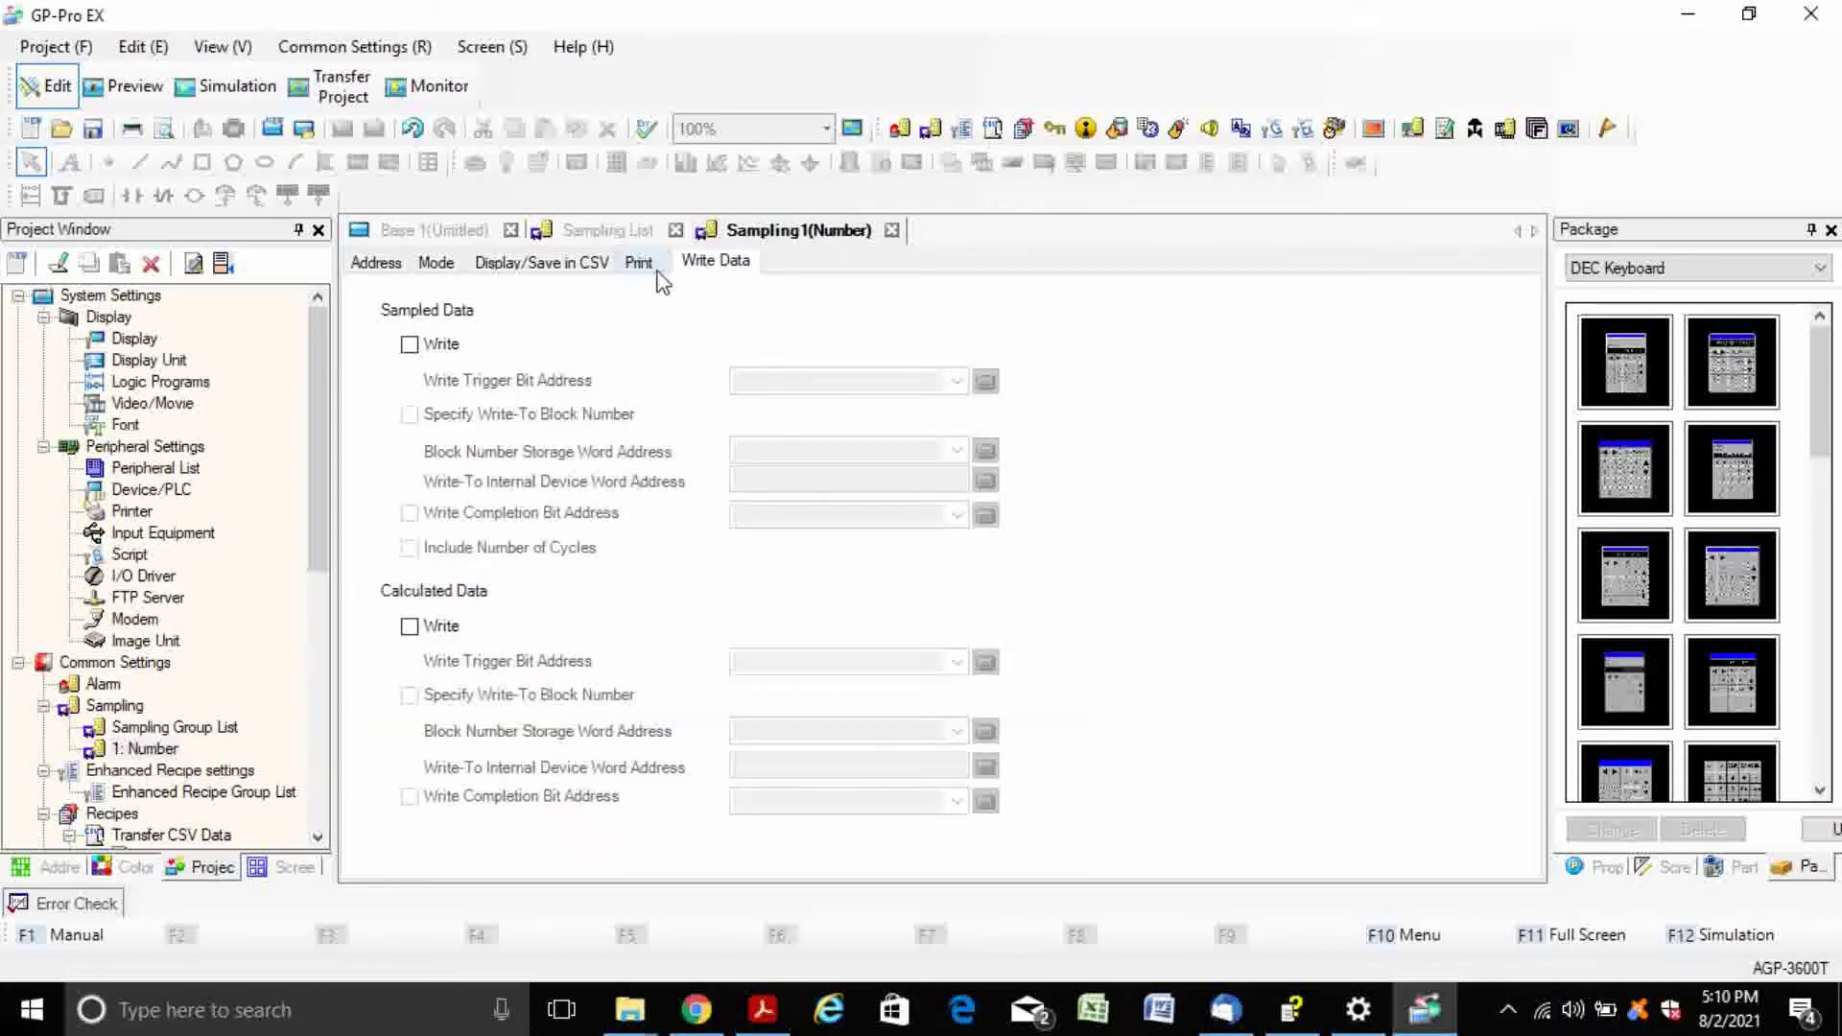
{"action": "left_click", "coordinate": [570, 267]}
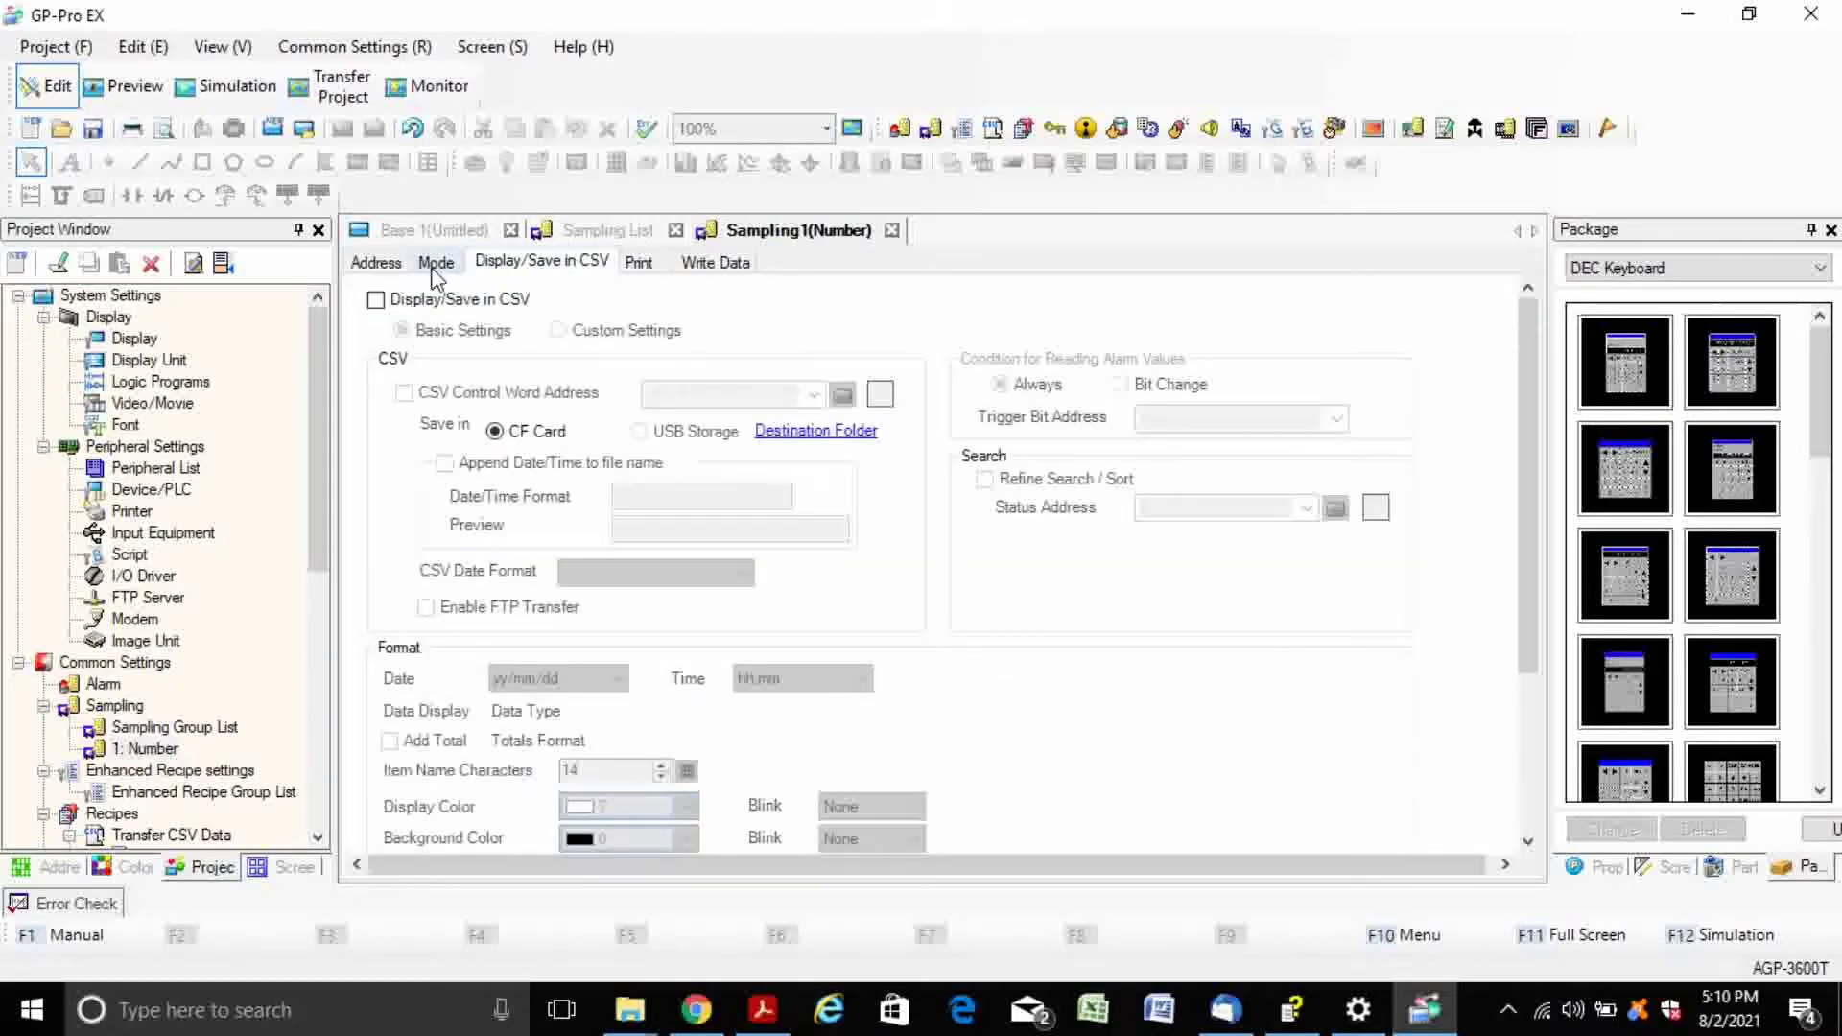
{"action": "left_click", "coordinate": [481, 301]}
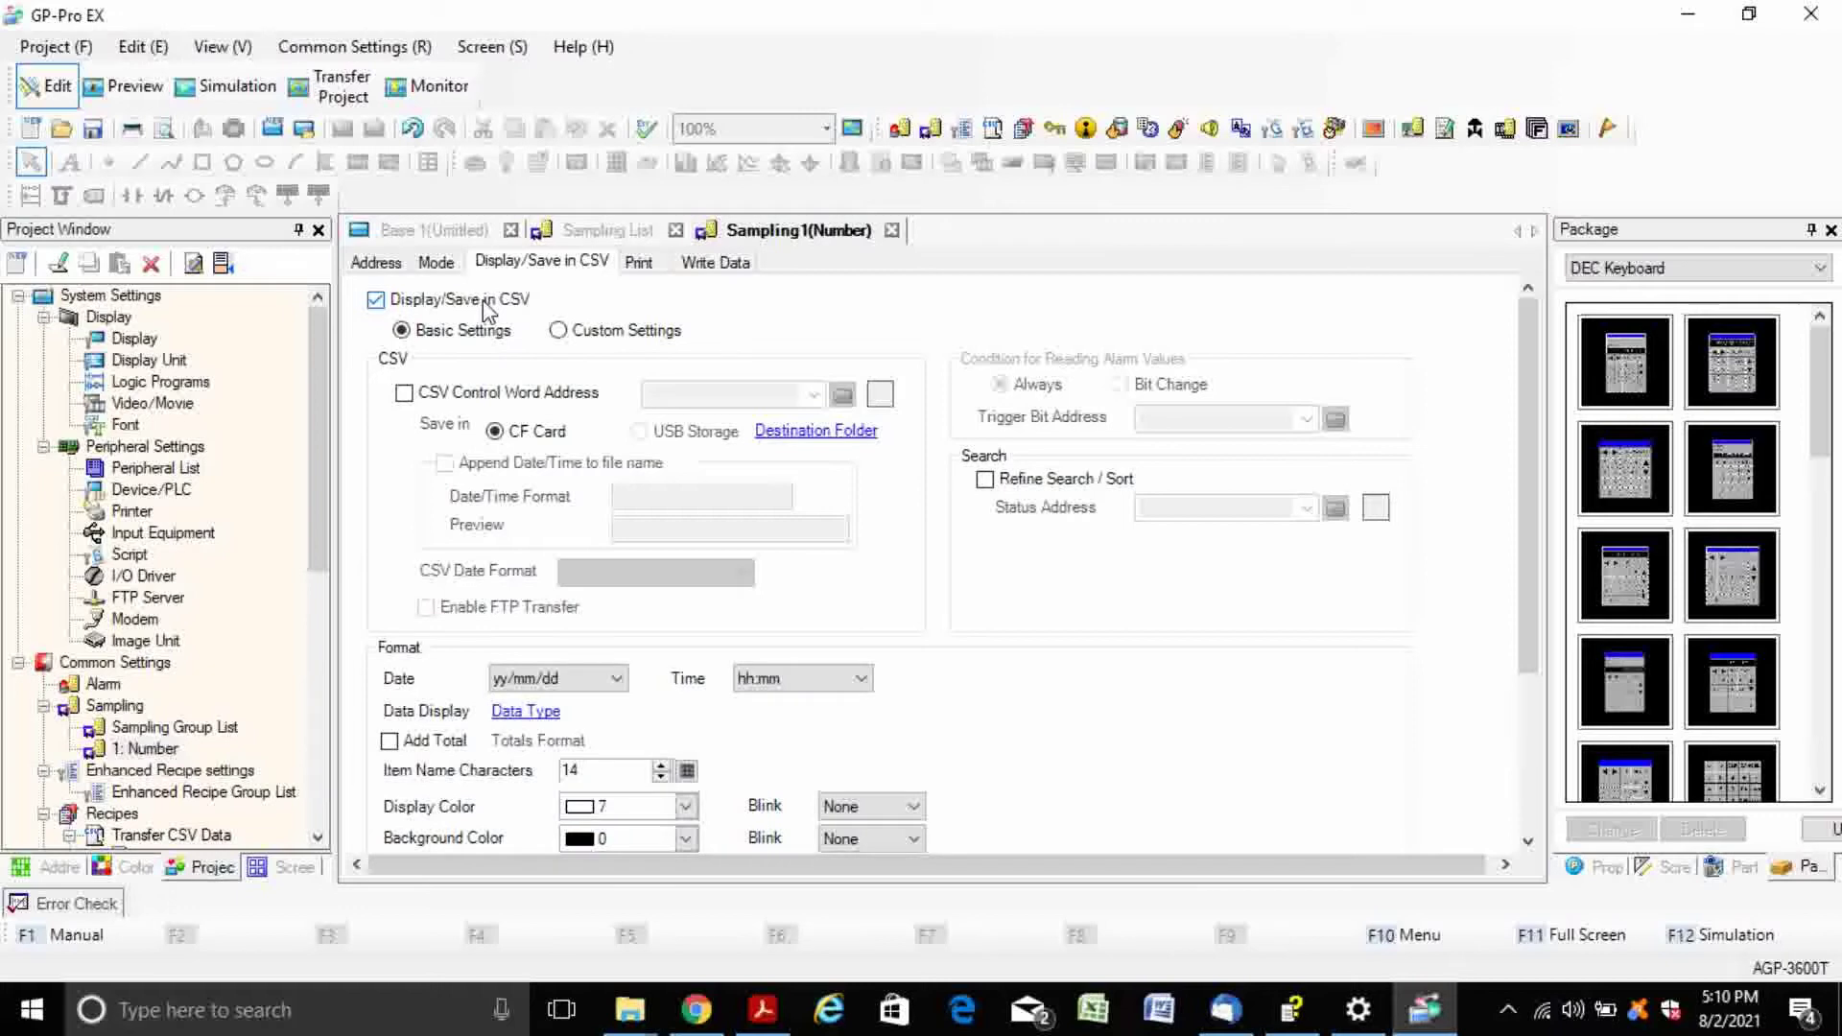
{"action": "left_click", "coordinate": [523, 401]}
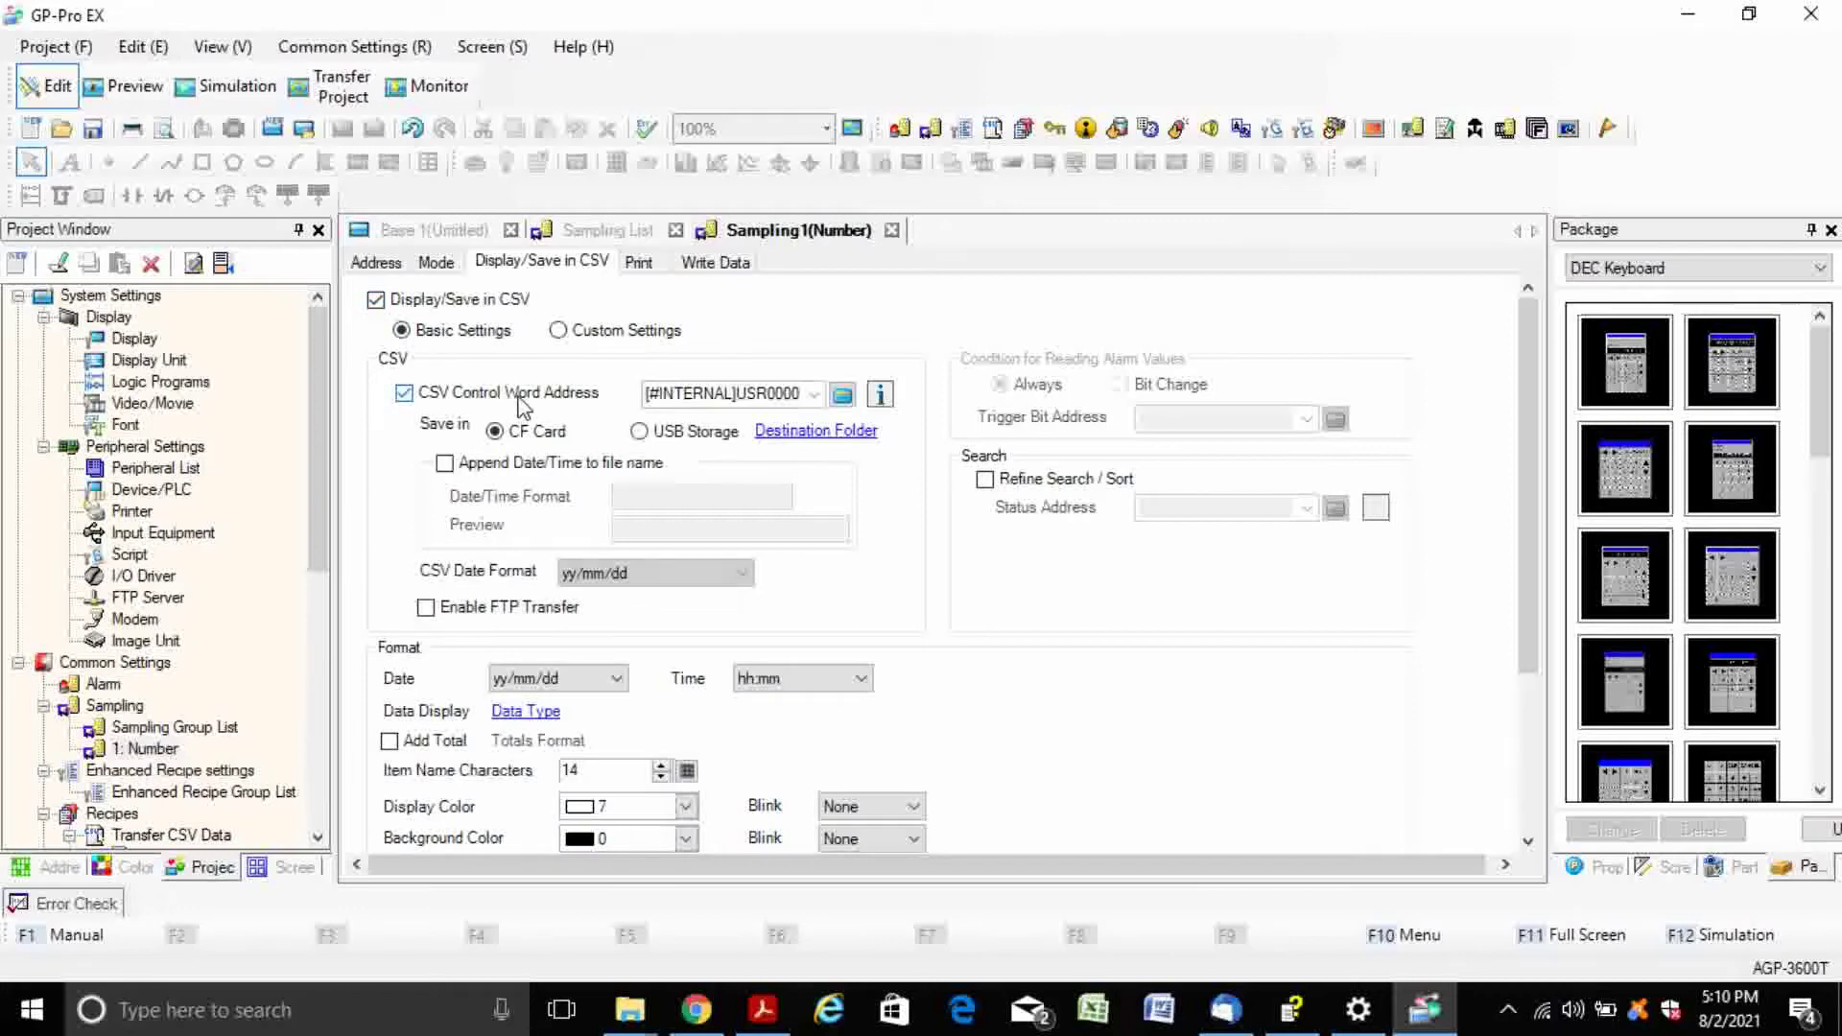
{"action": "left_click", "coordinate": [659, 434]}
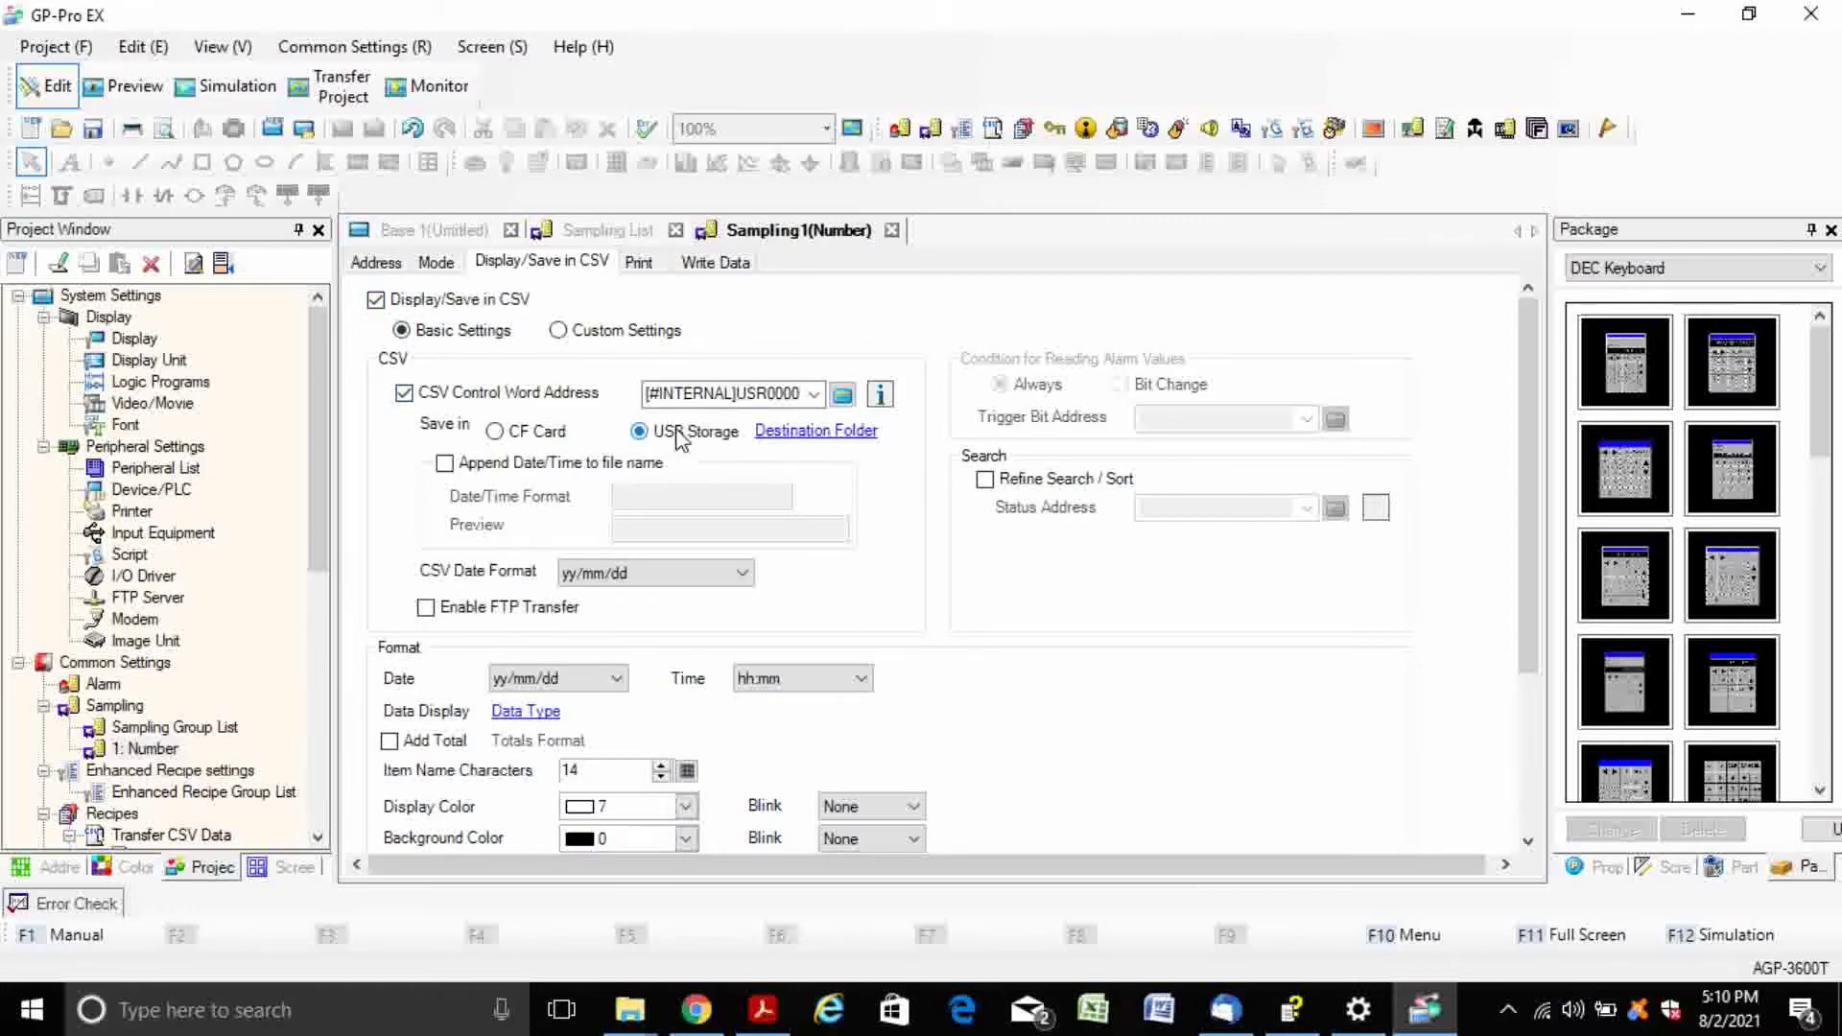
{"action": "left_click", "coordinate": [842, 395]}
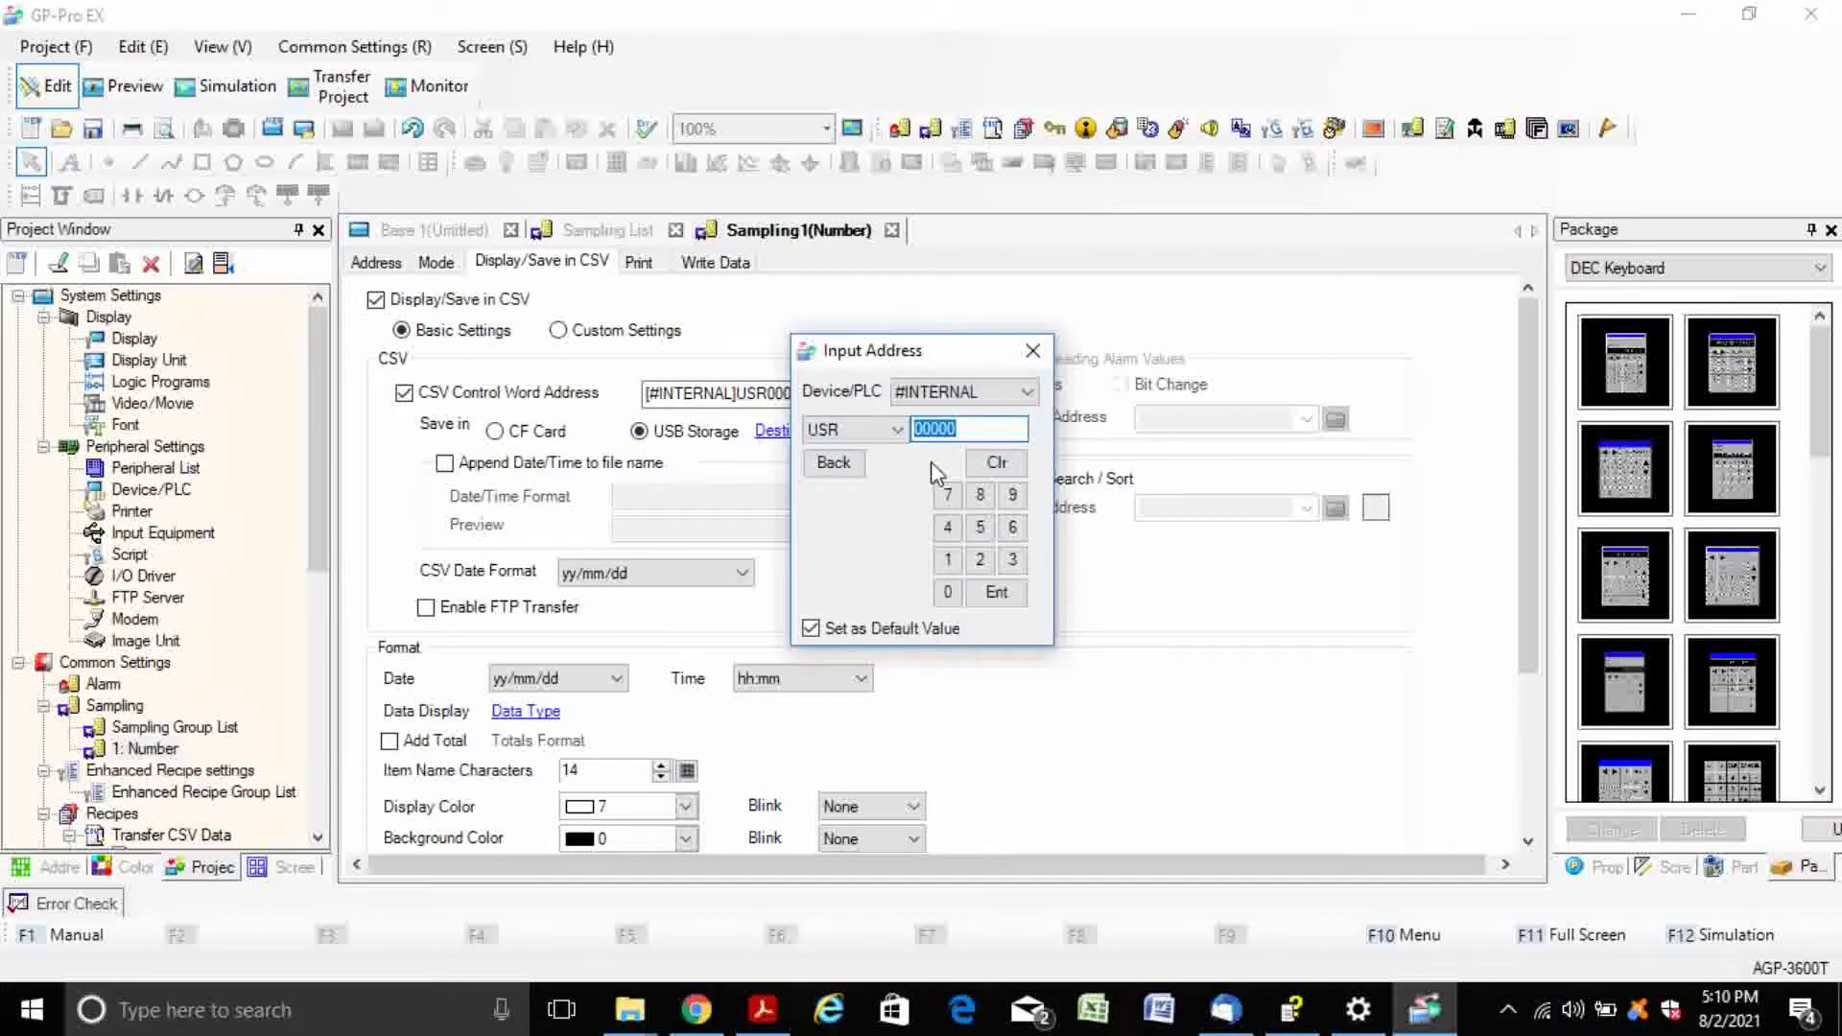
{"action": "type", "text": "29000"}
{"action": "left_click", "coordinate": [1016, 592]}
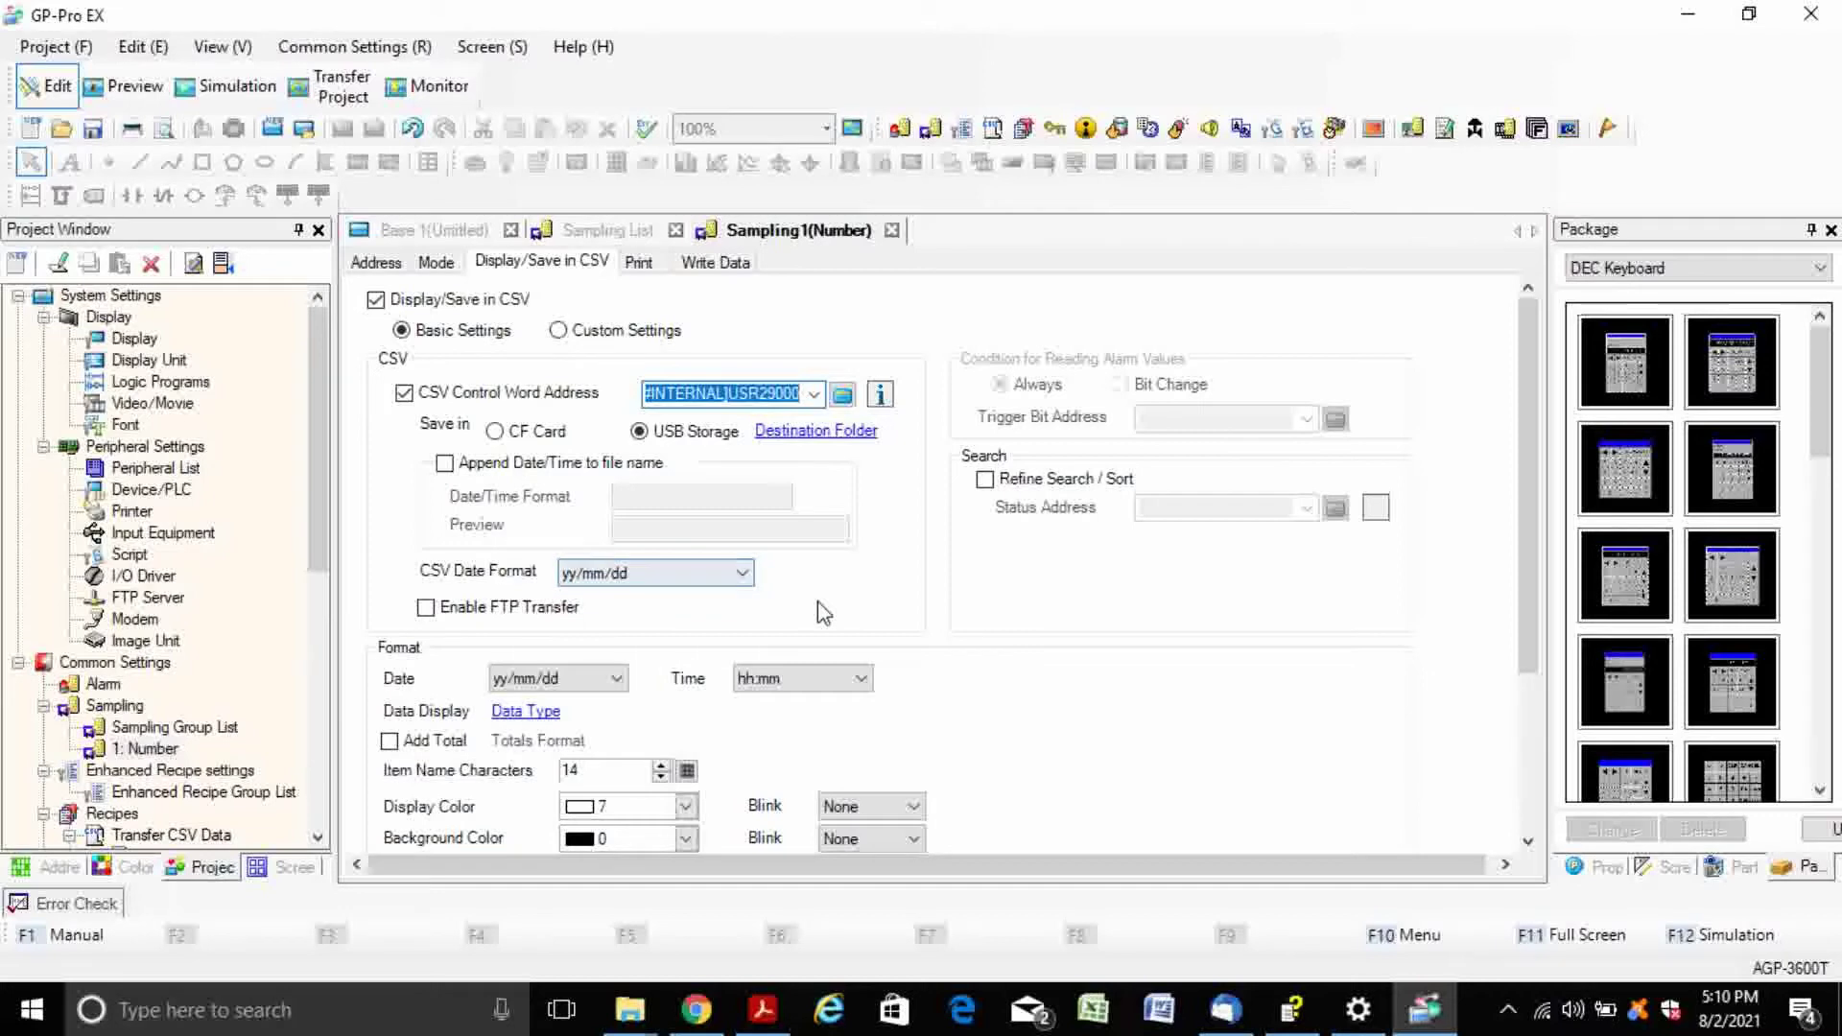
- Use dd/mm/yy as both the CSV and displayed date formats
{"action": "left_click", "coordinate": [744, 576]}
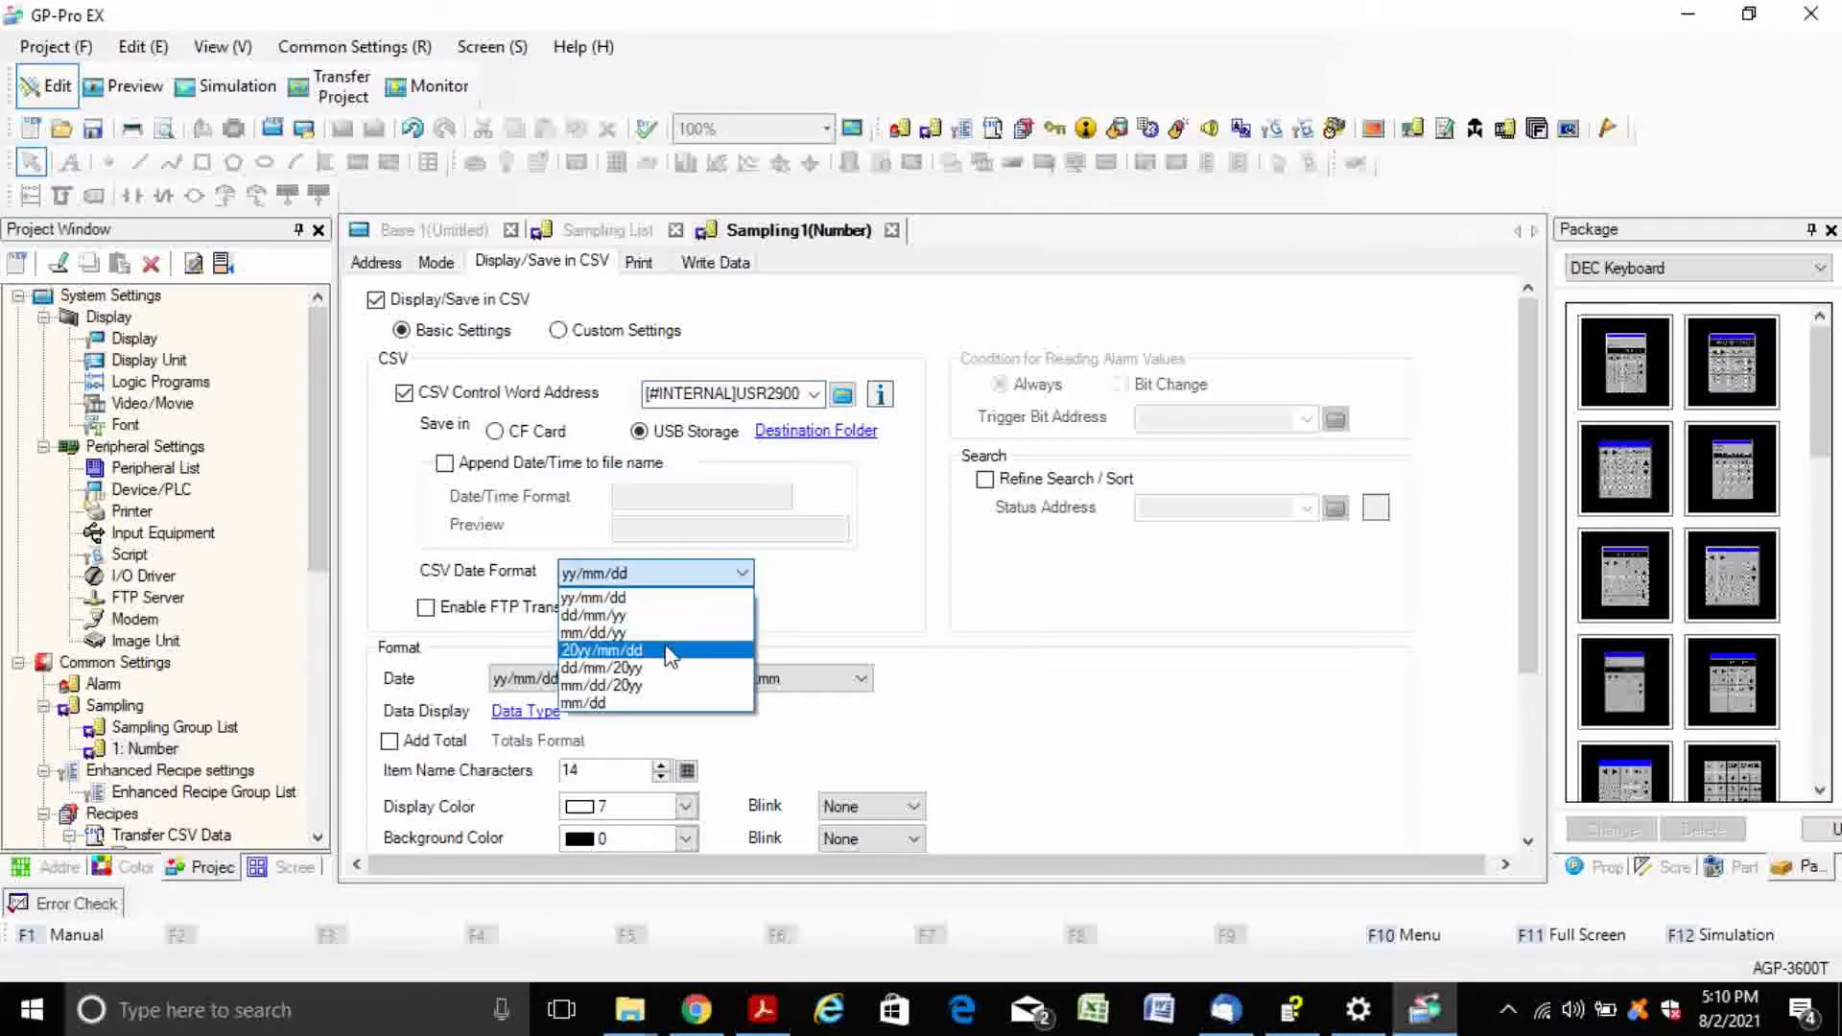
{"action": "left_click", "coordinate": [695, 617]}
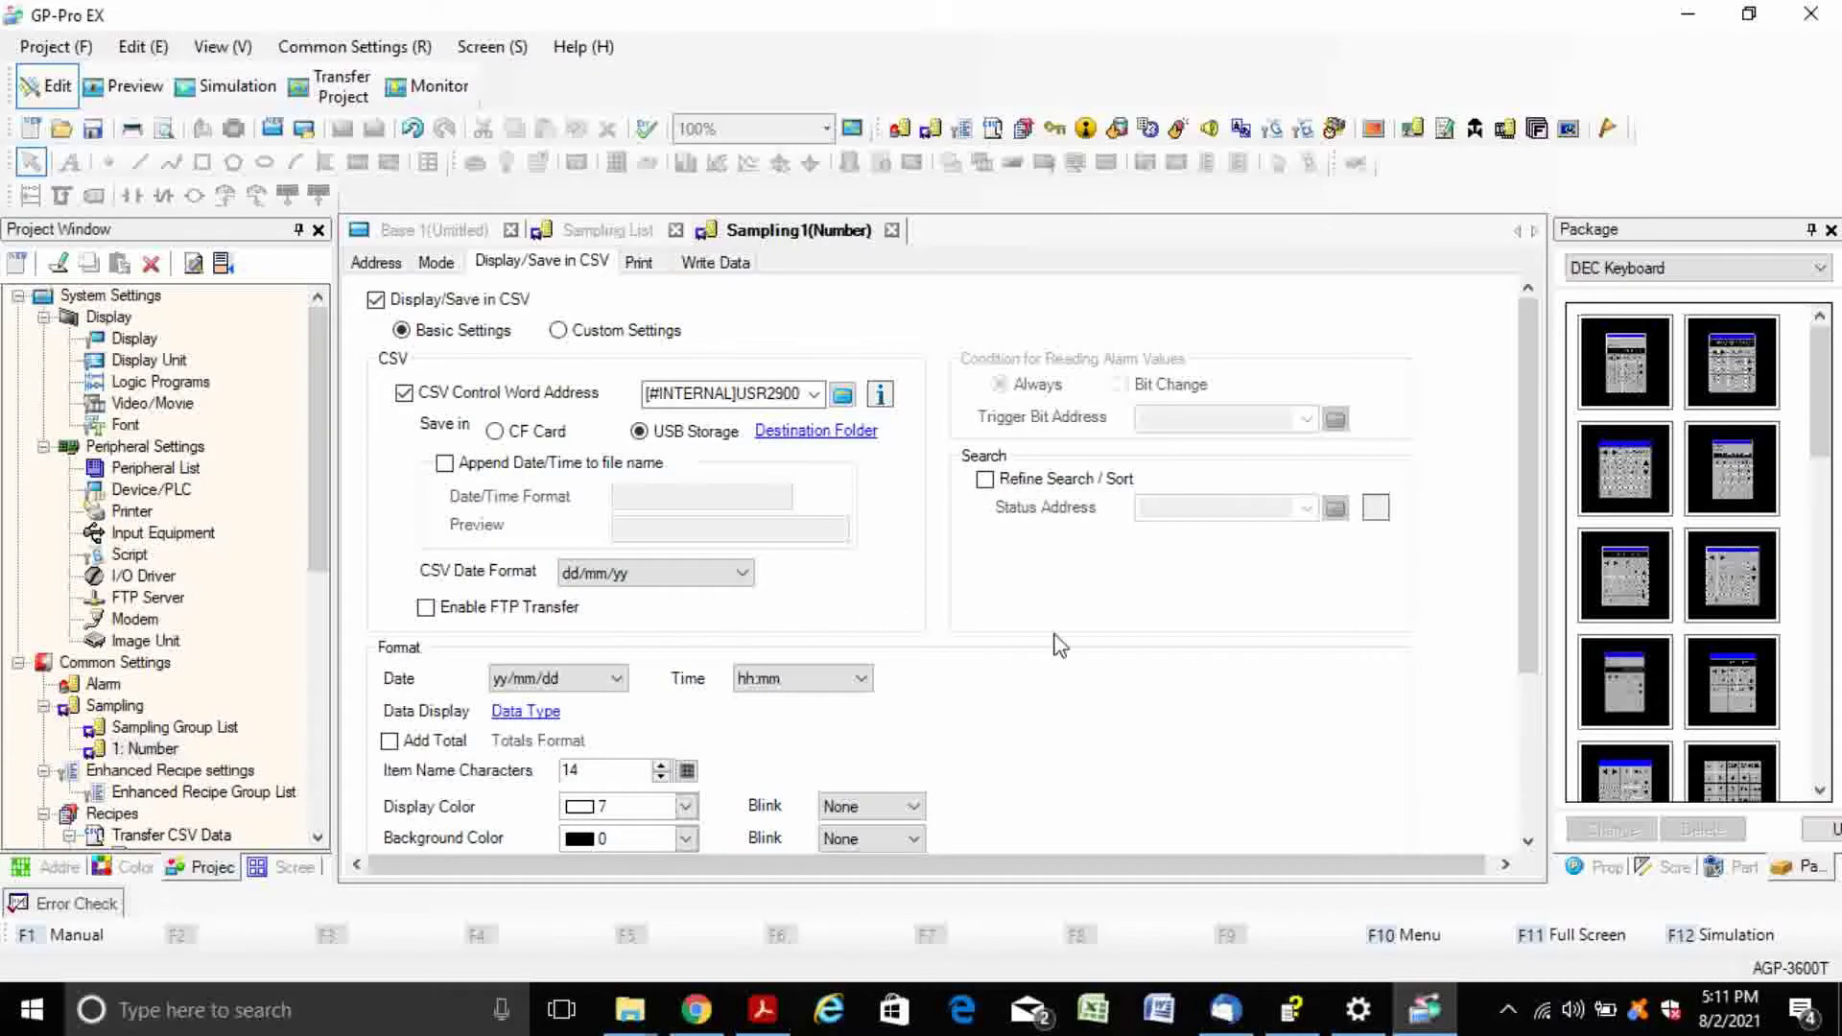
{"action": "scroll", "coordinate": [1060, 645], "scroll_direction": "down", "scroll_amount": 3}
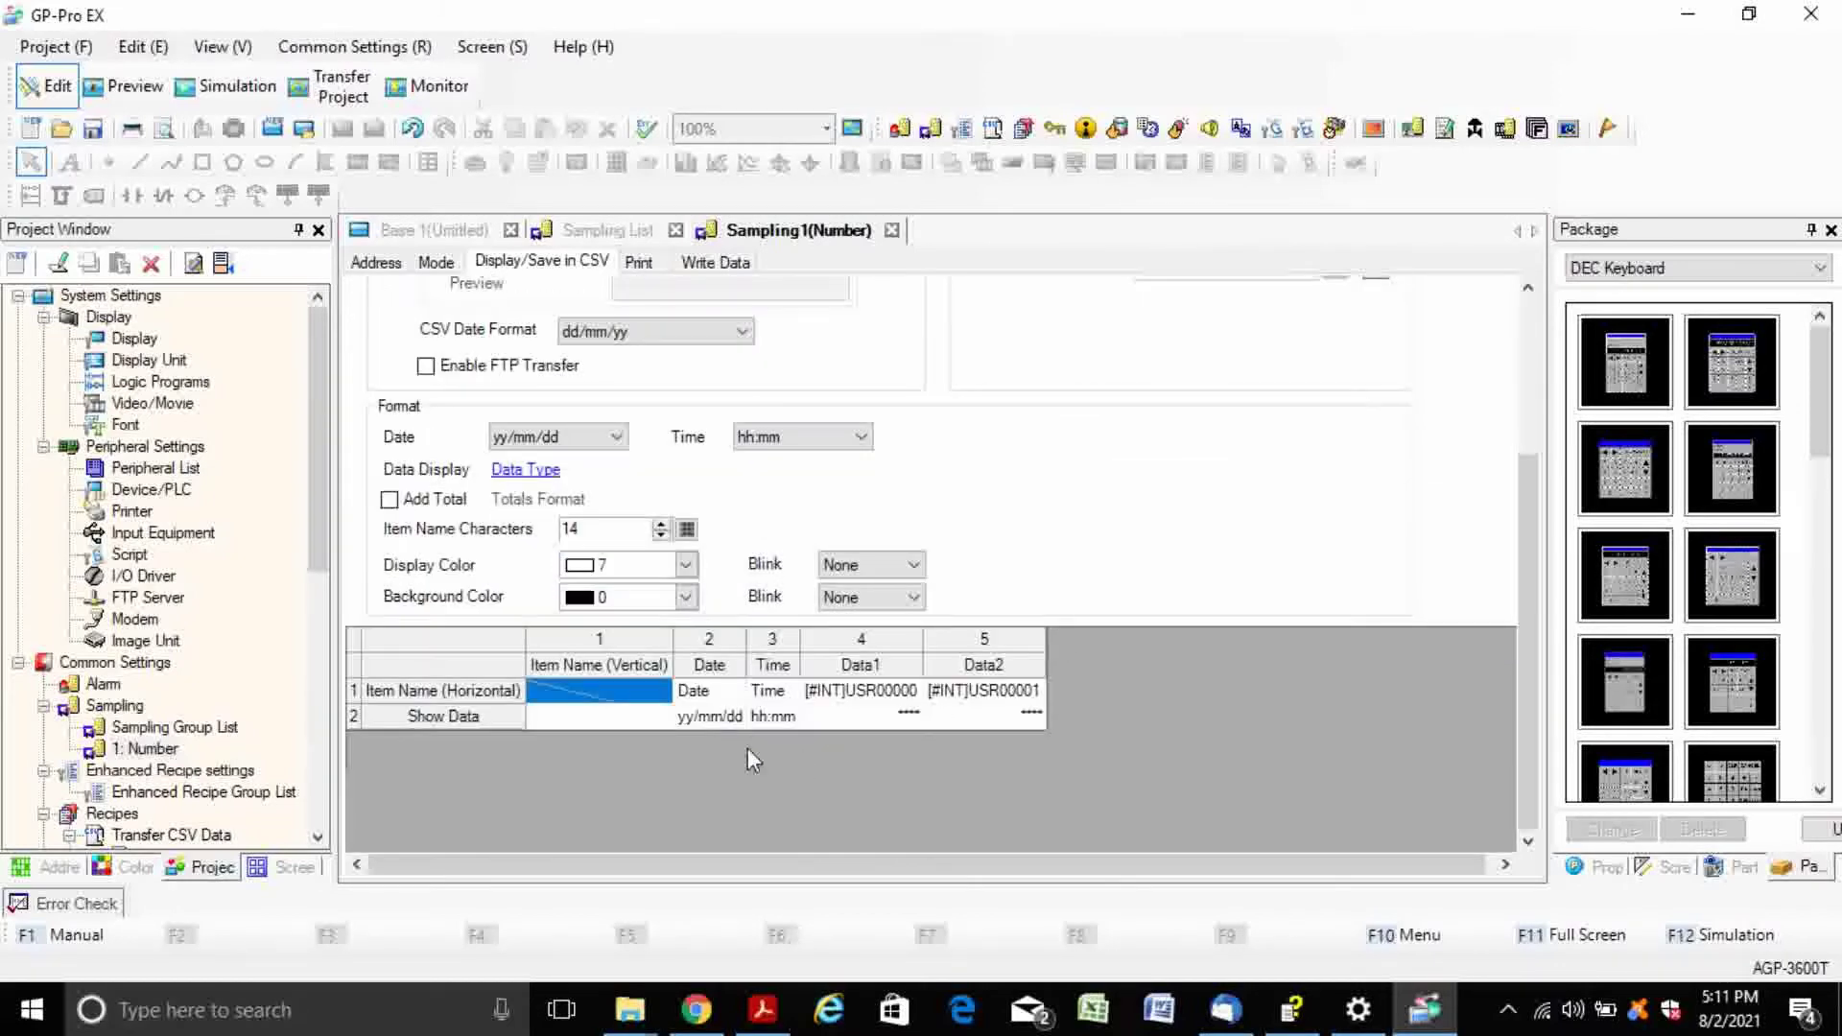
{"action": "left_click", "coordinate": [728, 718]}
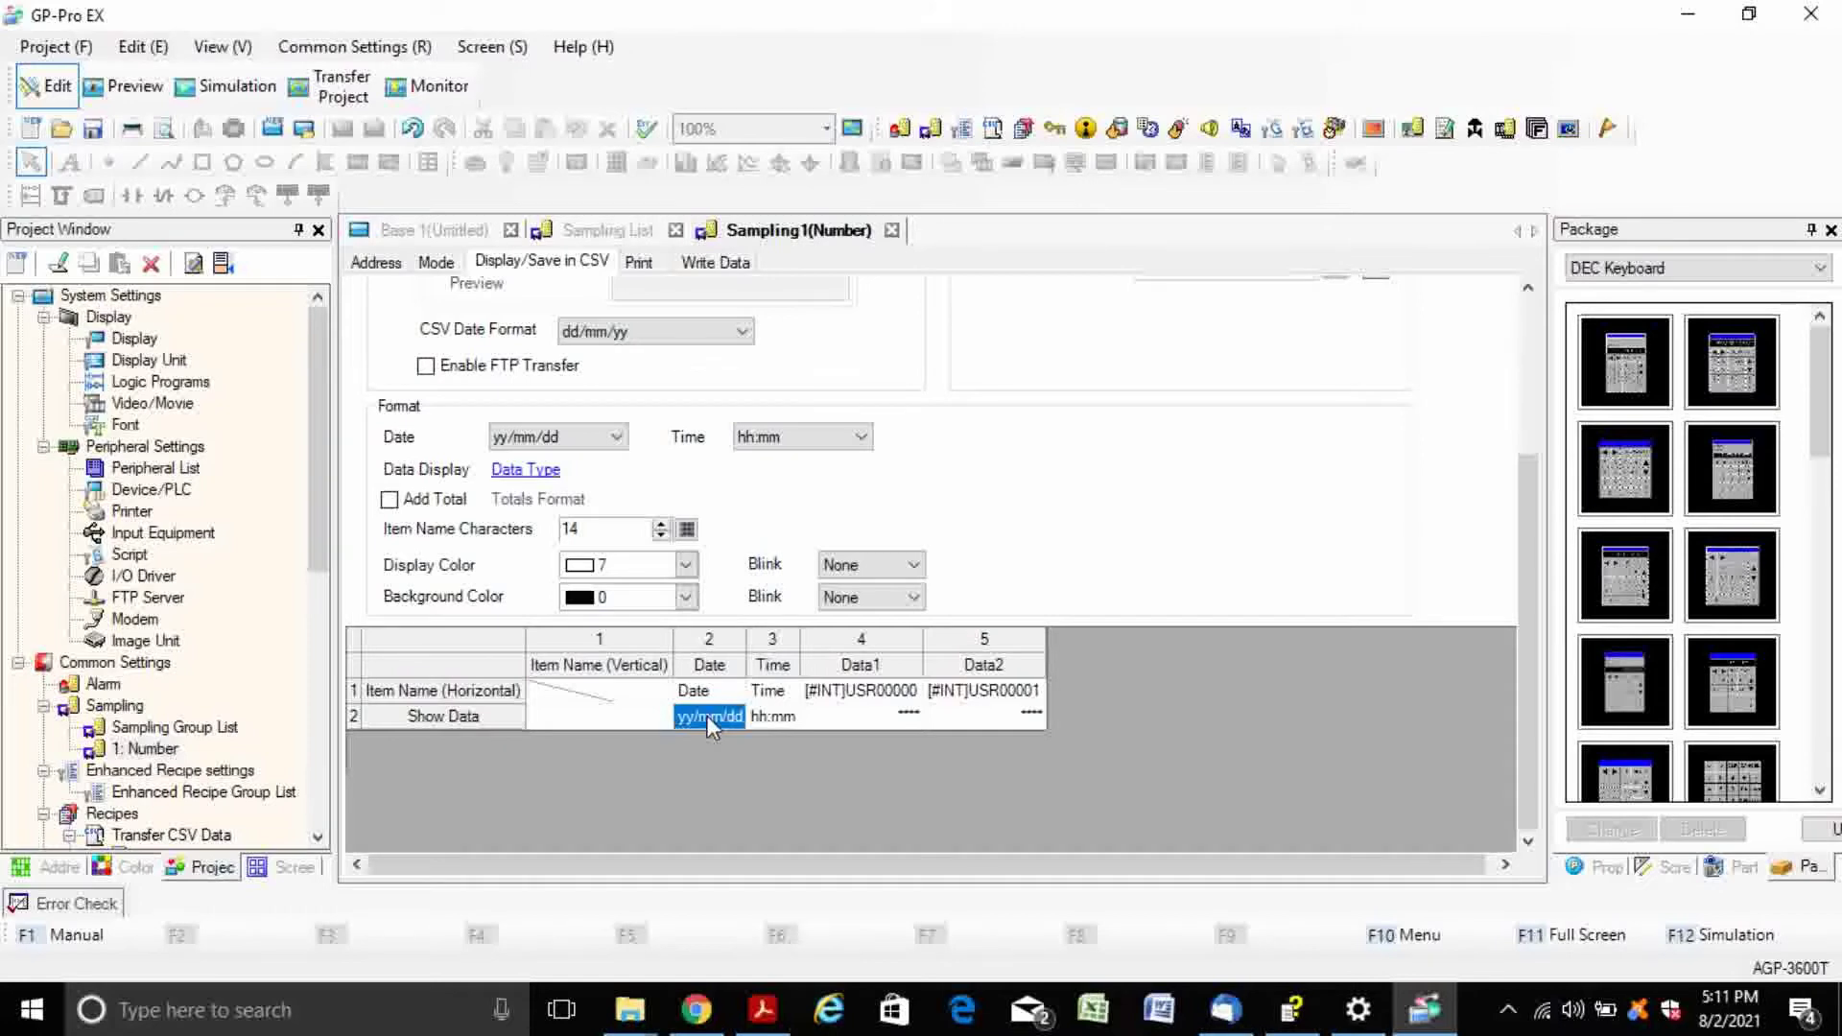
{"action": "left_click", "coordinate": [597, 439]}
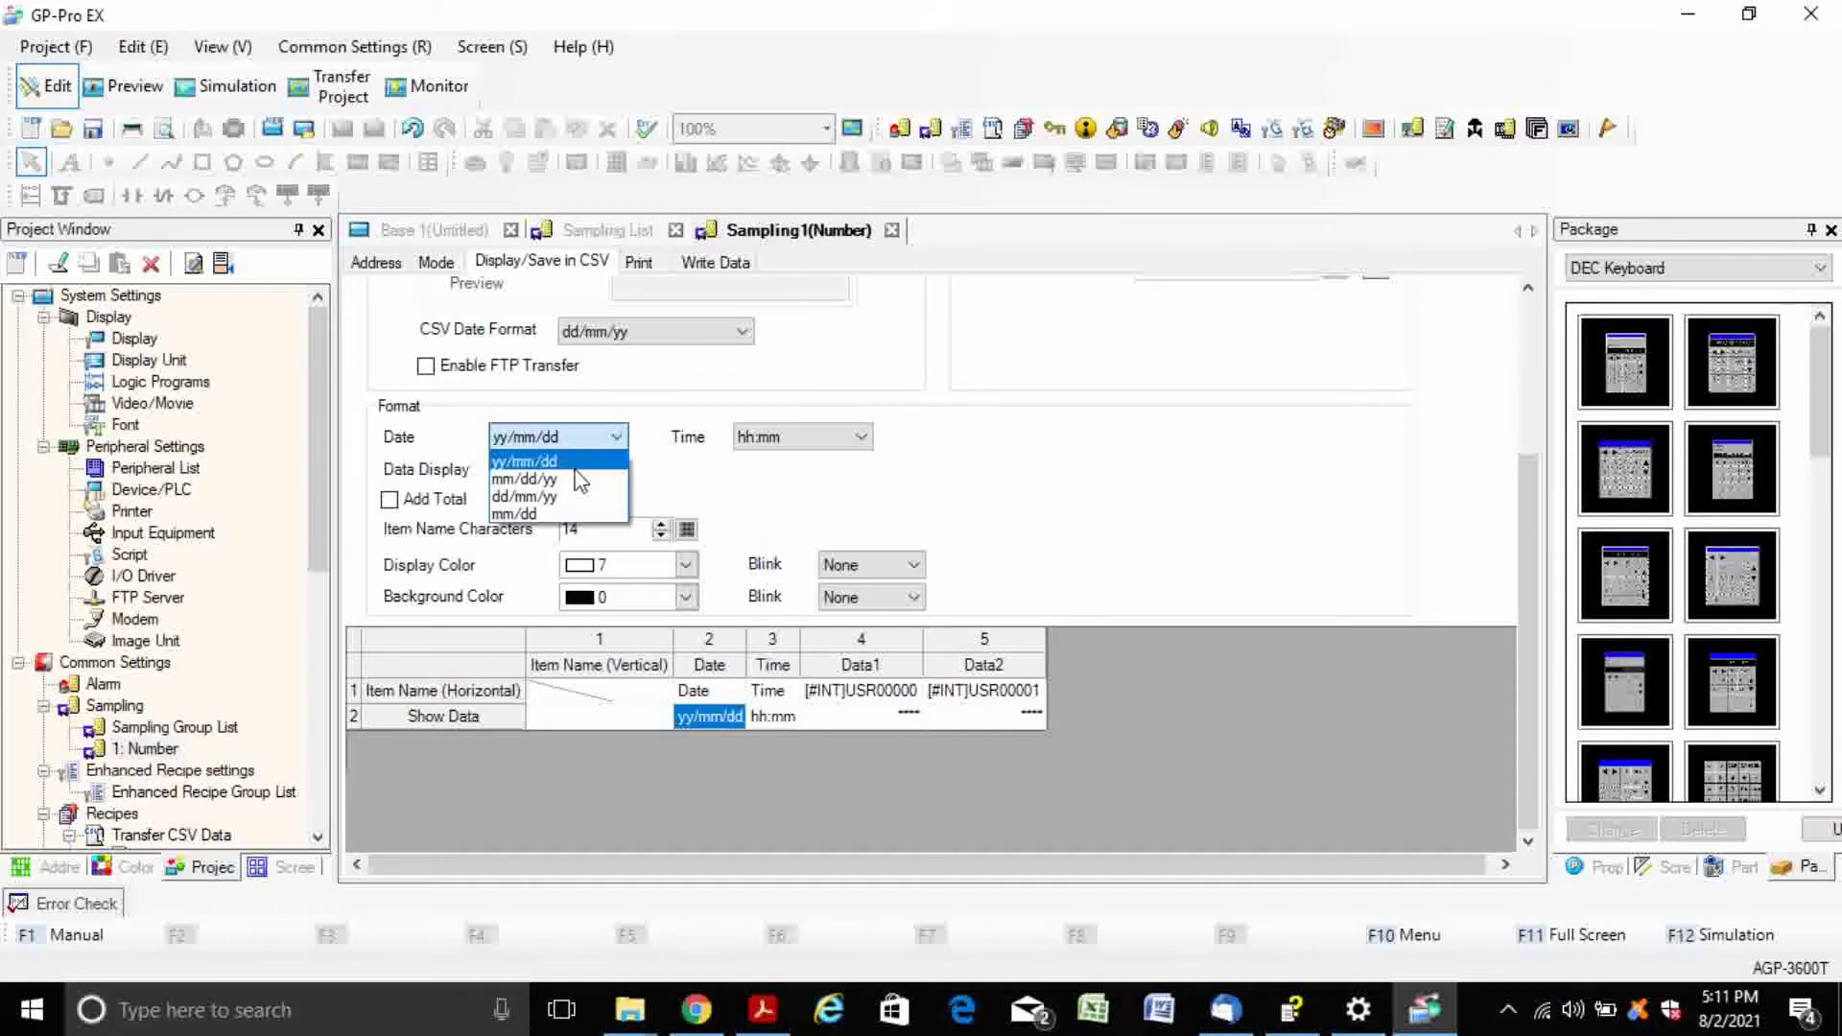
{"action": "left_click", "coordinate": [574, 497]}
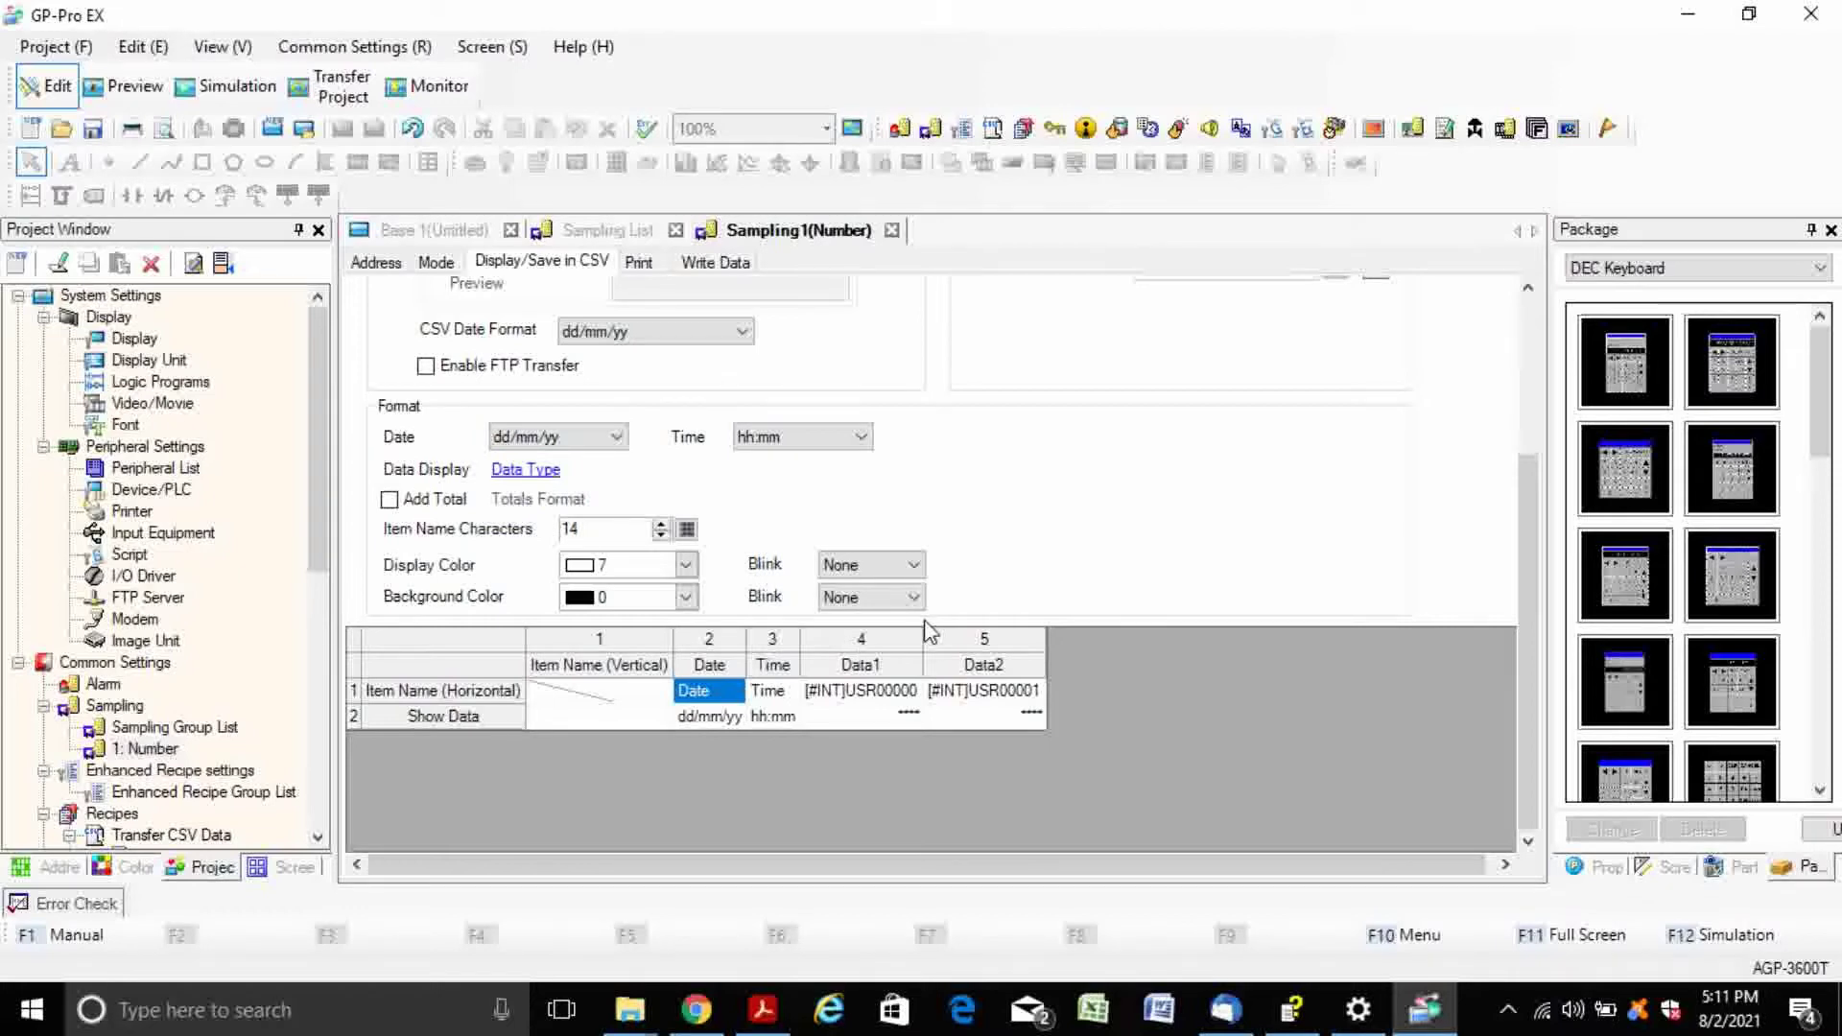
{"action": "scroll", "coordinate": [929, 631], "scroll_direction": "up", "scroll_amount": 3}
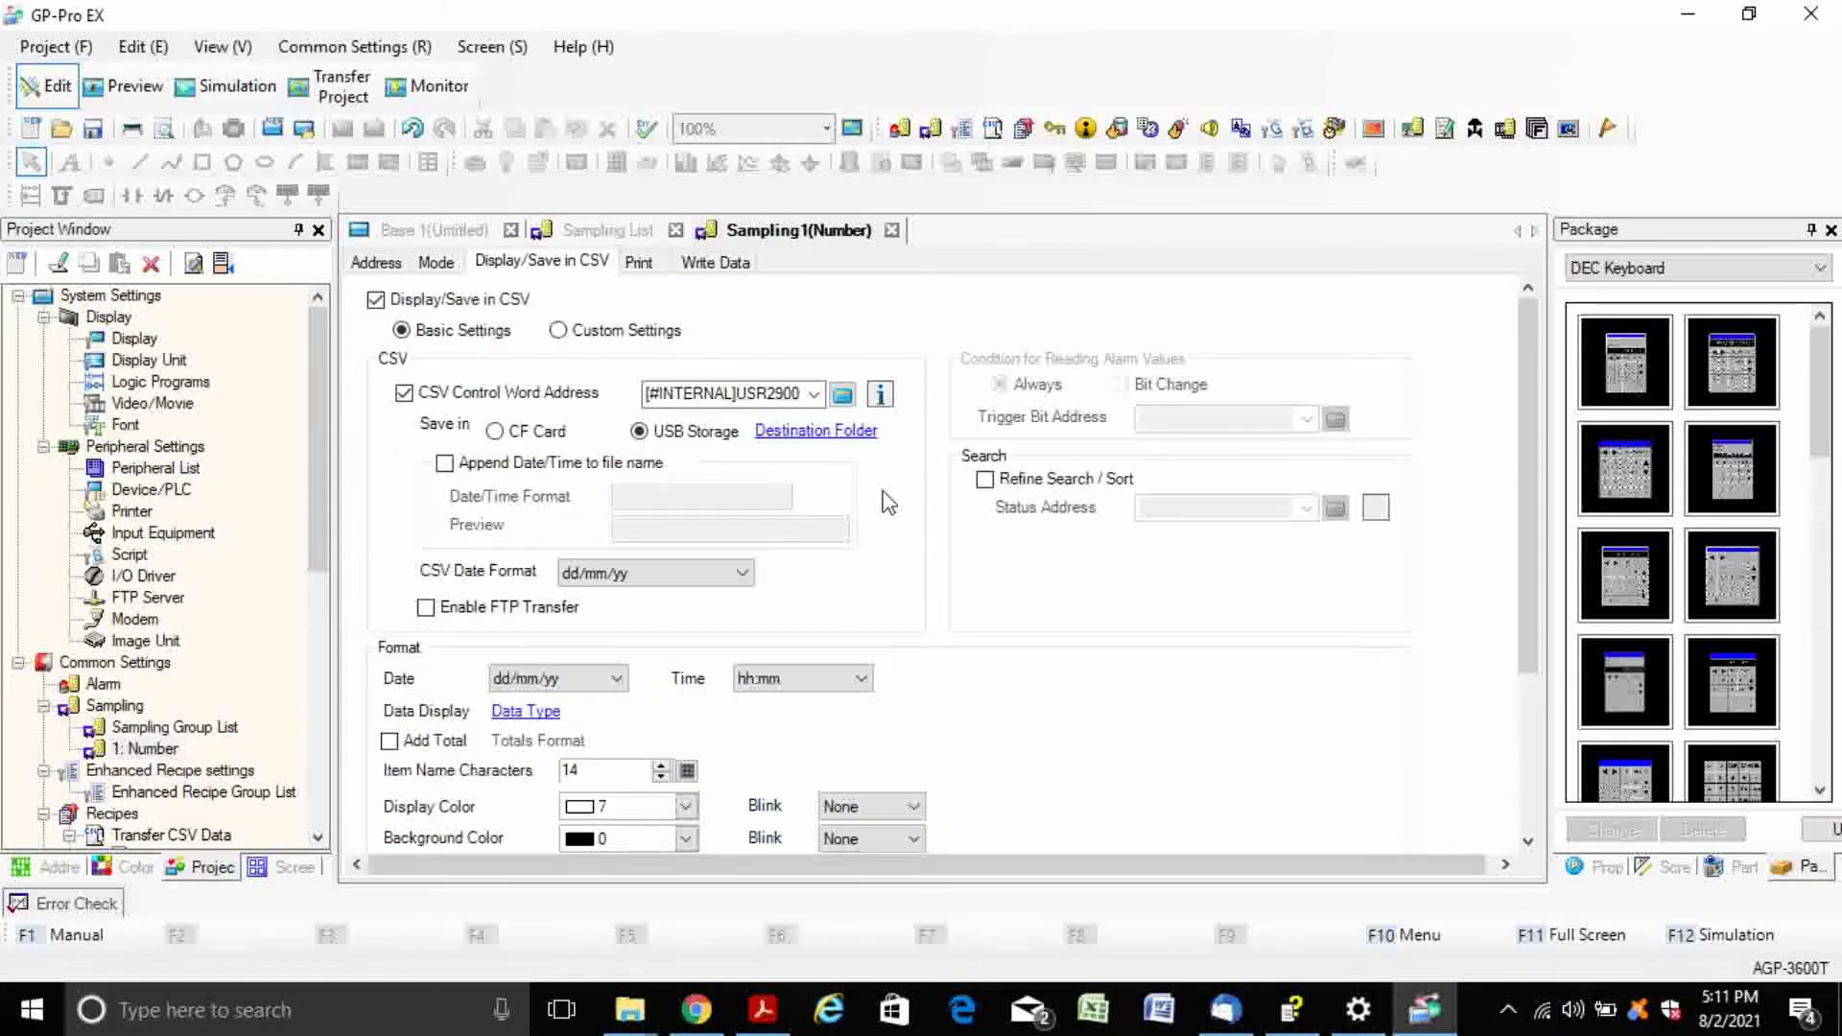
{"action": "scroll", "coordinate": [1051, 695], "scroll_direction": "down", "scroll_amount": 3}
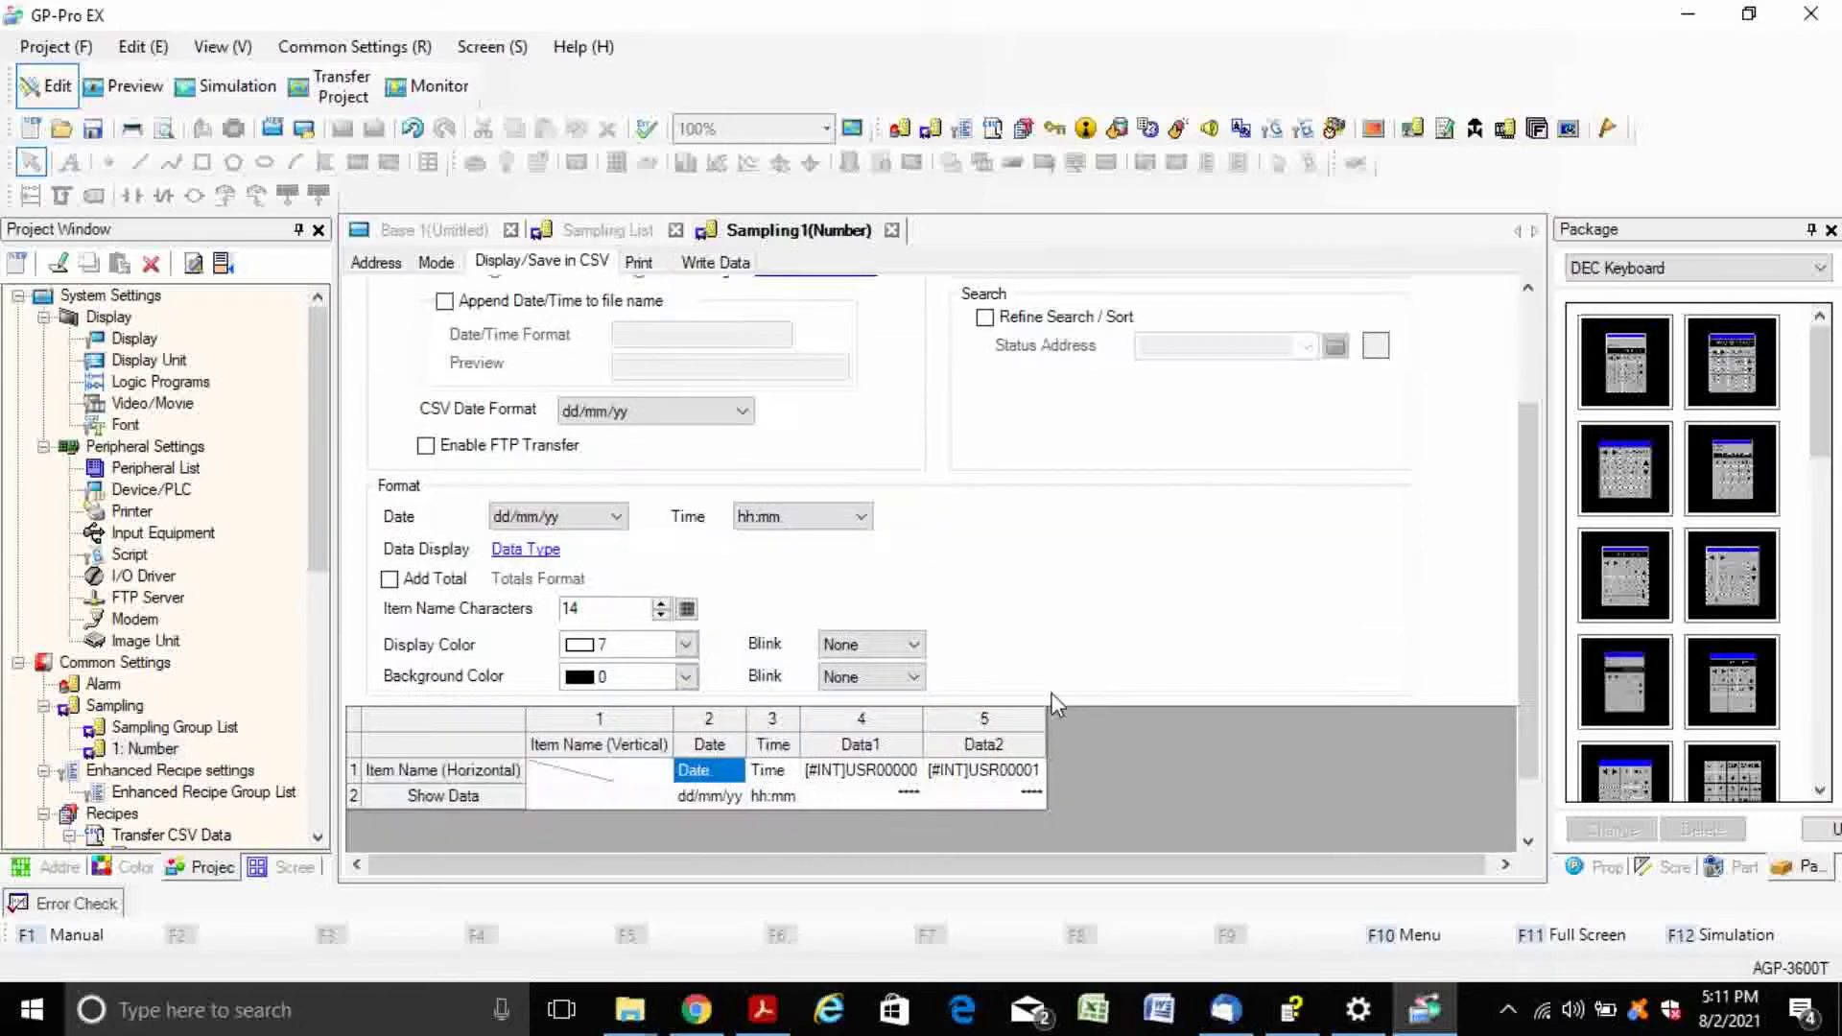
{"action": "left_click", "coordinate": [464, 234]}
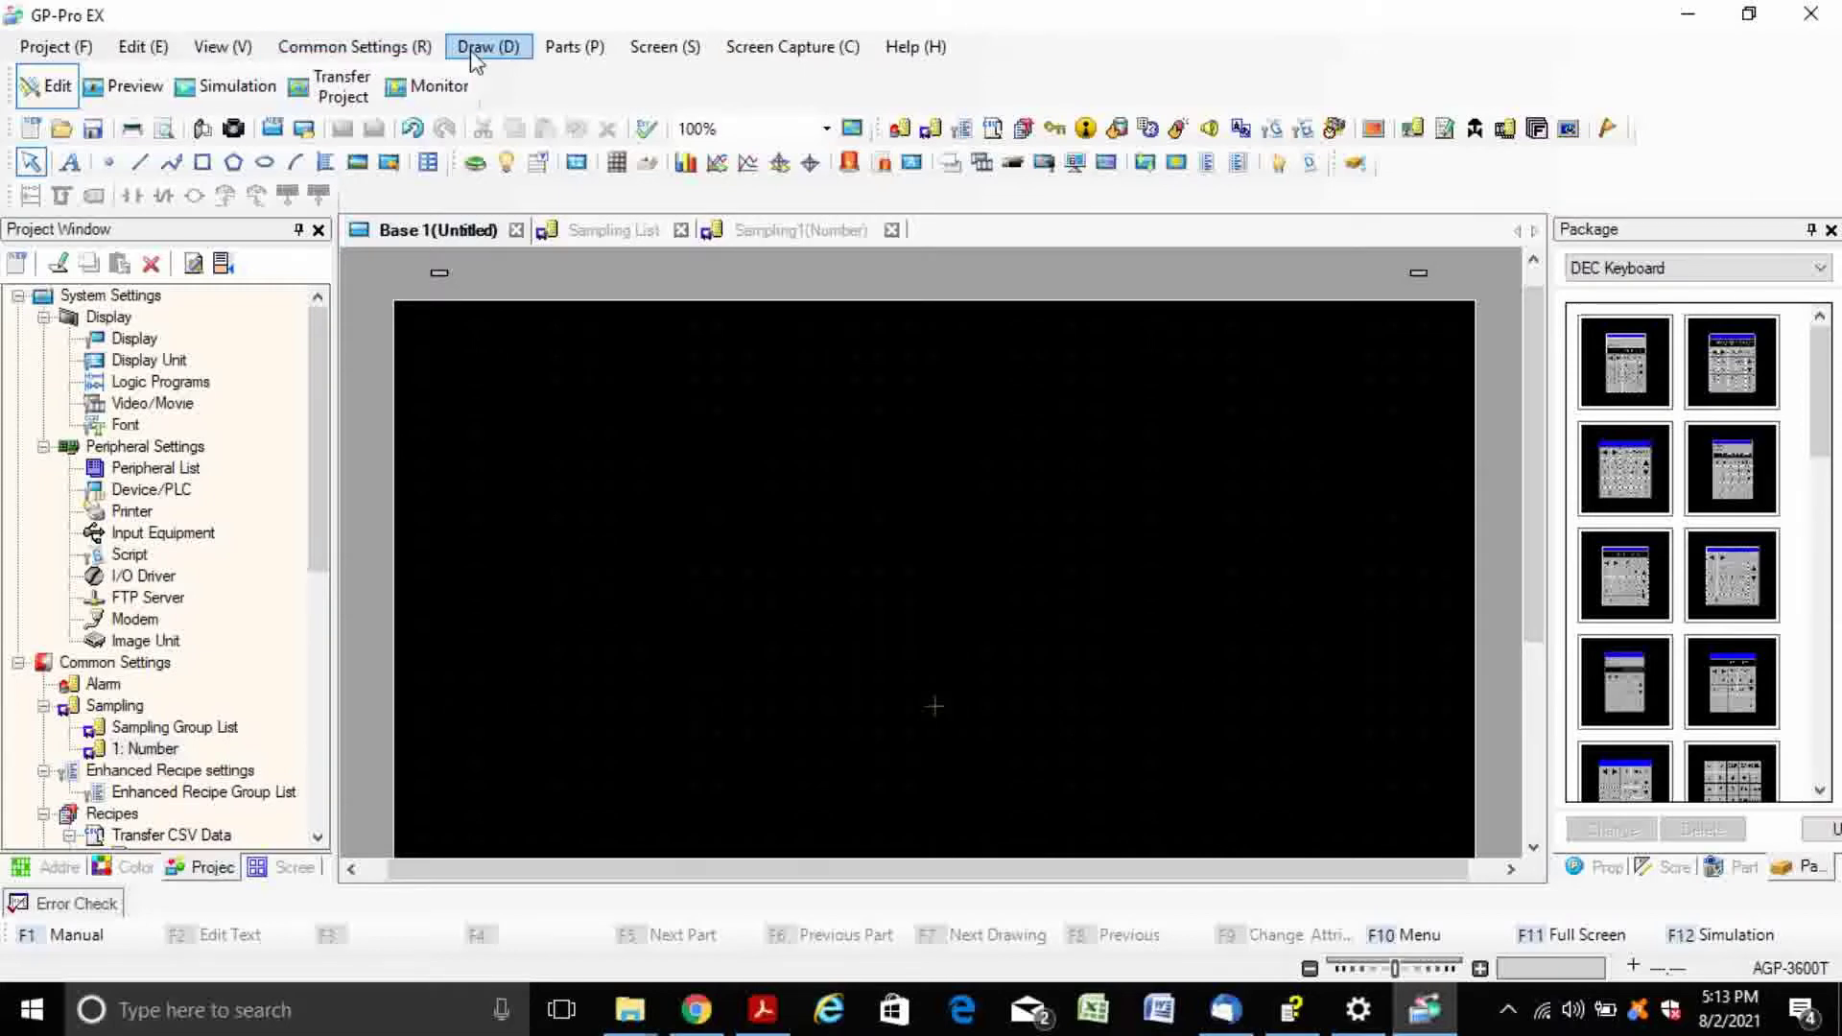
- Place a Sampling Data Display with 10 rows, 4 columns and a border with item name fields
{"action": "left_click", "coordinate": [574, 46]}
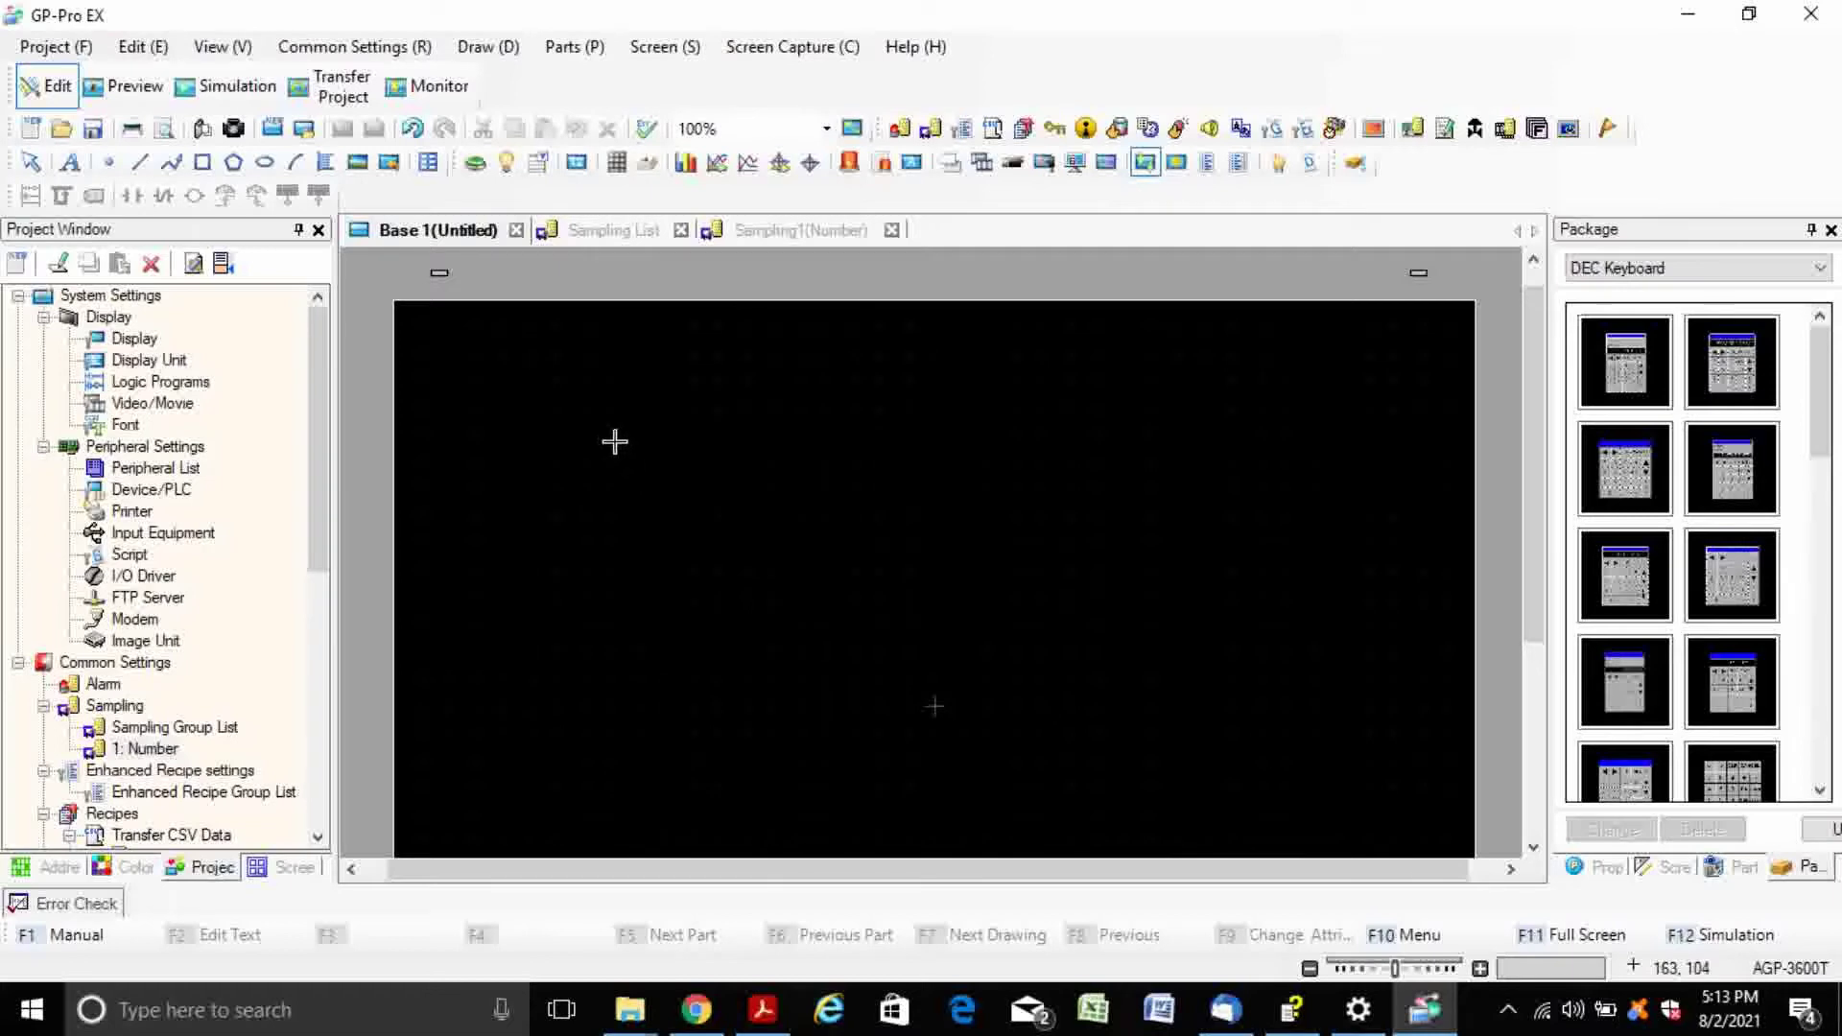
{"action": "left_click_drag", "start_coordinate": [588, 401], "coordinate": [857, 564]}
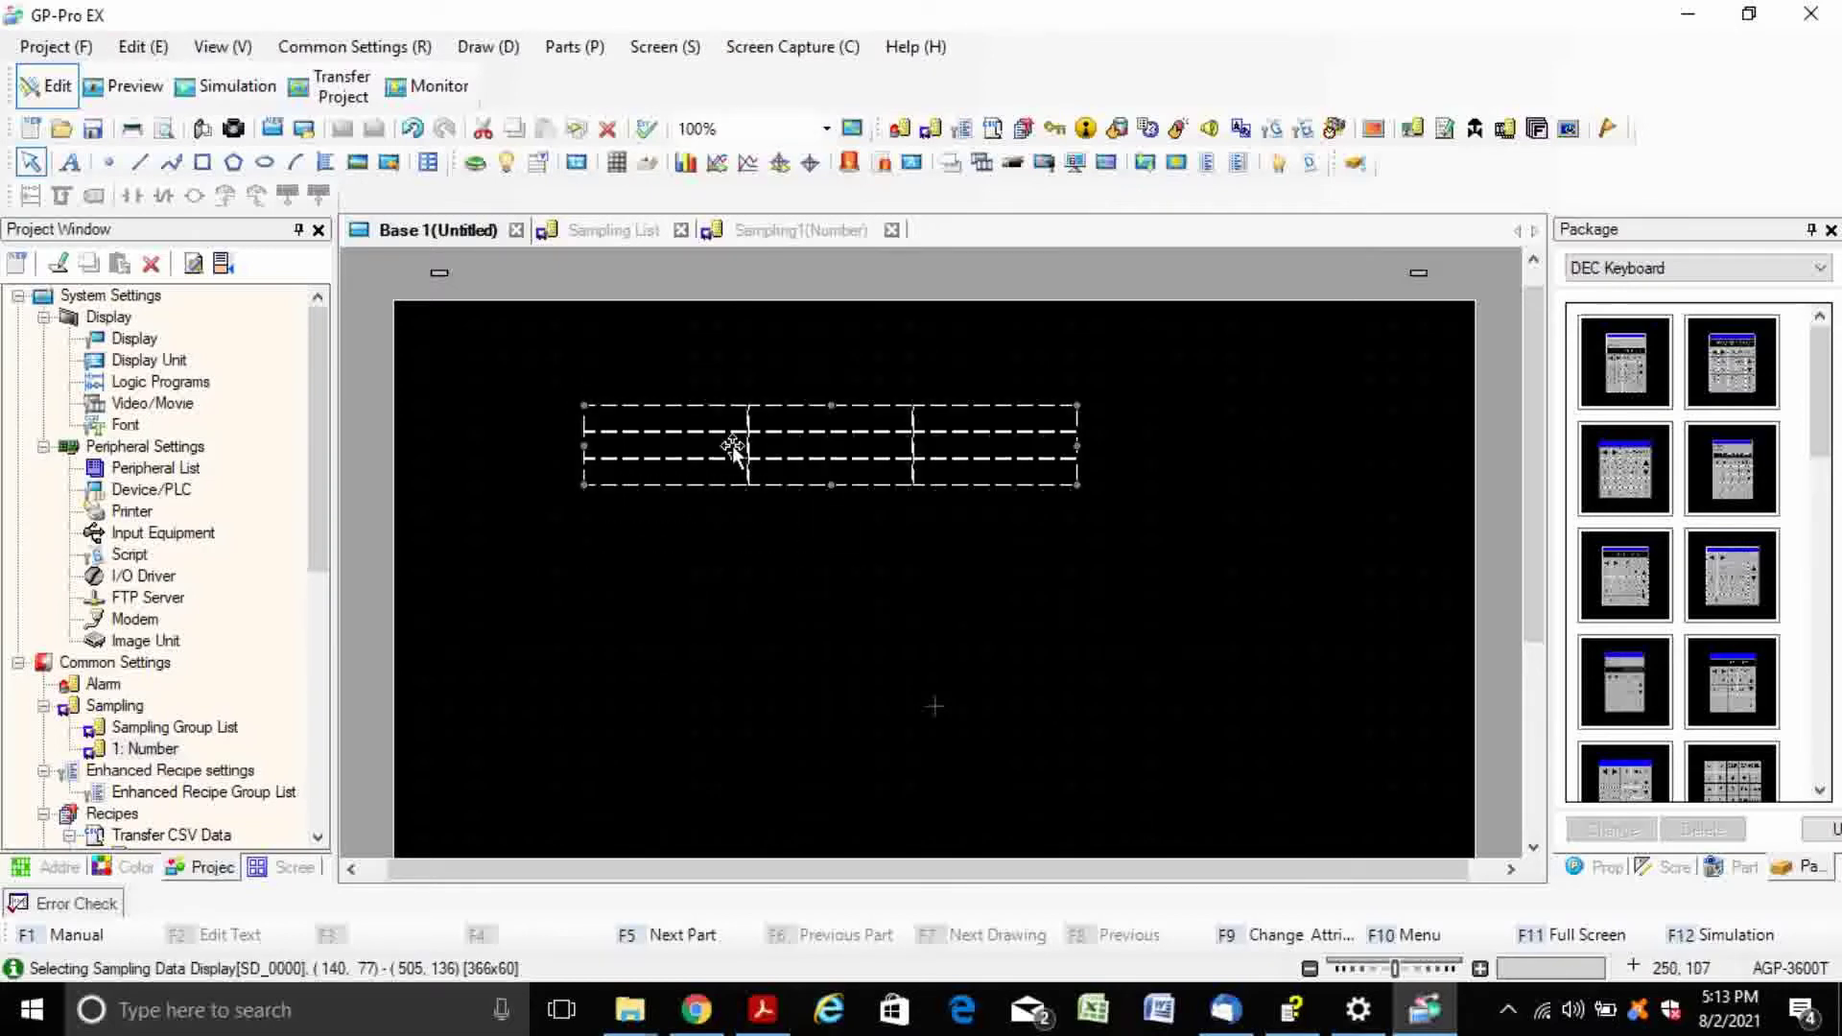
{"action": "double_click", "coordinate": [743, 427]}
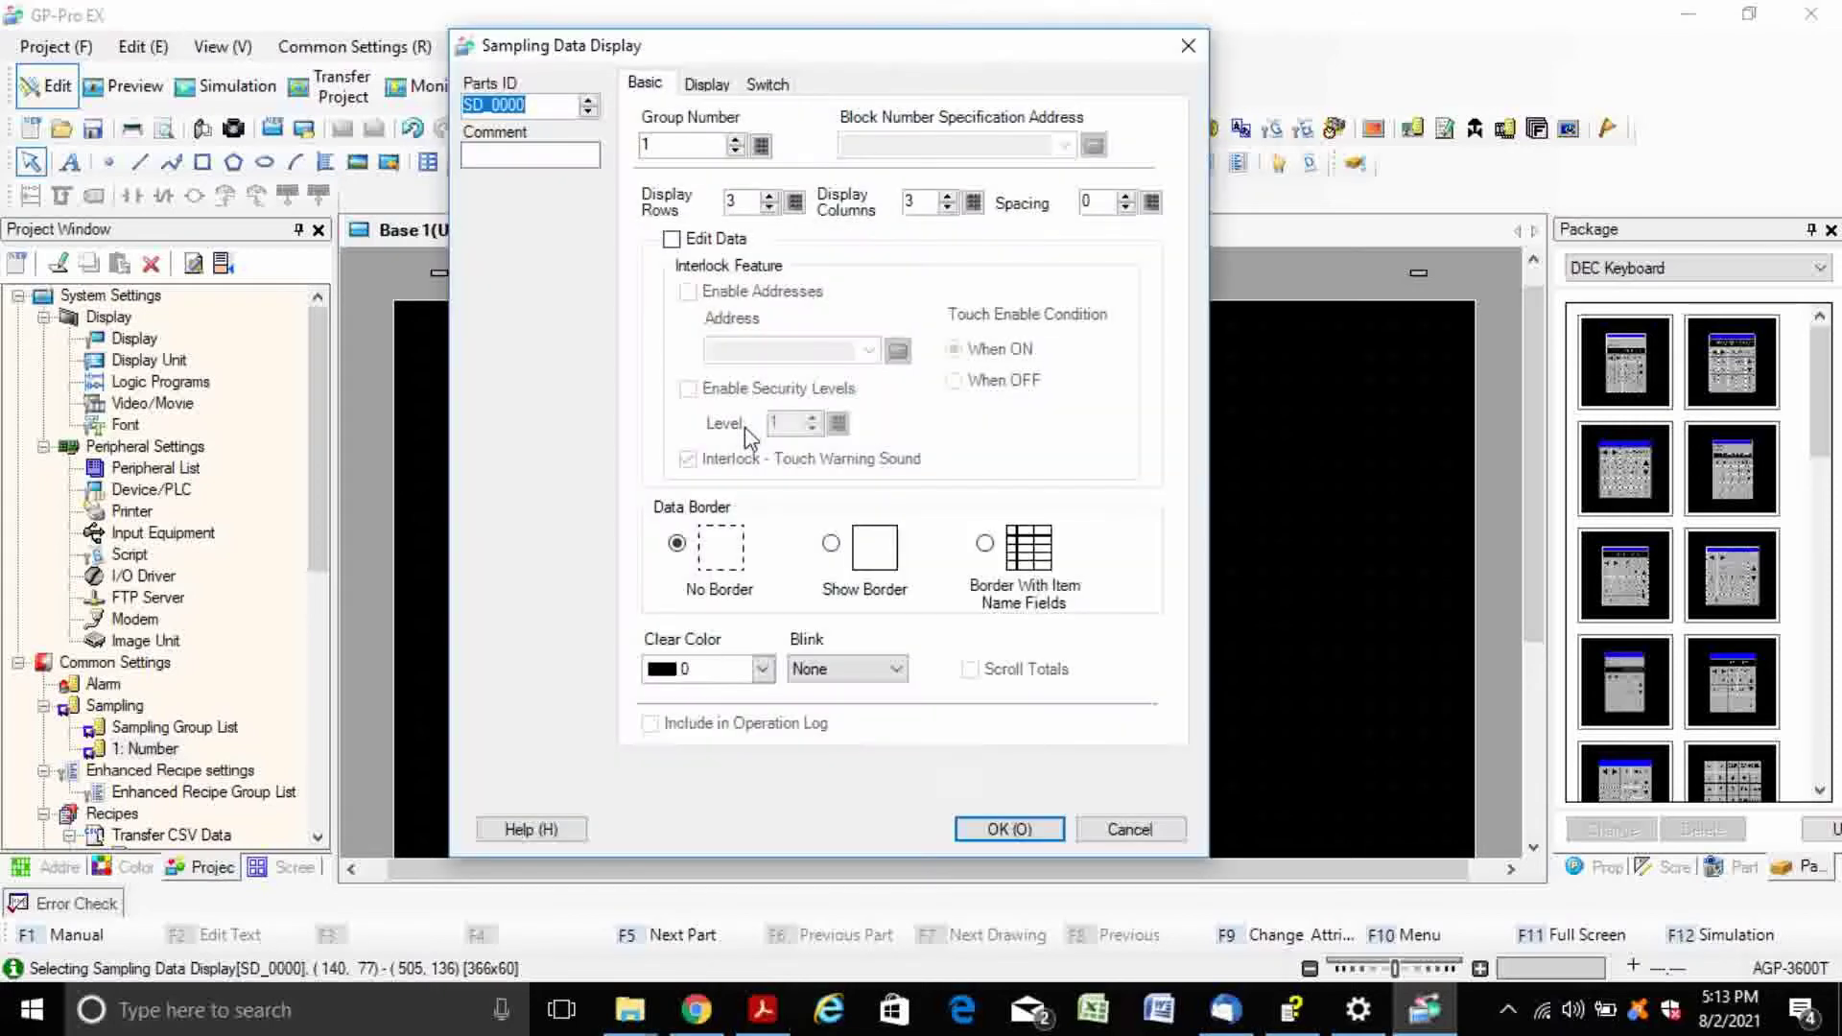
{"action": "left_click", "coordinate": [770, 196]}
{"action": "left_click", "coordinate": [984, 545]}
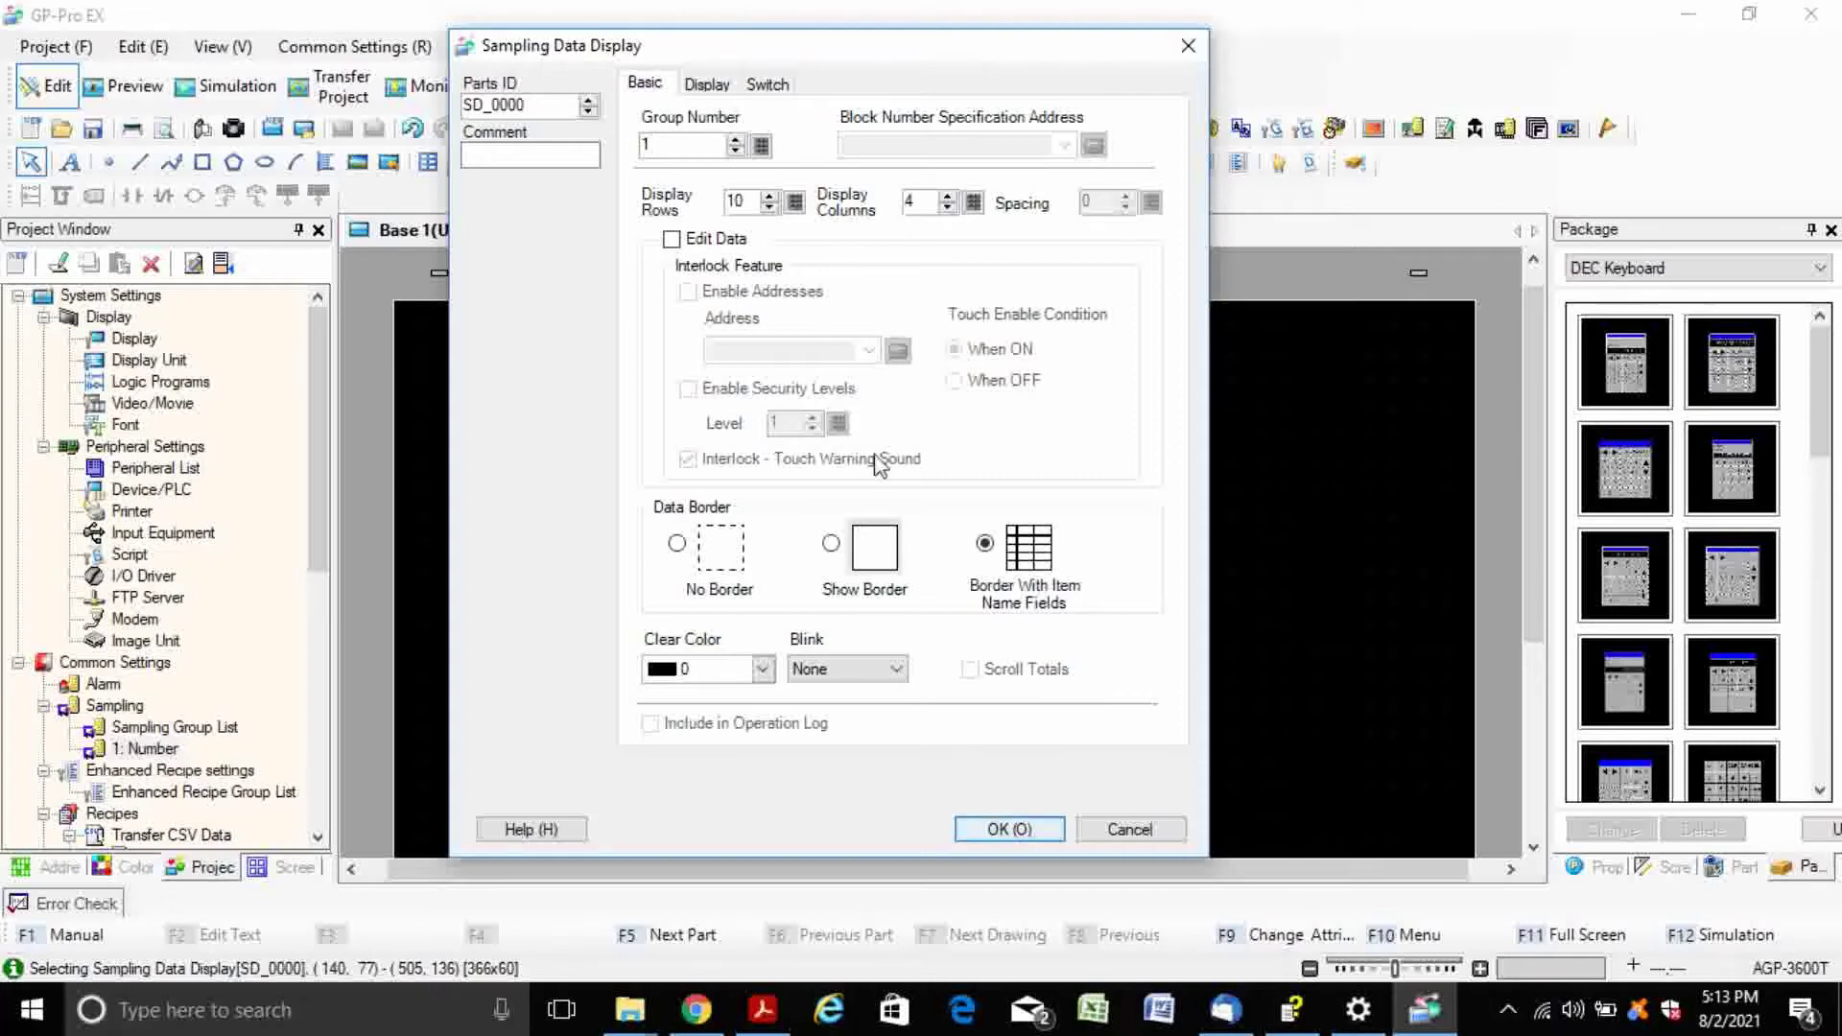
- Add UP, DOWN, RIGHT and LEFT scroll switches plus a CLR switch to the table
{"action": "left_click", "coordinate": [707, 85]}
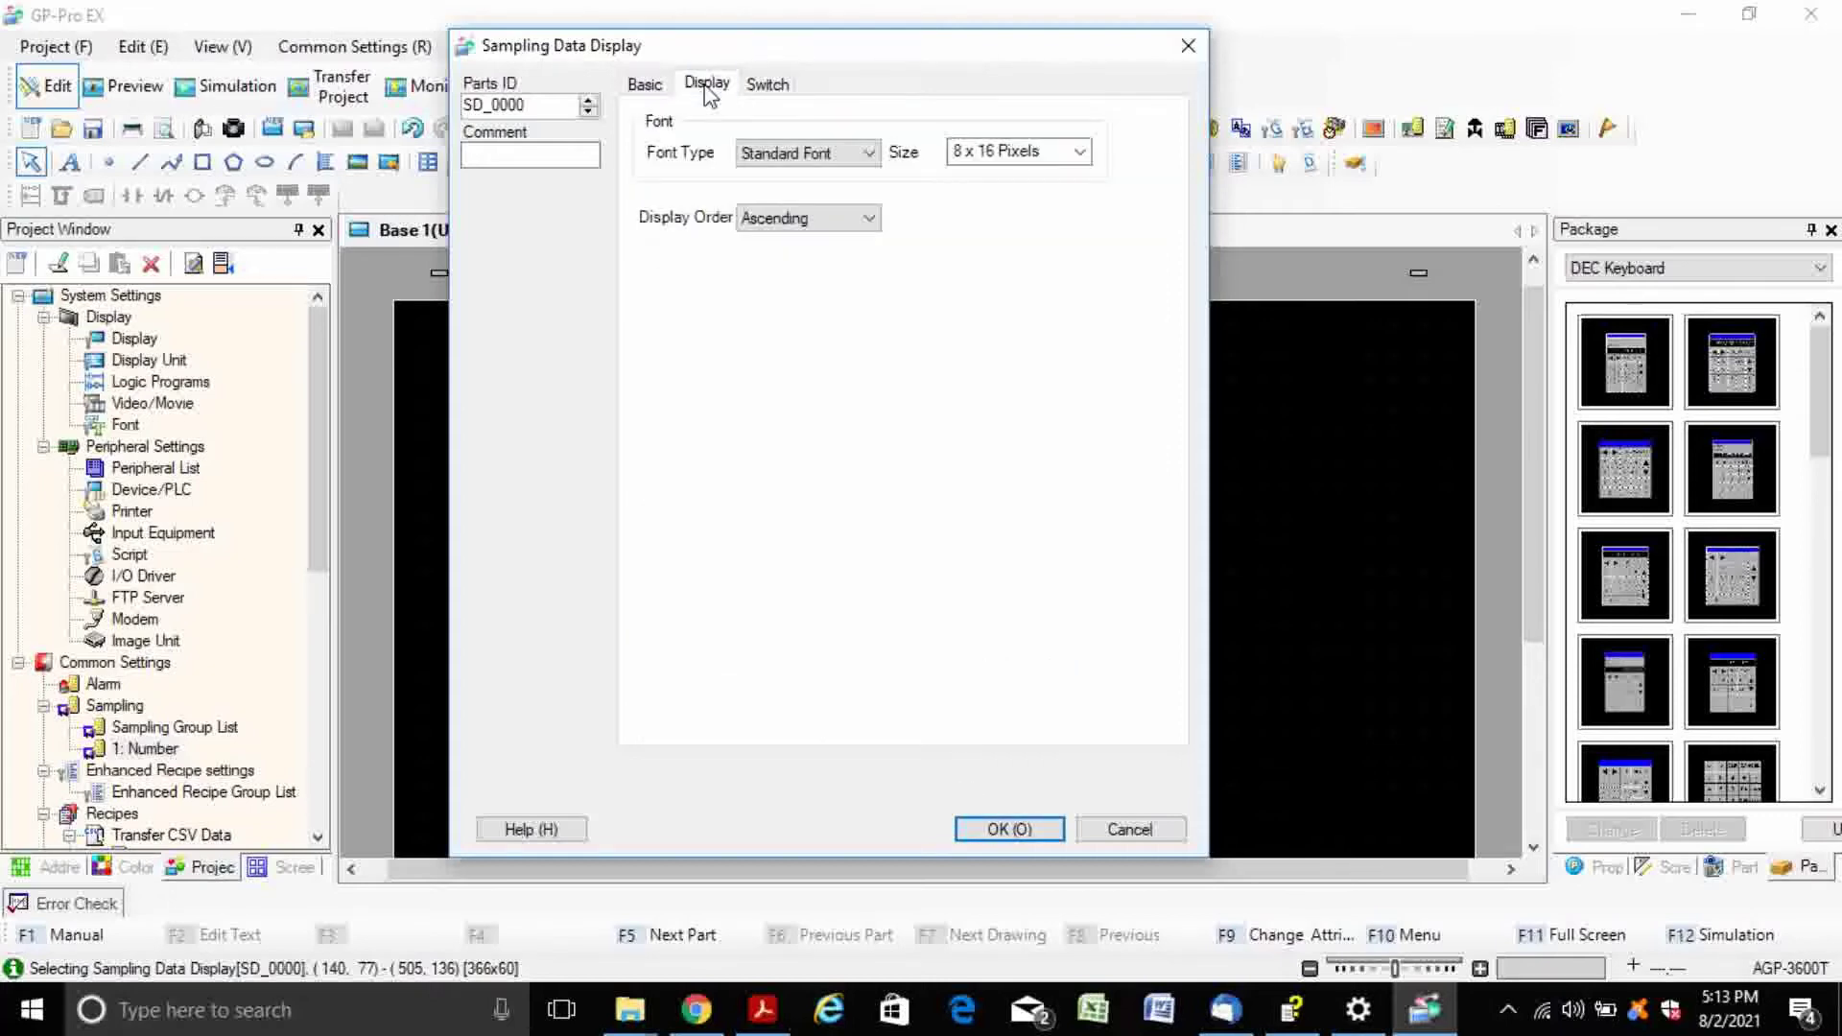
{"action": "left_click", "coordinate": [767, 83]}
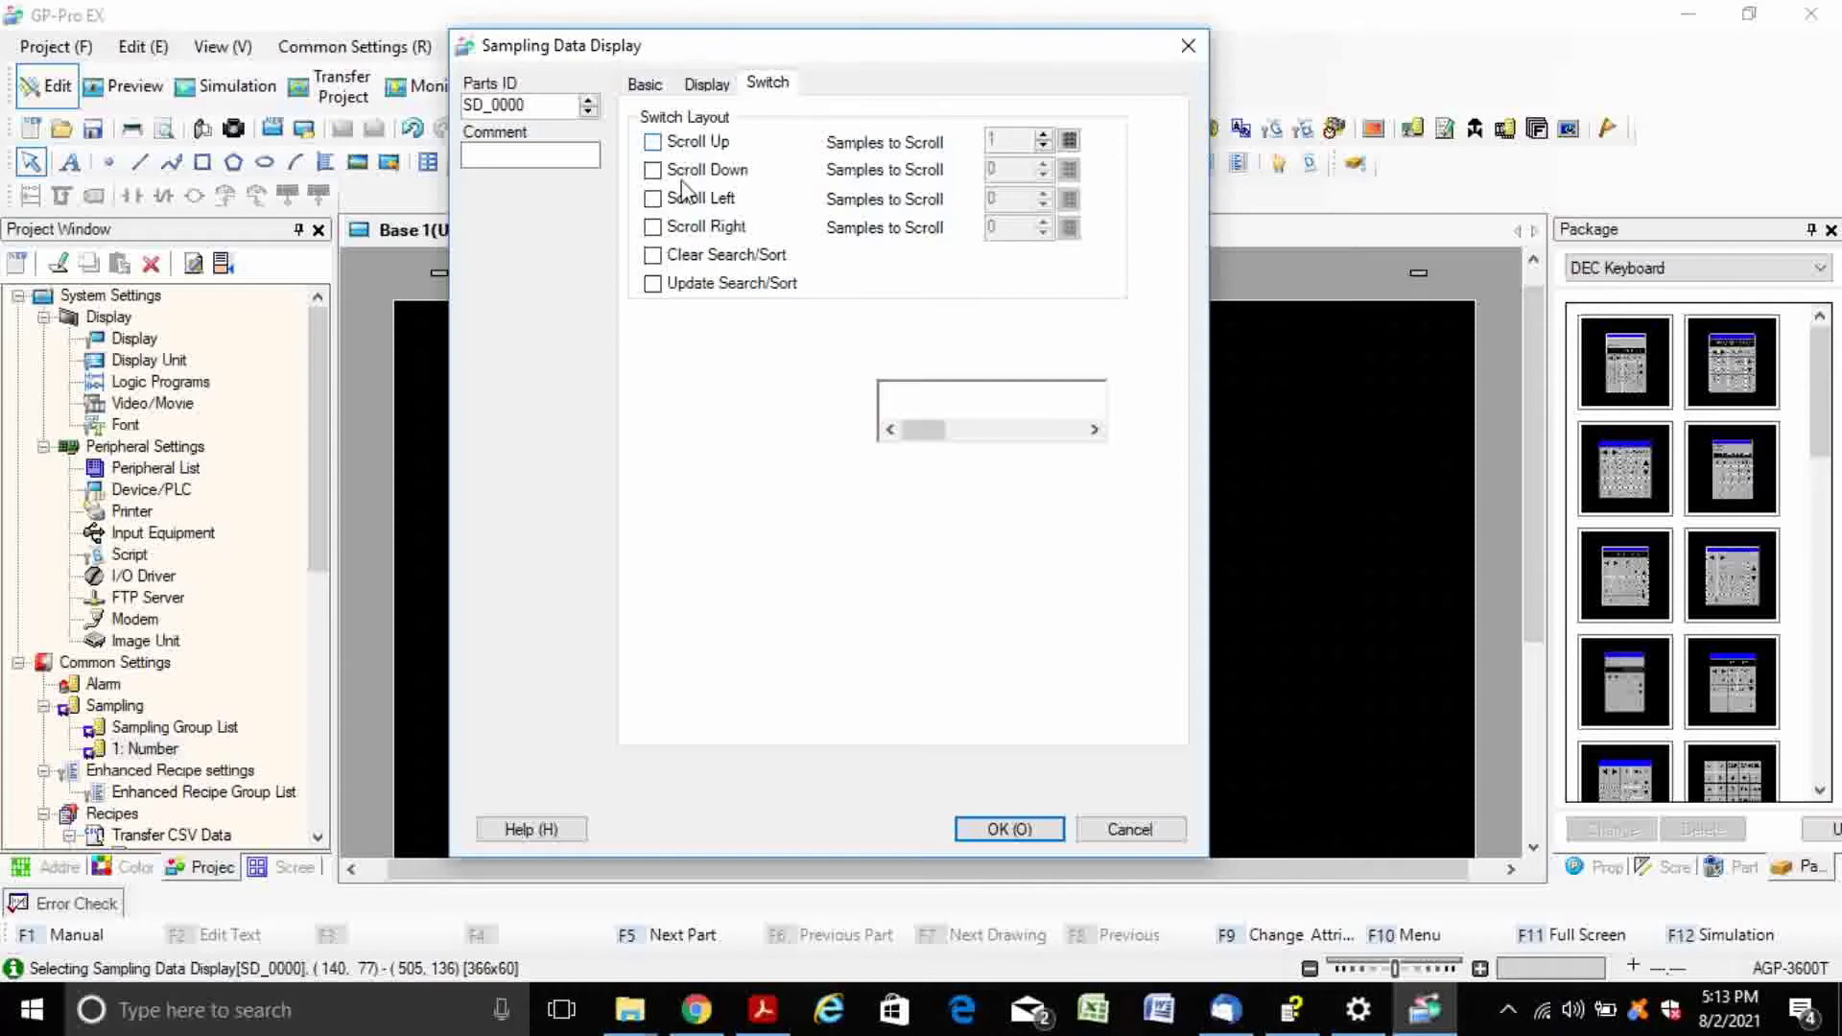
{"action": "left_click", "coordinate": [652, 142]}
{"action": "left_click", "coordinate": [652, 170]}
{"action": "left_click", "coordinate": [653, 229]}
{"action": "left_click", "coordinate": [653, 199]}
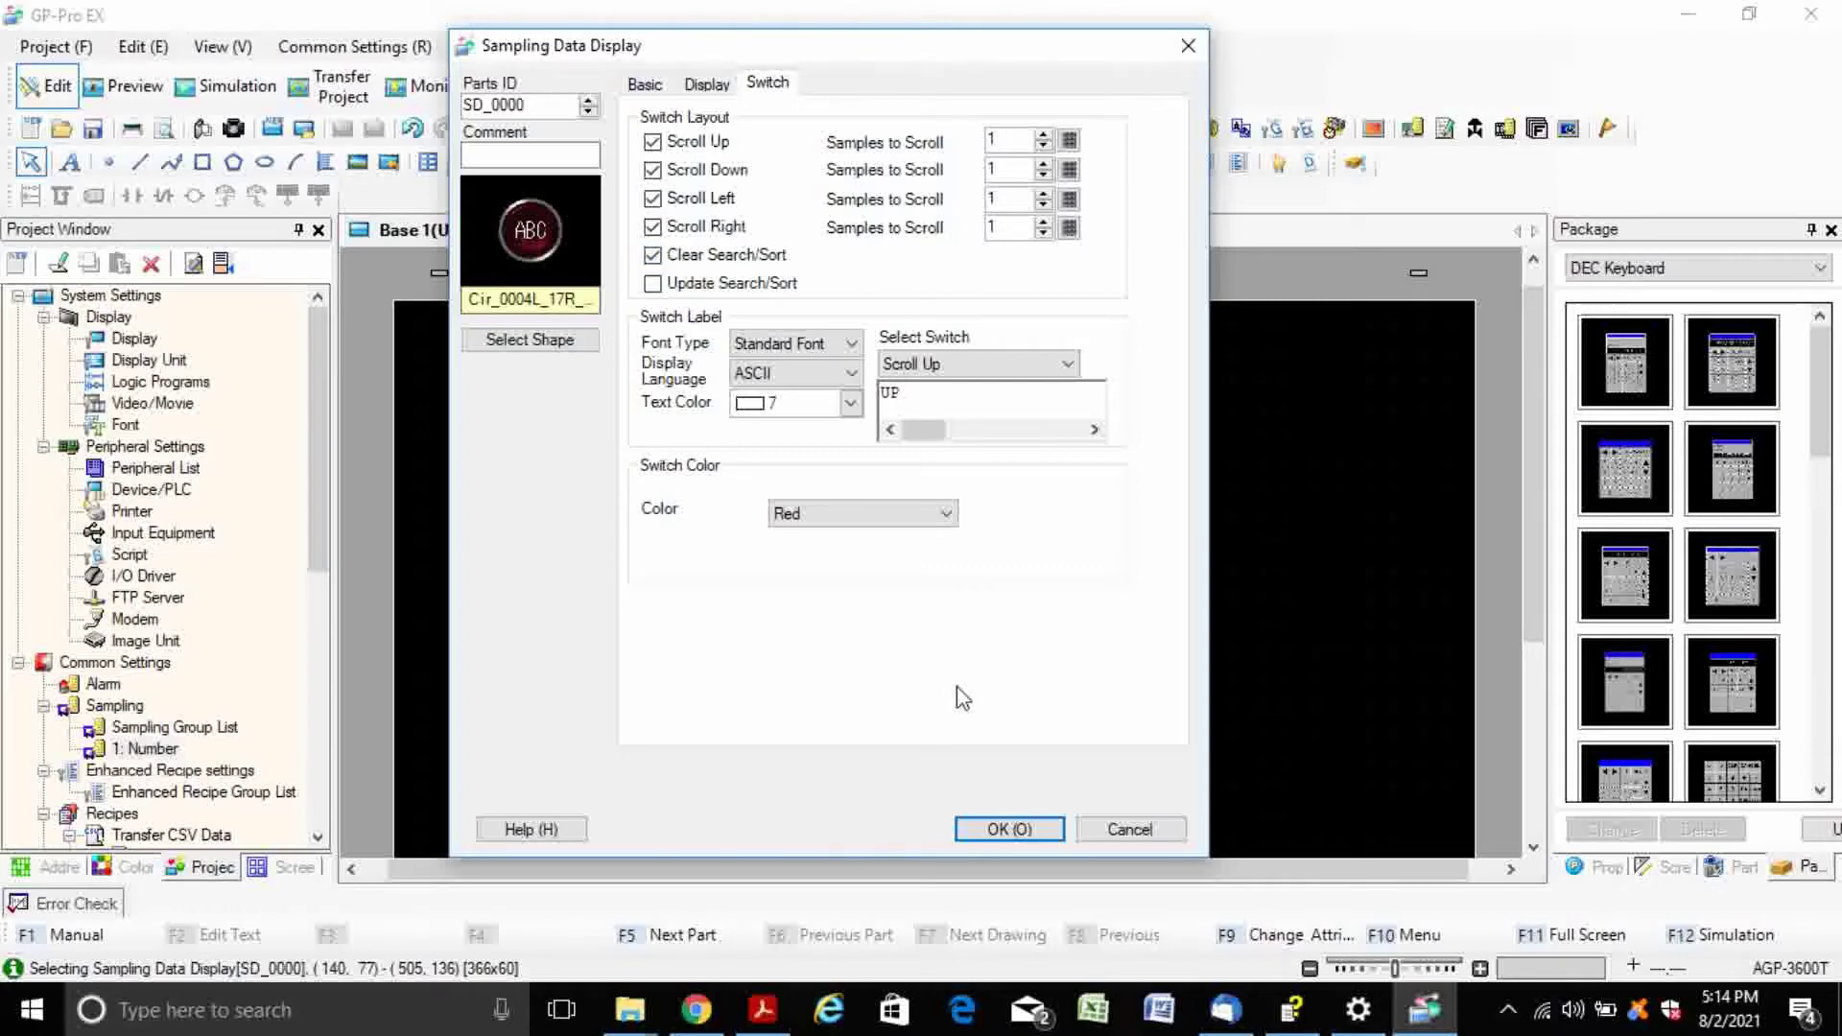
{"action": "left_click", "coordinate": [998, 837]}
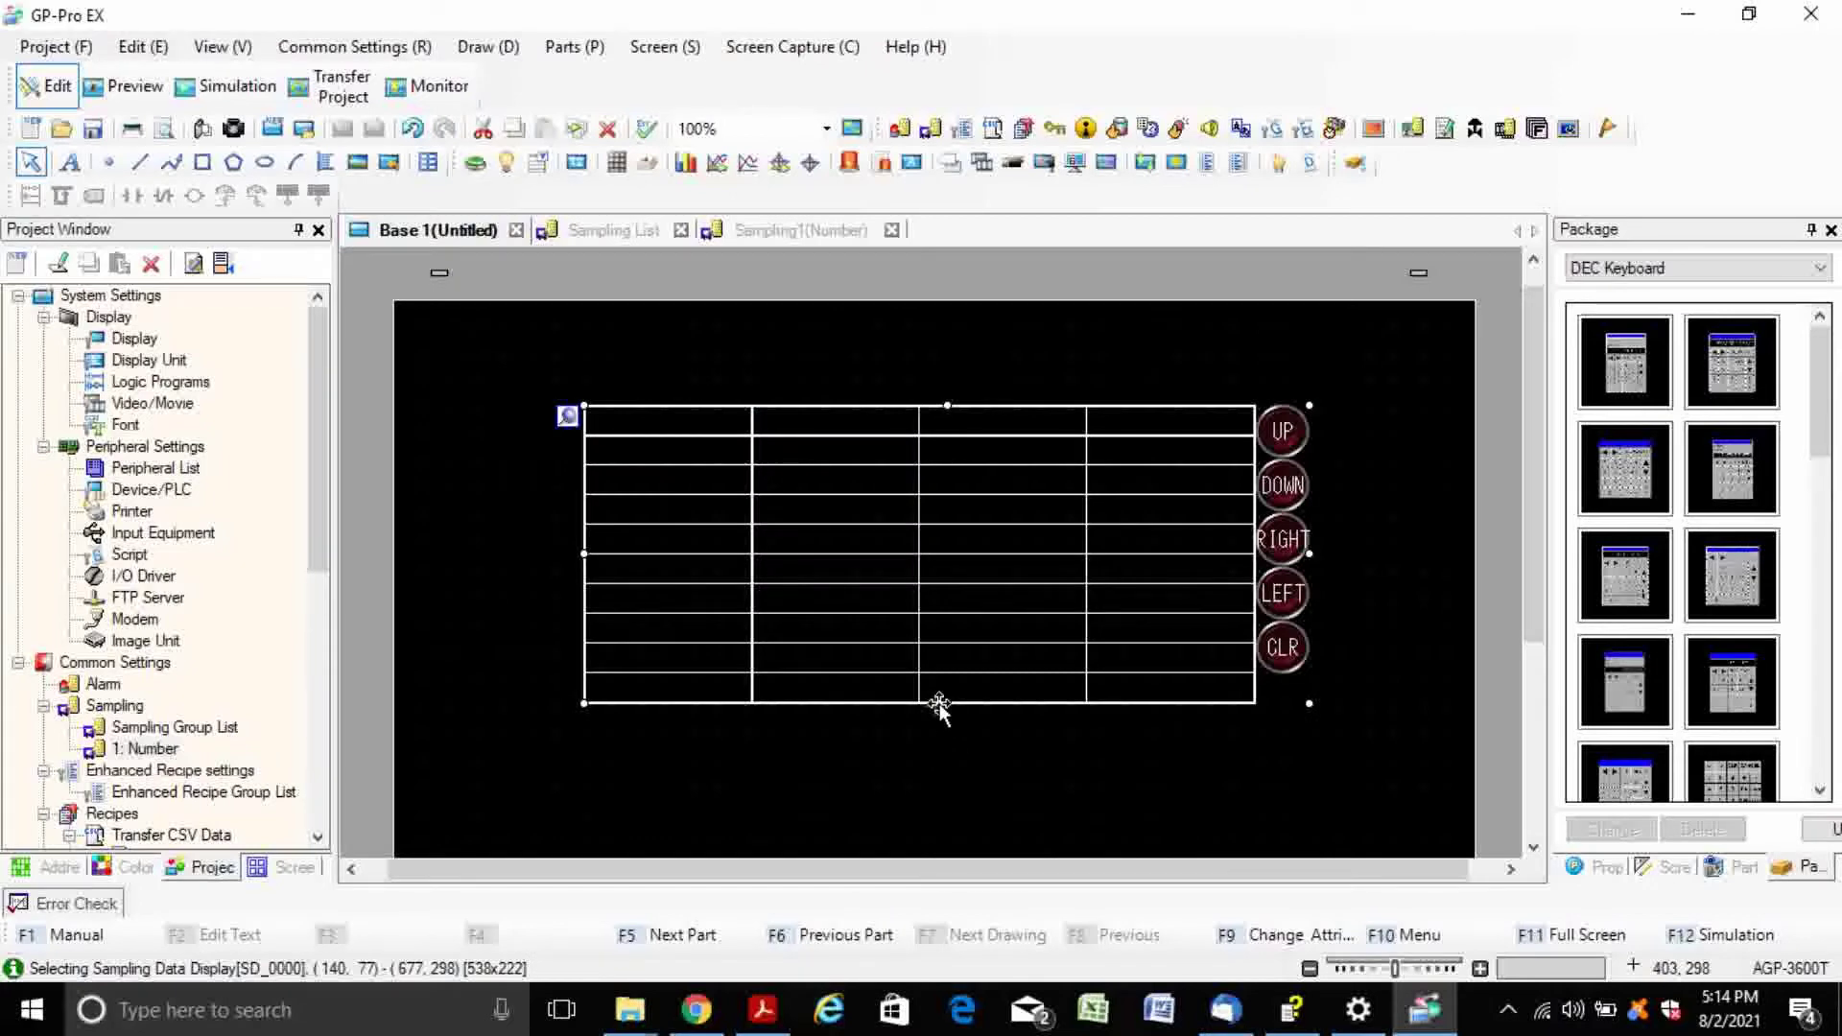
- Change the sampling data table's display columns from 4 to 5
{"action": "left_click", "coordinate": [878, 721]}
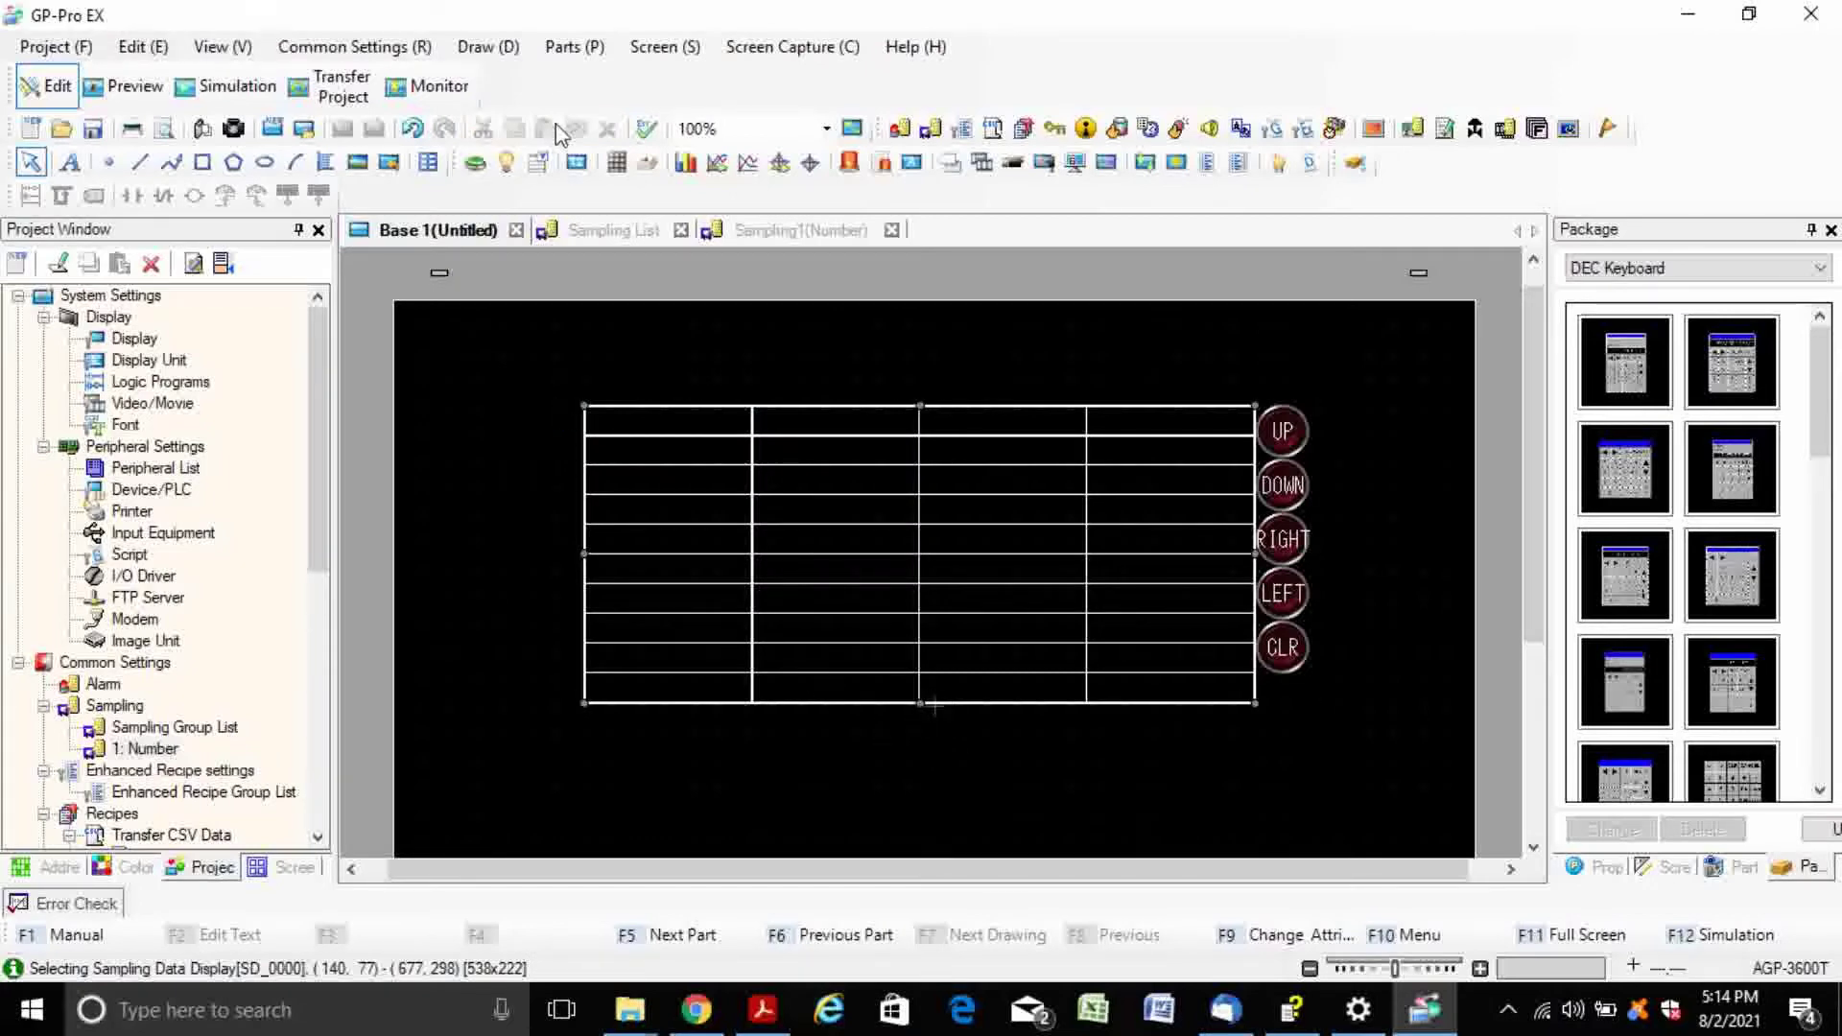
{"action": "left_click", "coordinate": [615, 235]}
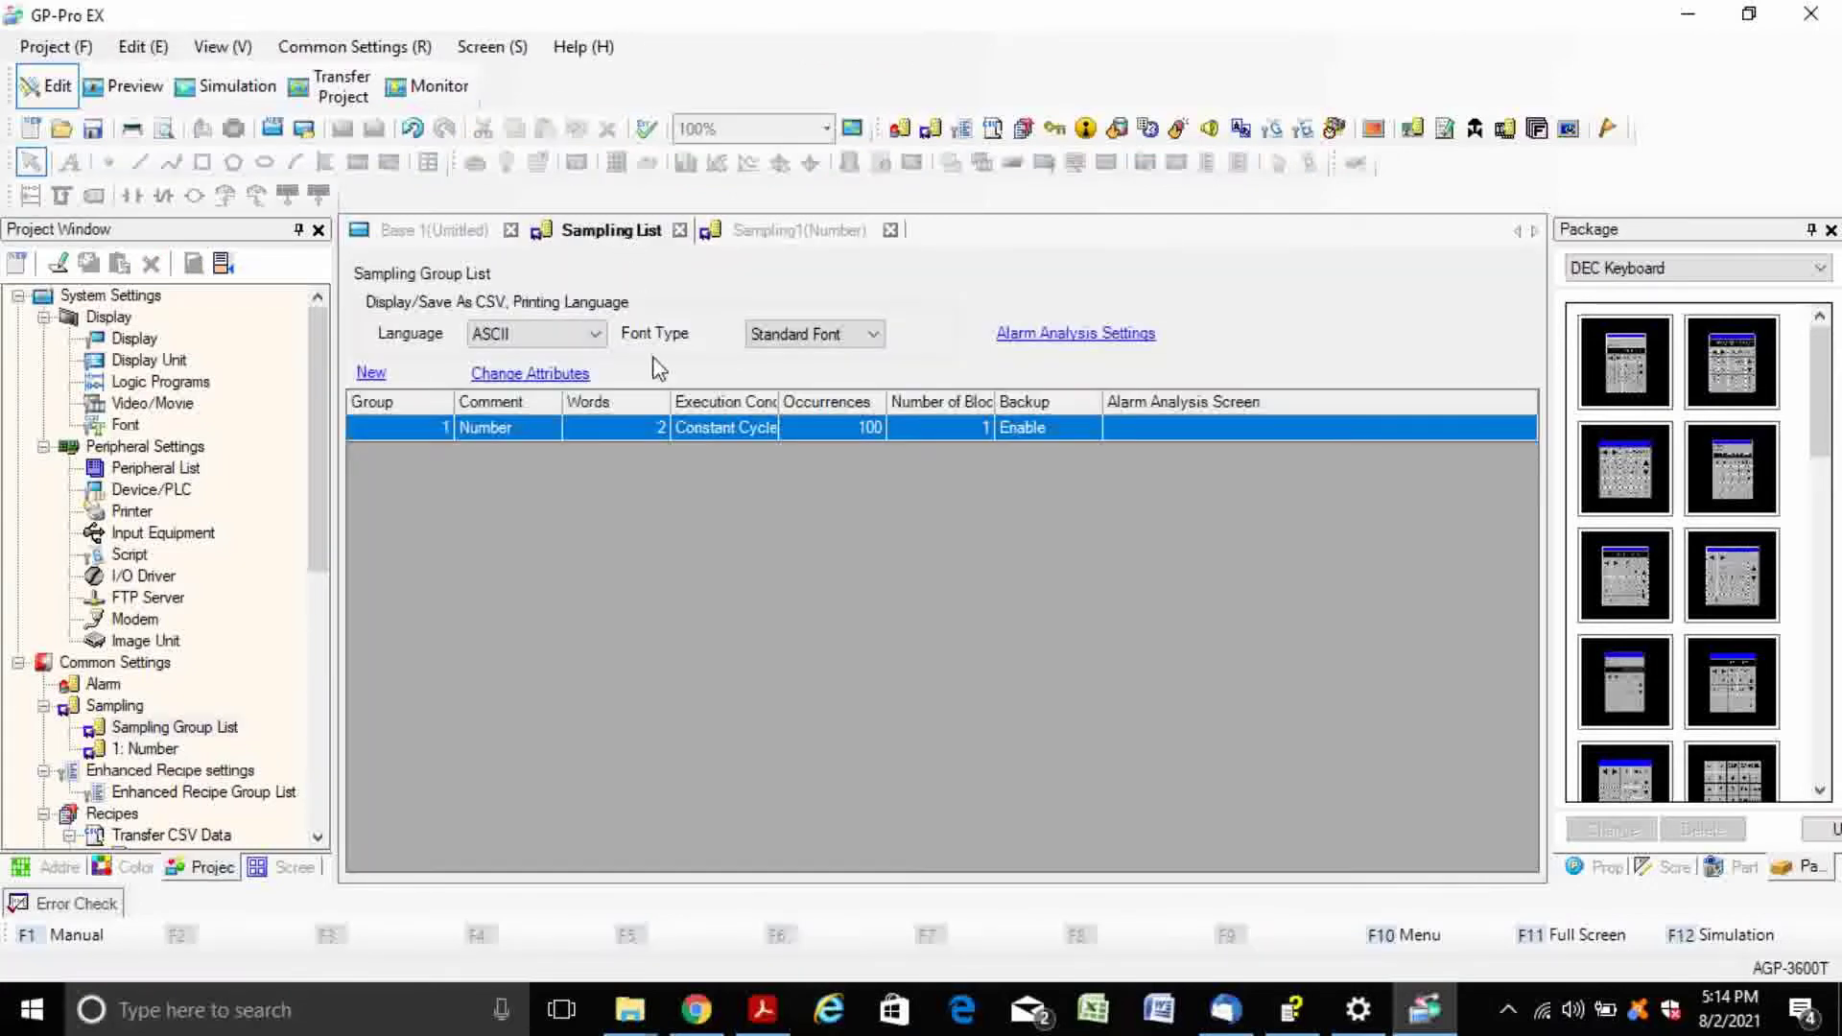
{"action": "left_click", "coordinate": [758, 235]}
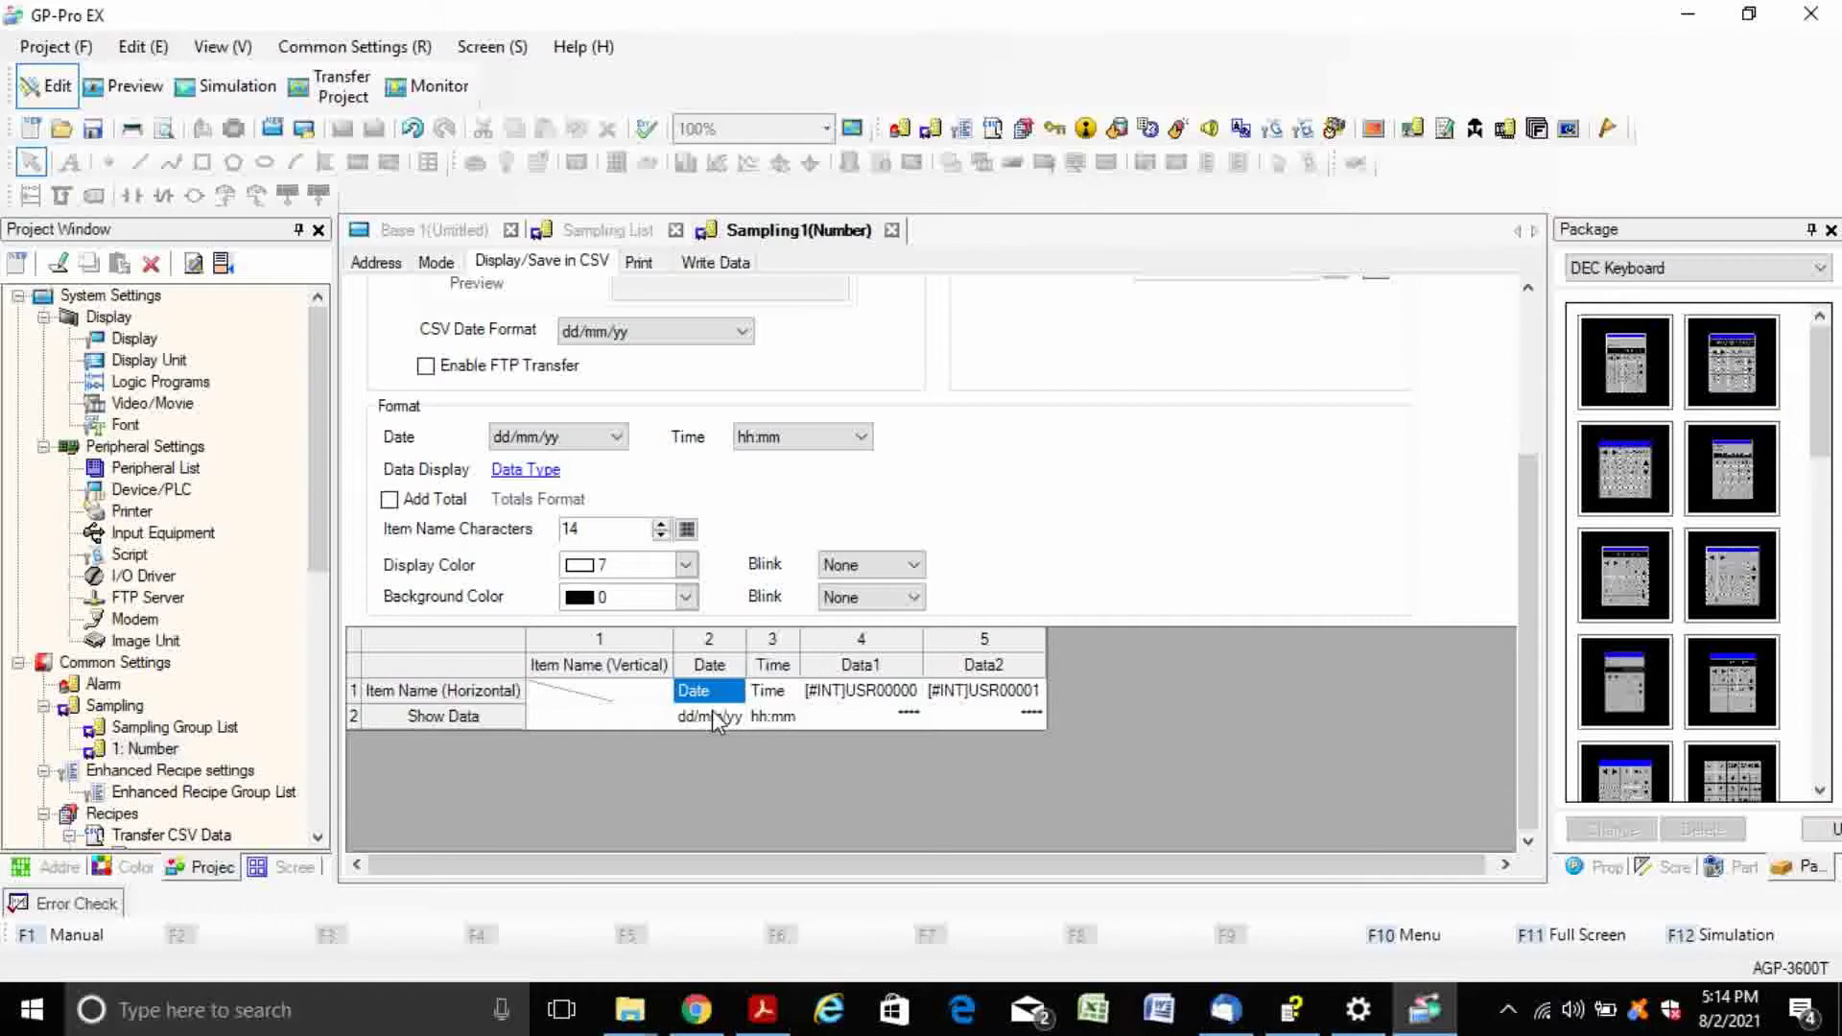
{"action": "left_click", "coordinate": [458, 233]}
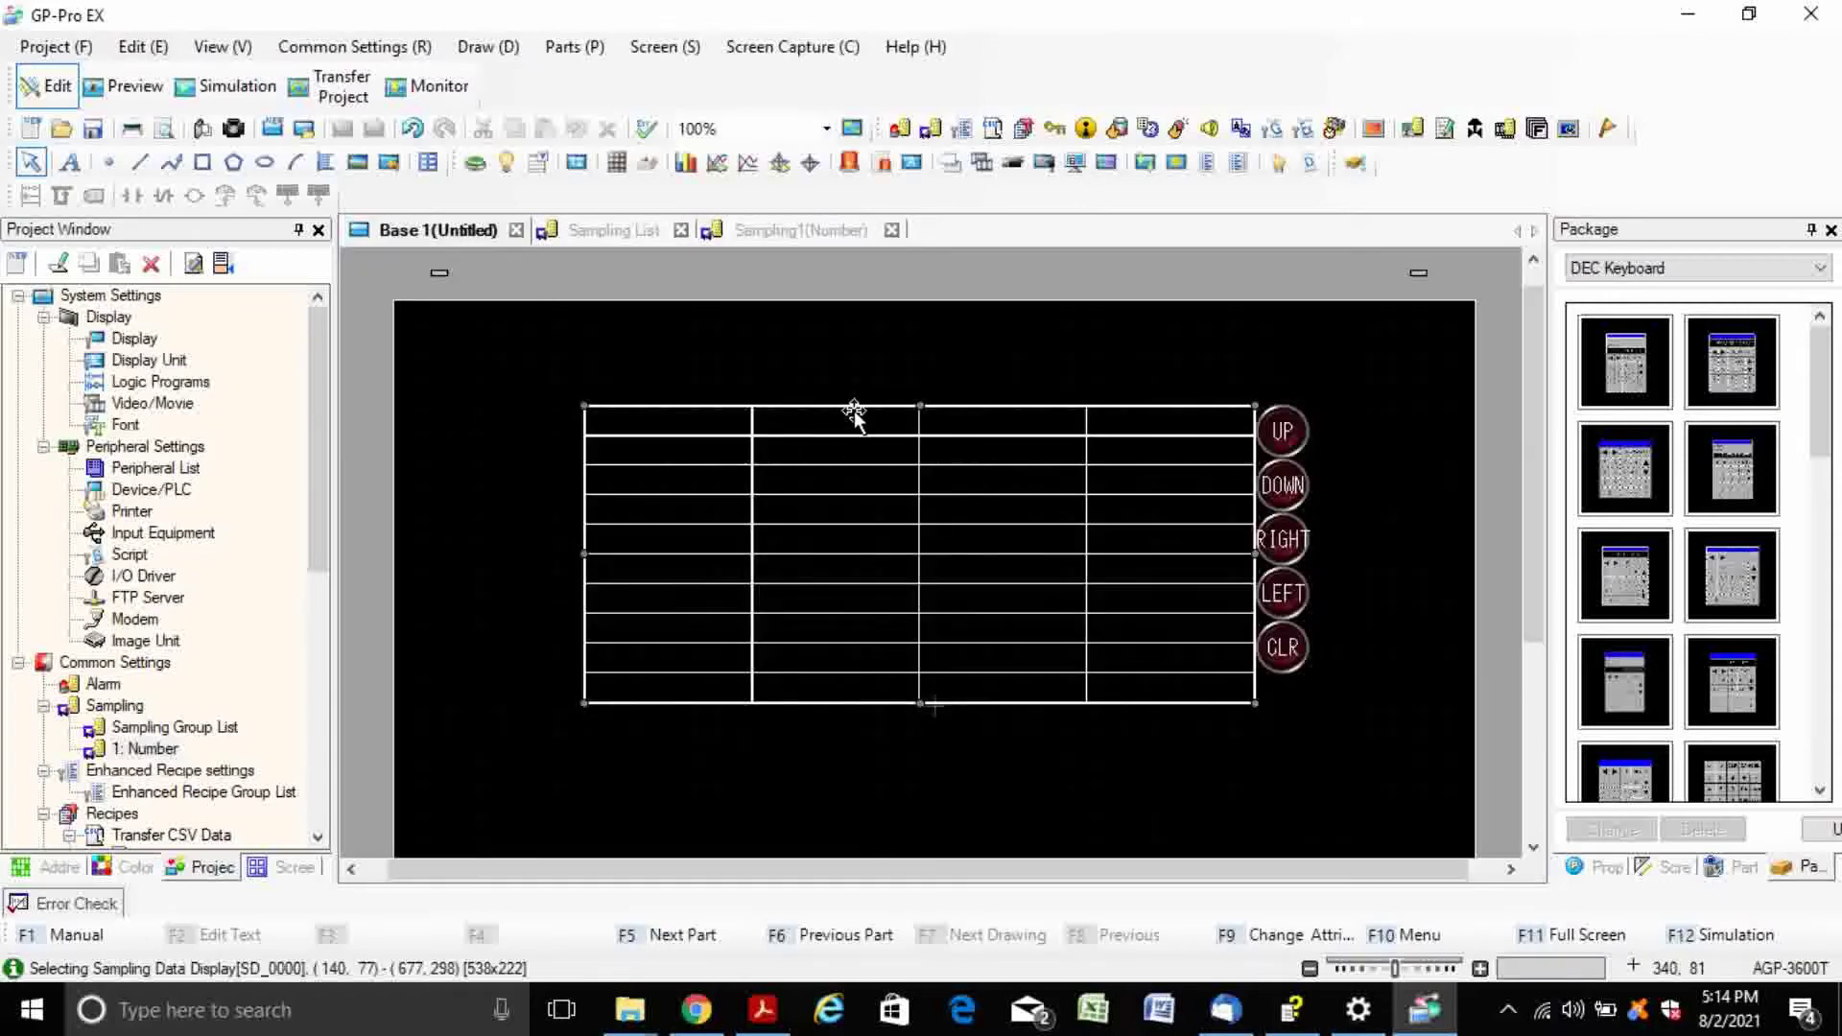
{"action": "double_click", "coordinate": [852, 413]}
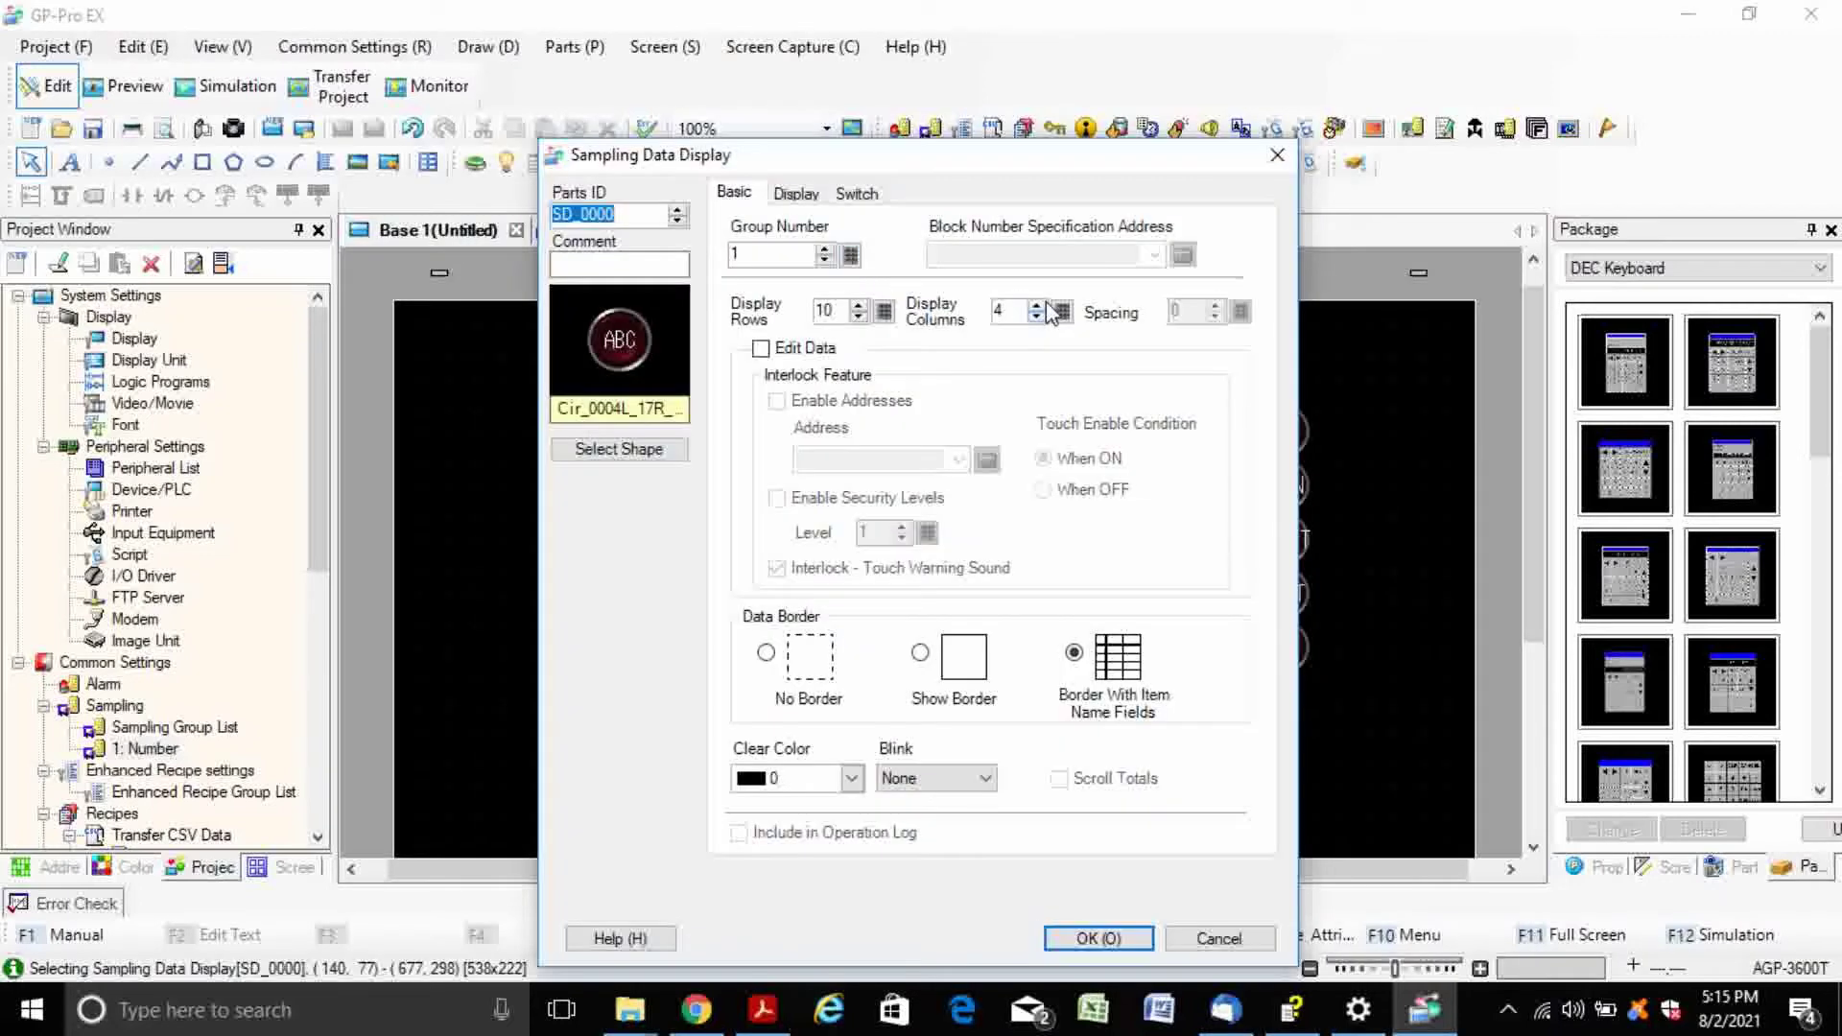
{"action": "left_click", "coordinate": [1036, 305]}
{"action": "left_click", "coordinate": [1113, 938]}
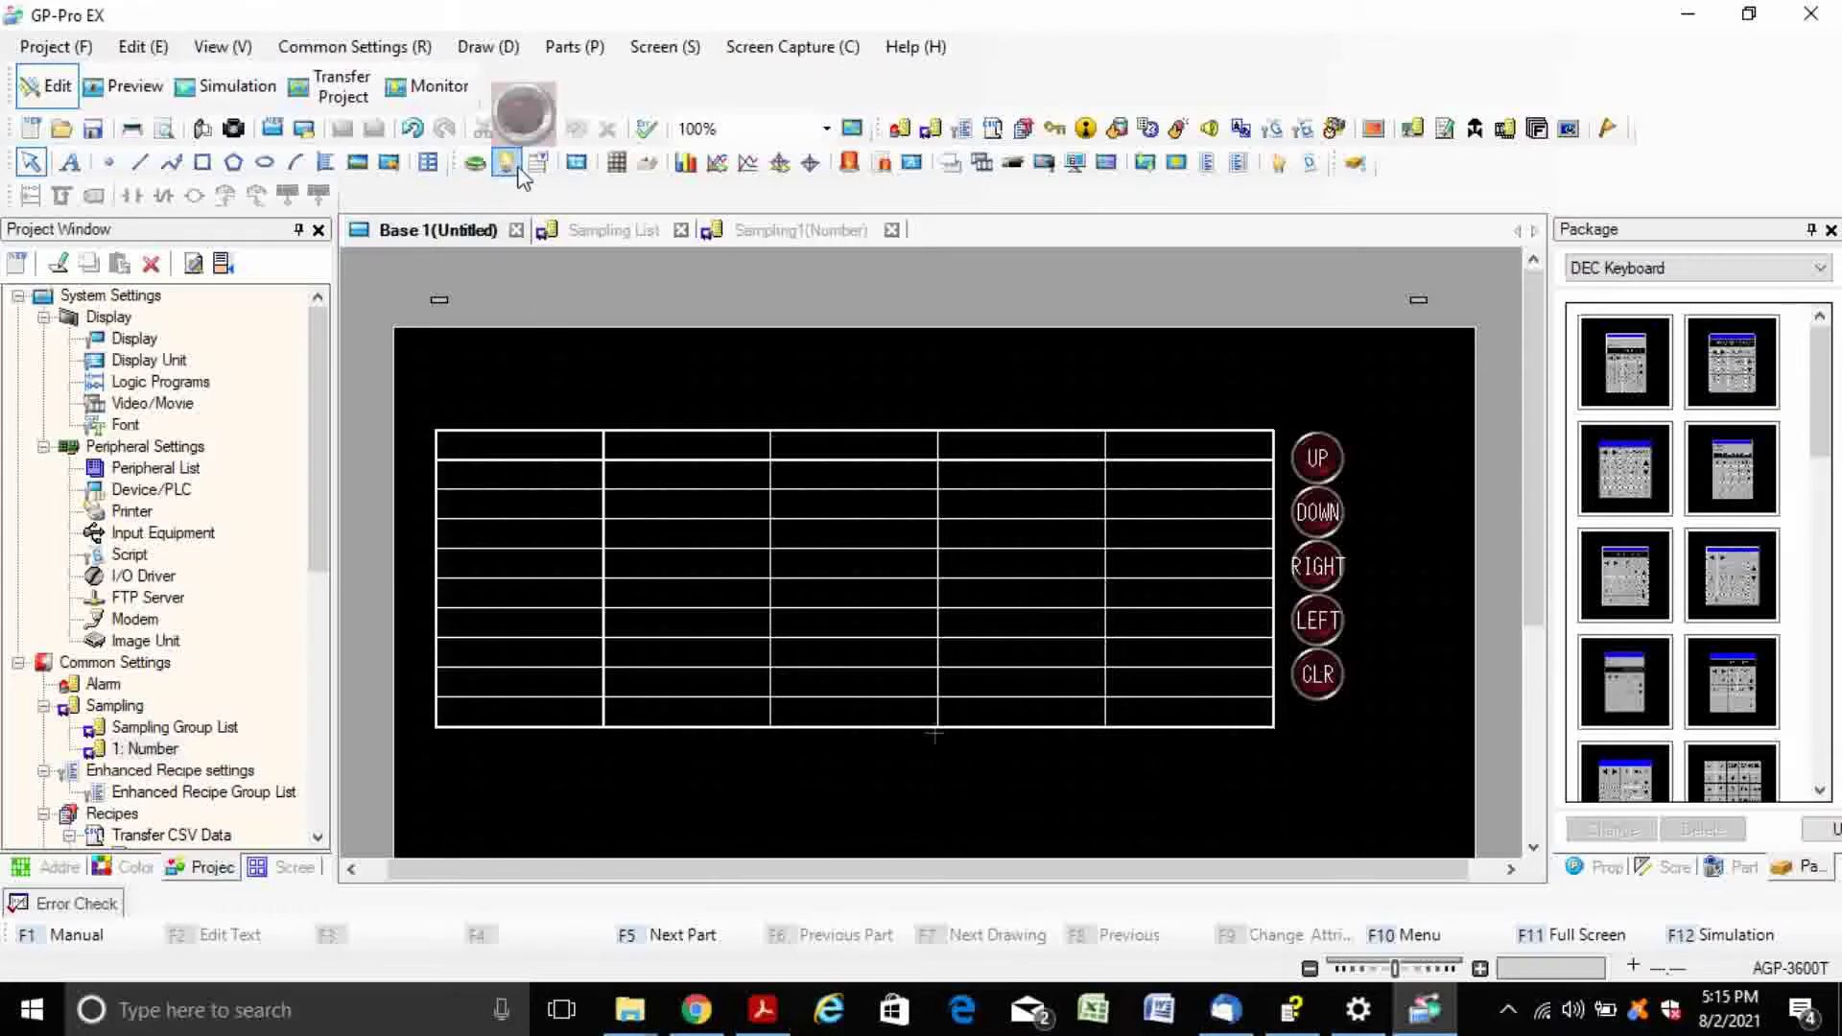
- Draw a 12345 data display above the sampling table and move it right
{"action": "left_click", "coordinate": [576, 168]}
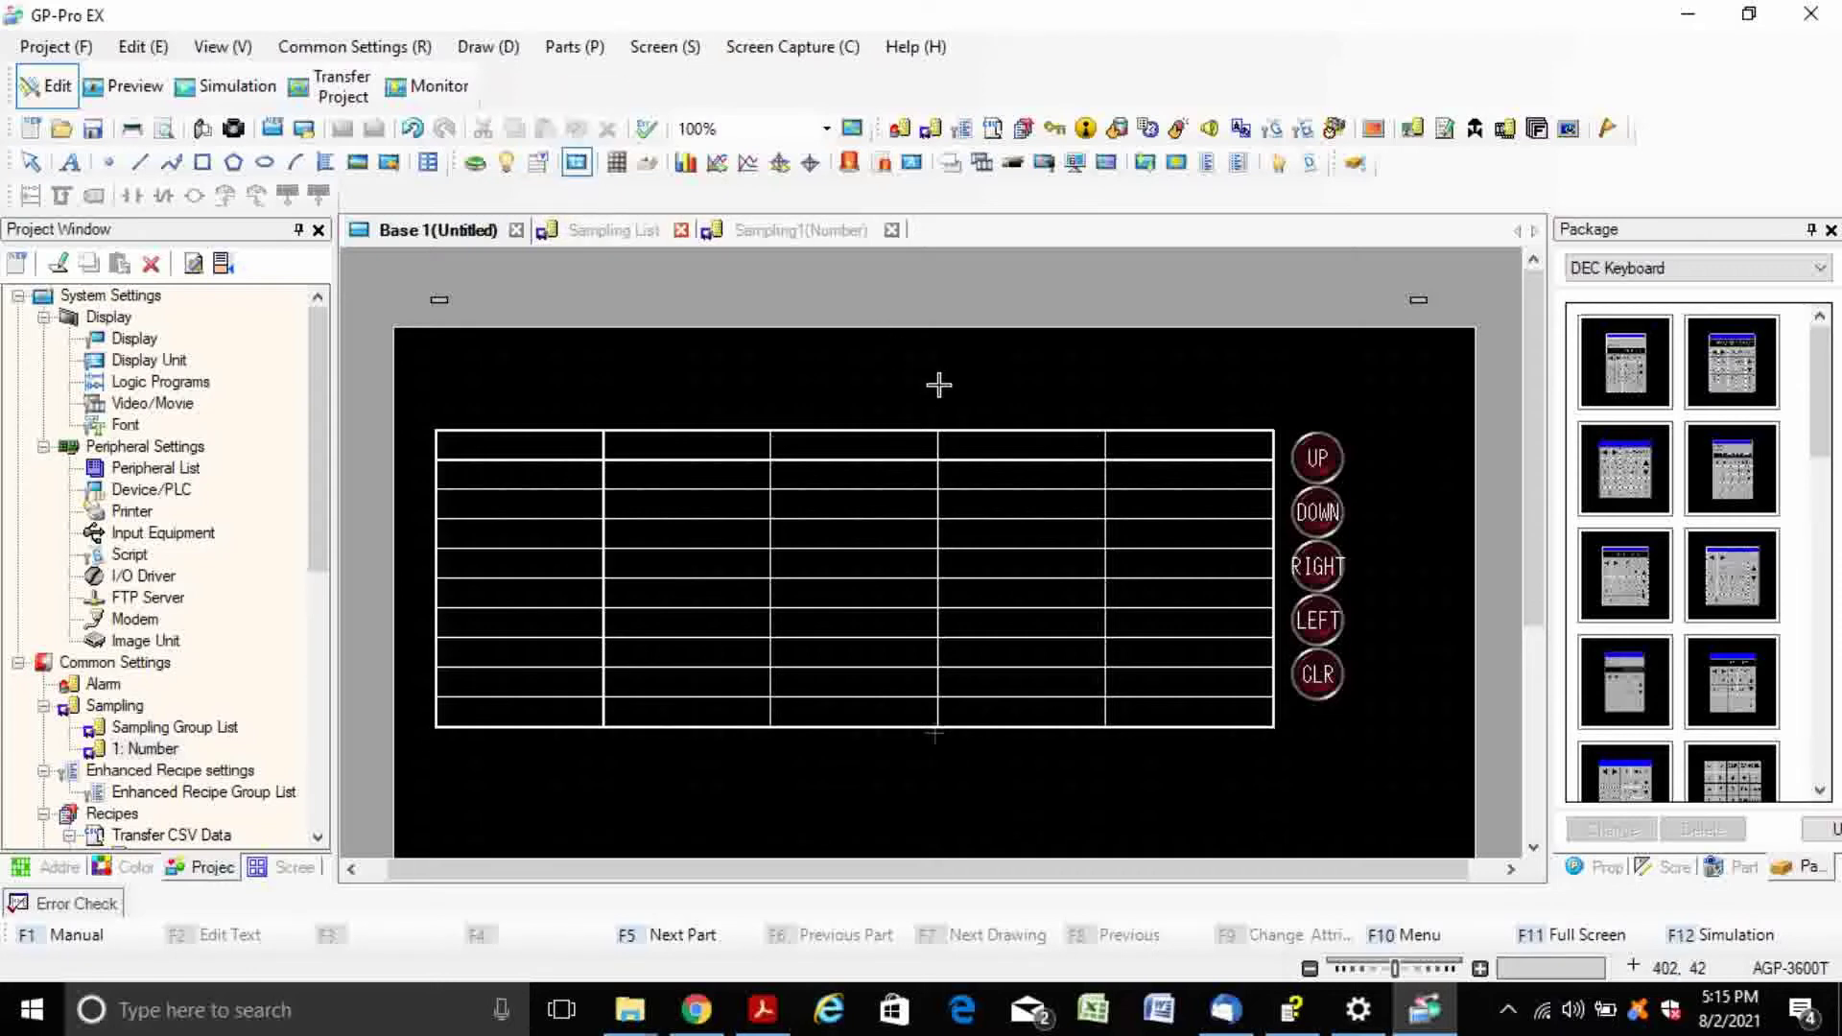
{"action": "left_click_drag", "start_coordinate": [938, 384], "coordinate": [1101, 388]}
{"action": "key", "text": "Escape"}
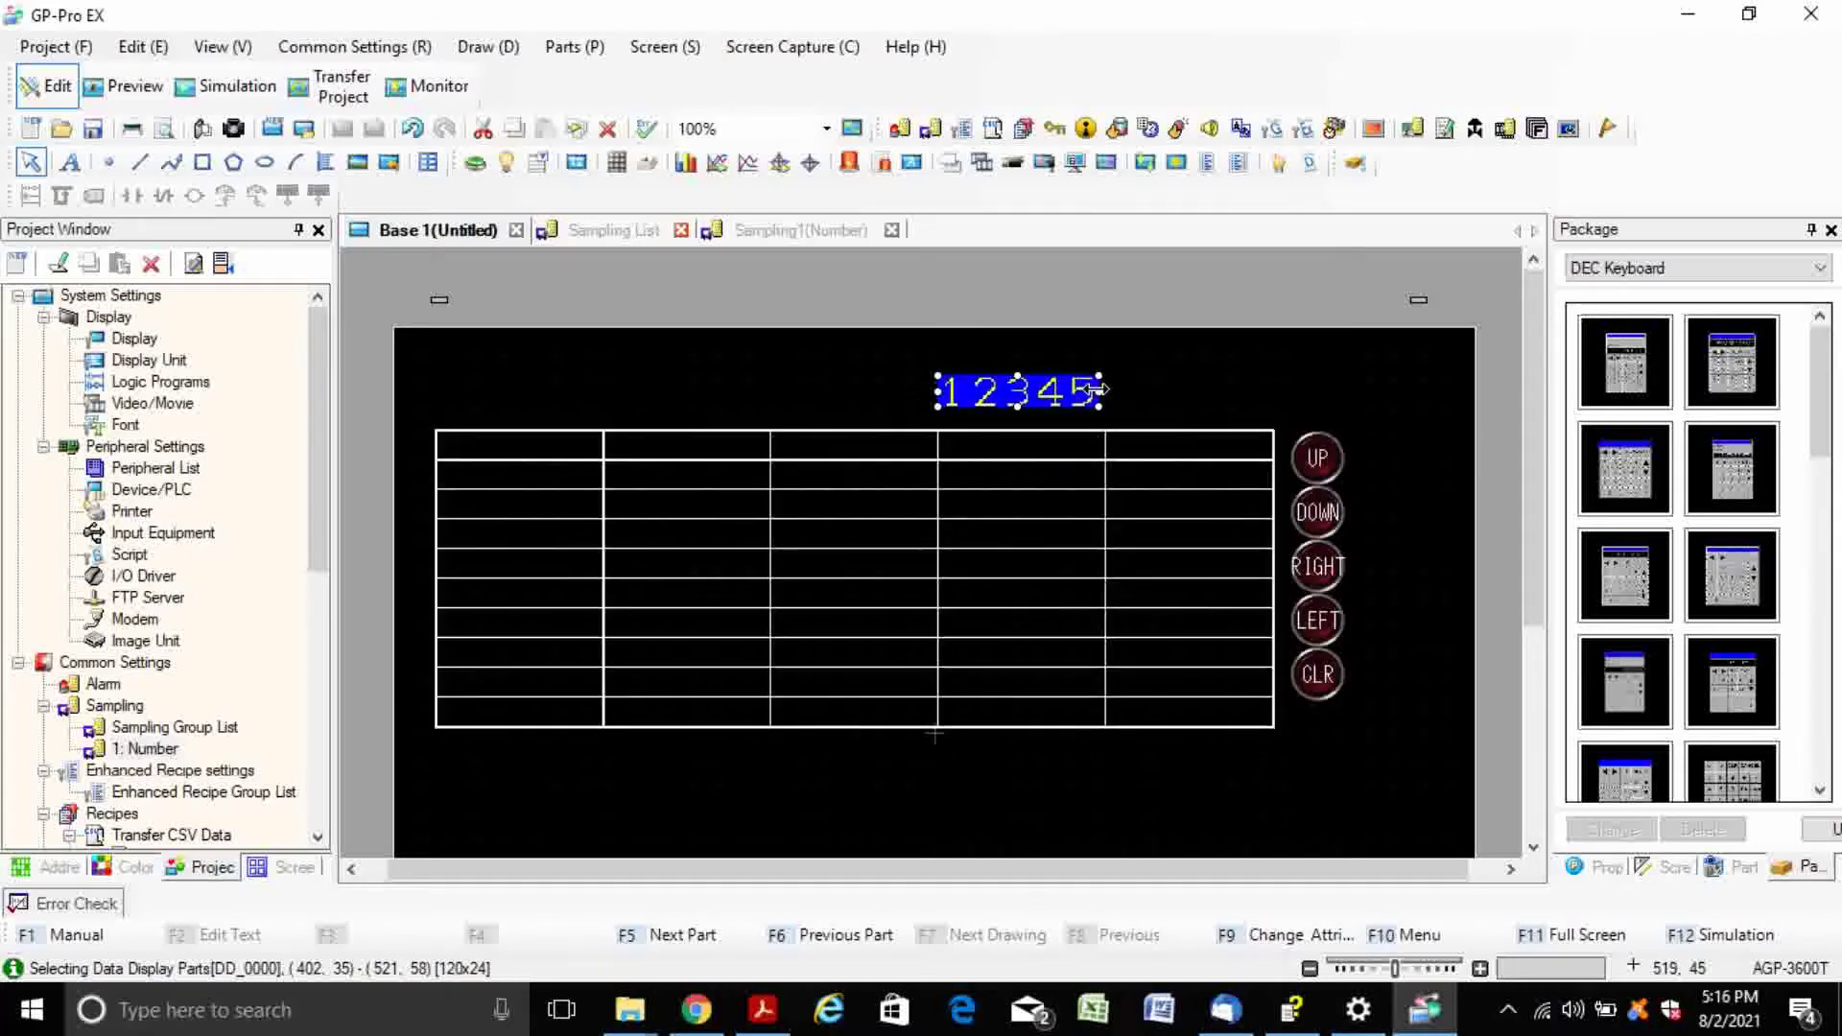
{"action": "left_click", "coordinate": [1157, 392]}
{"action": "left_click", "coordinate": [1082, 382]}
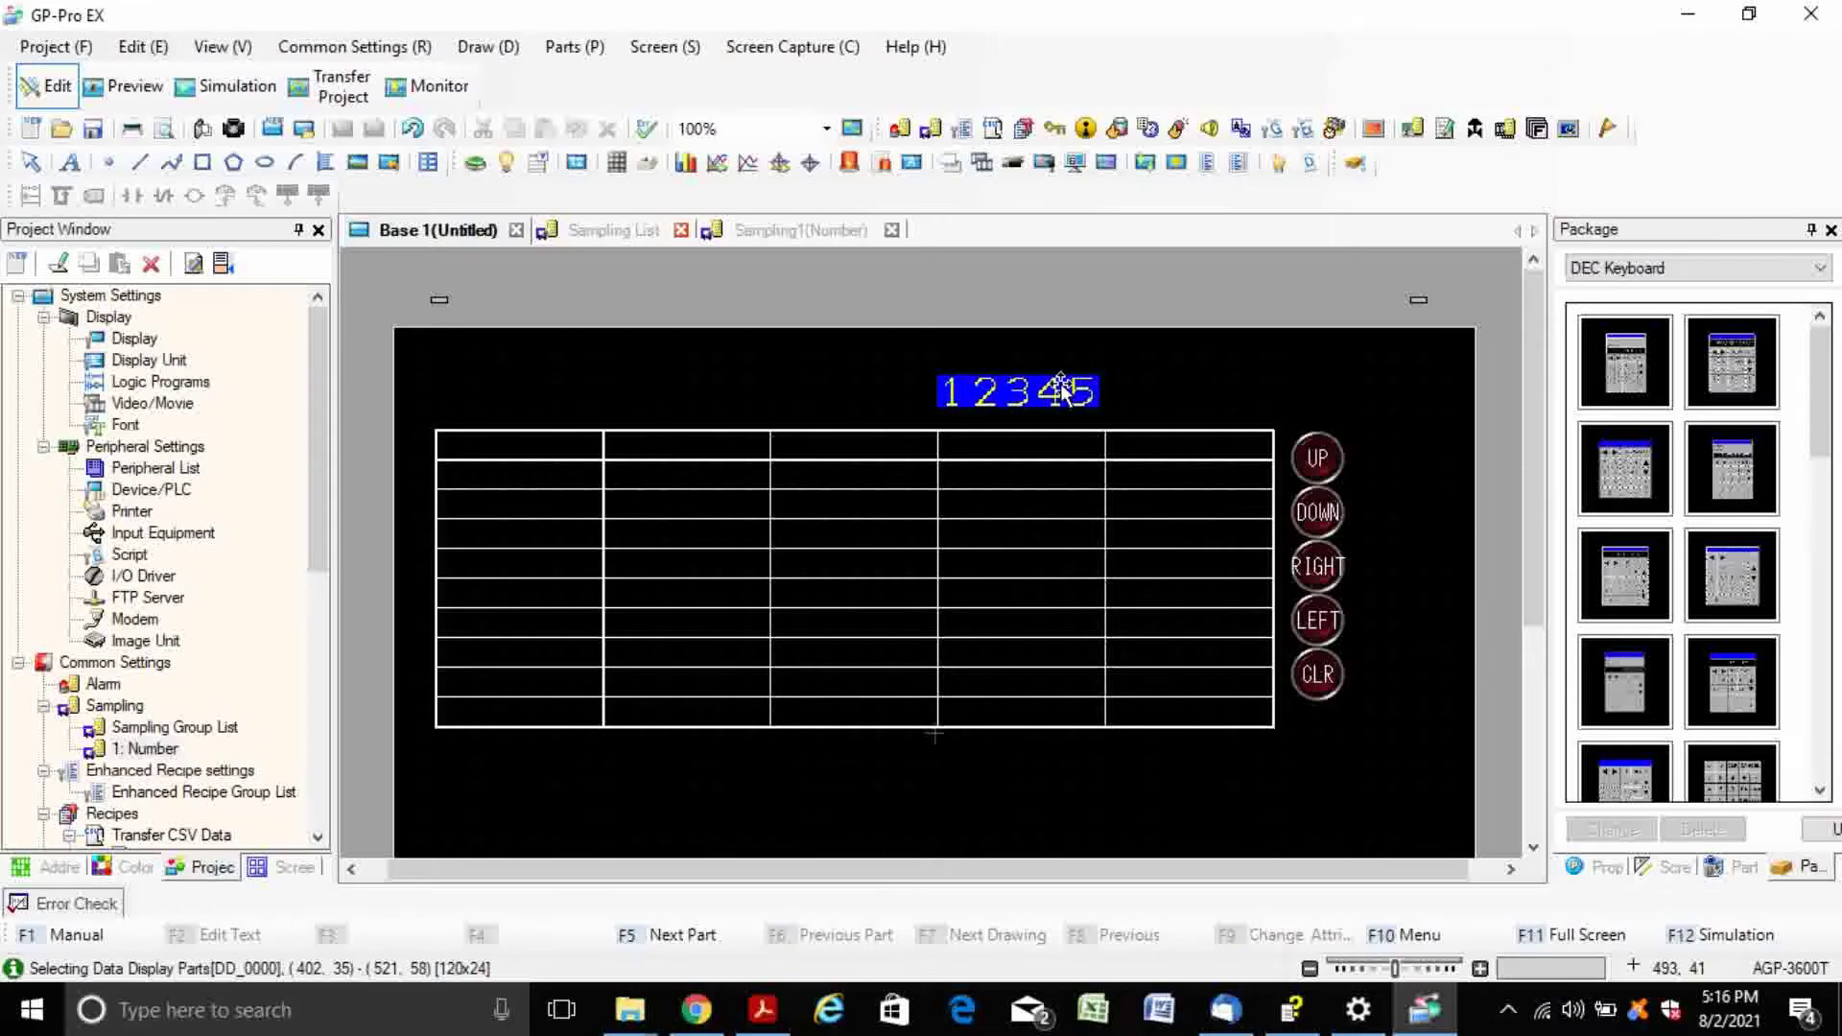
{"action": "left_click_drag", "start_coordinate": [1062, 389], "coordinate": [1229, 388]}
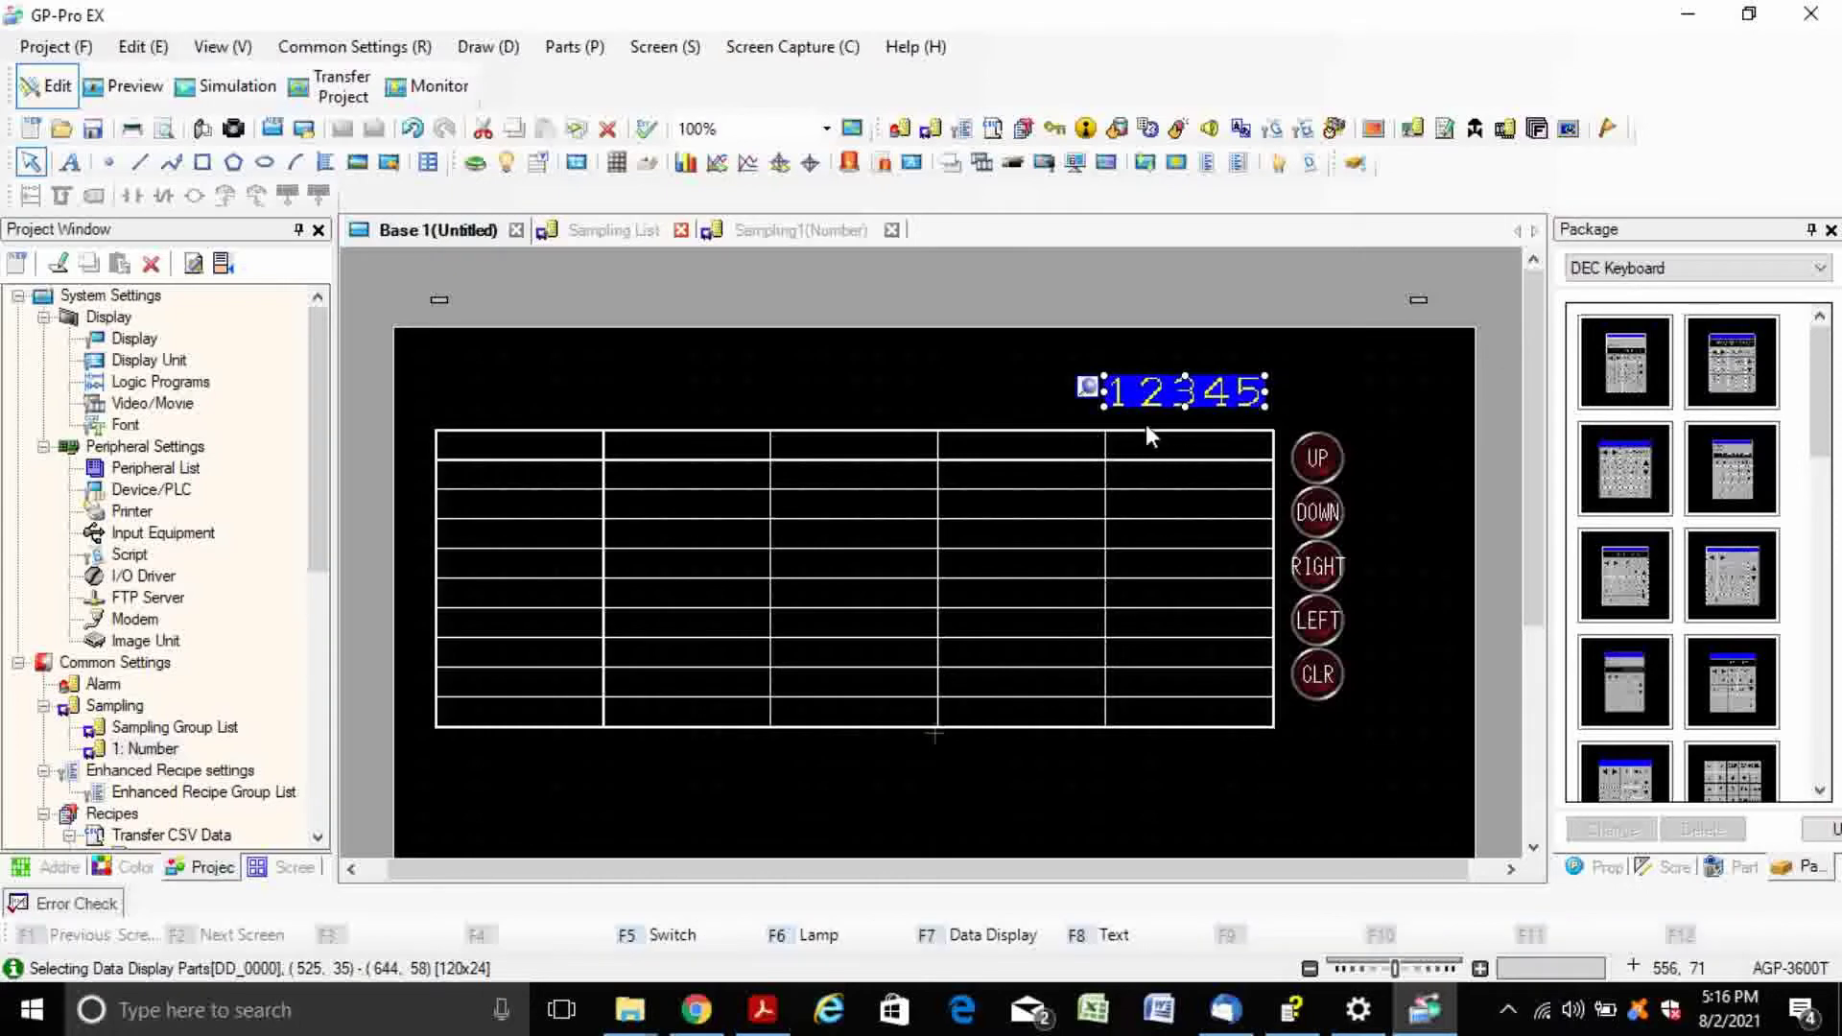
- Place a second data display to the left of the first
{"action": "key", "text": "F10"}
{"action": "key", "text": "F7"}
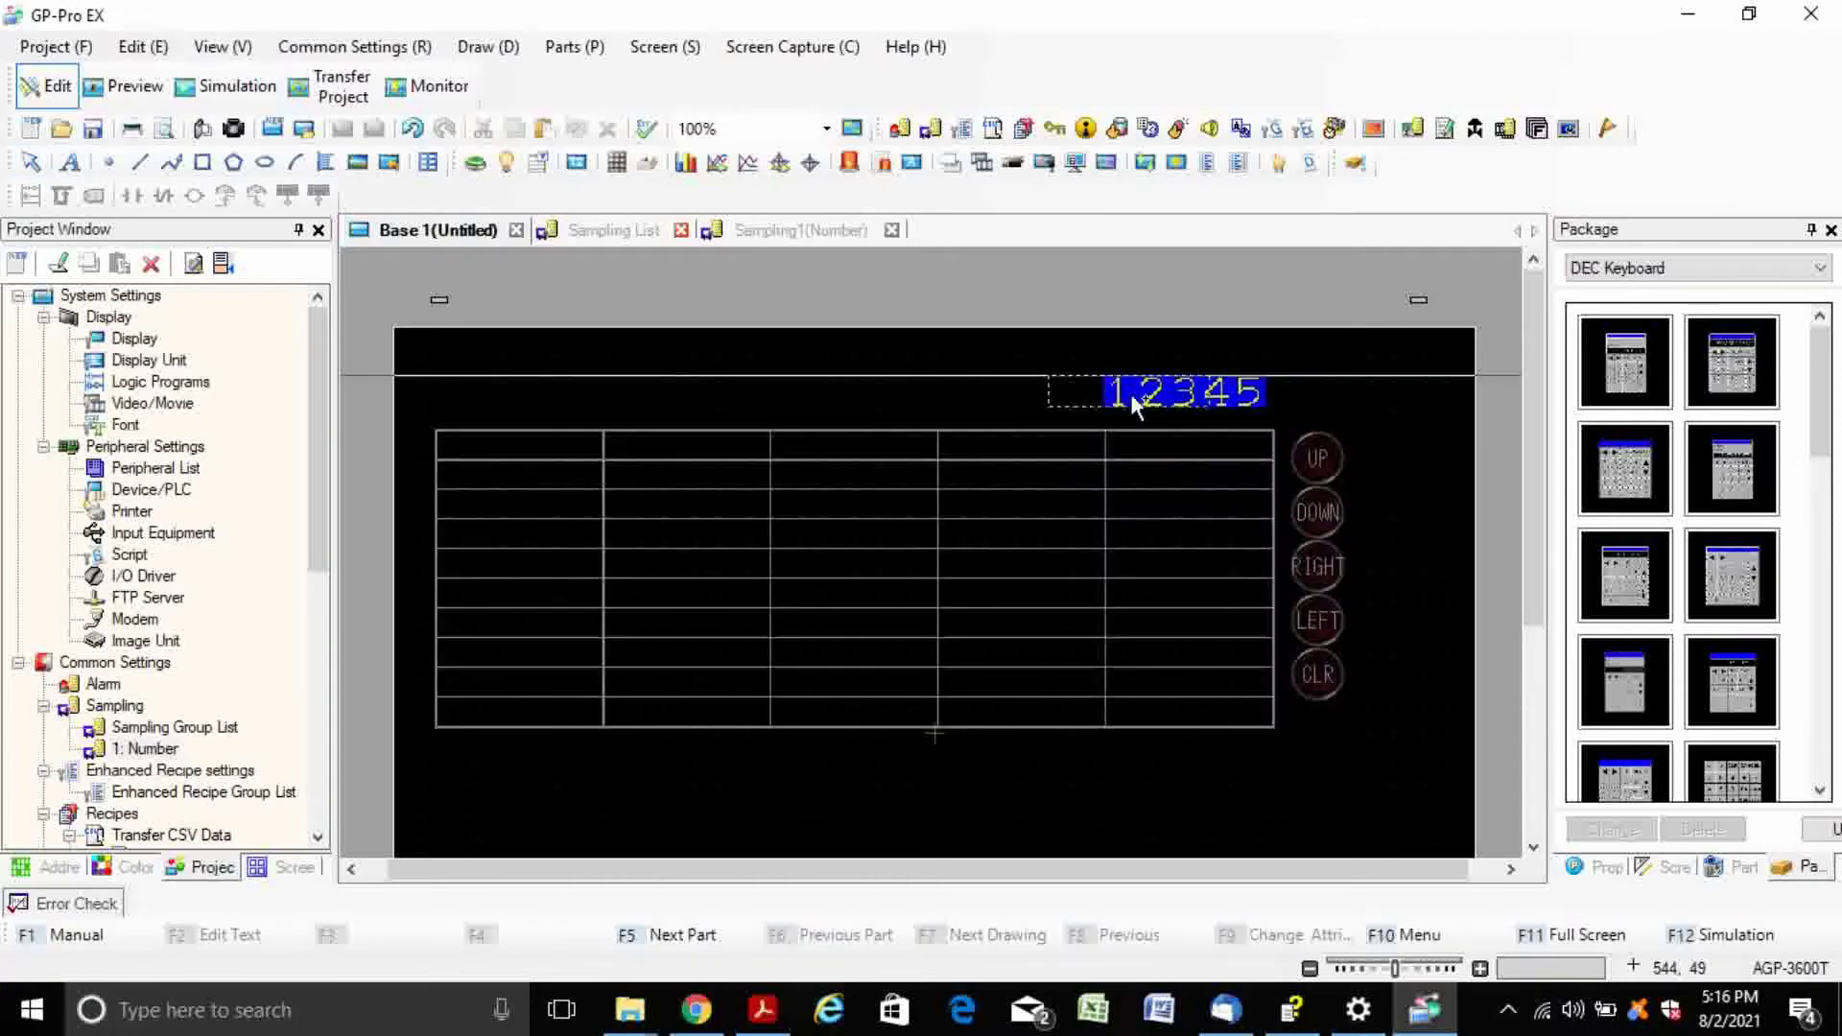
{"action": "left_click", "coordinate": [1017, 384]}
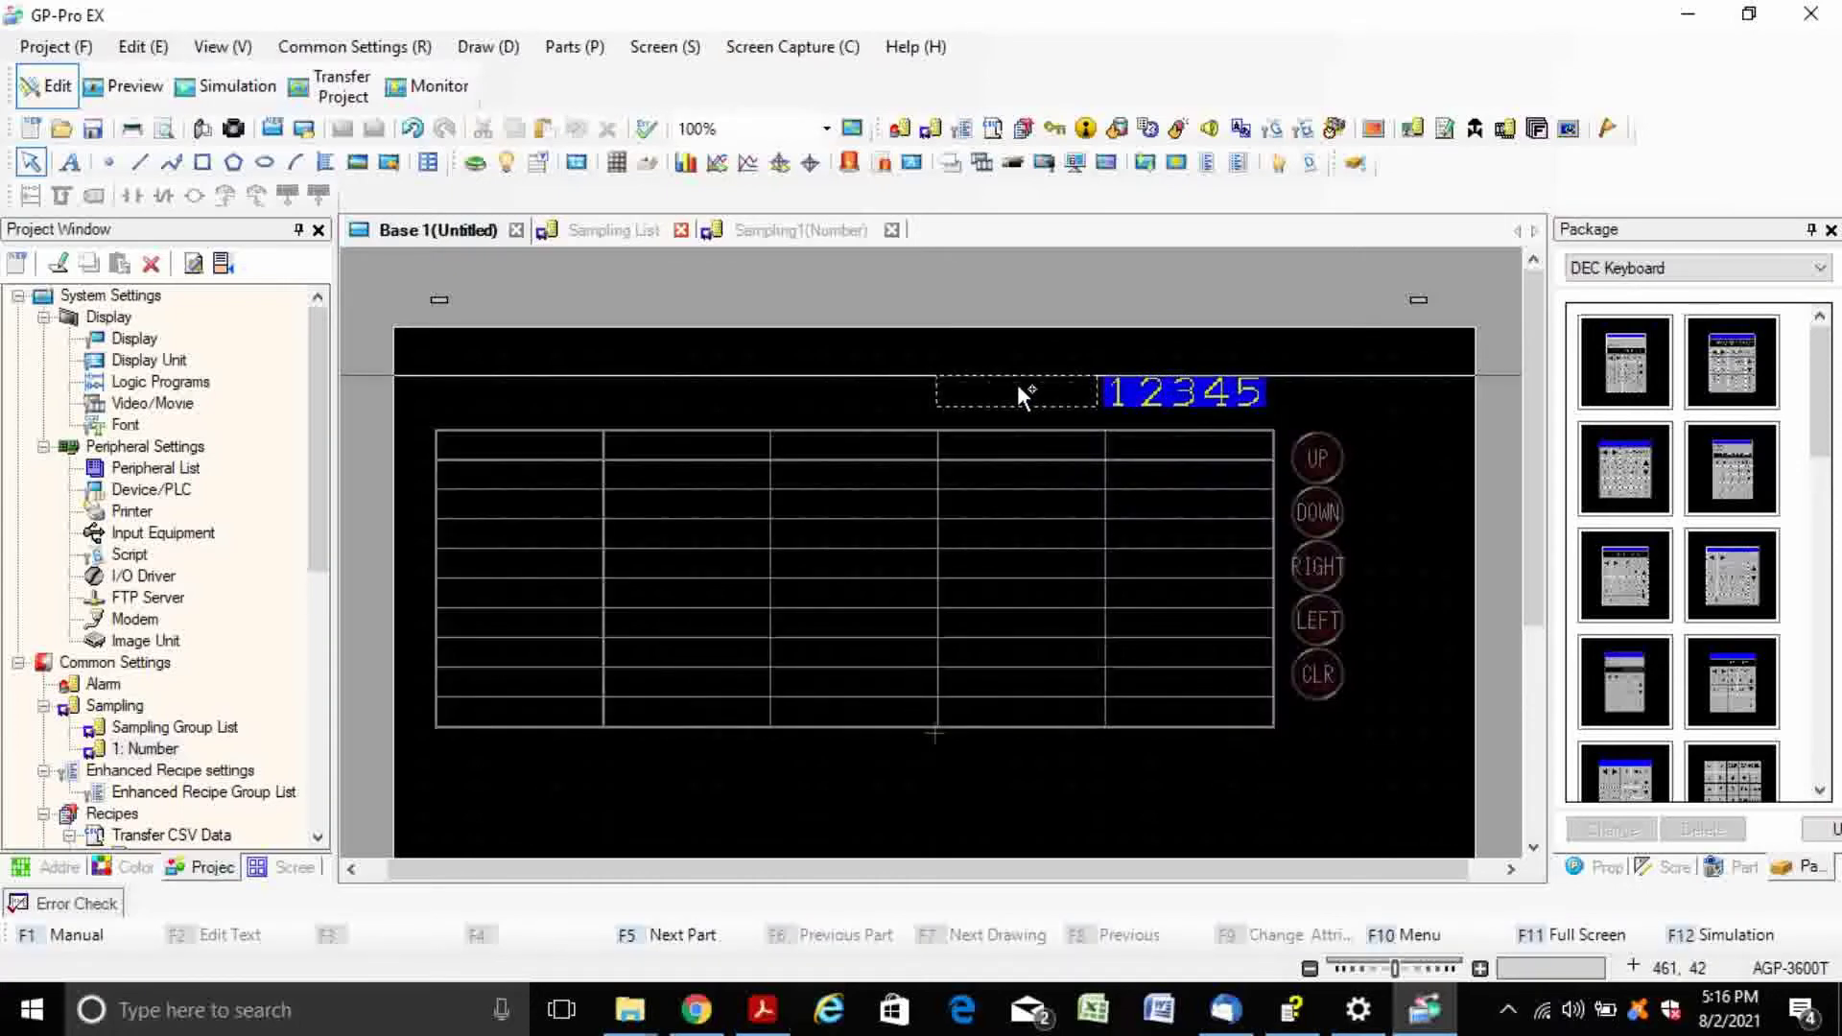
{"action": "left_click", "coordinate": [1362, 407]}
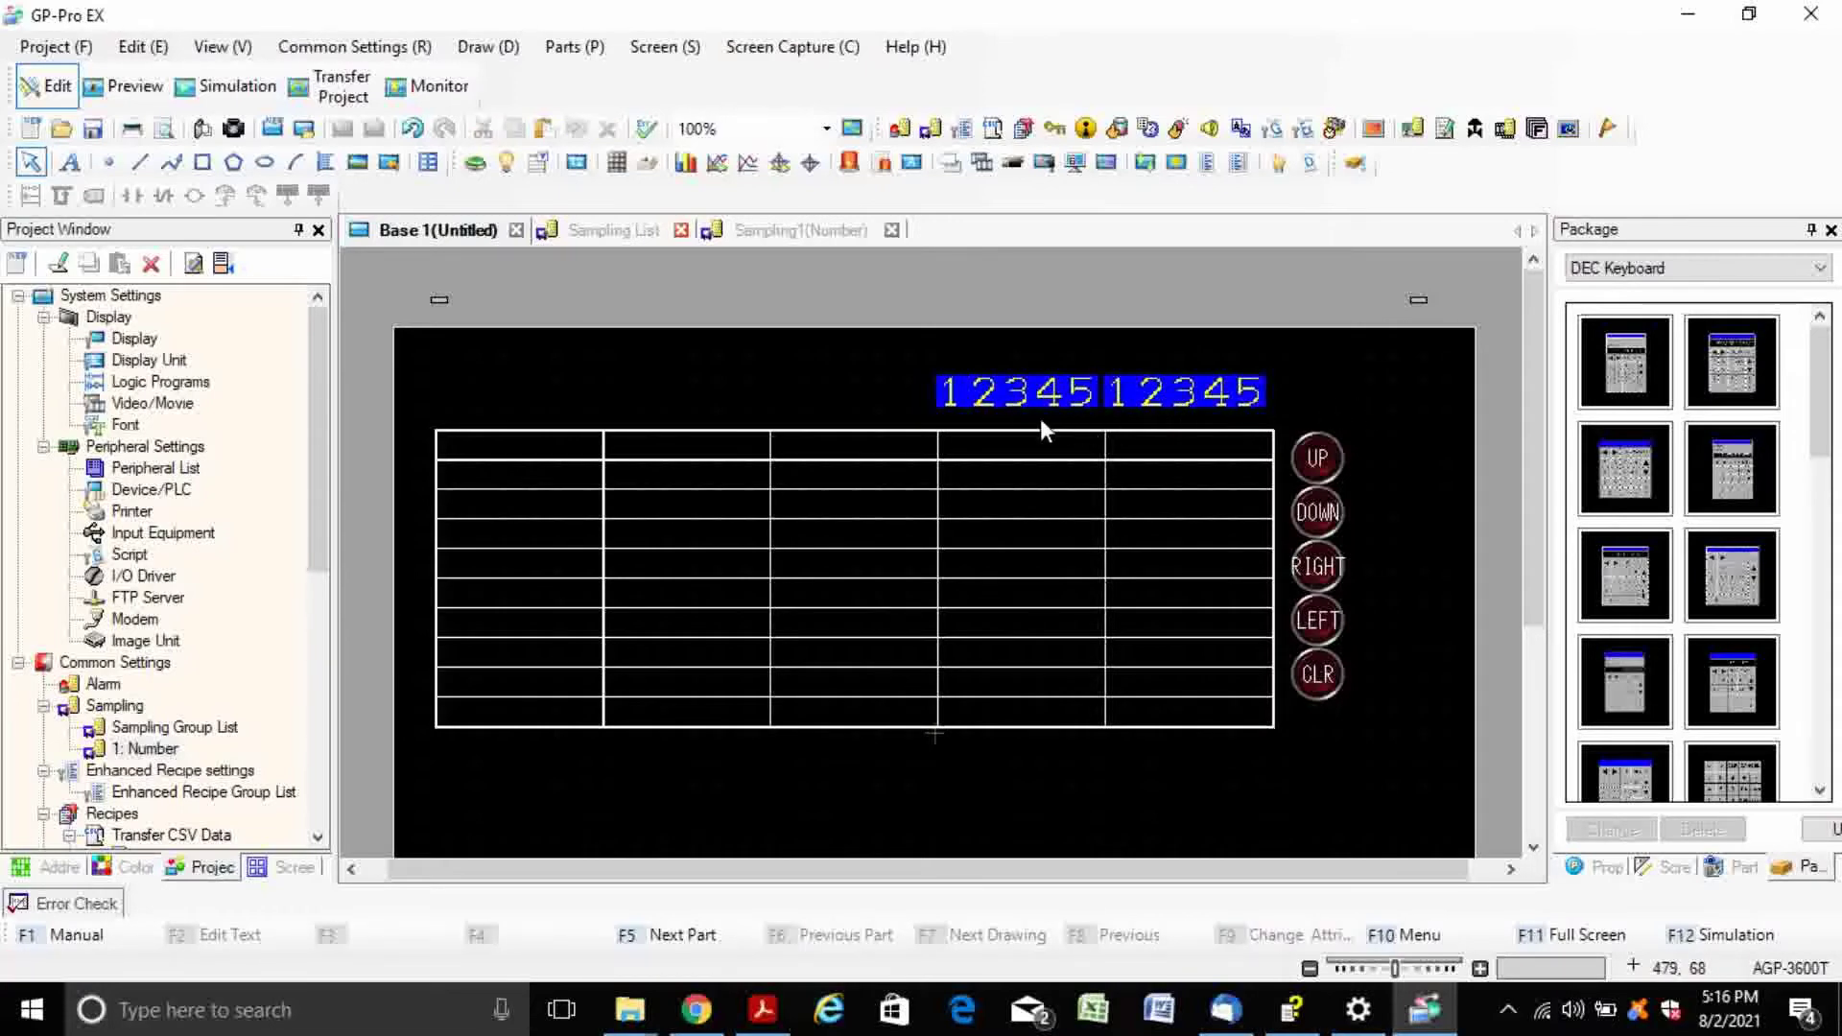
- Set the left data display's monitor word address to [#INTERNAL]USR00000 and allow input
{"action": "double_click", "coordinate": [1016, 395]}
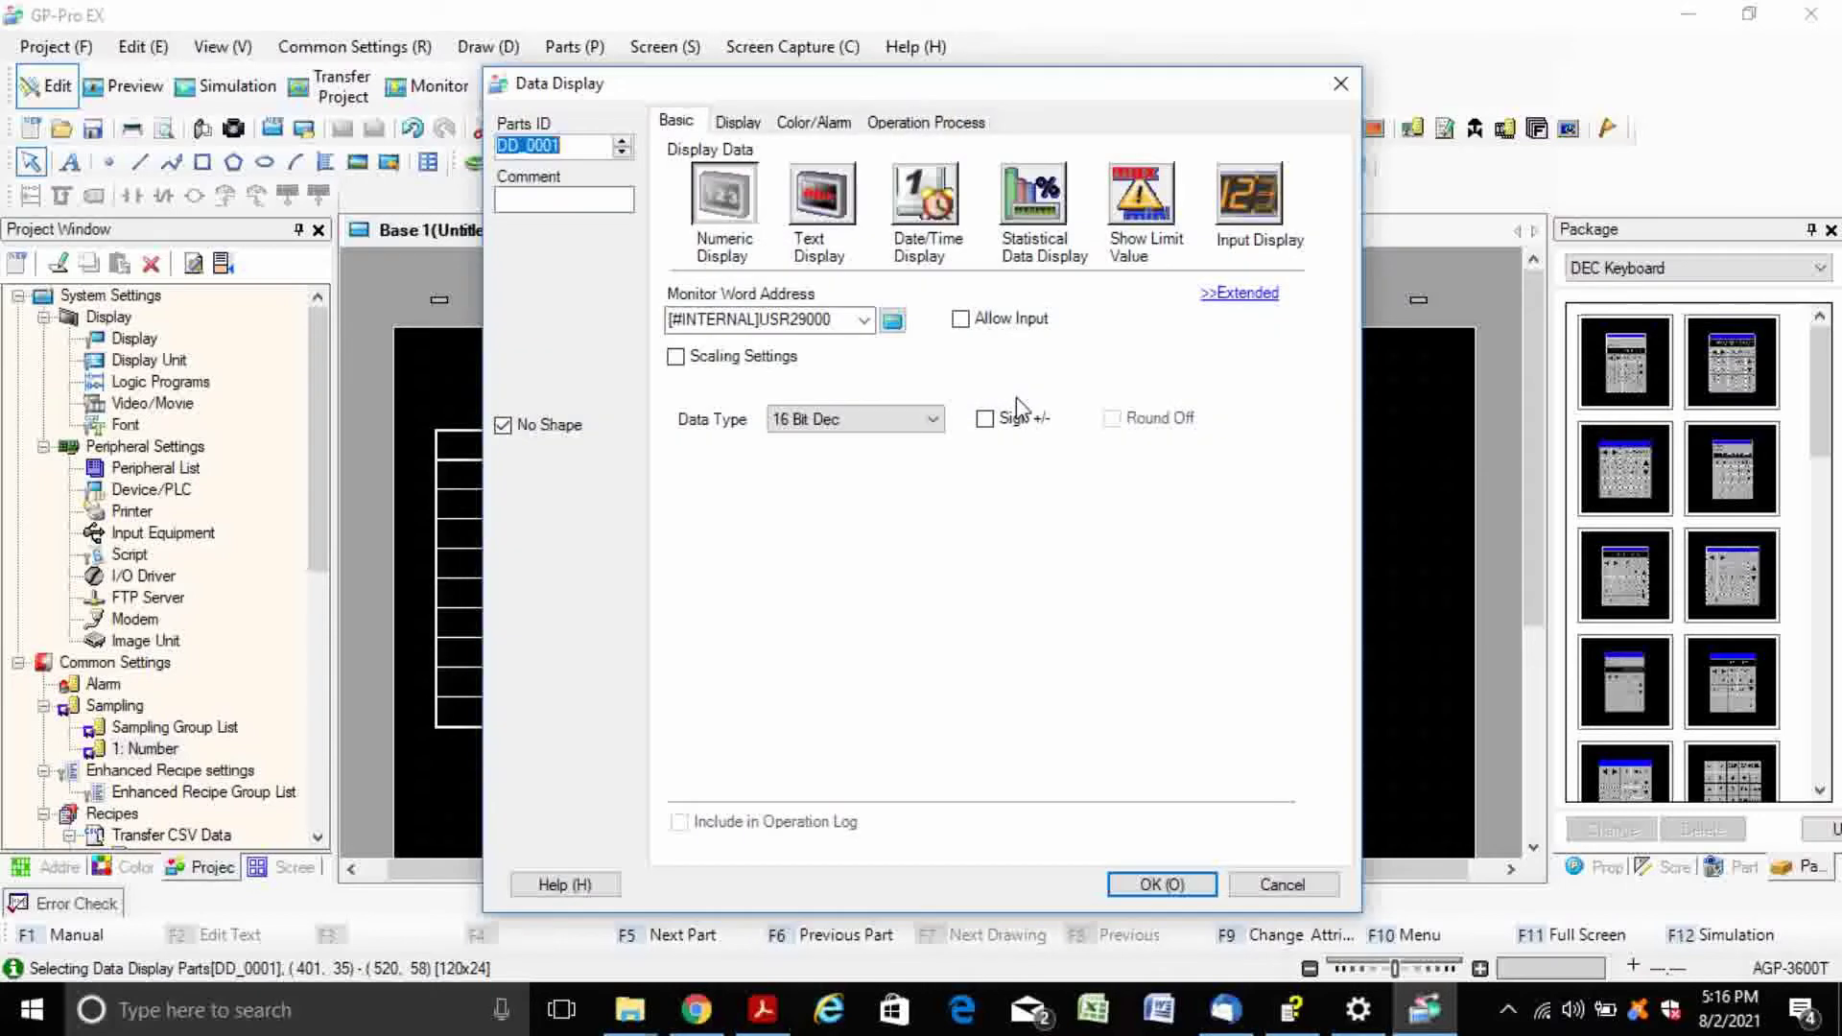
{"action": "left_click", "coordinate": [867, 321]}
{"action": "scroll", "coordinate": [868, 322], "scroll_direction": "up", "scroll_amount": 3}
{"action": "left_click", "coordinate": [866, 321]}
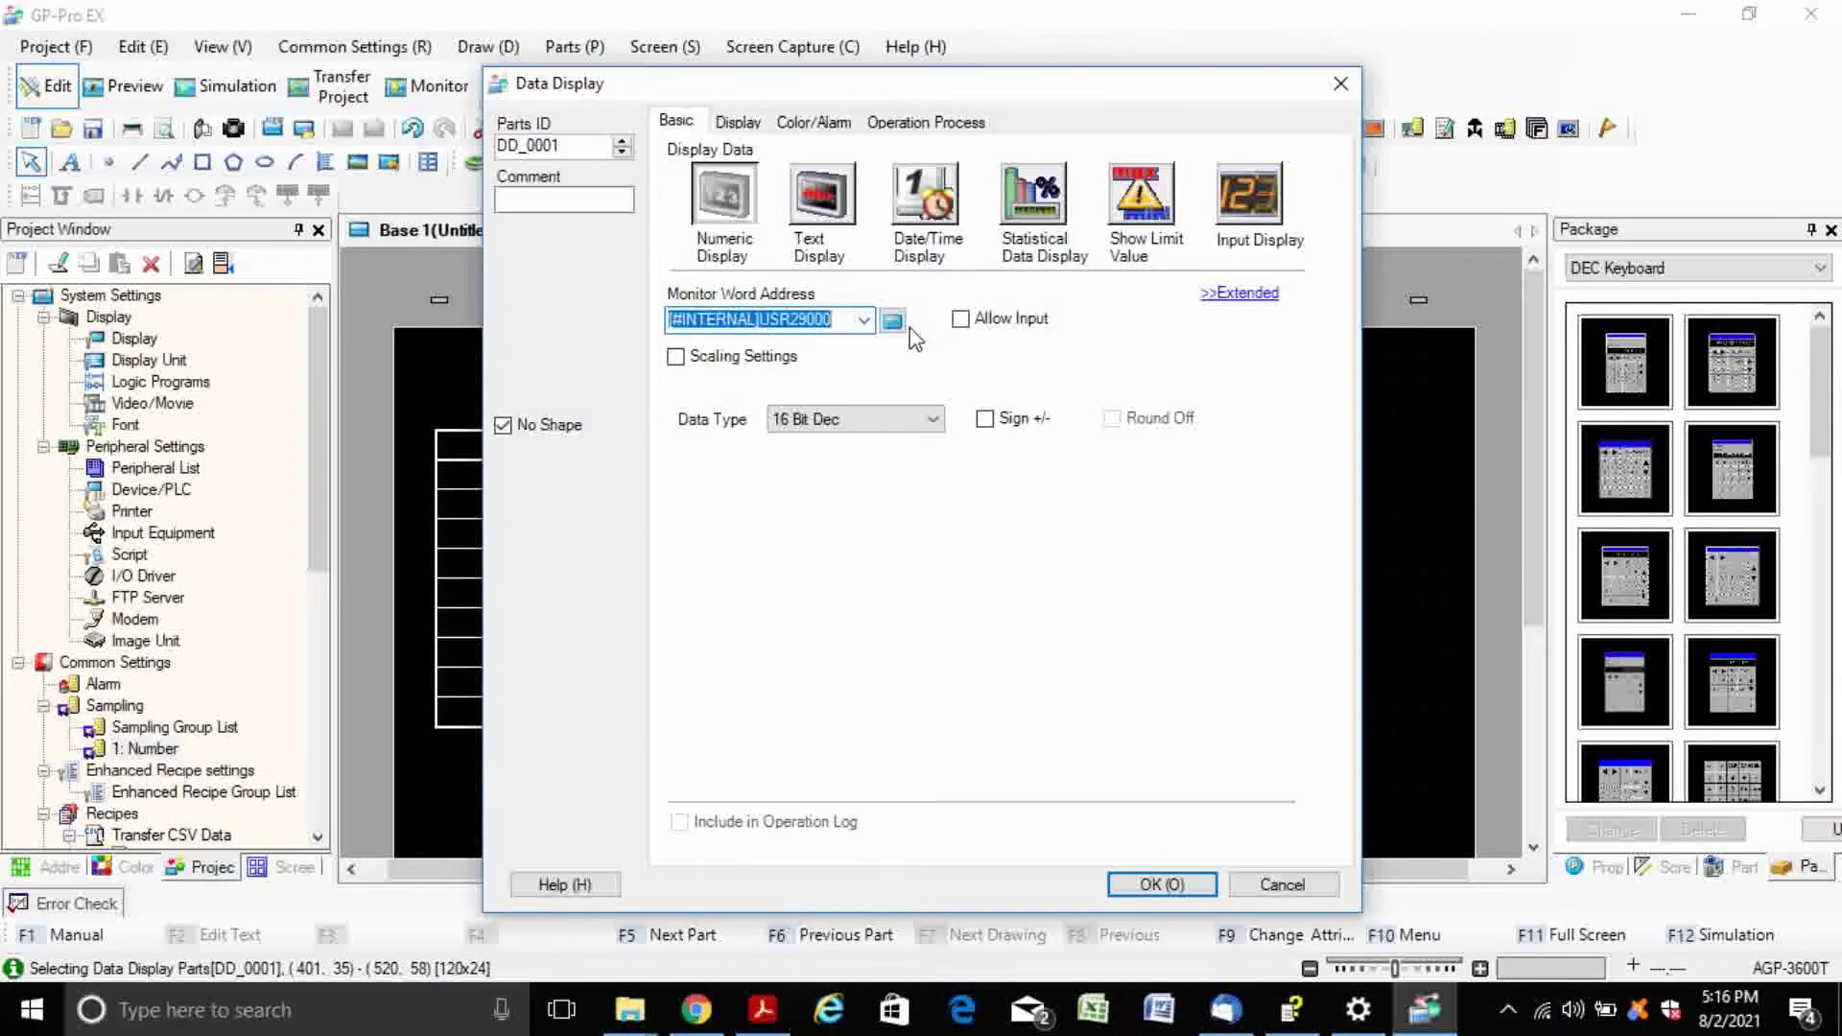
{"action": "left_click", "coordinate": [892, 320]}
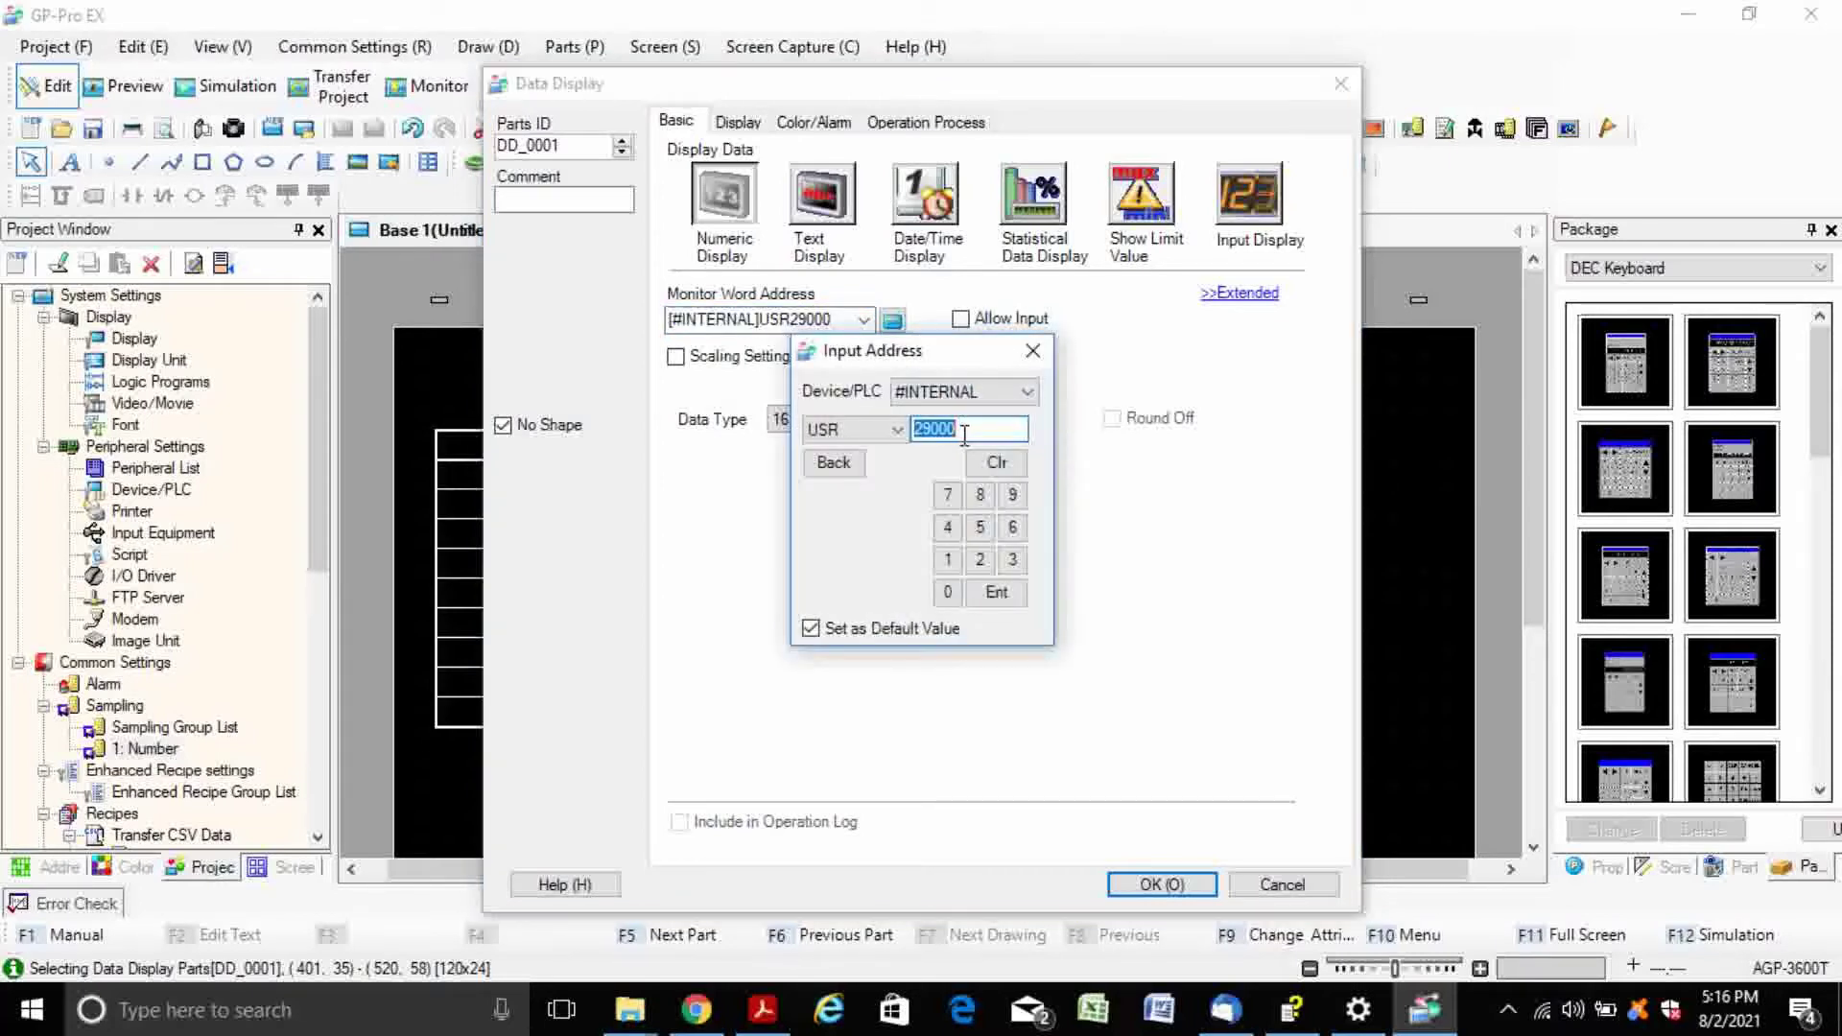
{"action": "left_click", "coordinate": [920, 429]}
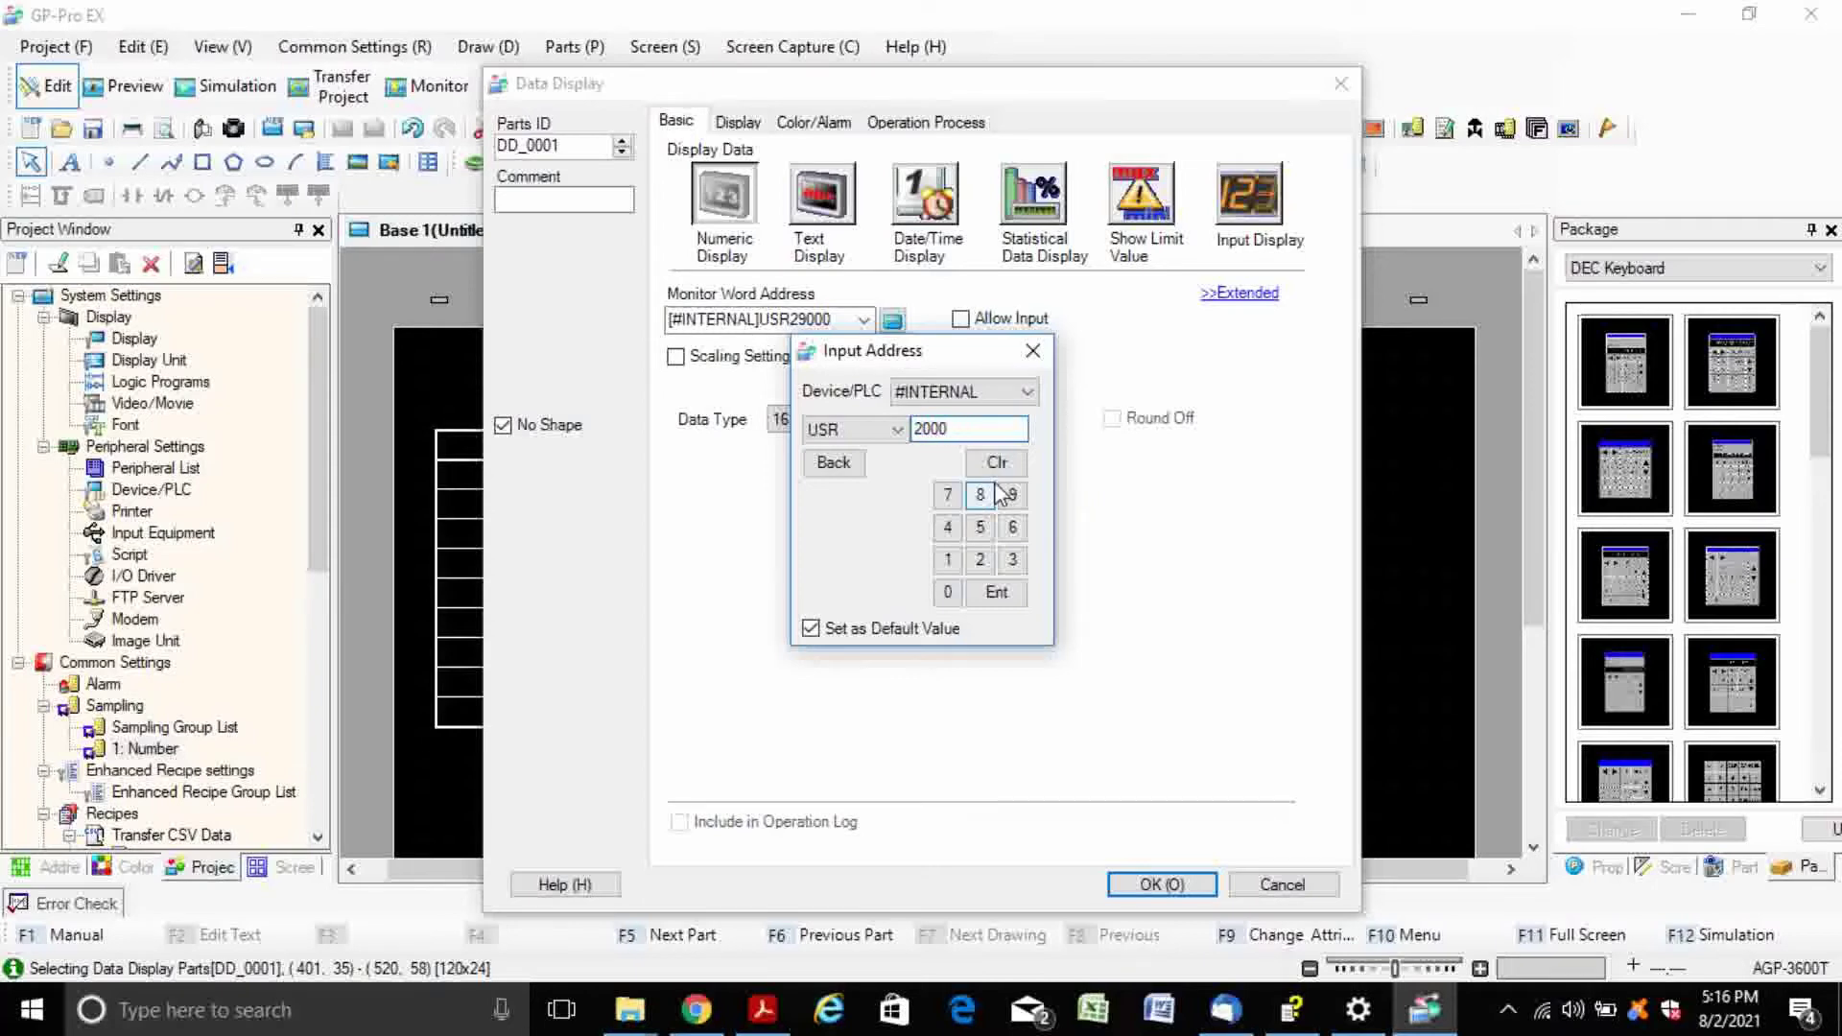
{"action": "type", "text": "00"}
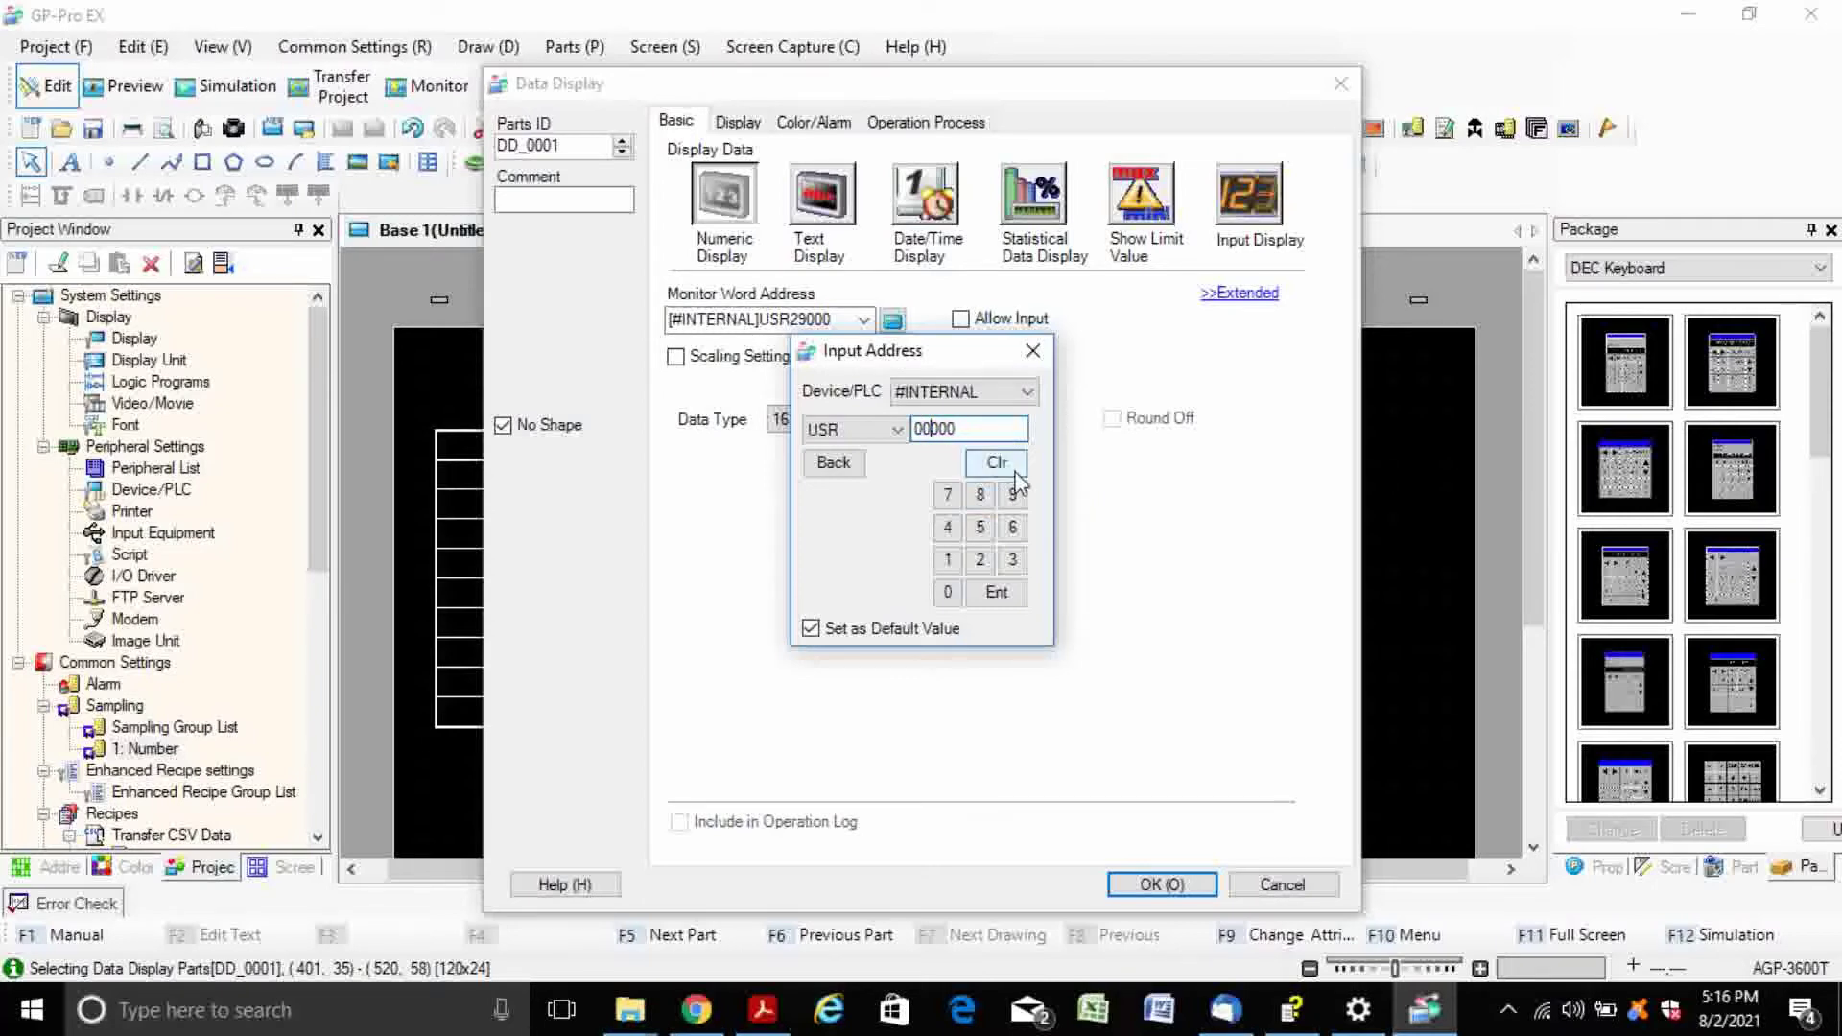
{"action": "left_click", "coordinate": [997, 592]}
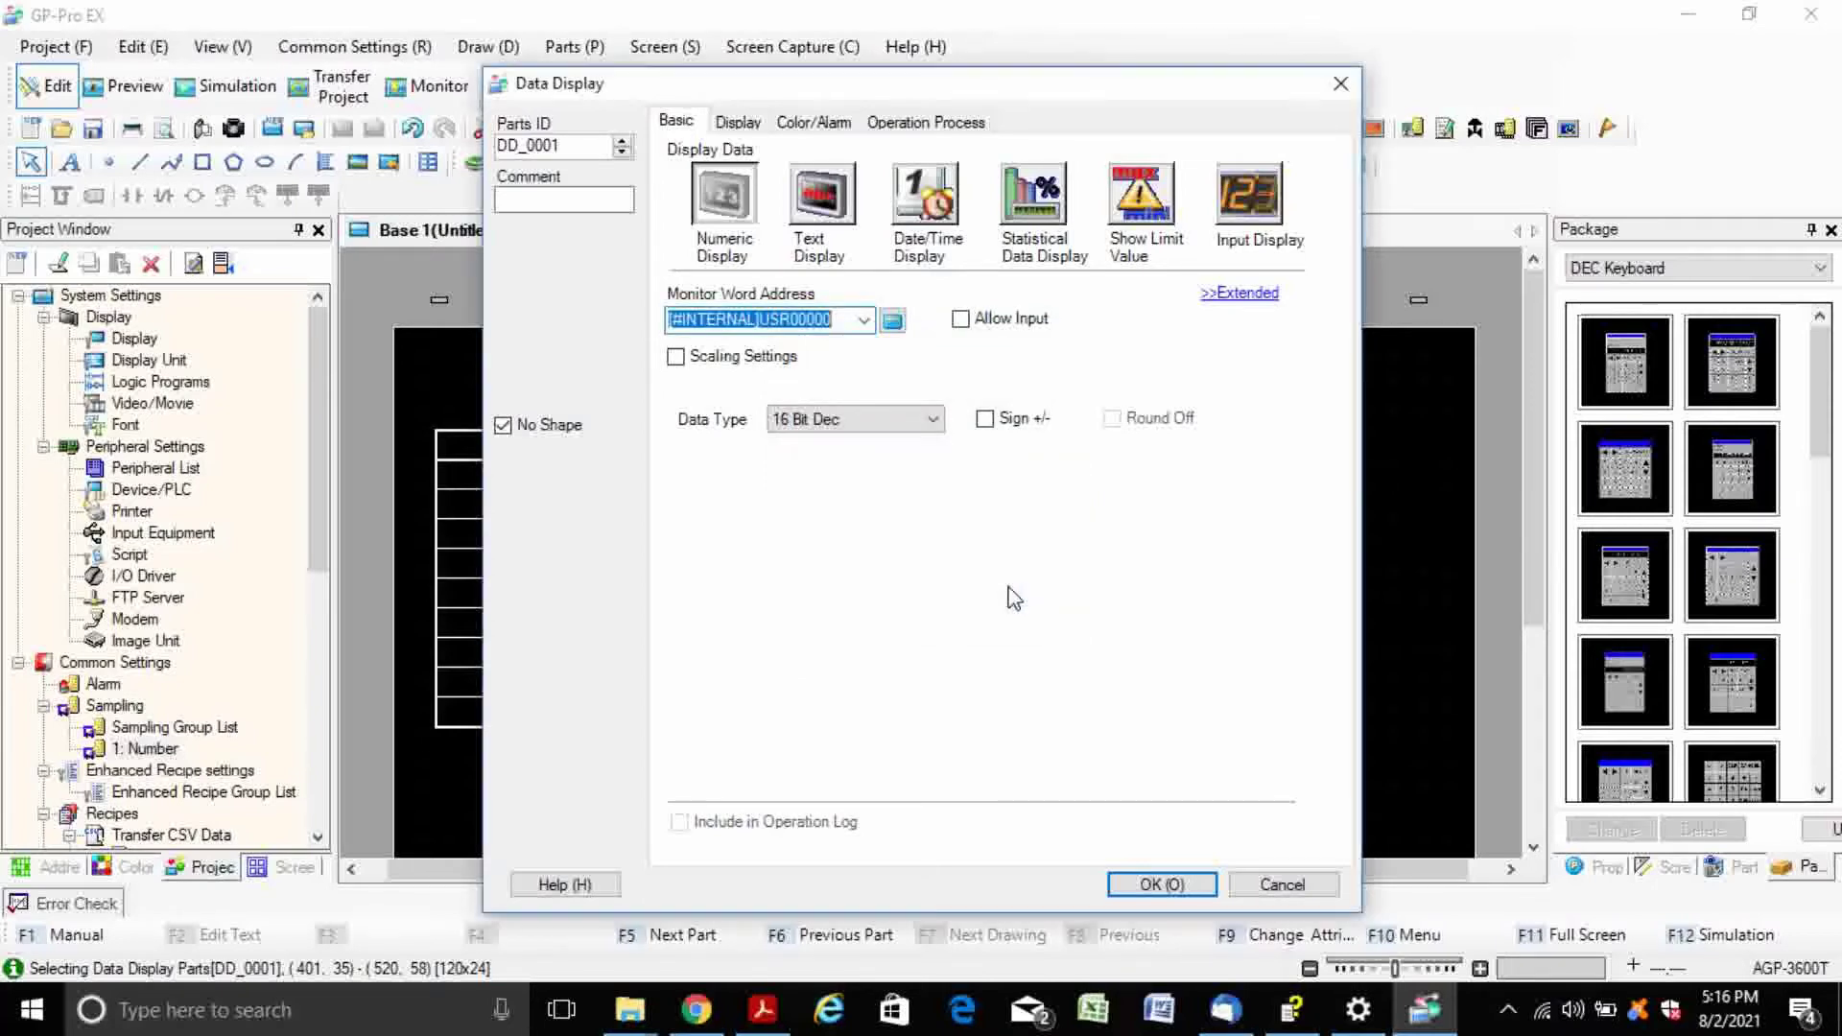
{"action": "left_click", "coordinate": [964, 320]}
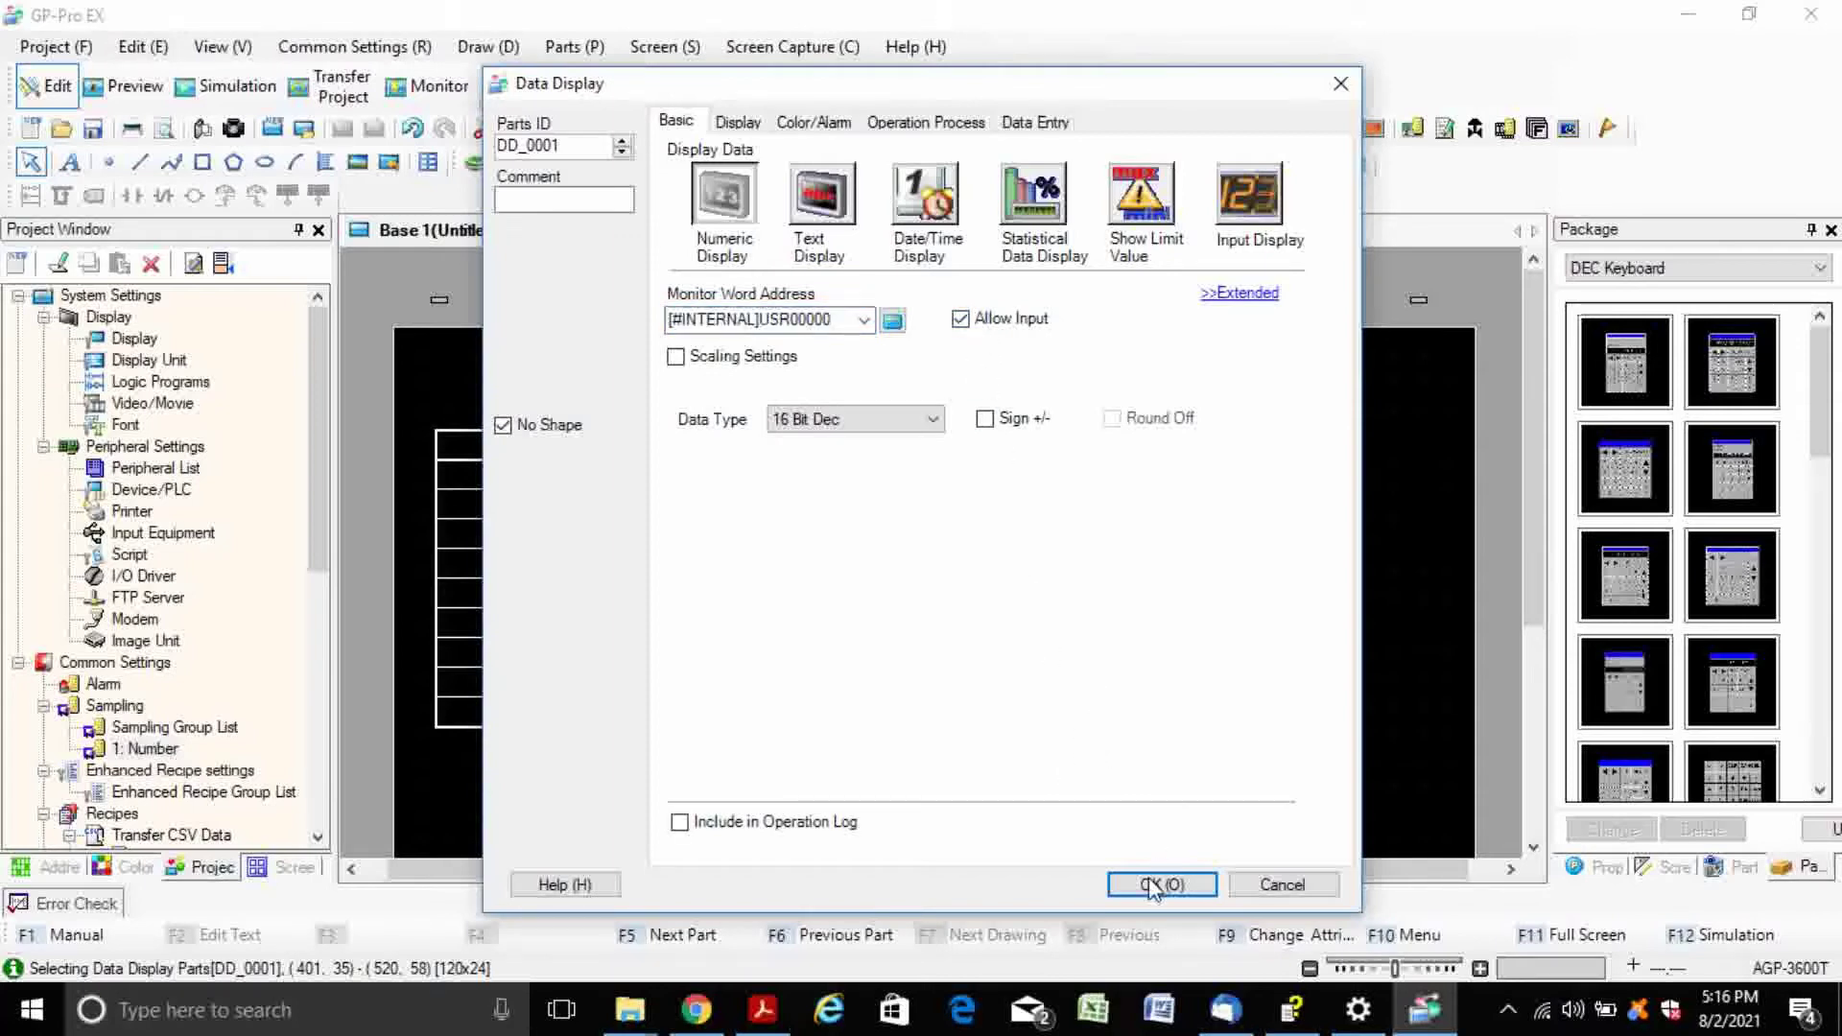
- Confirm the left display, then make the right display accept input at address USR00000
{"action": "left_click", "coordinate": [1183, 892]}
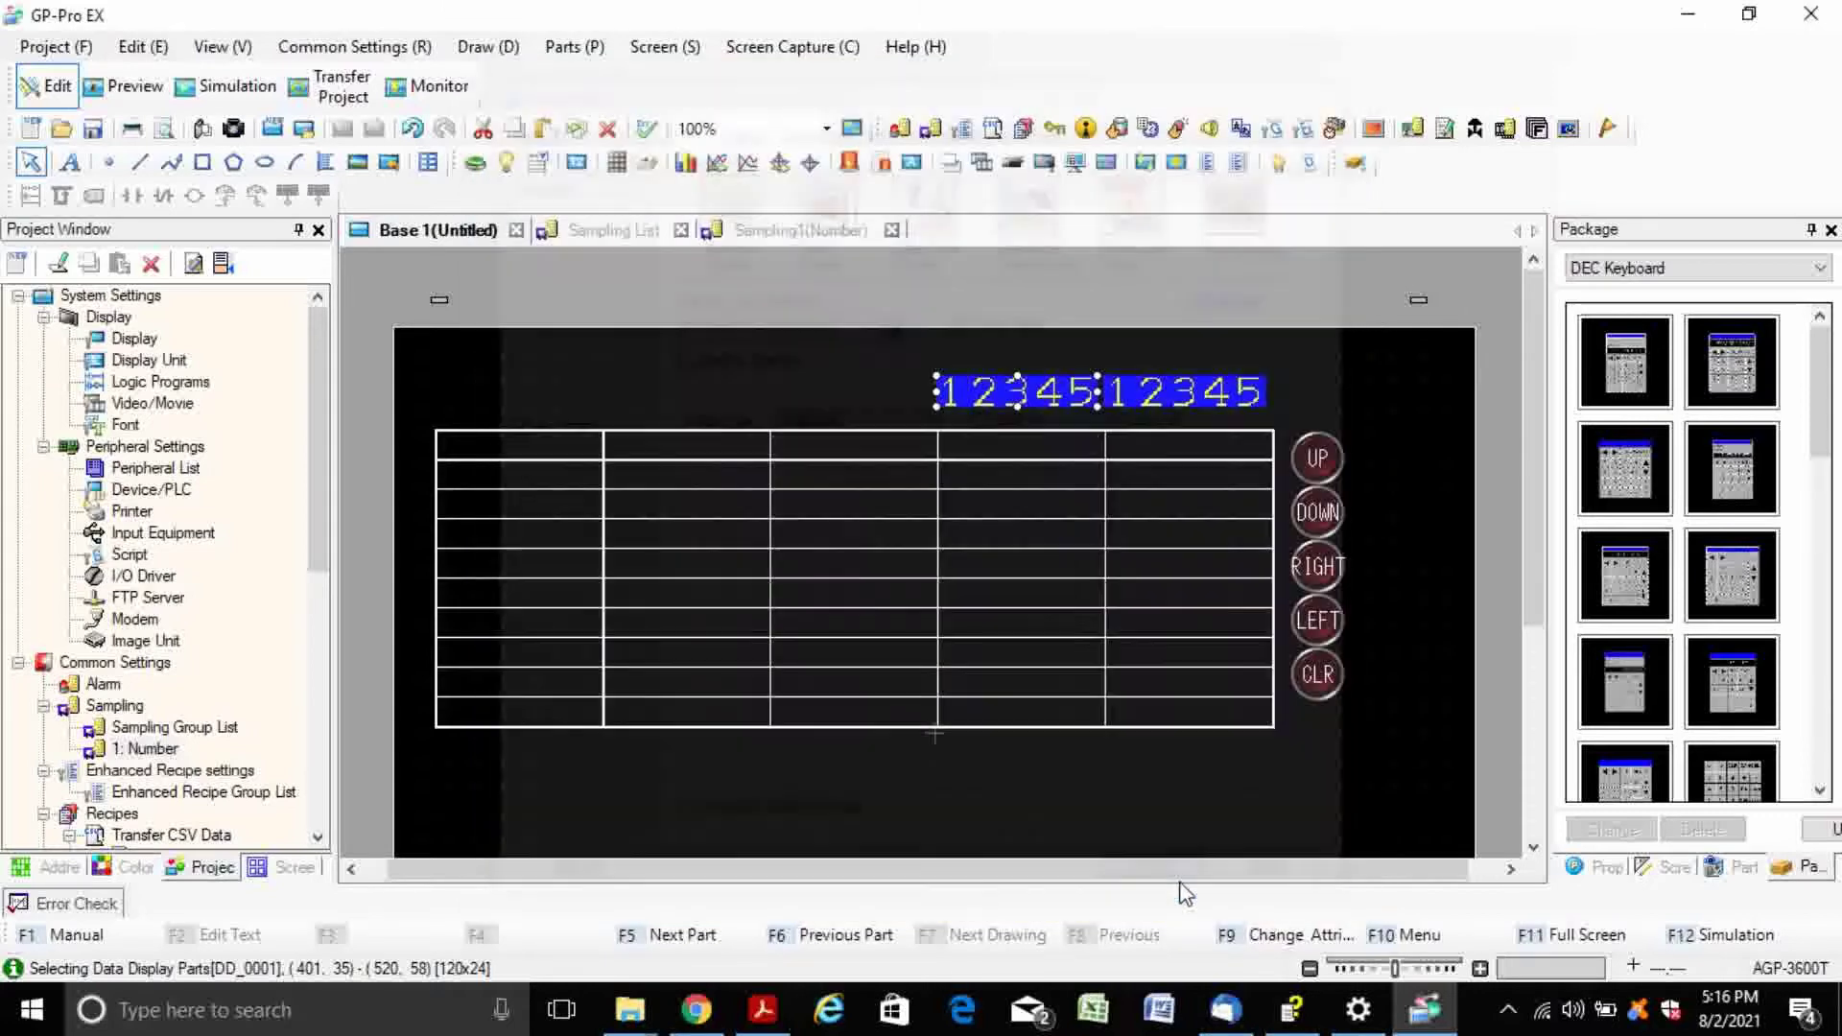
{"action": "double_click", "coordinate": [1186, 396]}
{"action": "left_click", "coordinate": [960, 319]}
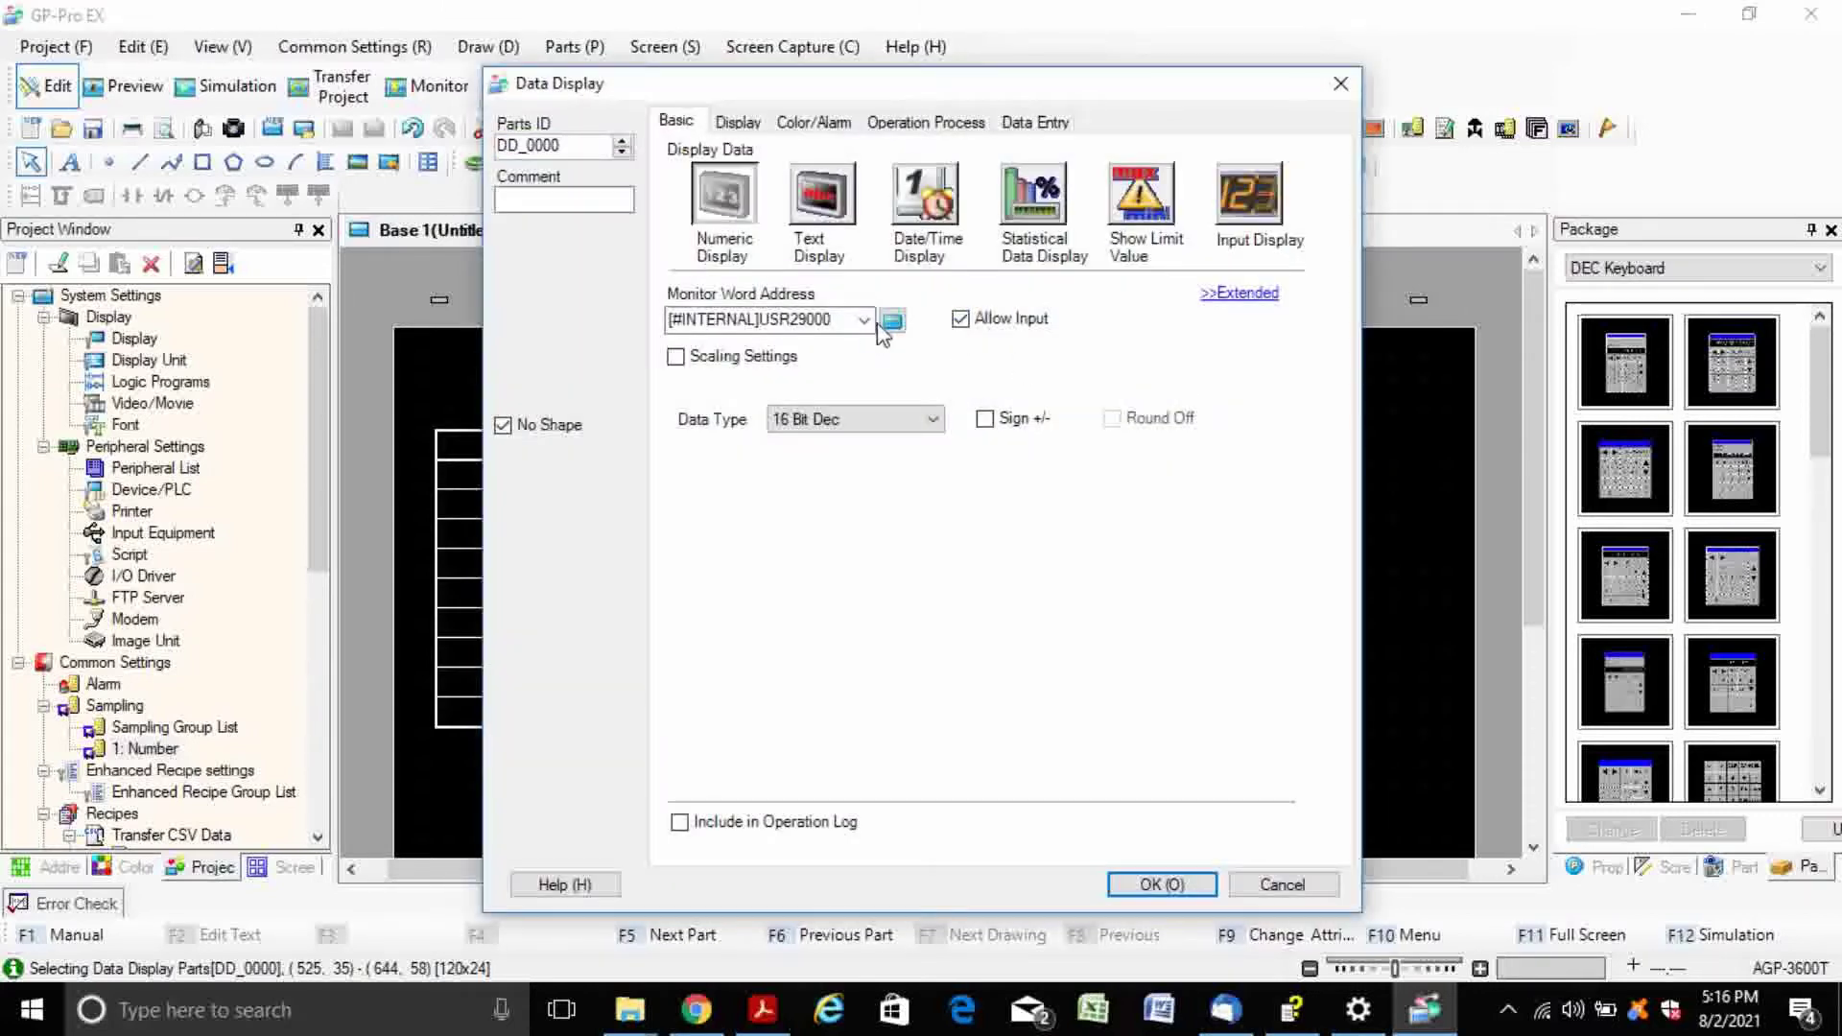
{"action": "left_click", "coordinate": [892, 321]}
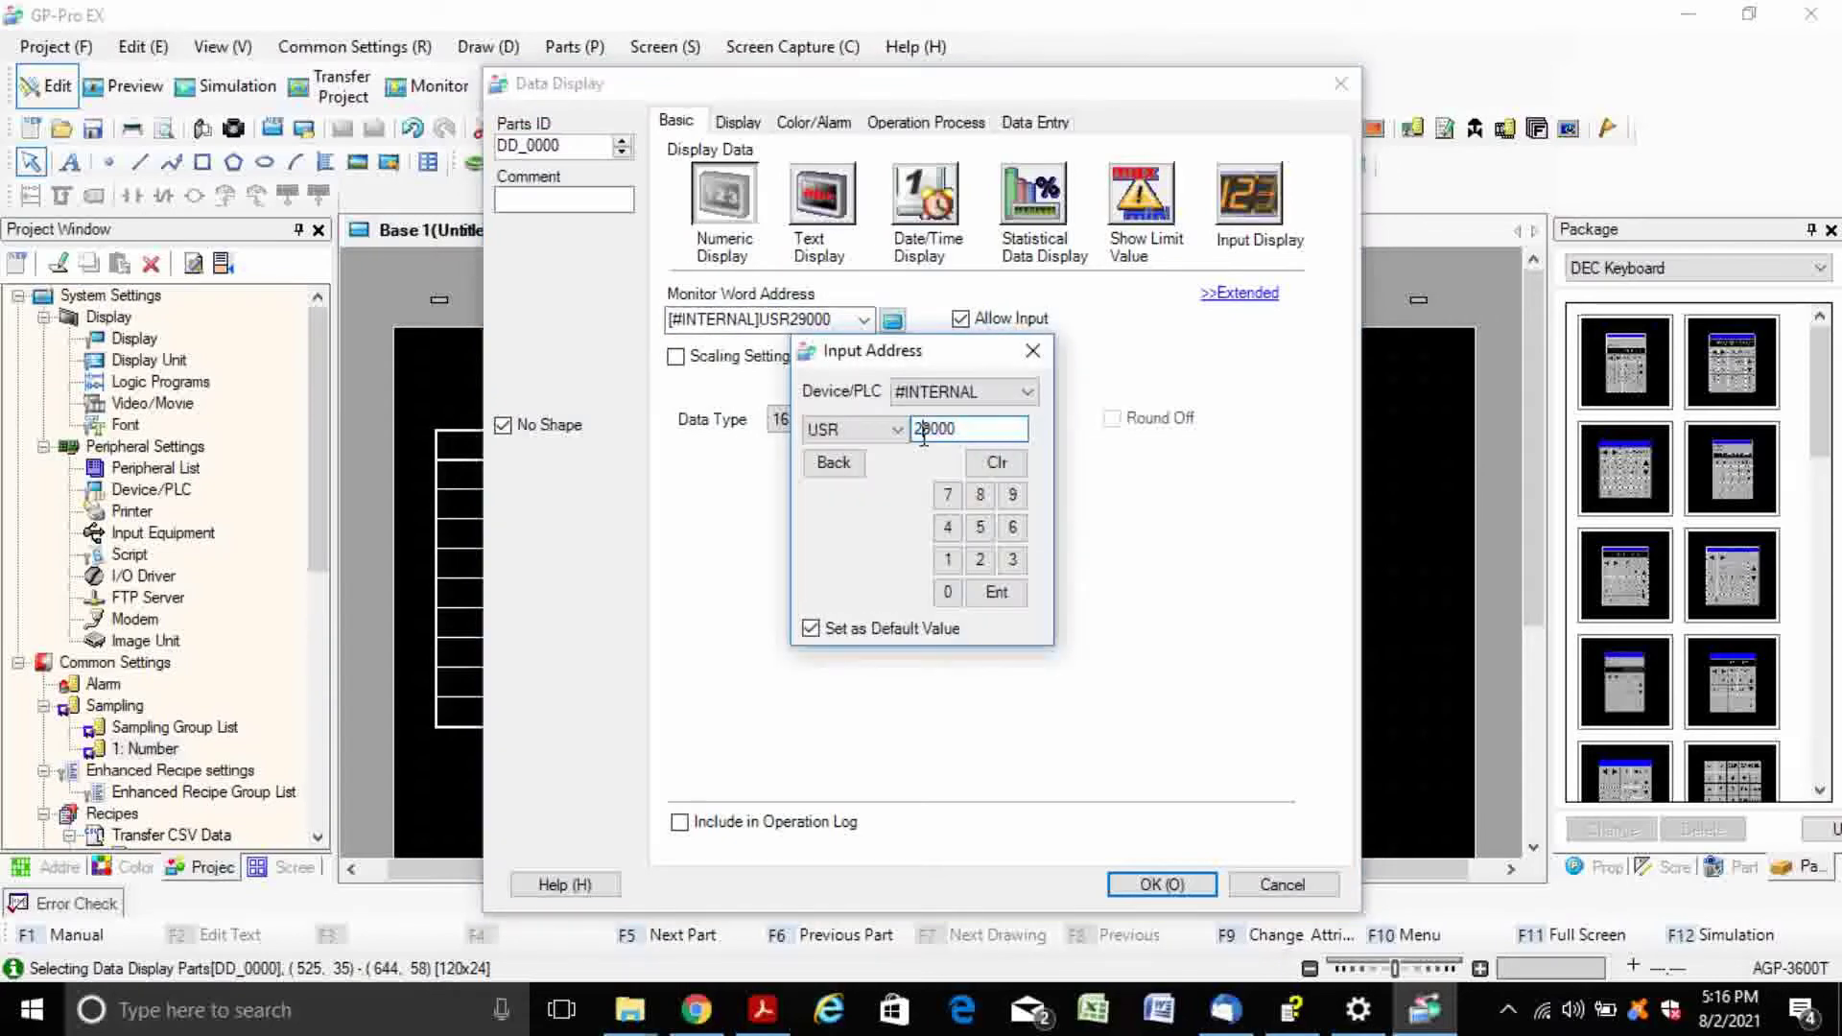
{"action": "key", "text": "Delete"}
{"action": "key", "text": "BackSpace"}
{"action": "type", "text": "00"}
{"action": "left_click", "coordinate": [997, 592]}
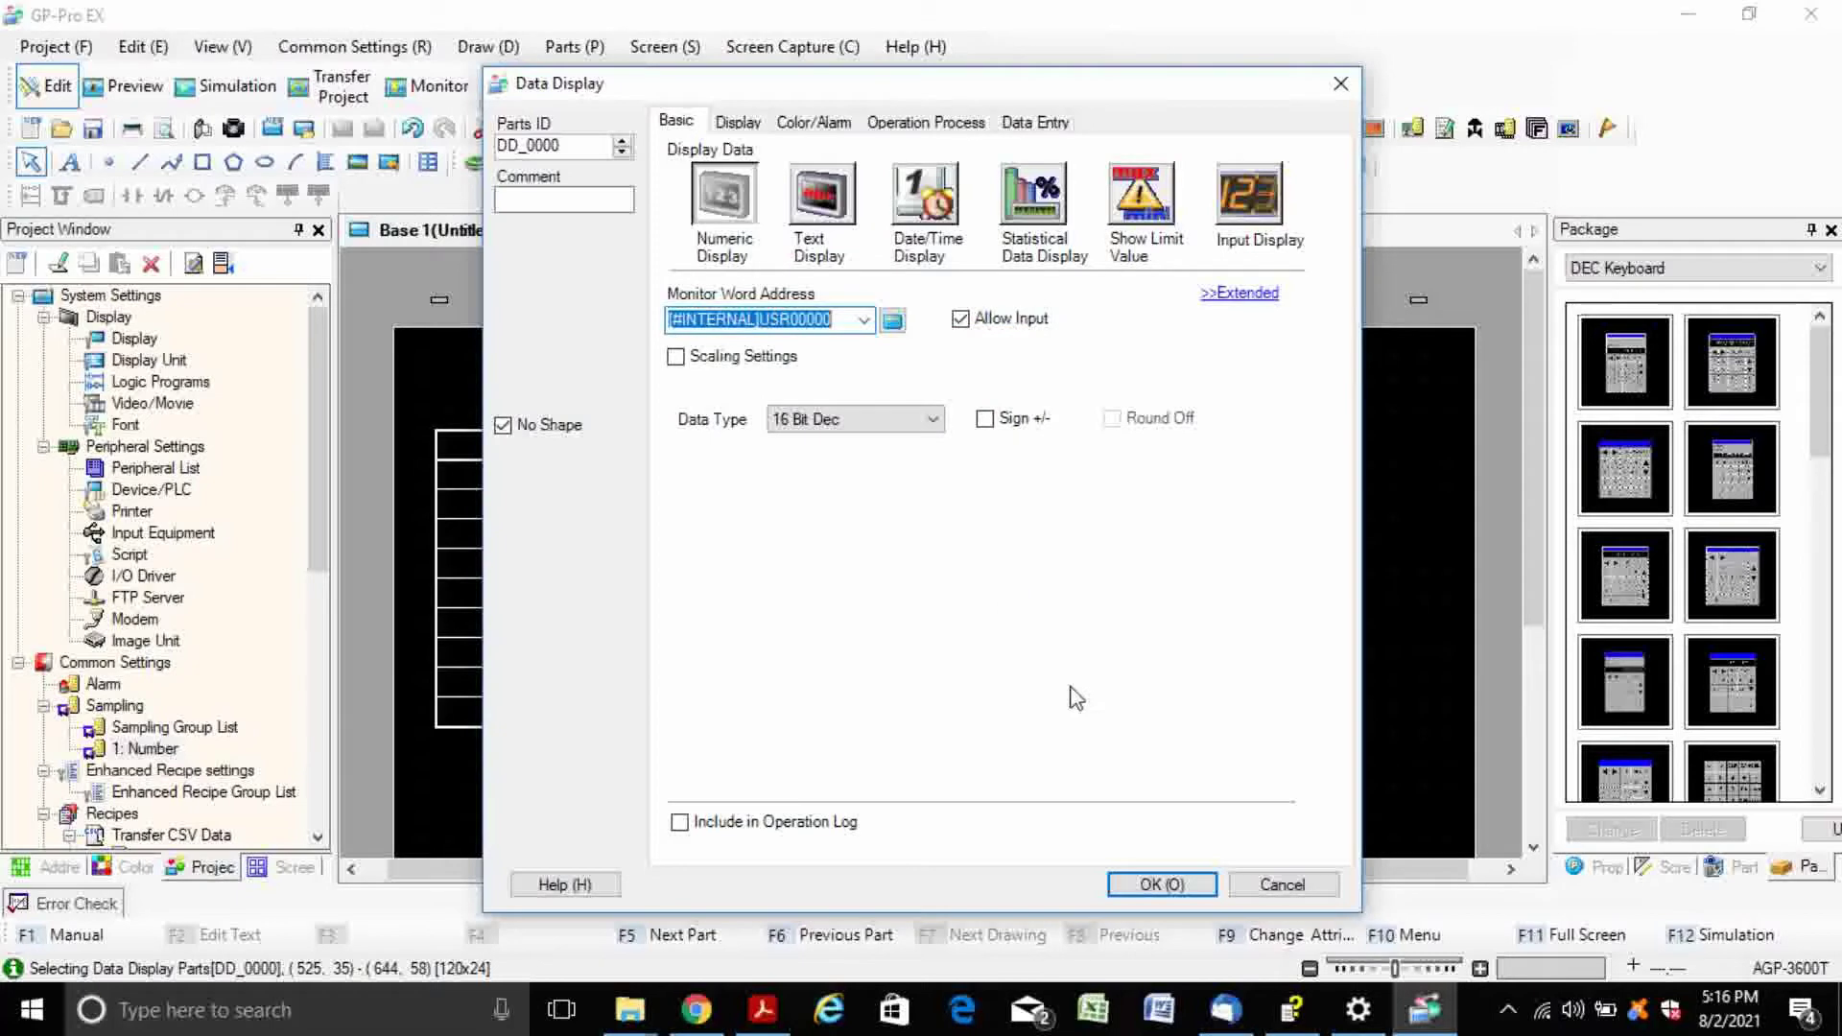
{"action": "left_click", "coordinate": [1163, 884]}
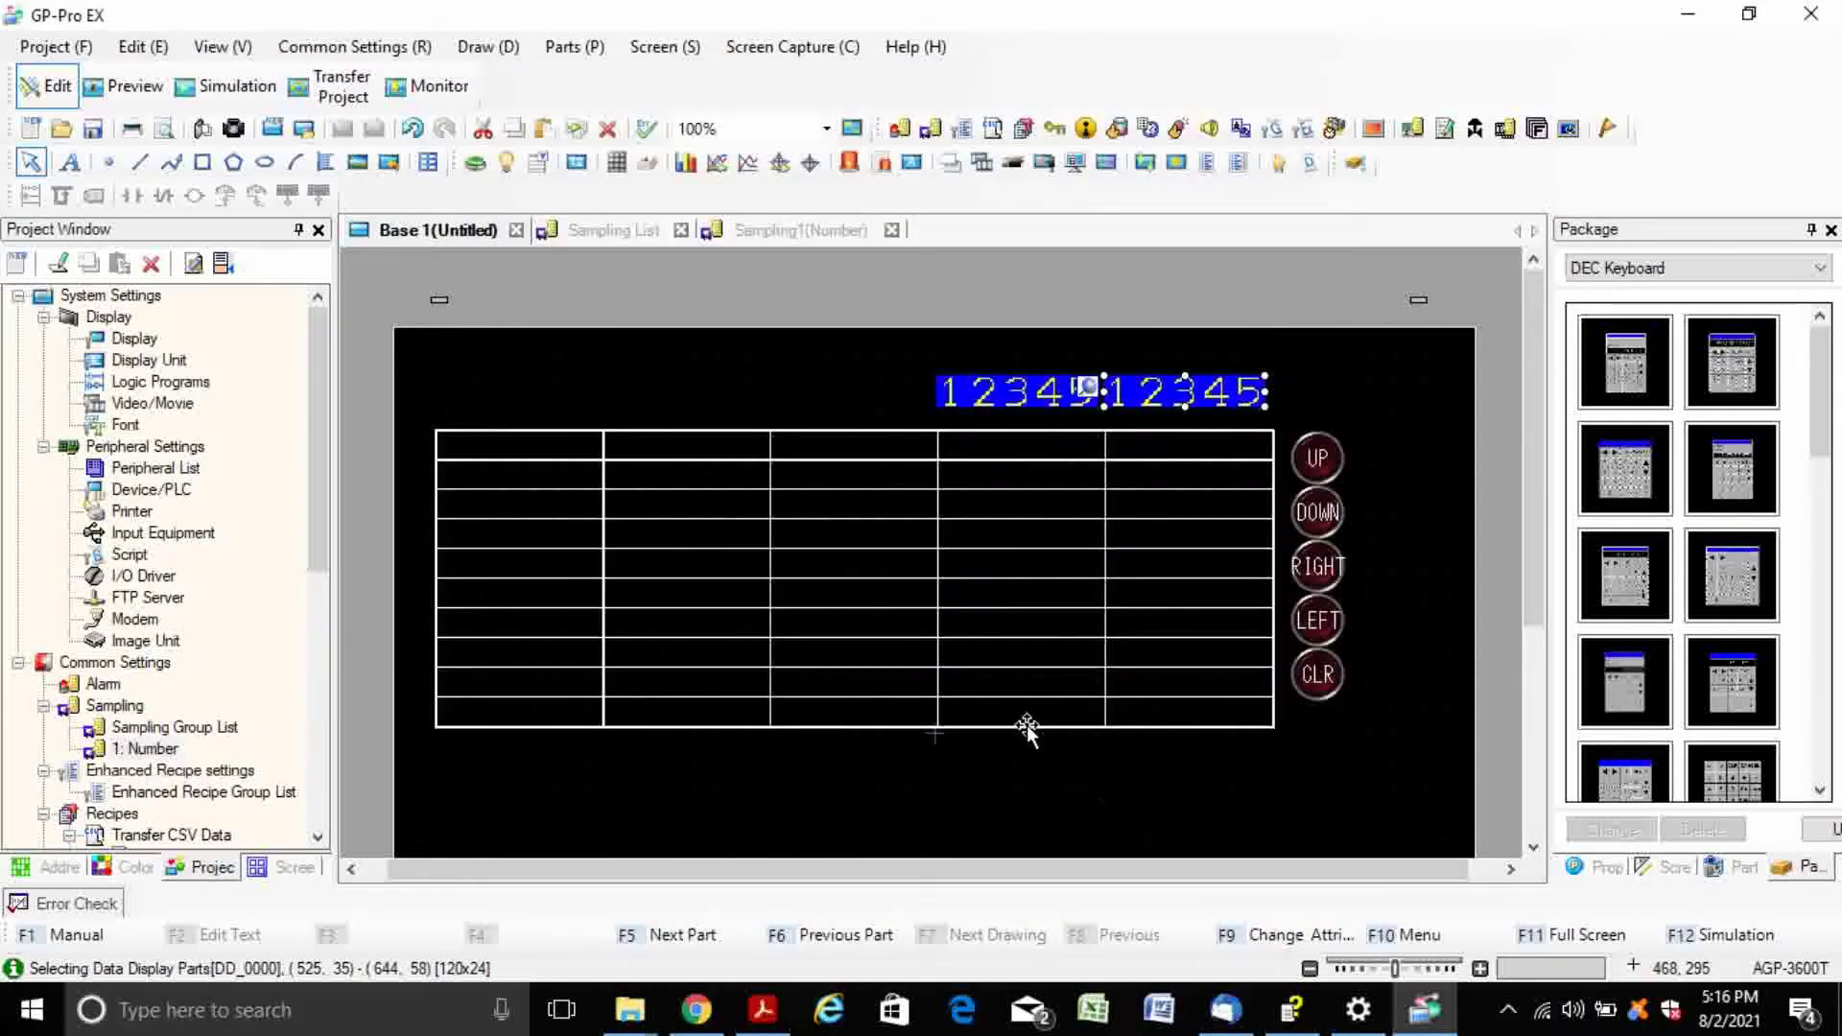
- Deselect the data display and scroll to review Base 1
{"action": "left_click", "coordinate": [1024, 757]}
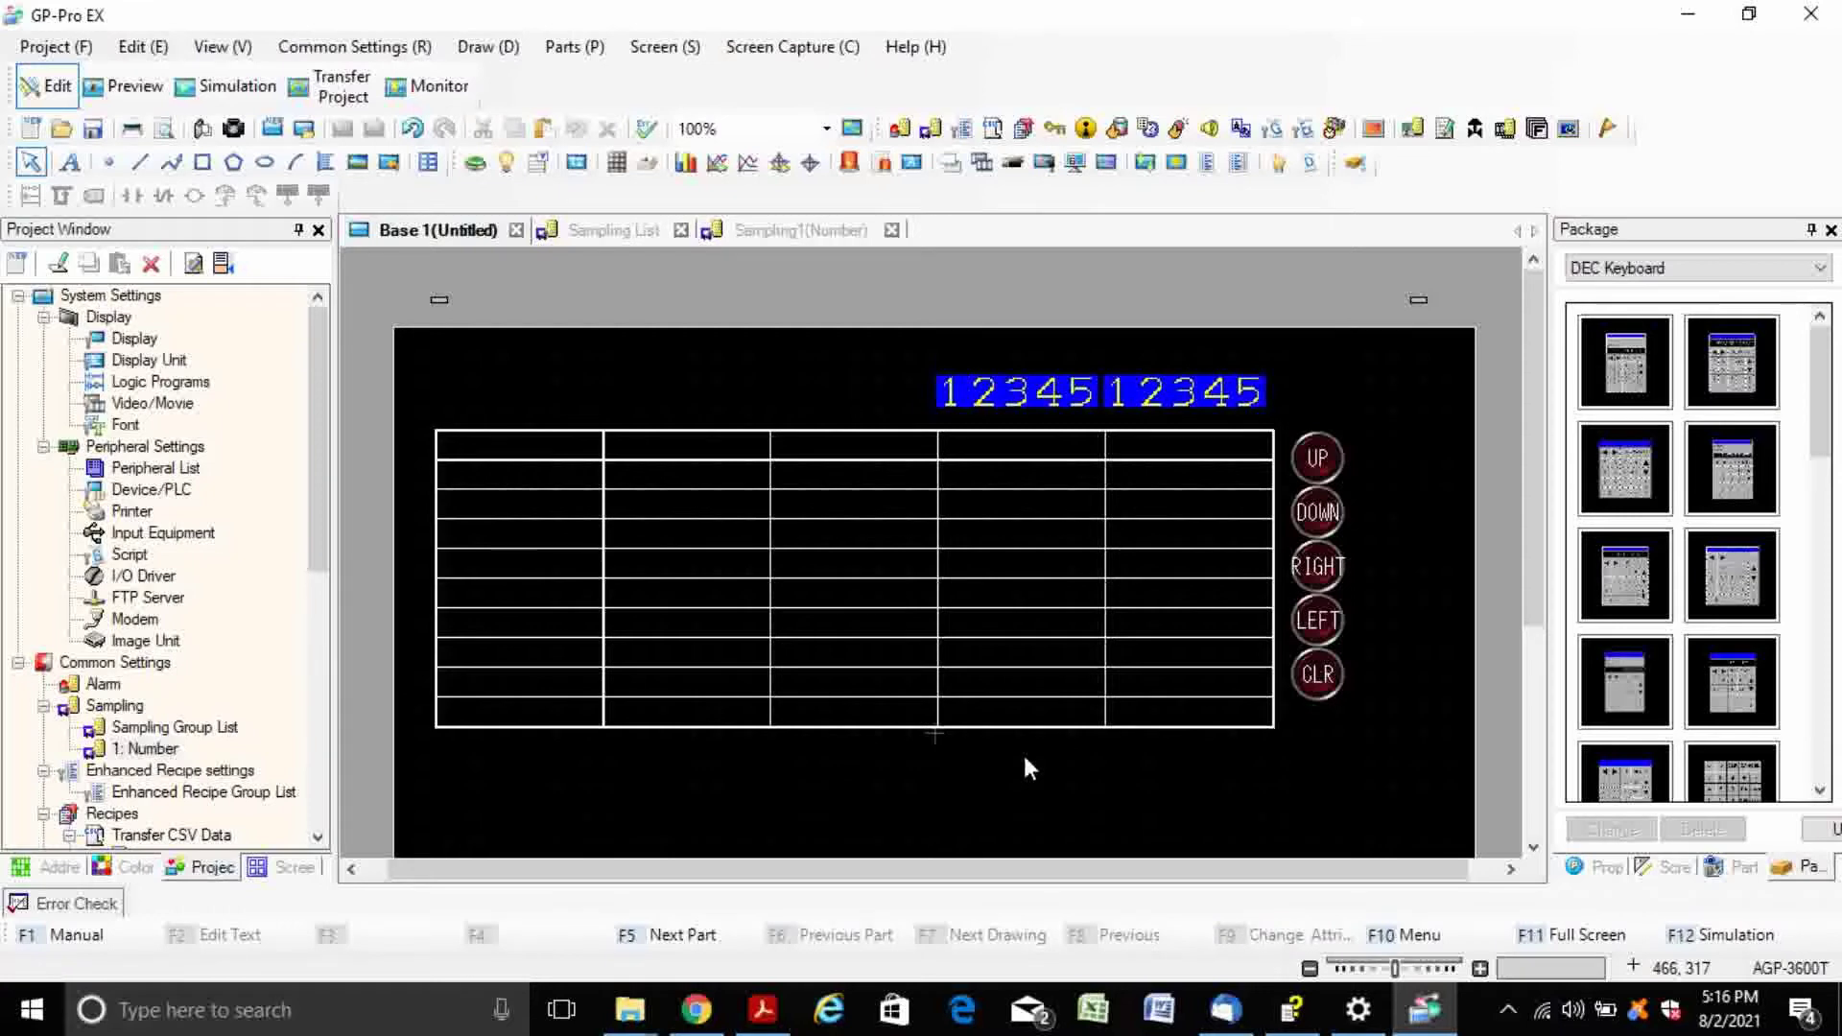
{"action": "scroll", "coordinate": [990, 750], "scroll_direction": "down", "scroll_amount": 3}
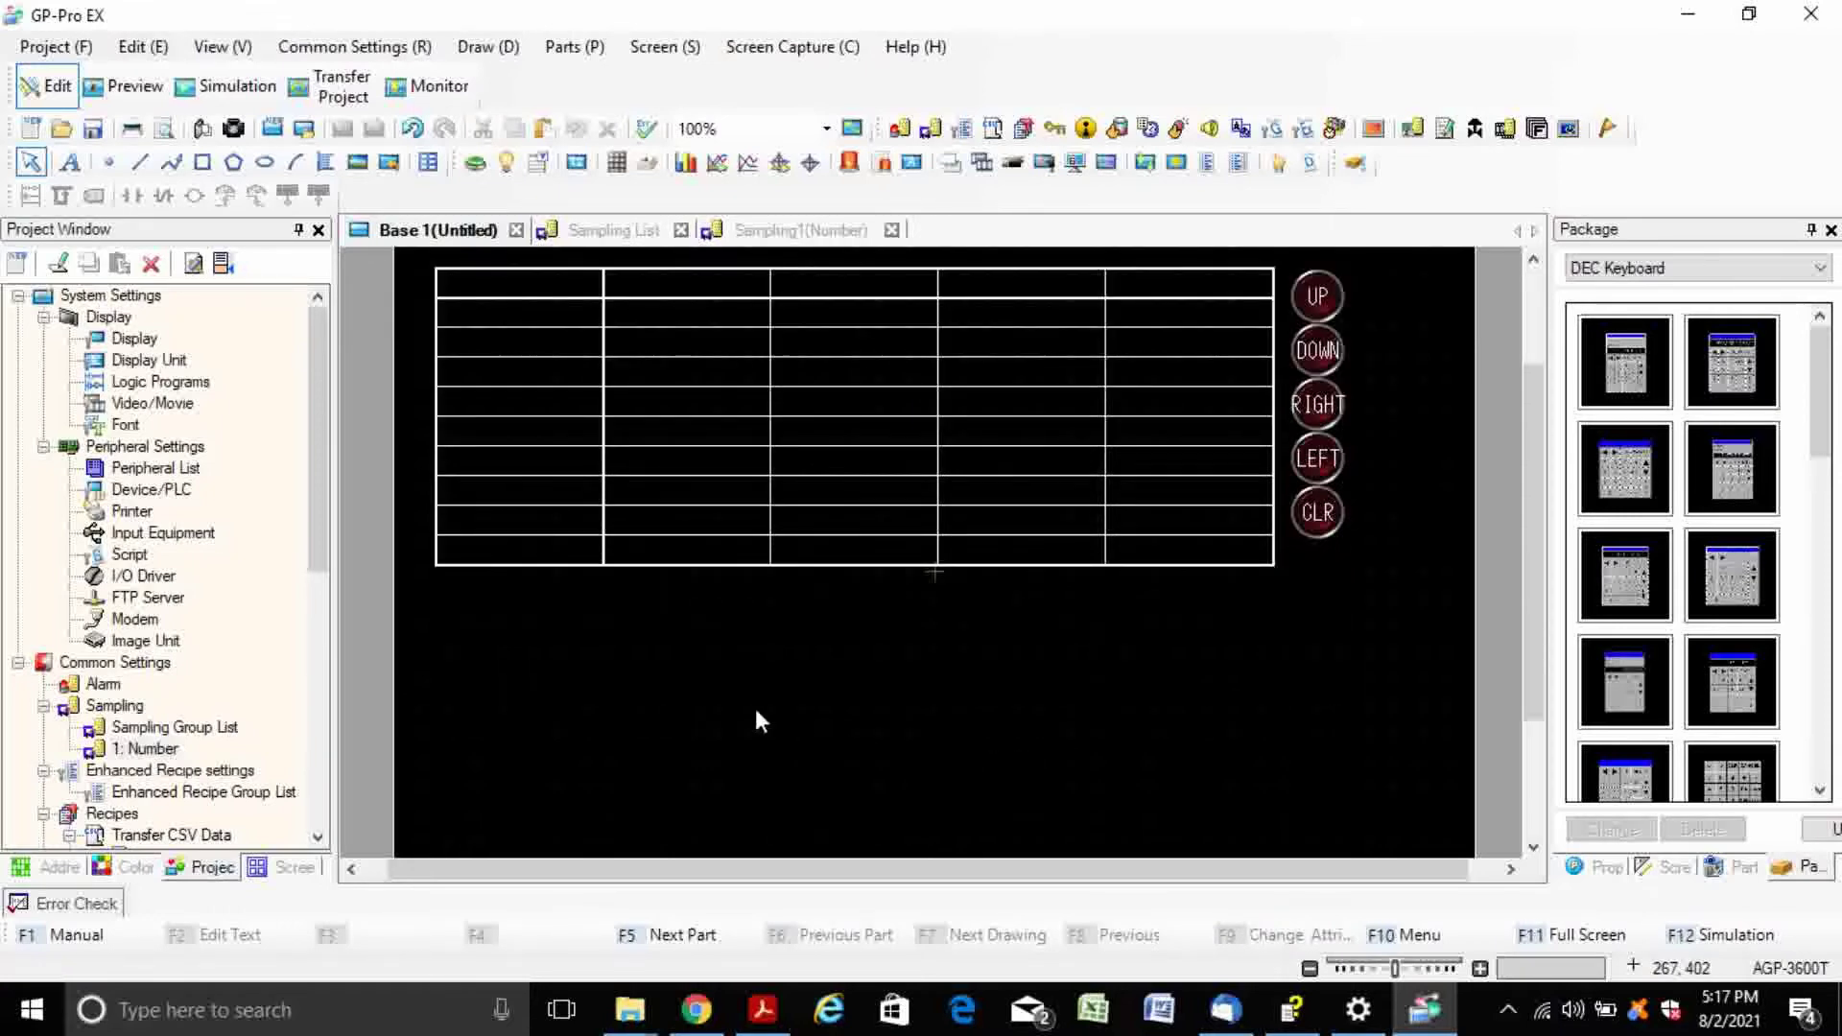
{"action": "scroll", "coordinate": [757, 712], "scroll_direction": "up", "scroll_amount": 3}
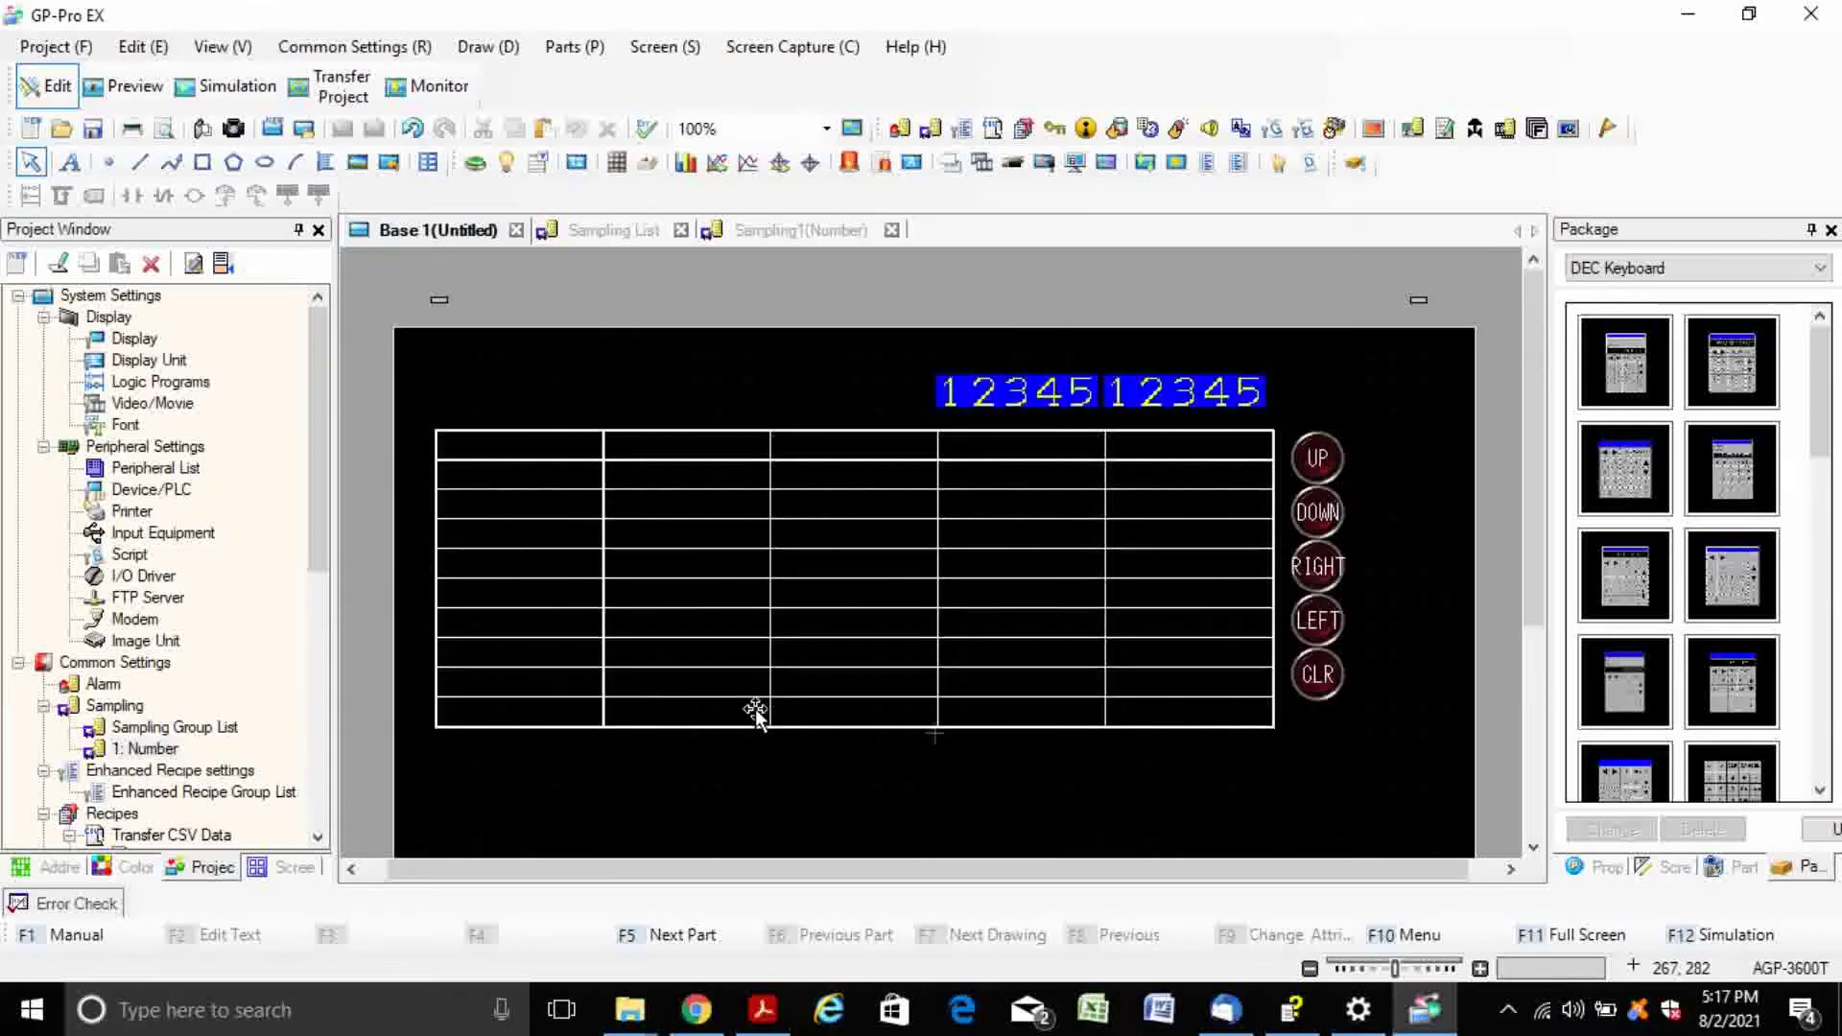
{"action": "scroll", "coordinate": [756, 708], "scroll_direction": "down", "scroll_amount": 3}
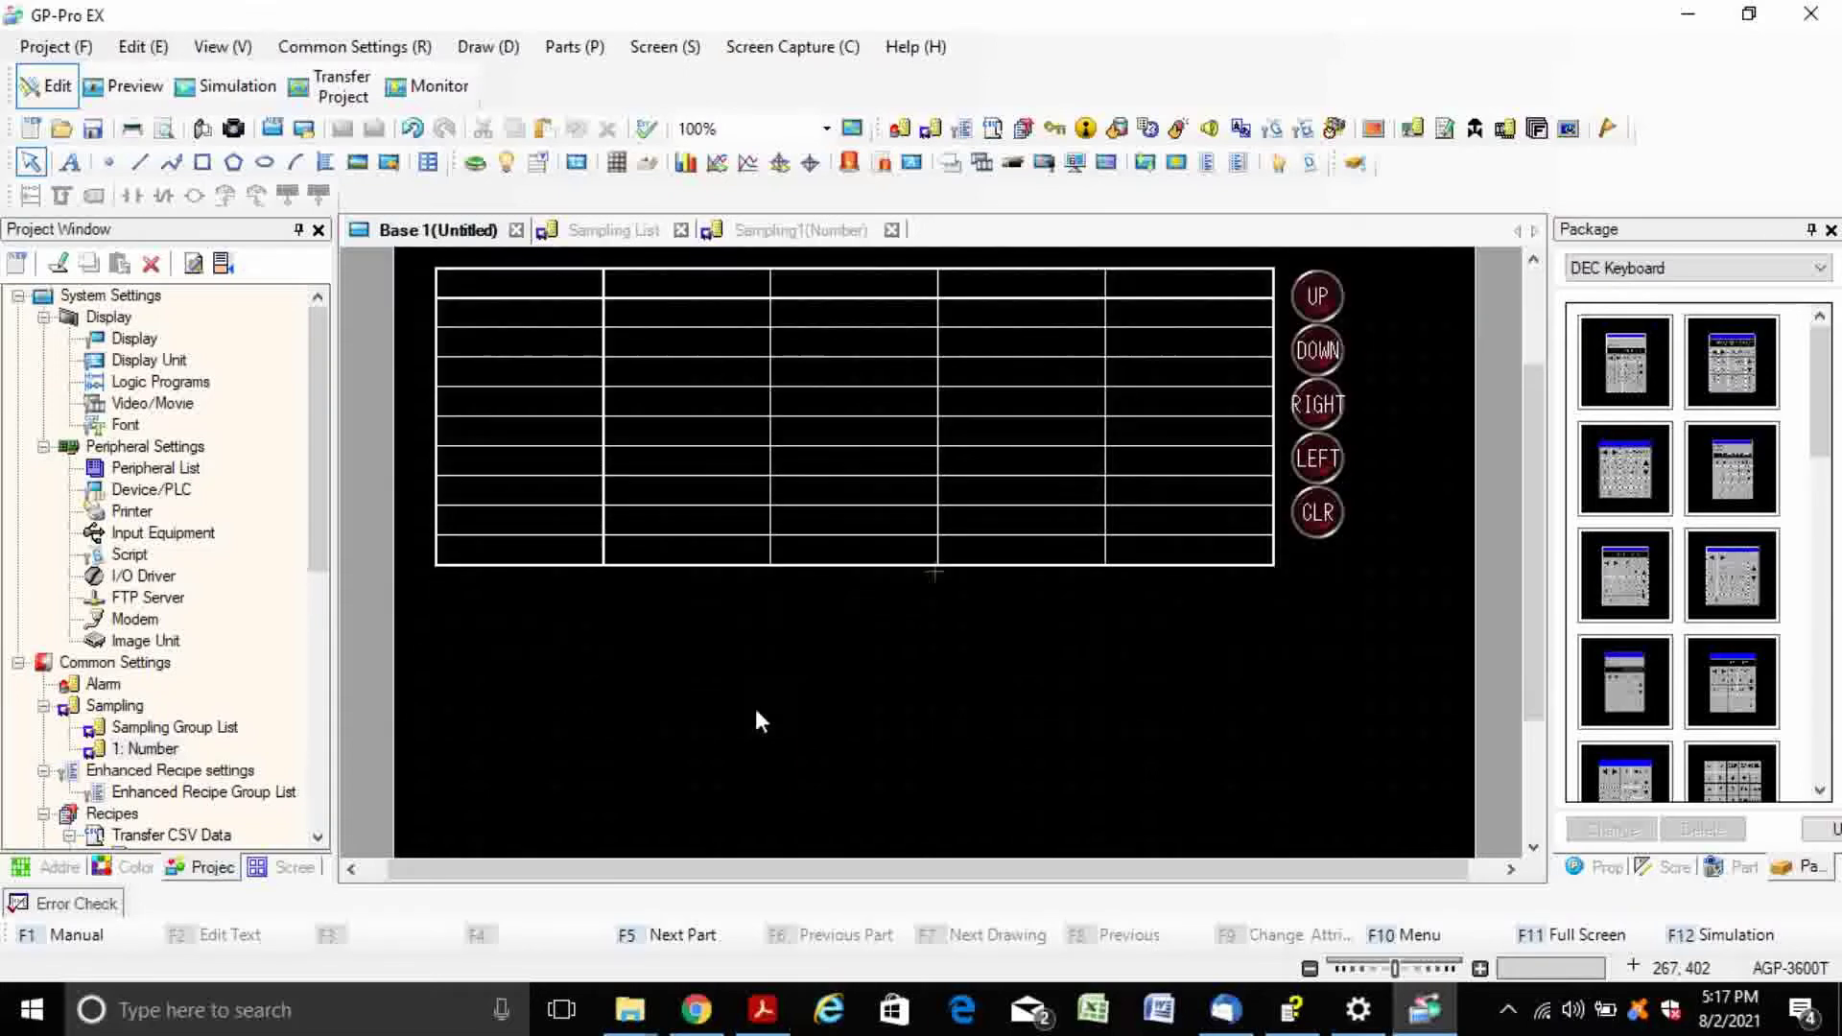
- Draw a round switch below the data table and enable its lamp on the Sampling bit
{"action": "left_click", "coordinate": [473, 165]}
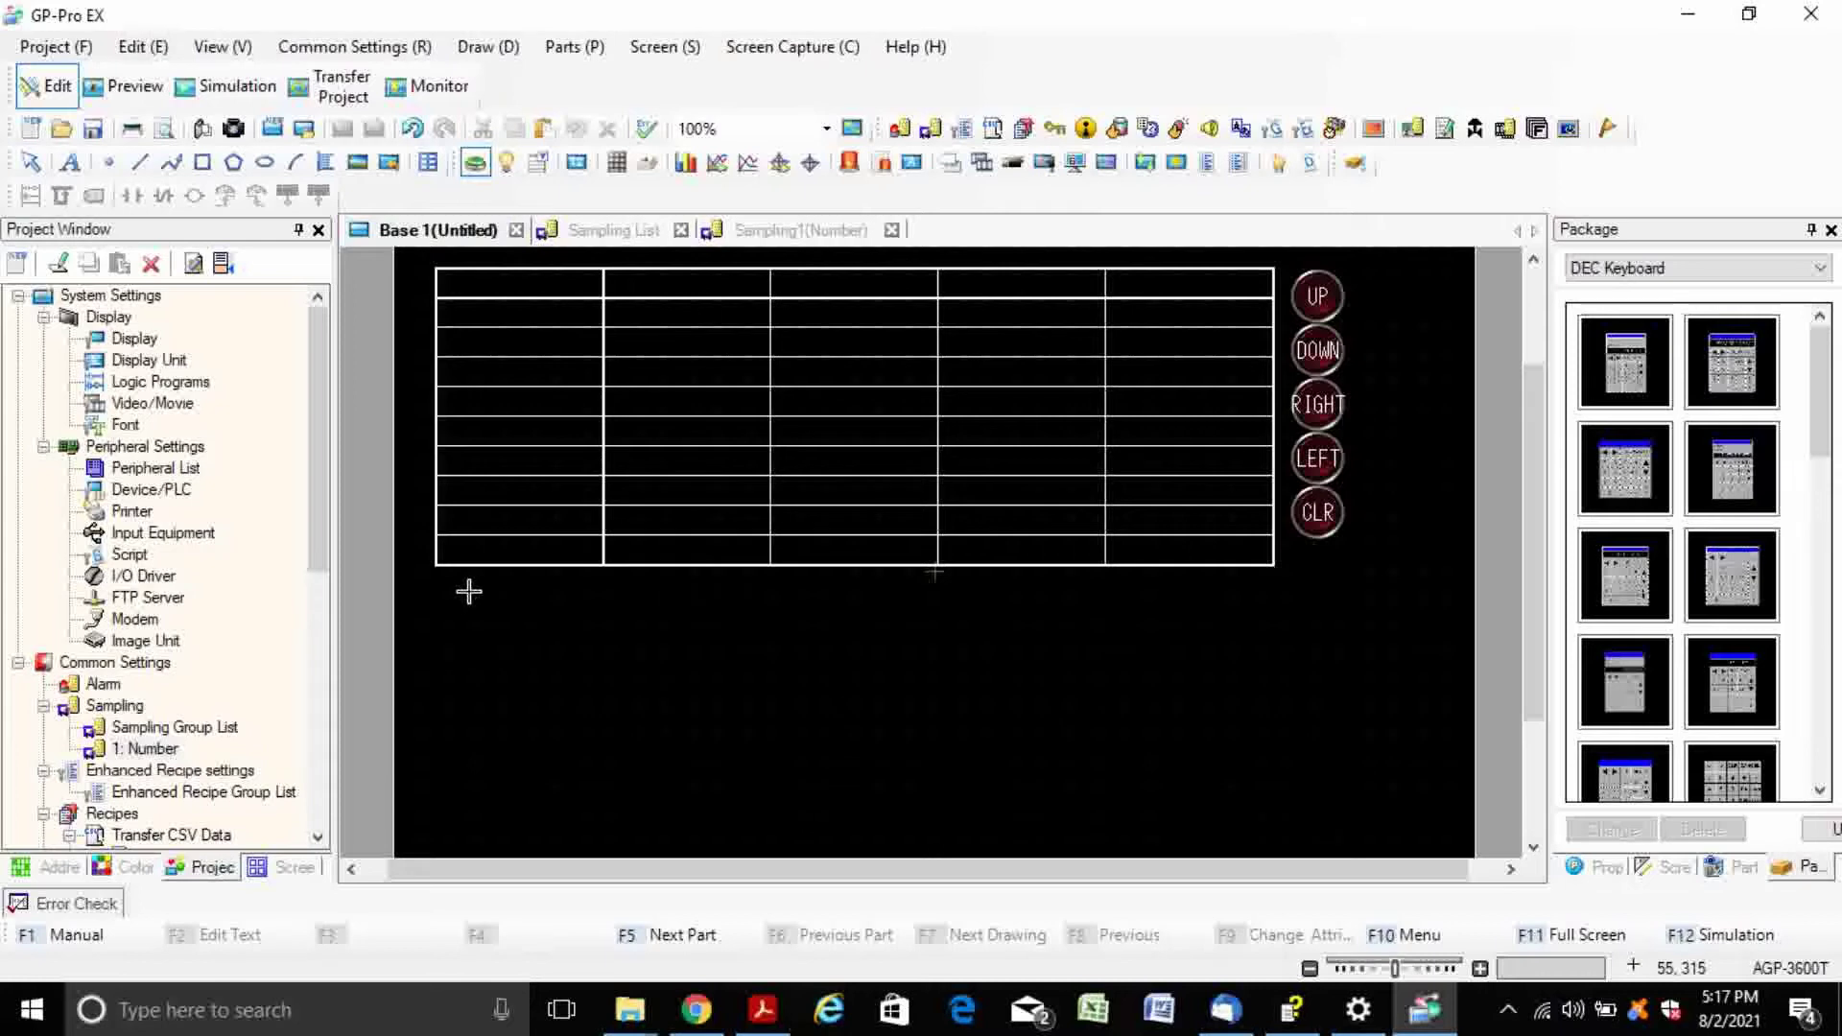
{"action": "left_click_drag", "start_coordinate": [451, 604], "coordinate": [561, 696]}
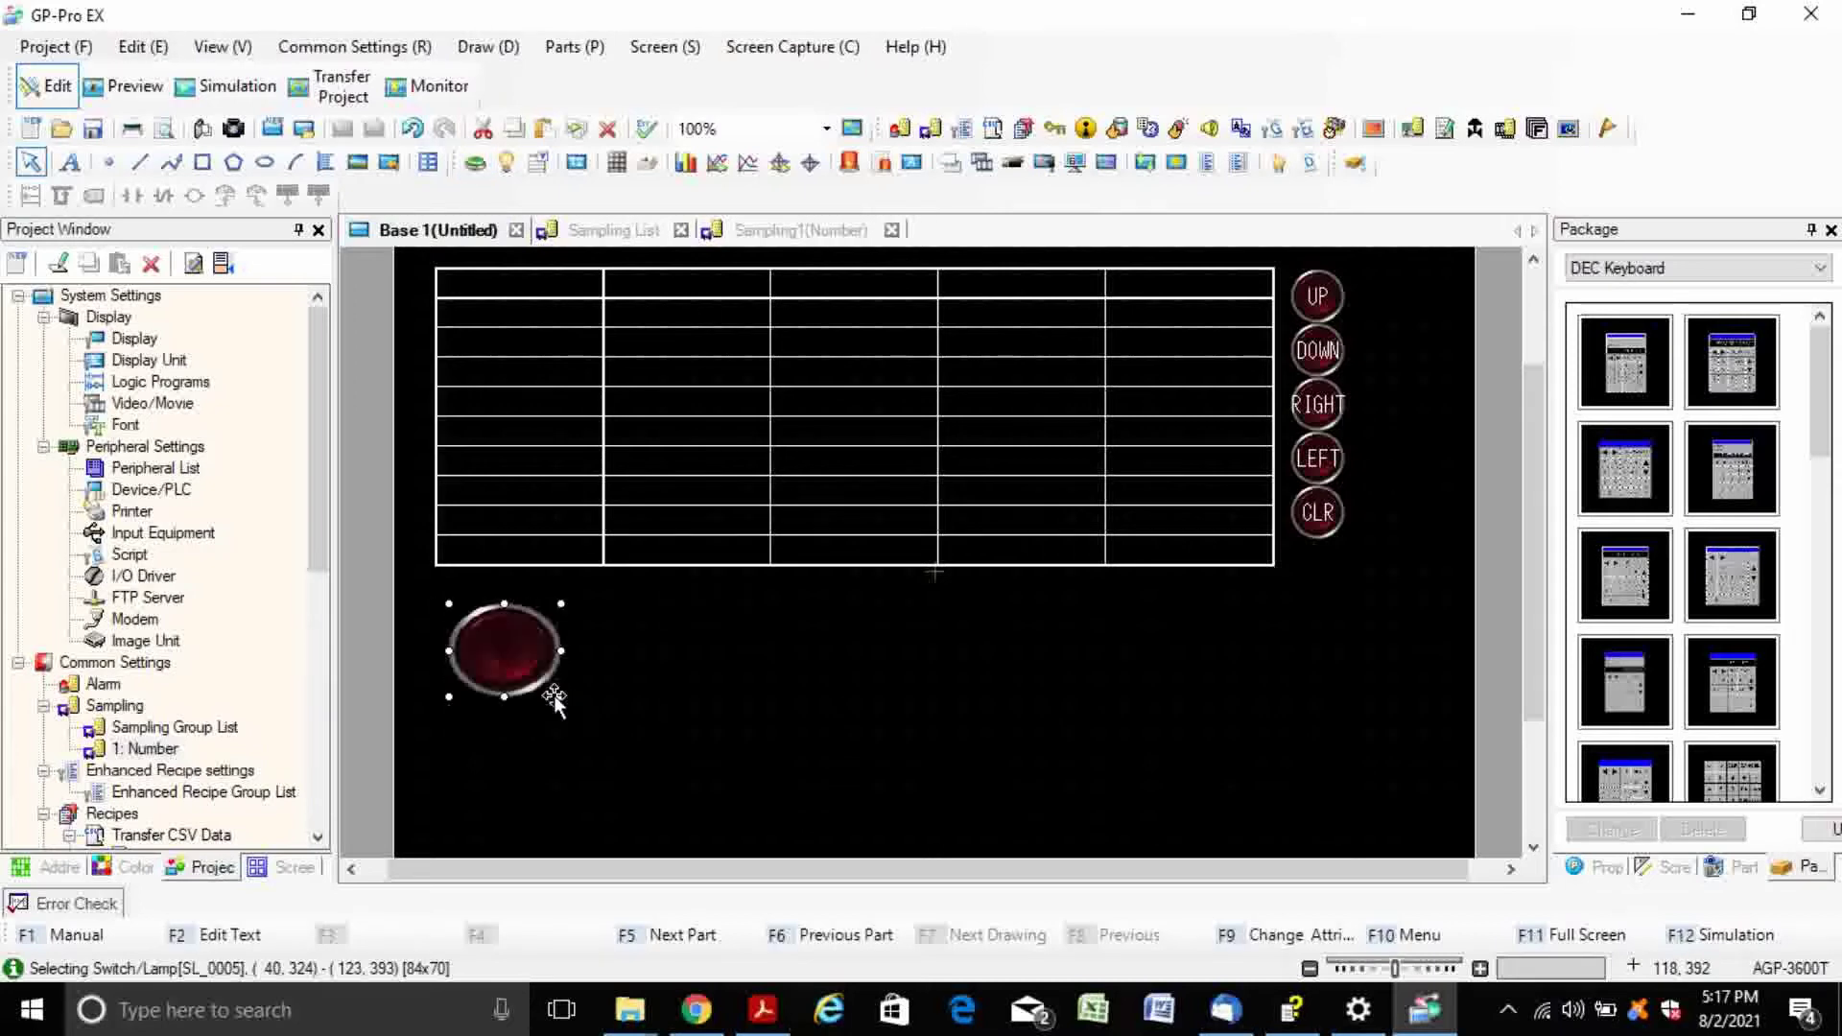
{"action": "double_click", "coordinate": [529, 671]}
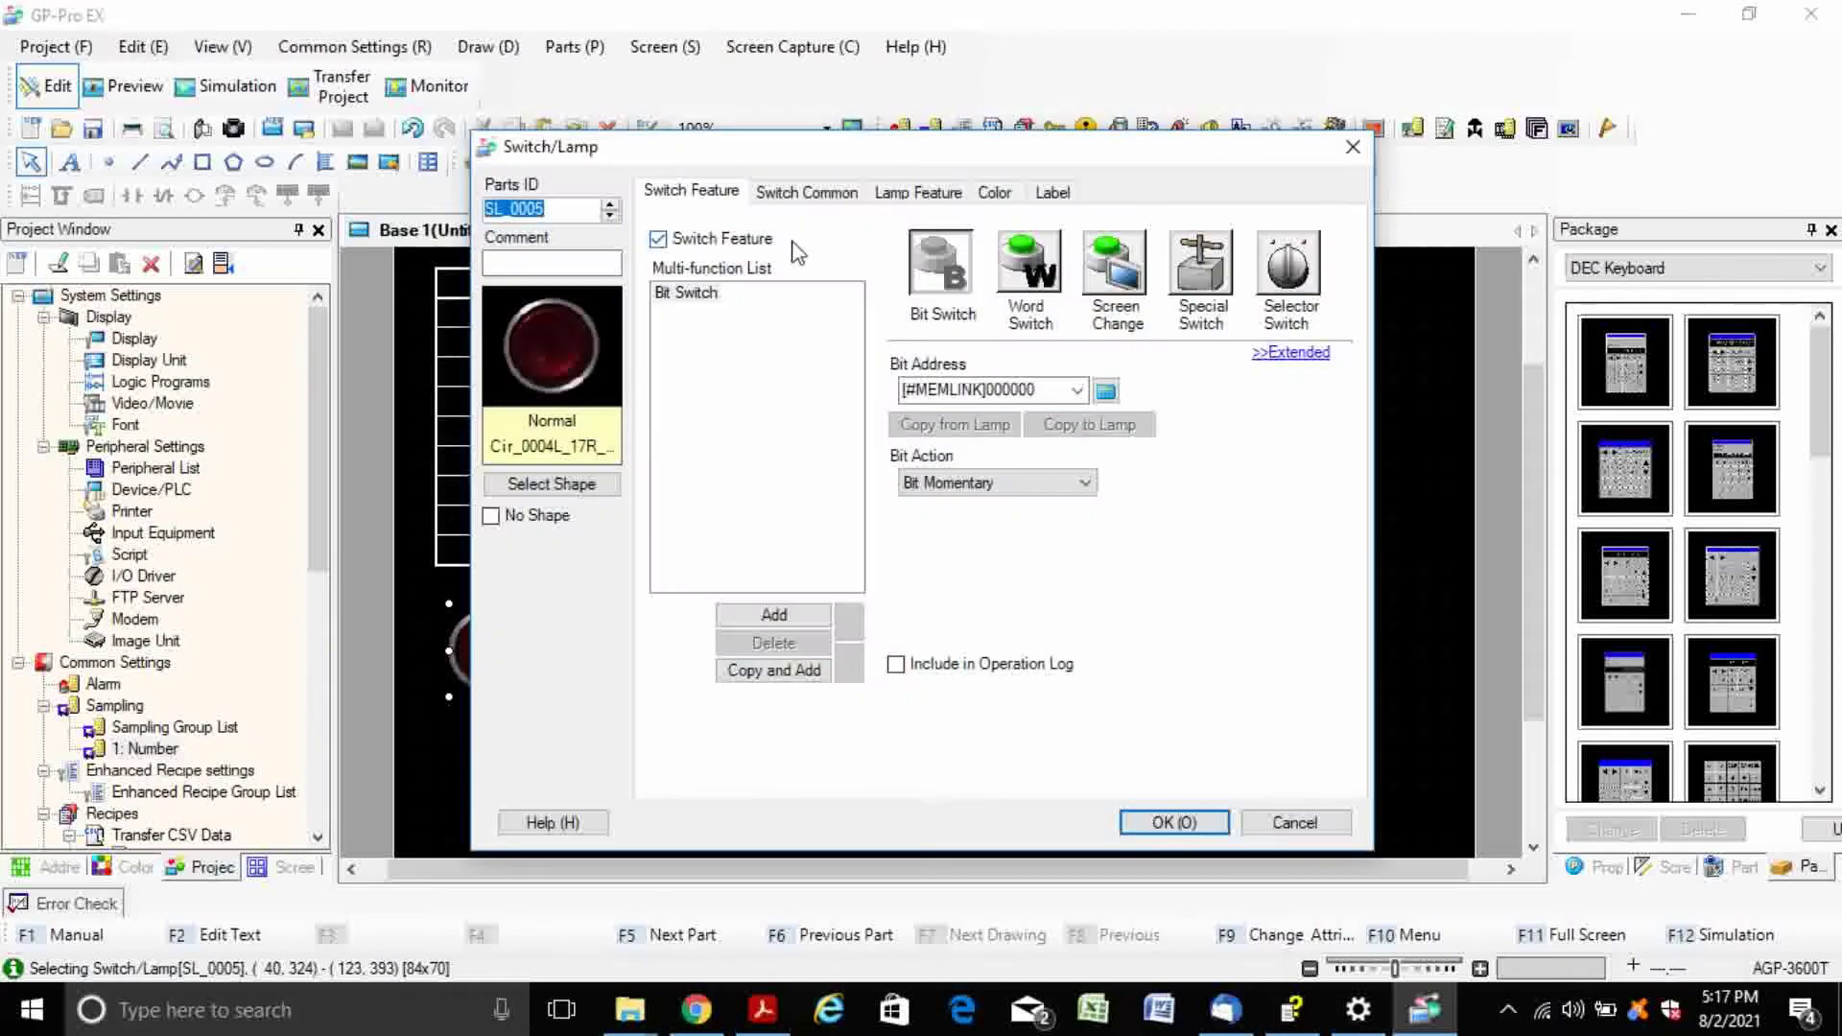
{"action": "left_click", "coordinate": [918, 191]}
{"action": "left_click", "coordinate": [729, 240]}
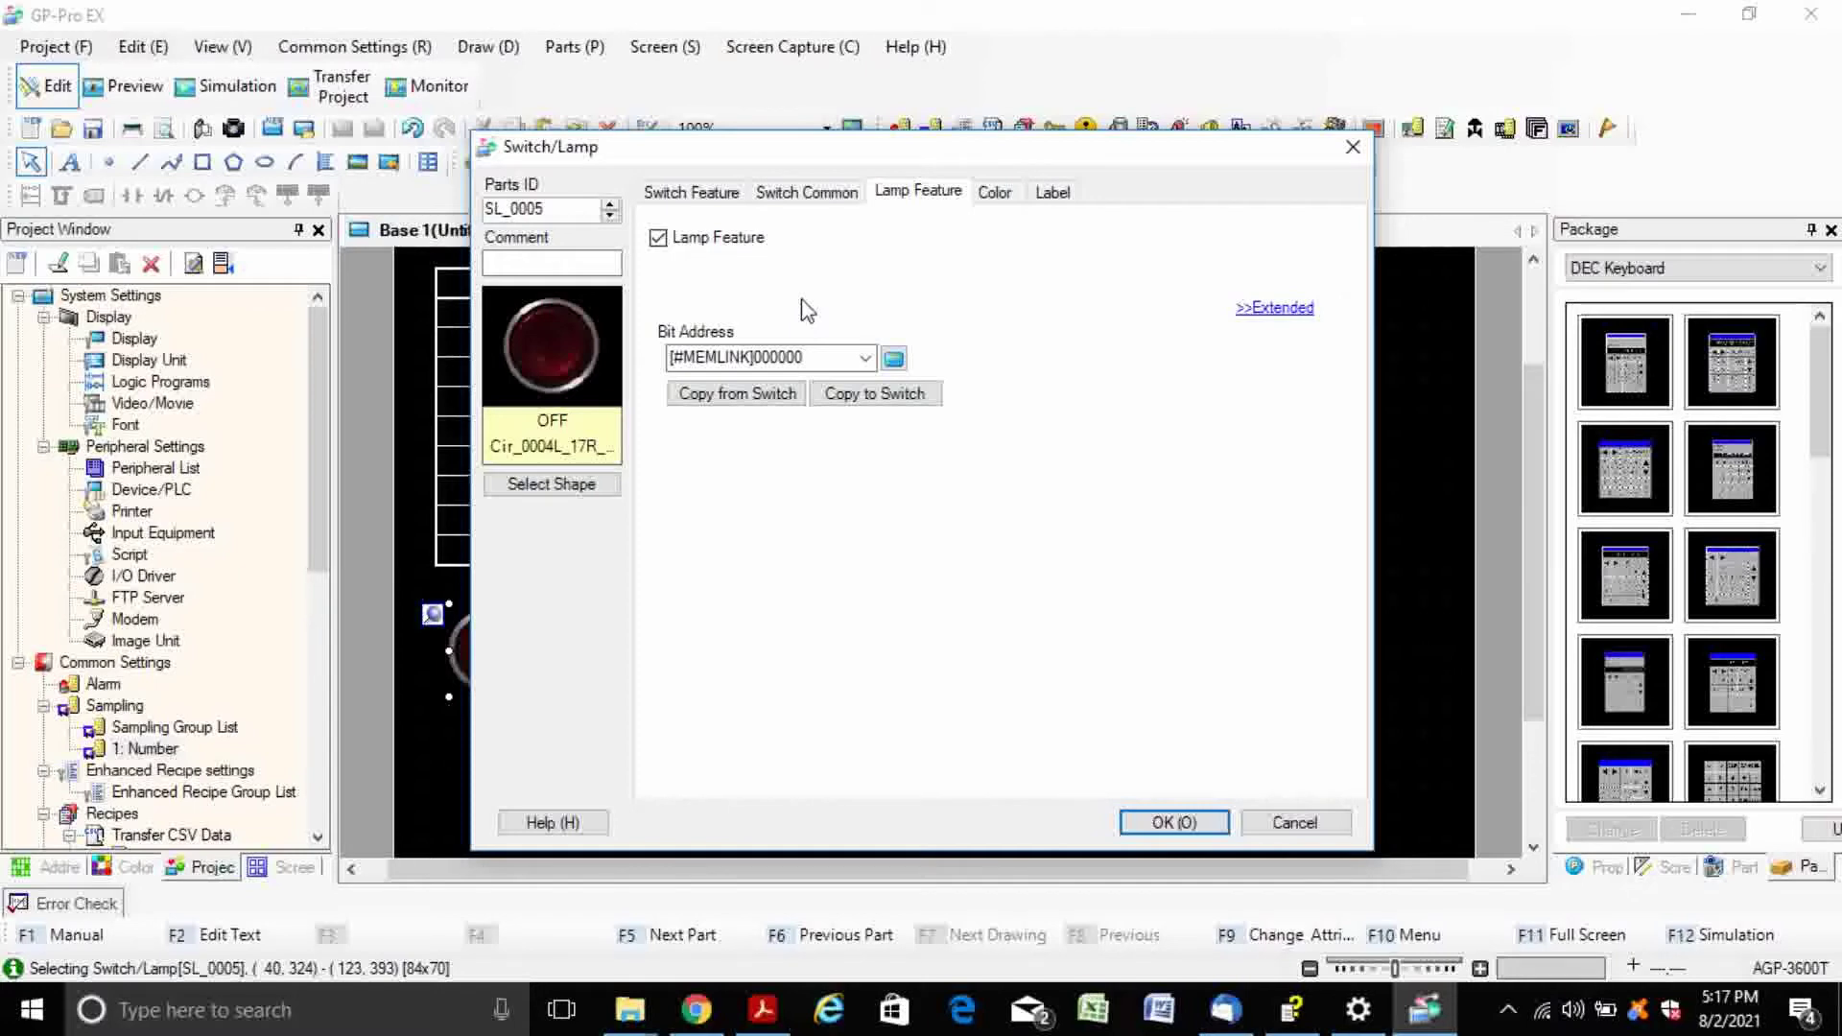
{"action": "left_click", "coordinate": [864, 358]}
{"action": "left_click", "coordinate": [856, 383]}
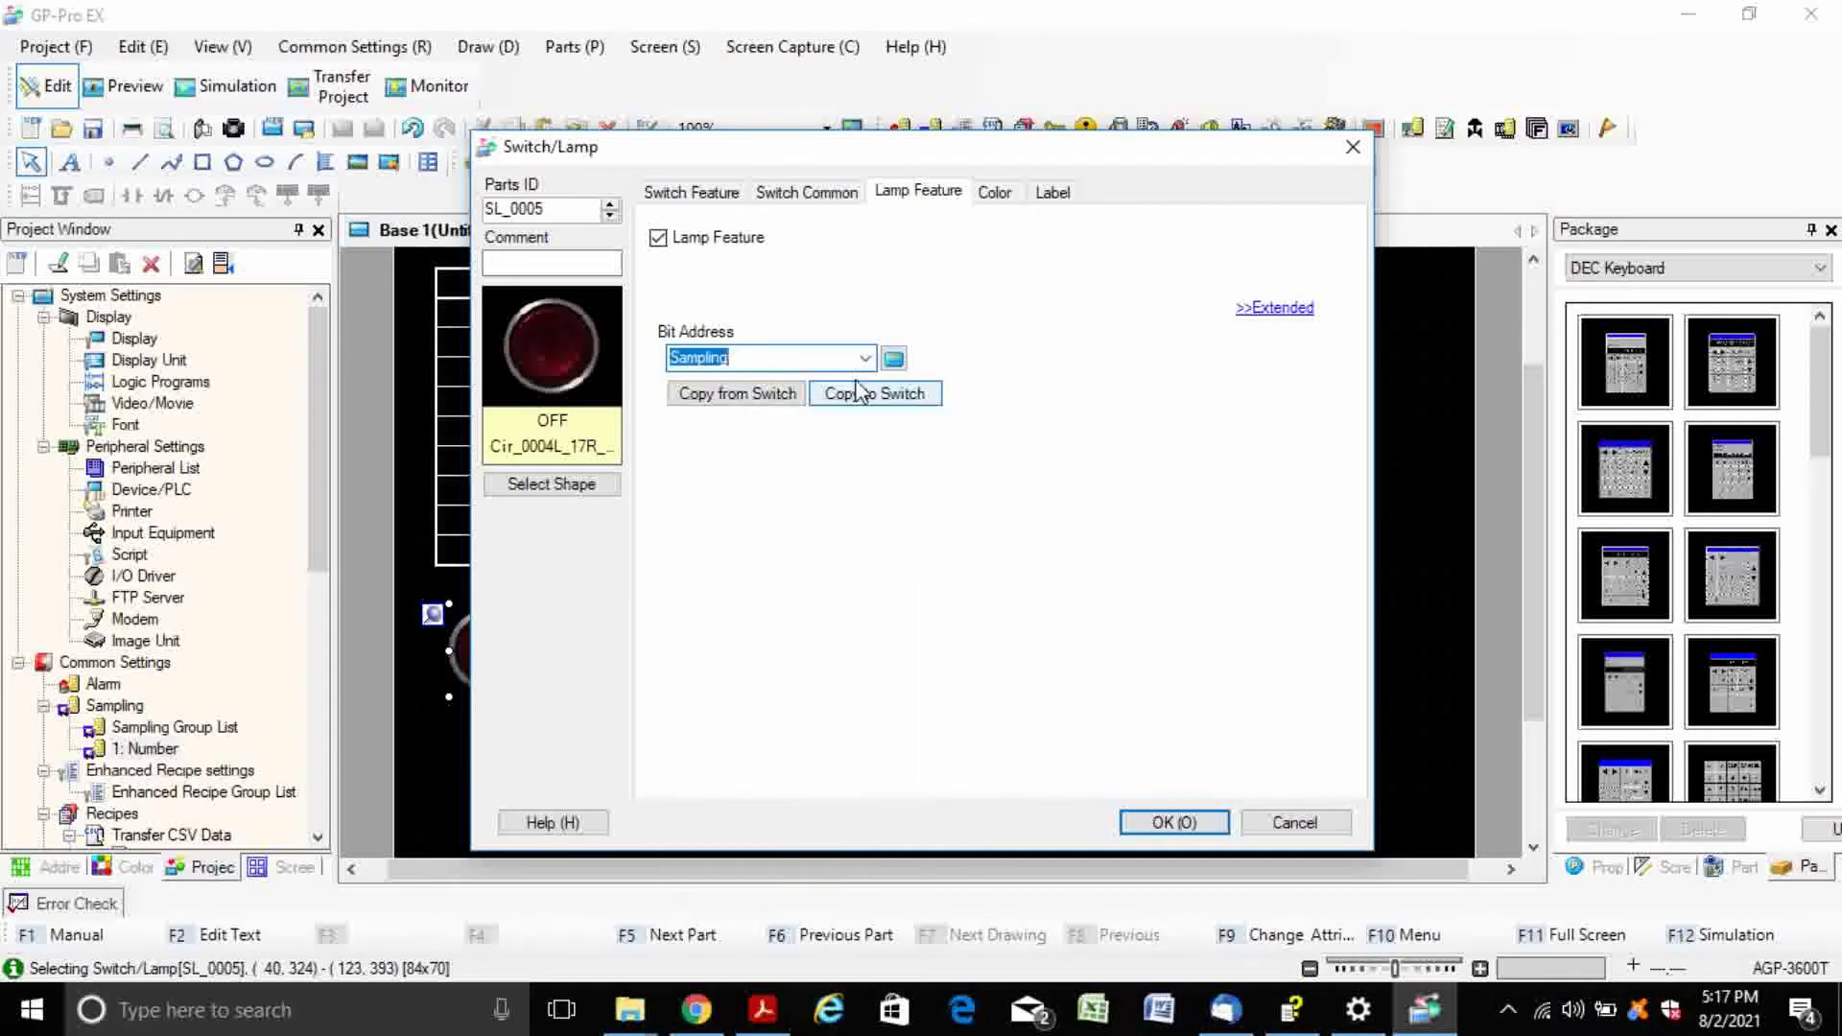
- Set the switch bit to Sampling with the Bit Invert action and confirm
{"action": "left_click", "coordinate": [718, 191]}
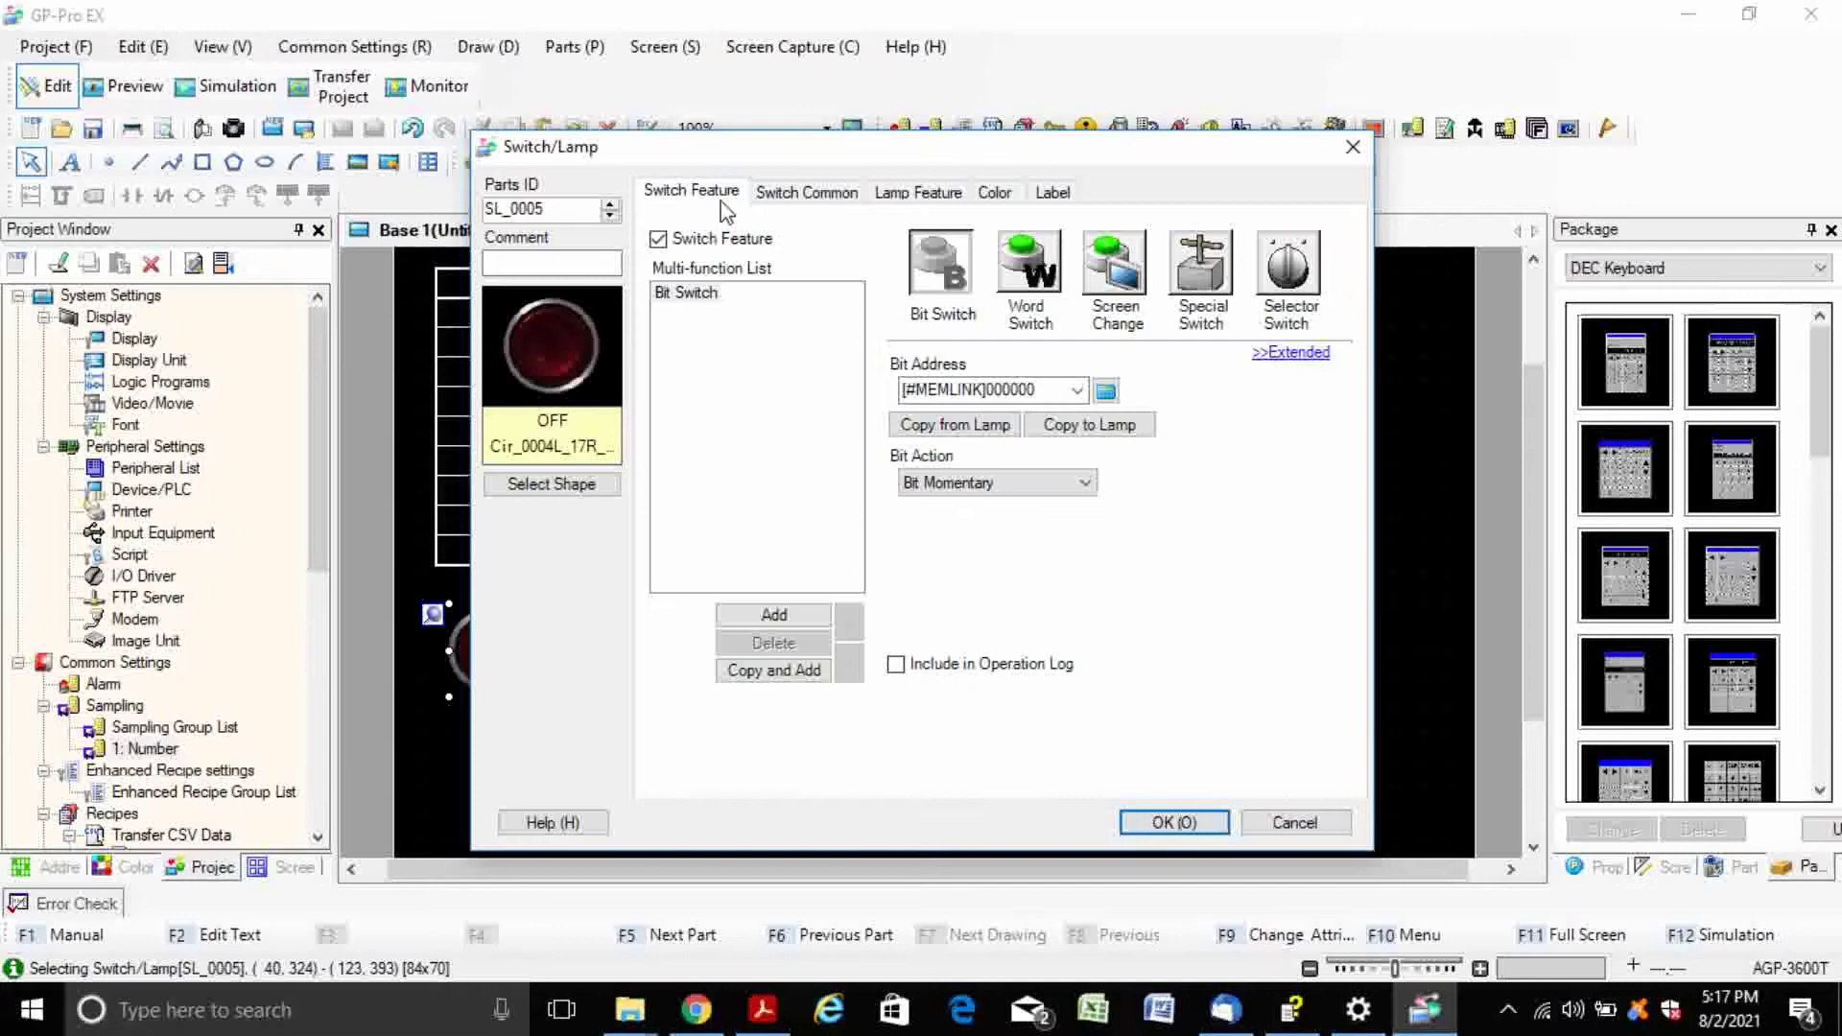
{"action": "left_click", "coordinate": [1084, 391]}
{"action": "left_click", "coordinate": [1053, 414]}
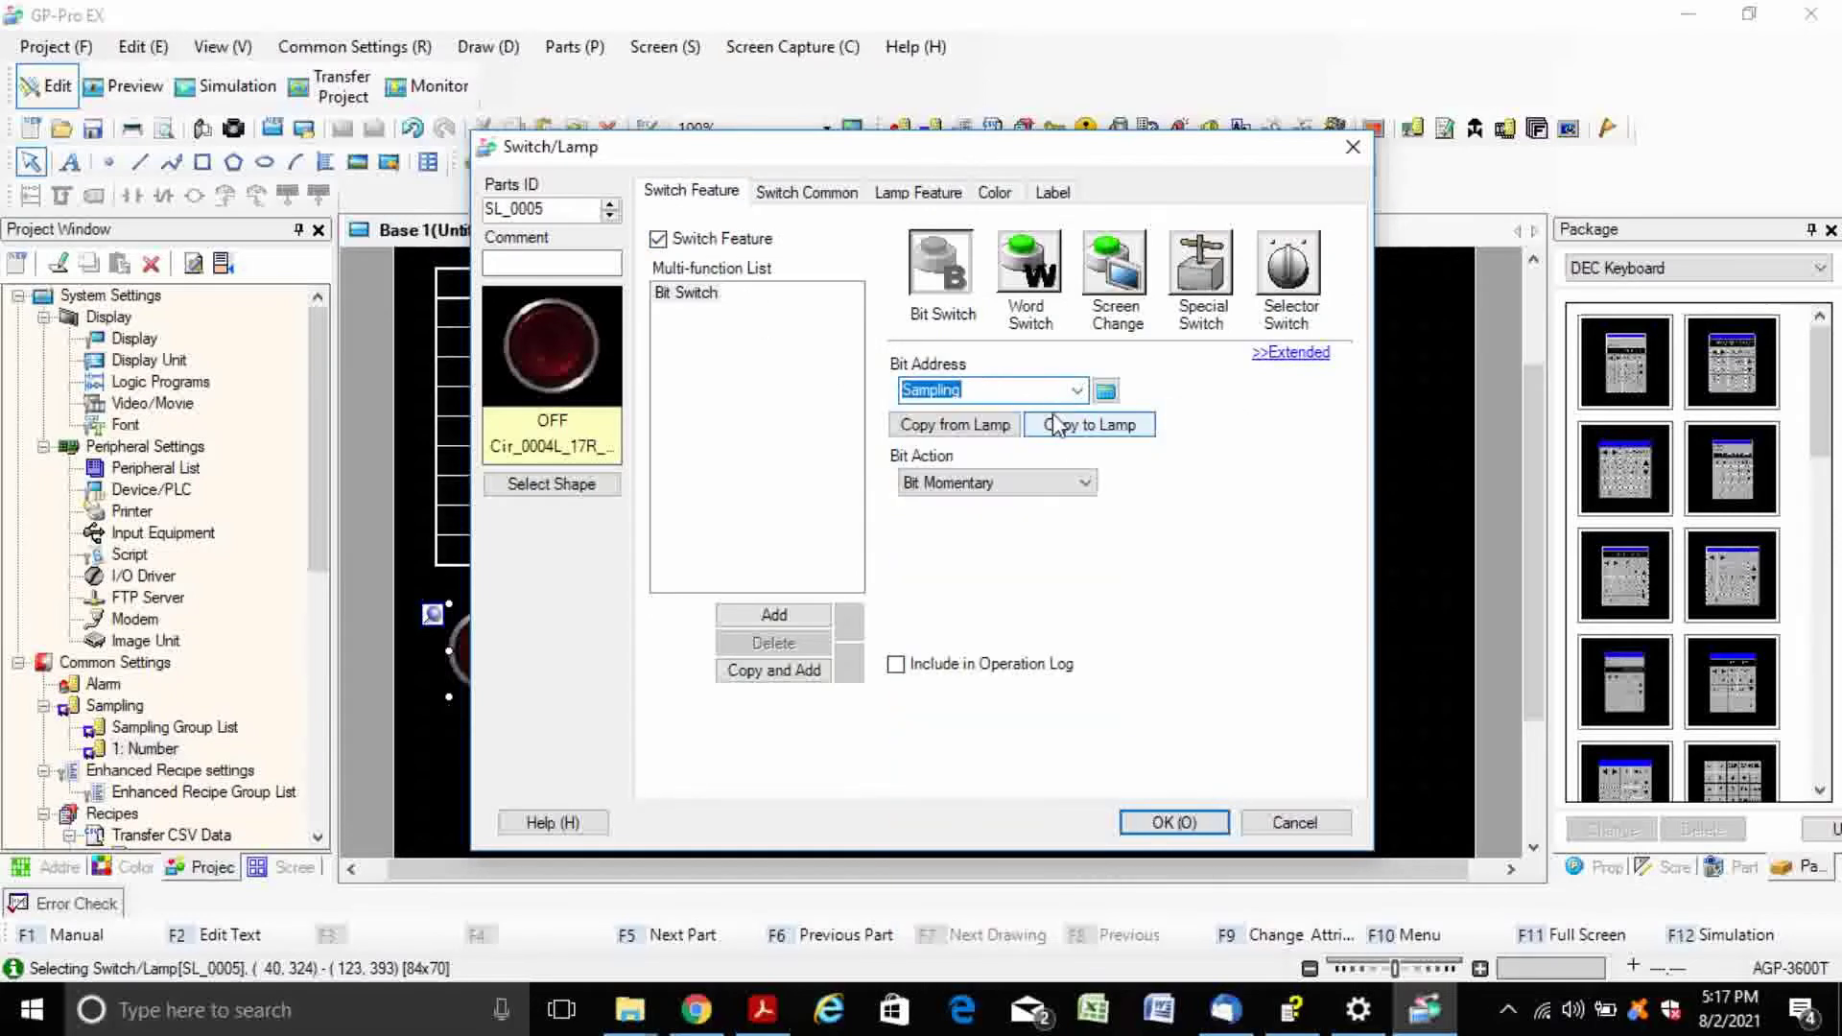
{"action": "left_click", "coordinate": [1067, 485]}
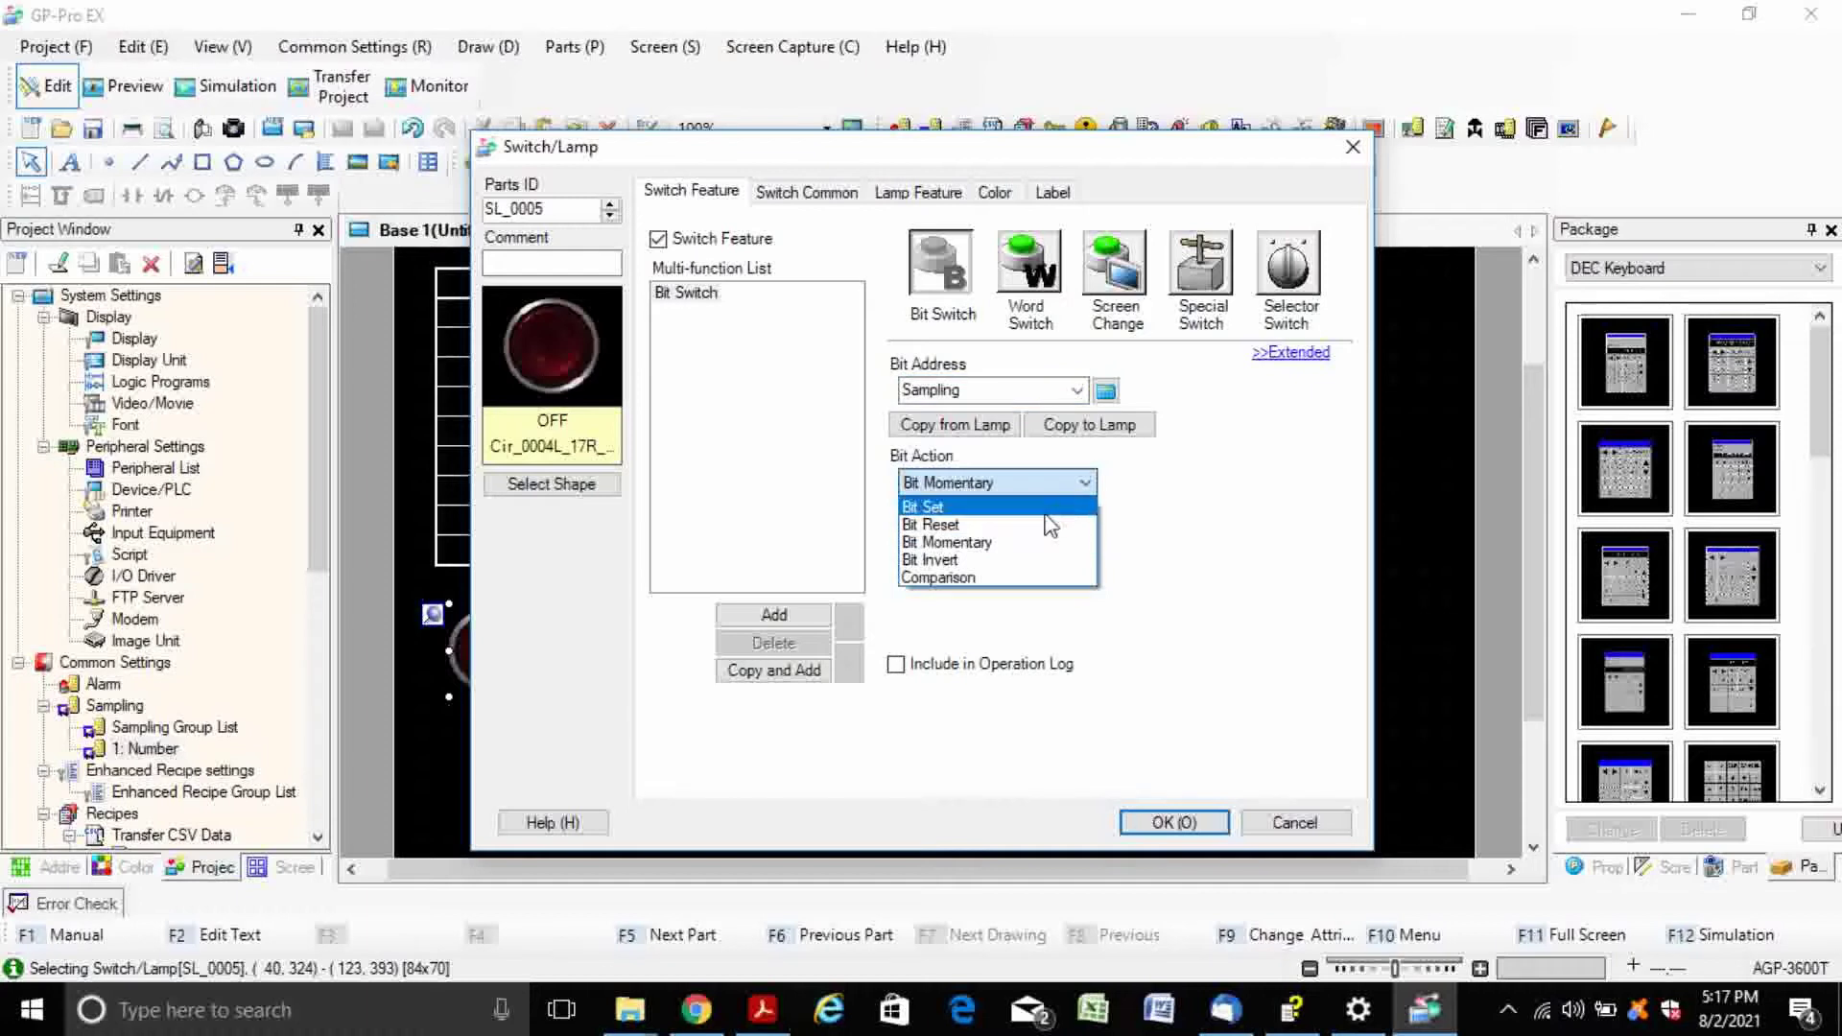
{"action": "left_click", "coordinate": [1033, 561]}
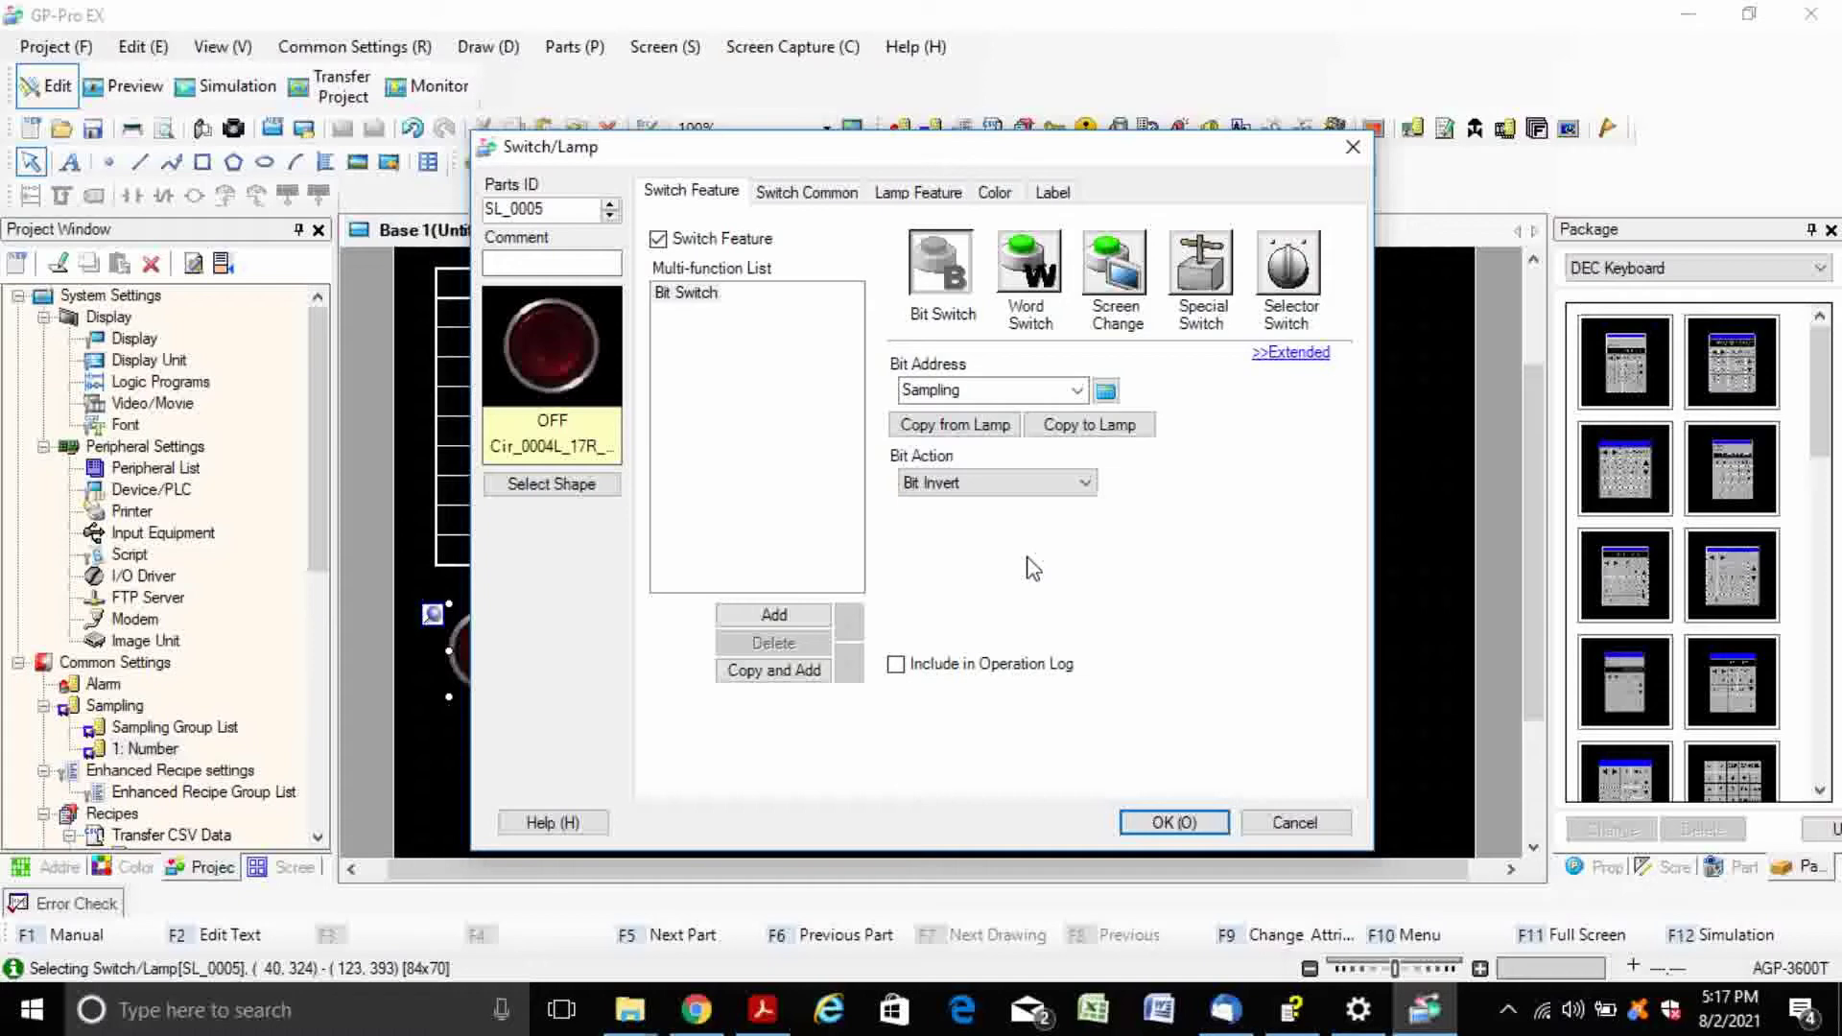
{"action": "left_click", "coordinate": [1172, 822]}
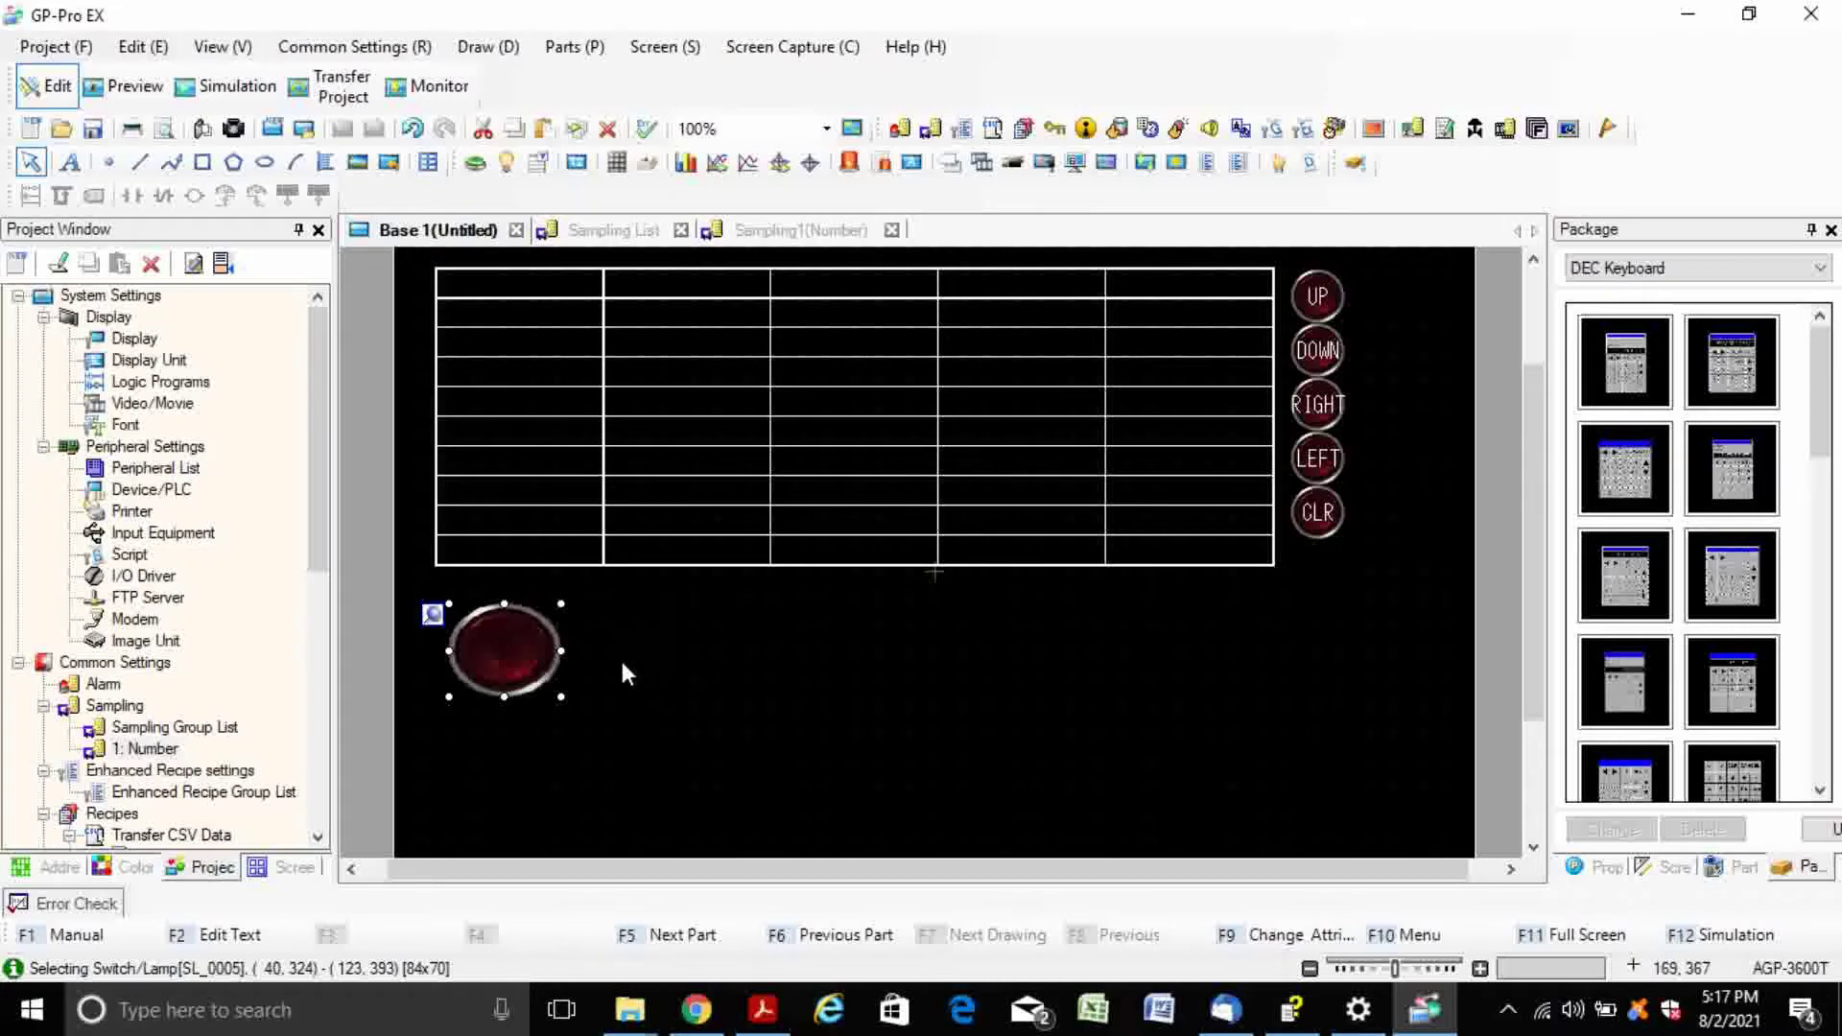
- Label the switch 'Start Sample'
{"action": "double_click", "coordinate": [524, 647]}
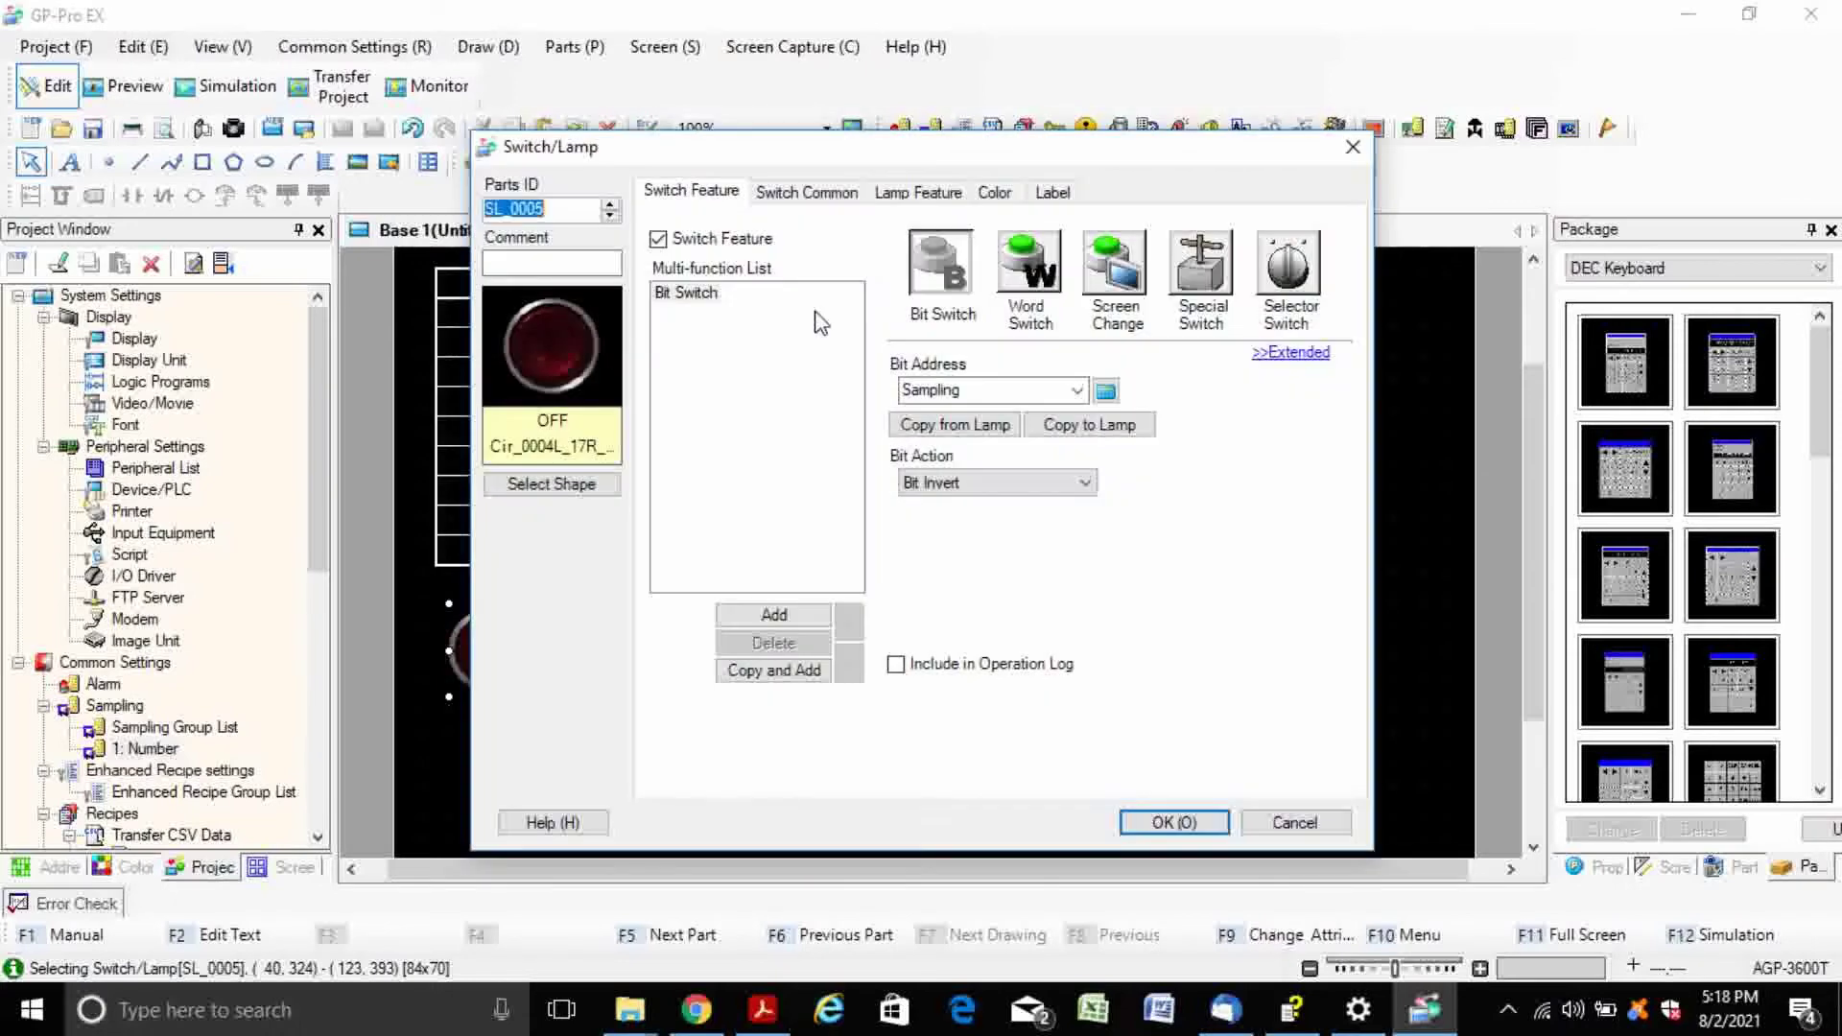
{"action": "left_click", "coordinate": [1051, 196]}
{"action": "left_click", "coordinate": [736, 475]}
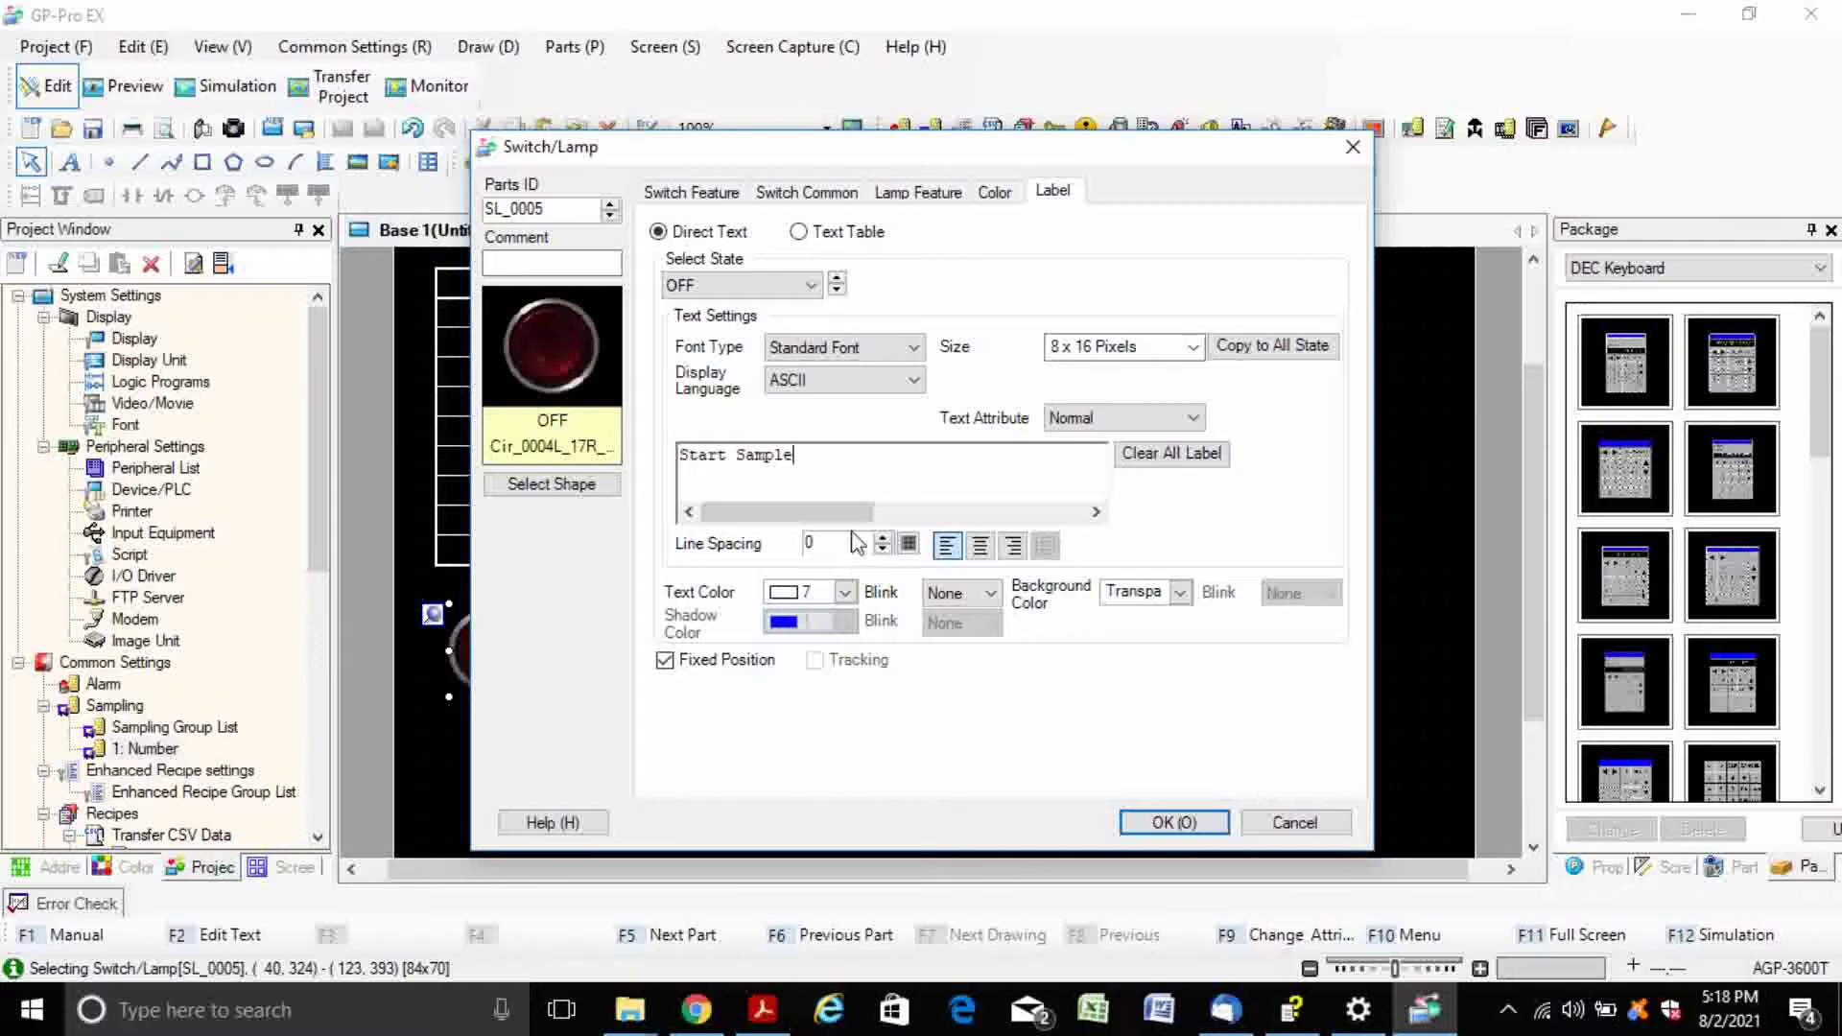
{"action": "left_click", "coordinate": [1183, 831]}
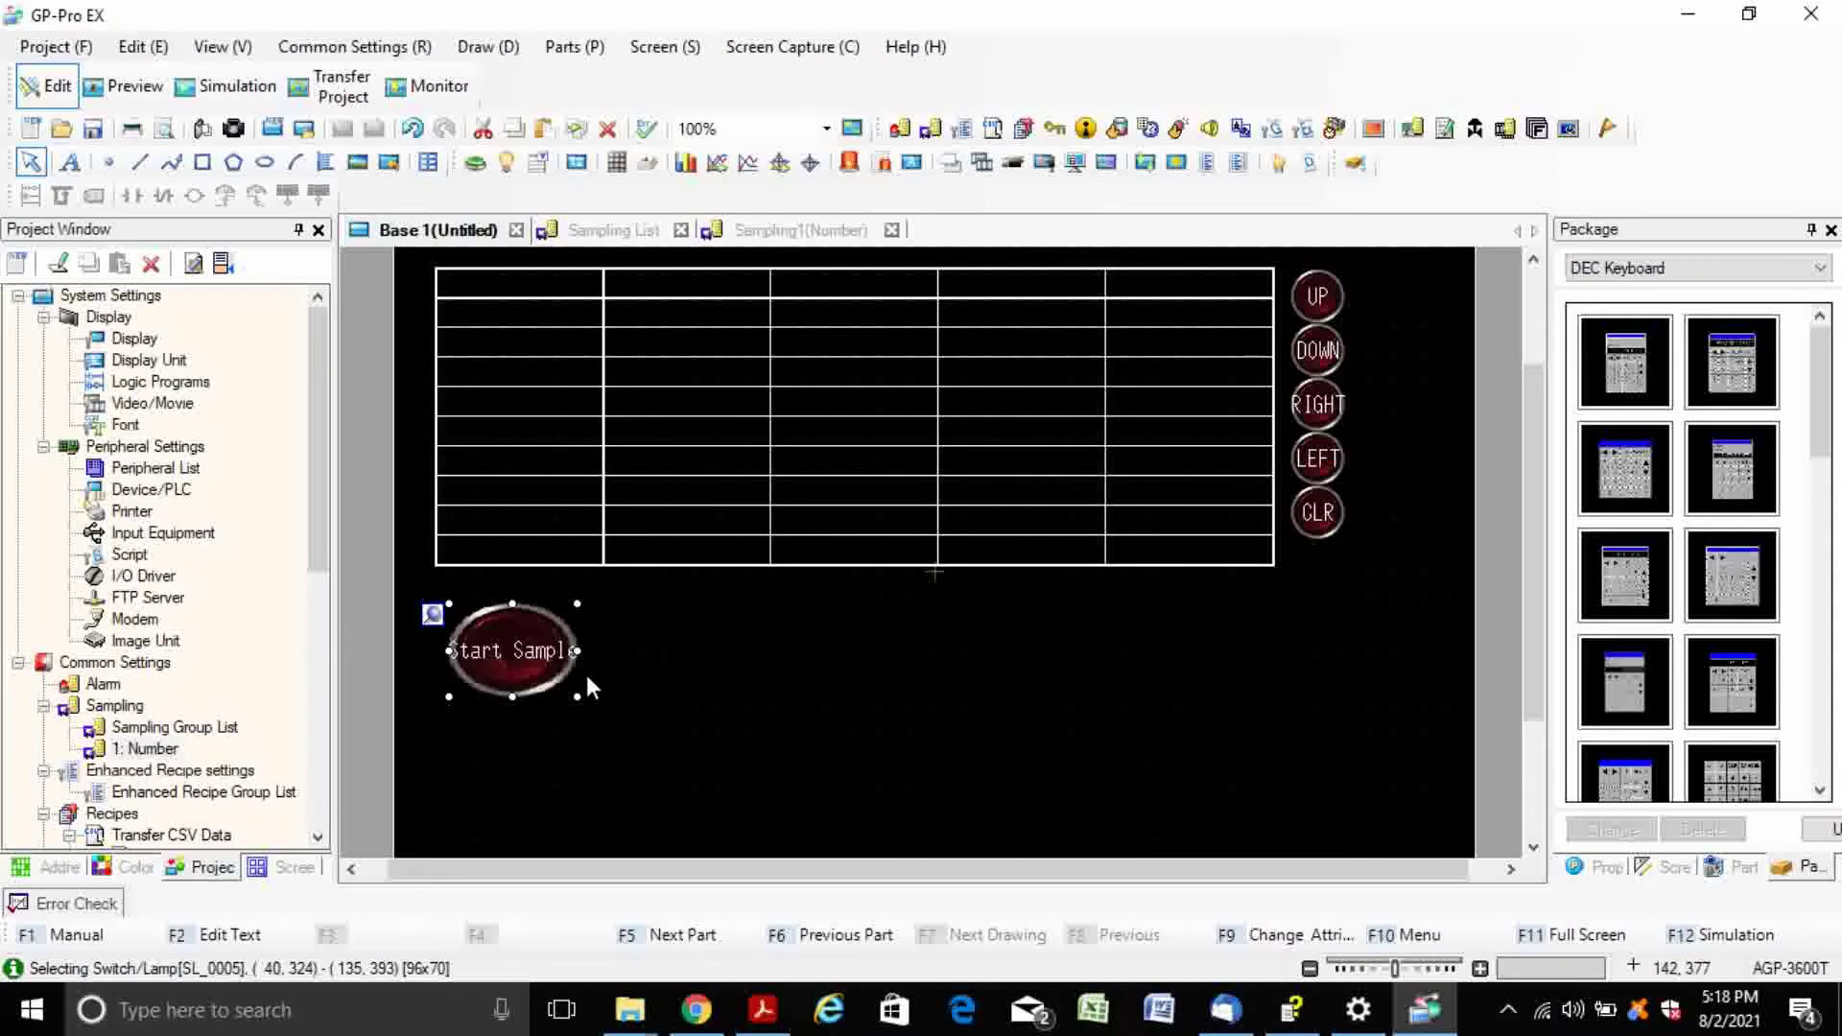
- Resize the Start Sample switch wider and taller, to about 141x105
{"action": "left_click_drag", "start_coordinate": [577, 696], "coordinate": [635, 723]}
{"action": "left_click", "coordinate": [639, 727]}
{"action": "left_click", "coordinate": [537, 686]}
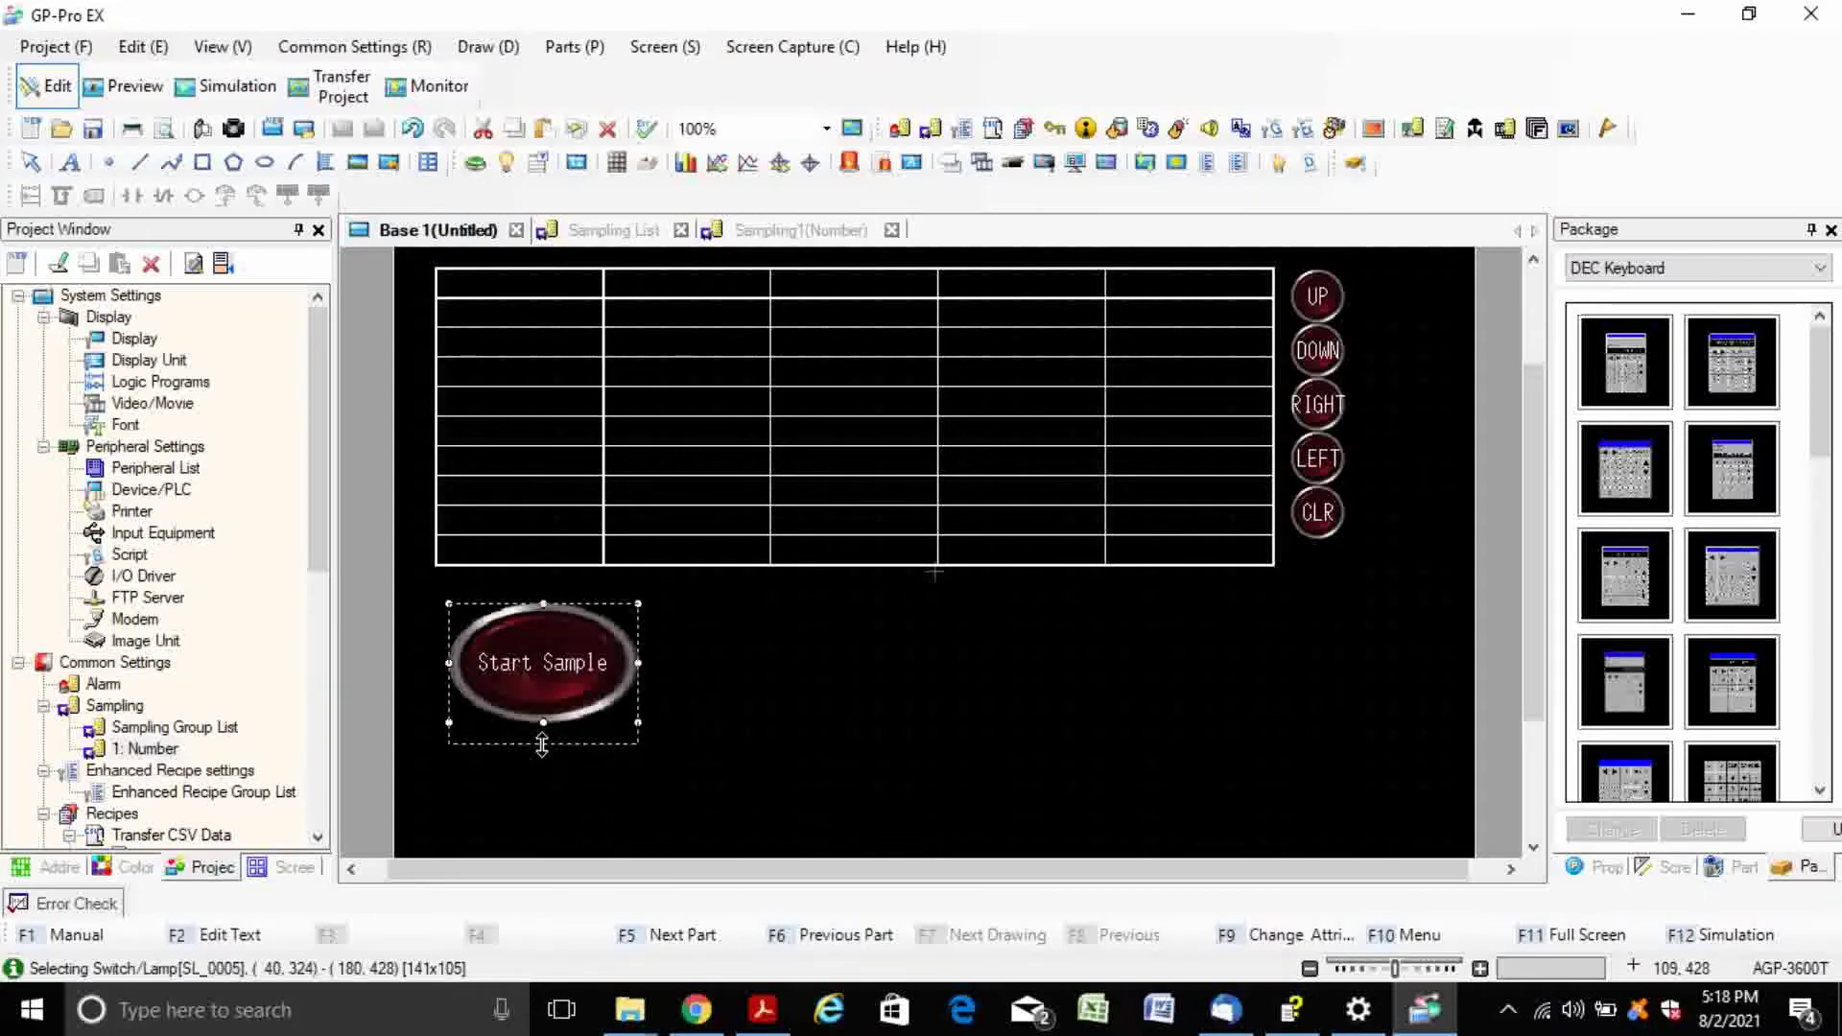
{"action": "left_click_drag", "start_coordinate": [542, 744], "coordinate": [614, 766]}
{"action": "left_click", "coordinate": [775, 756]}
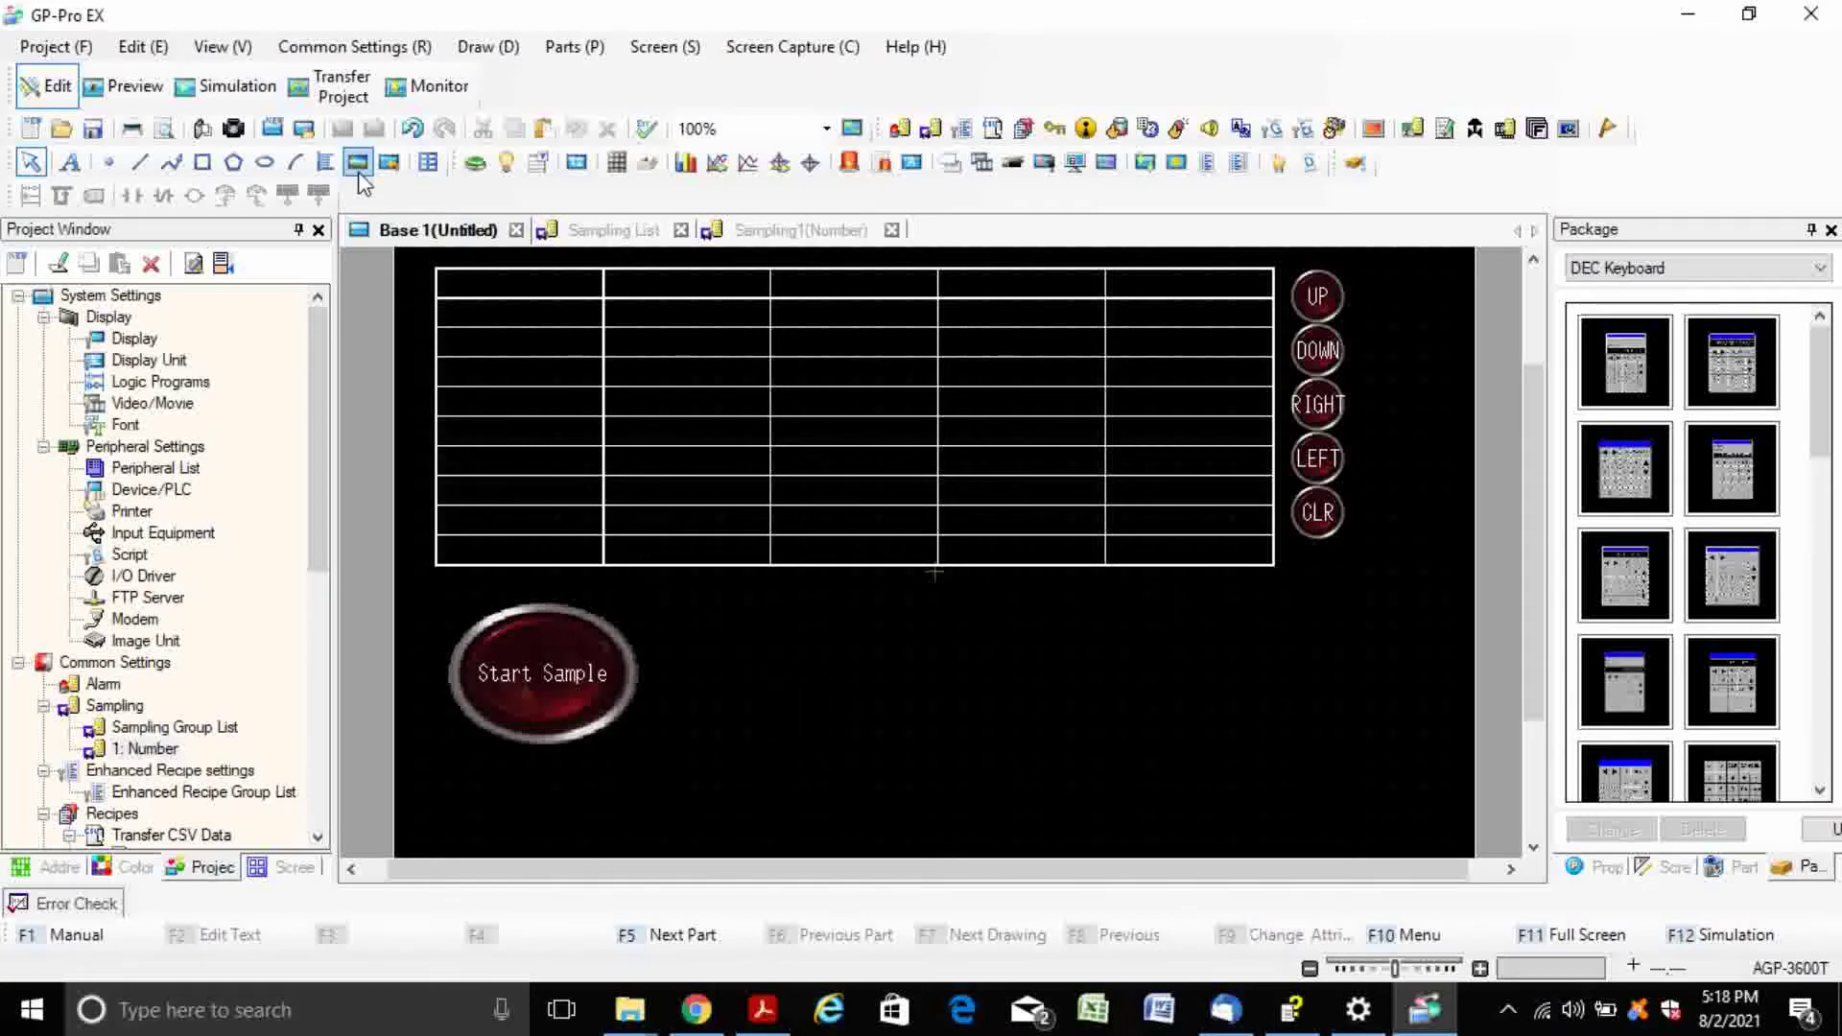
{"action": "left_click", "coordinate": [475, 165]}
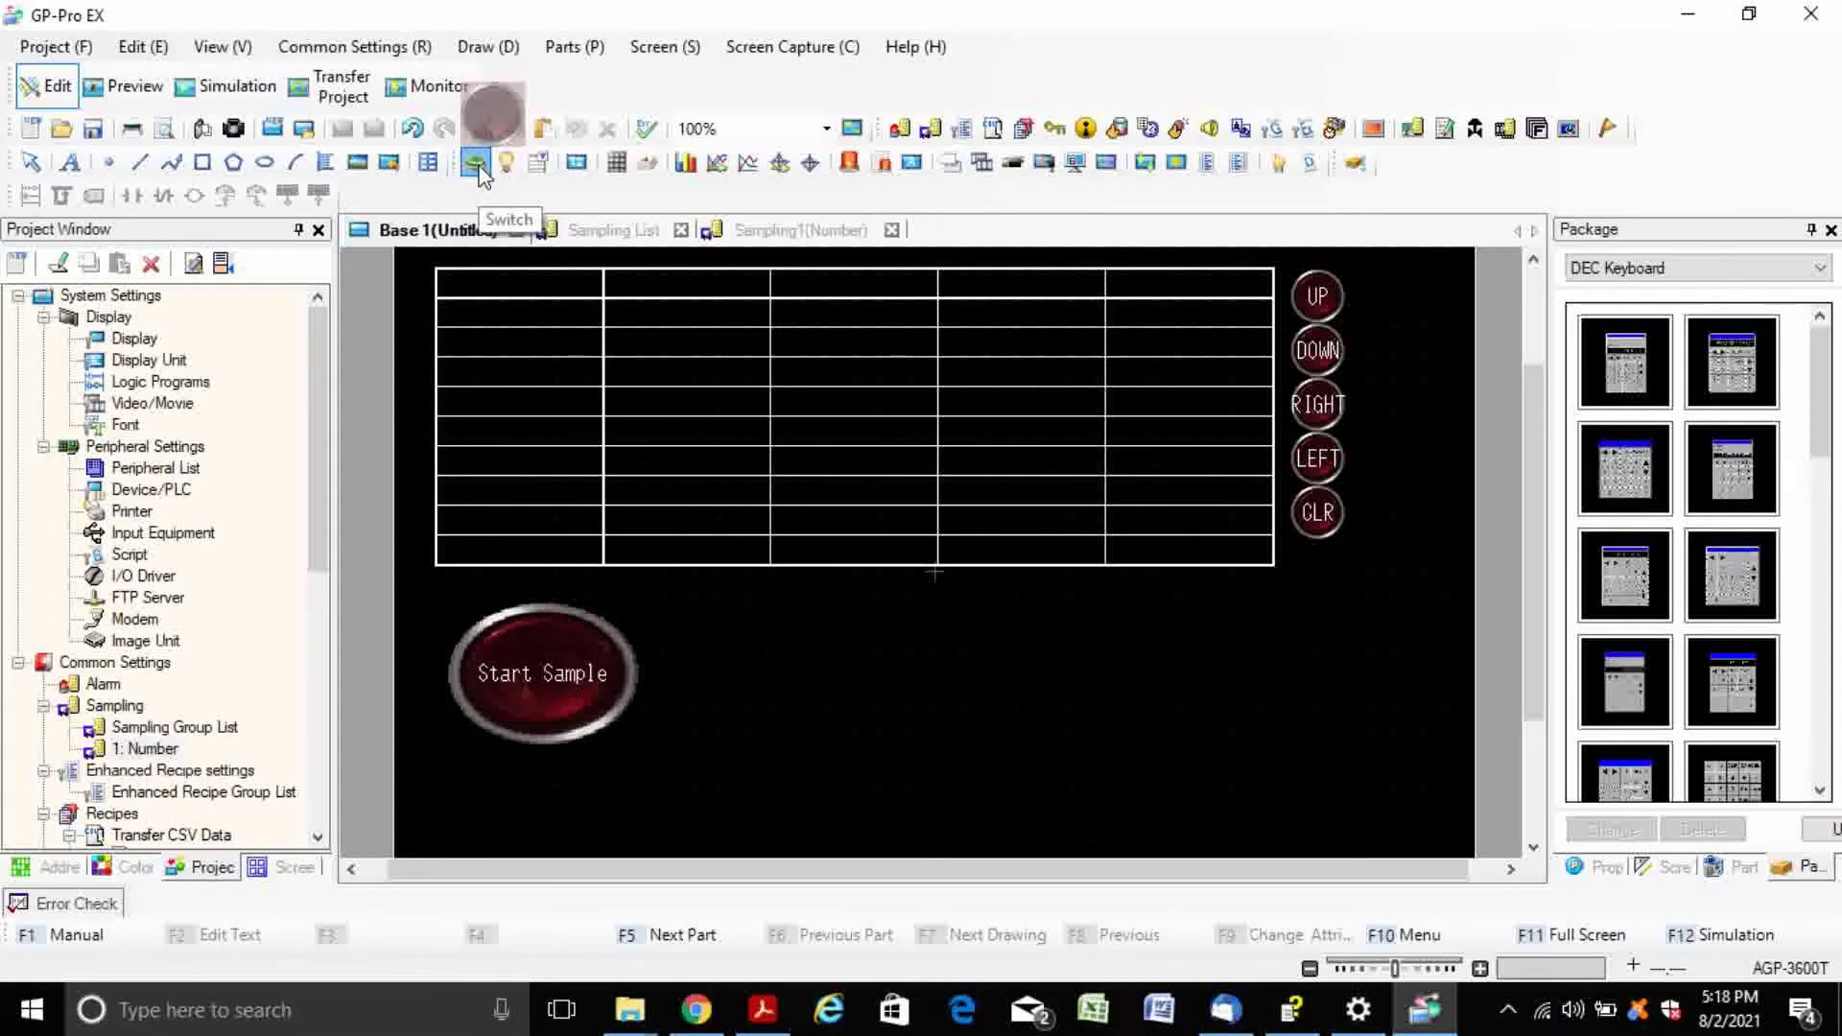
- Draw a second switch to the right of Start Sample and view its settings
{"action": "left_click_drag", "start_coordinate": [691, 625], "coordinate": [1005, 736]}
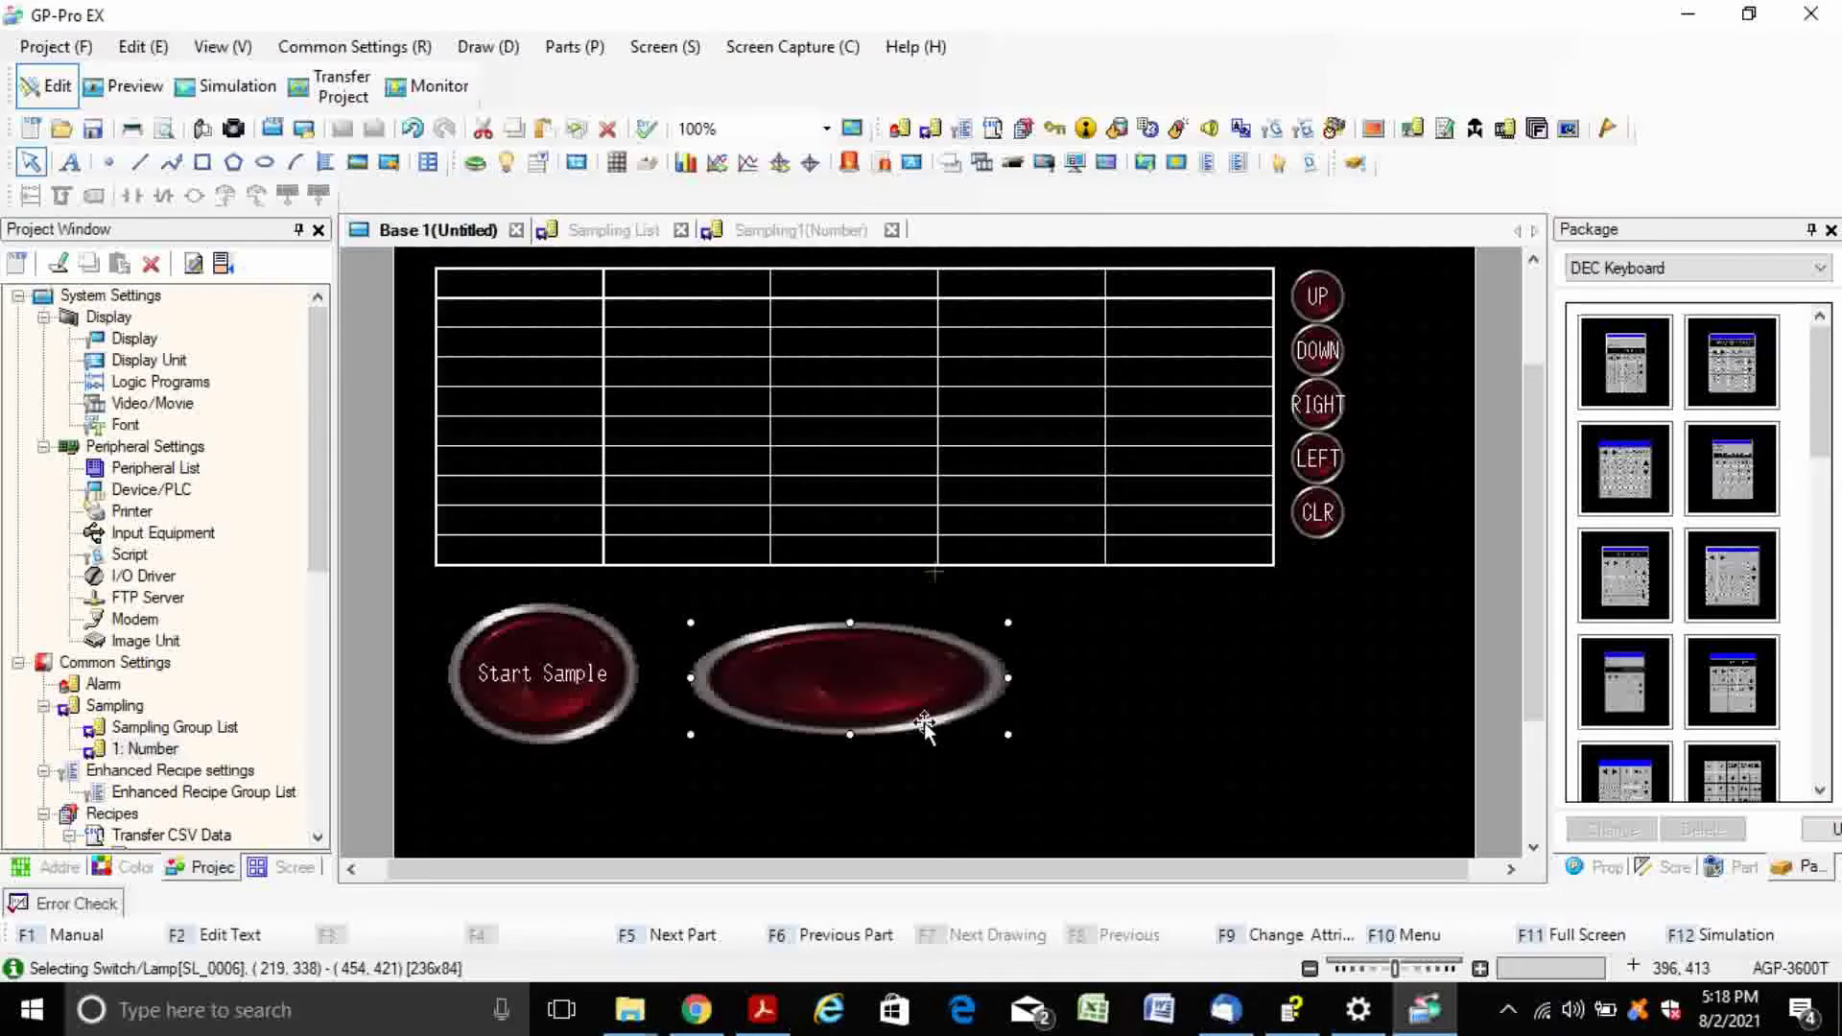
{"action": "double_click", "coordinate": [858, 689]}
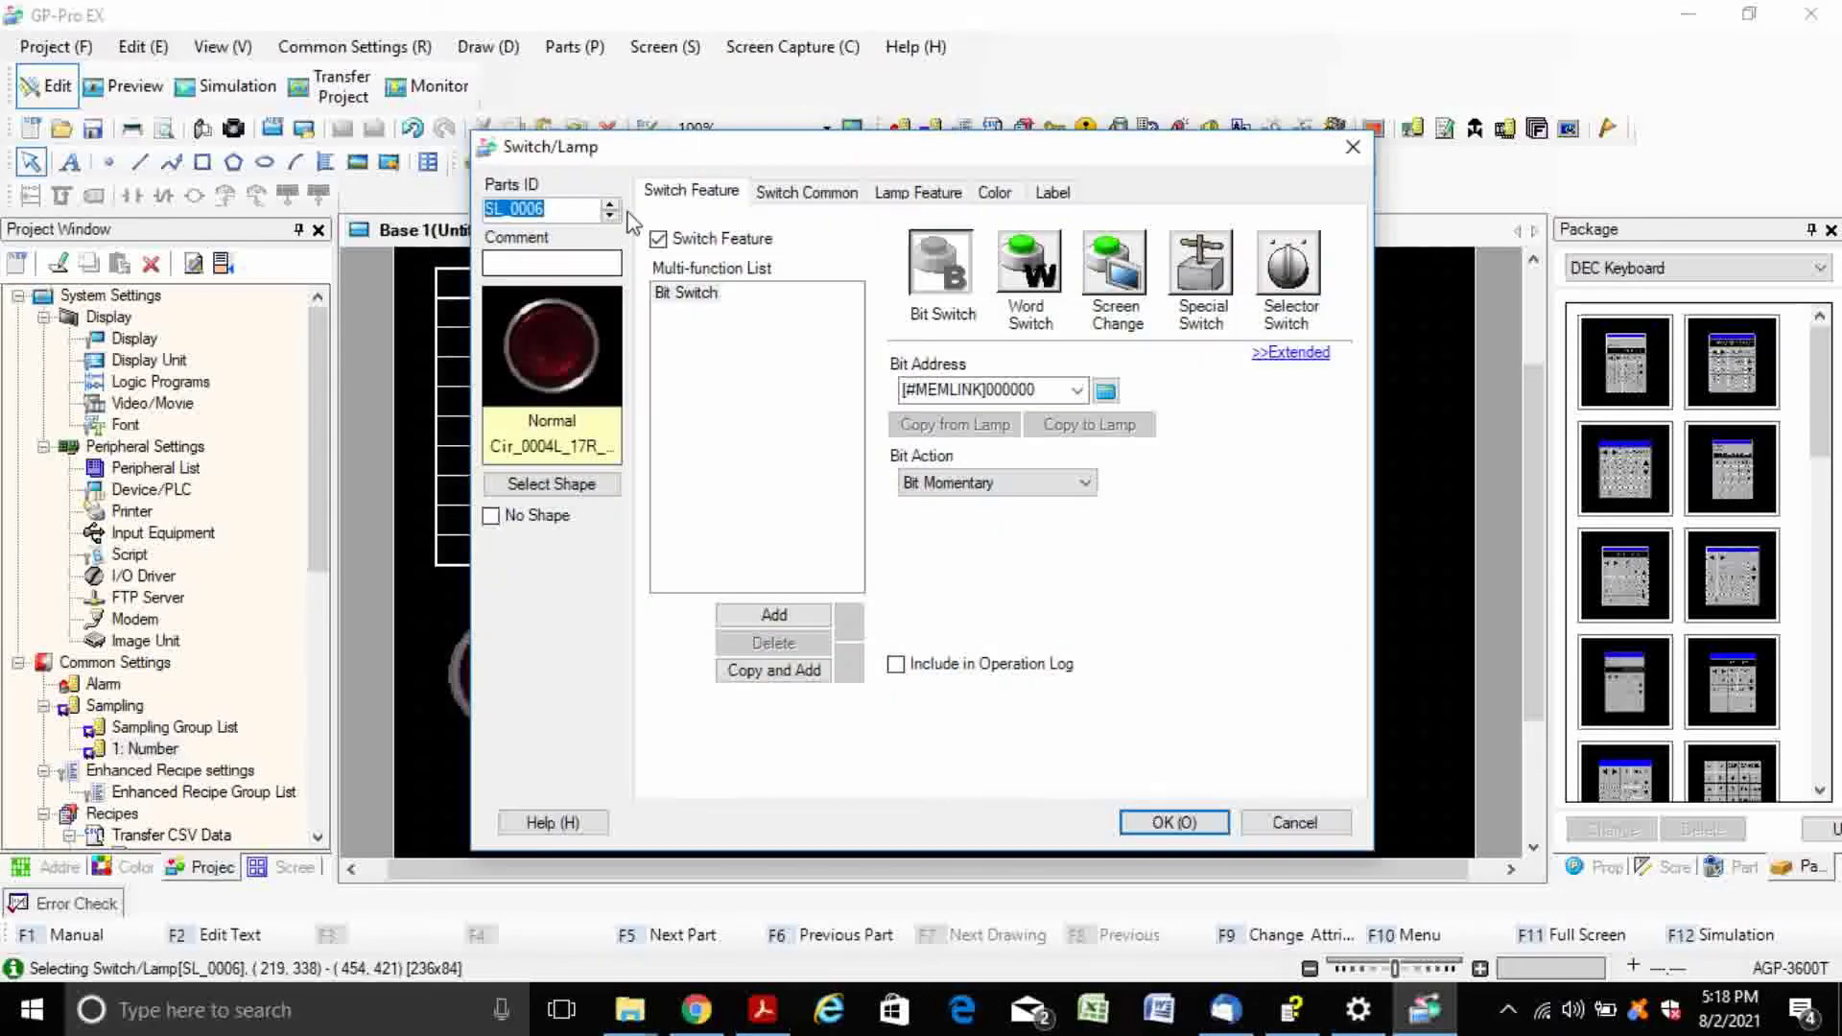
{"action": "left_click", "coordinate": [790, 195]}
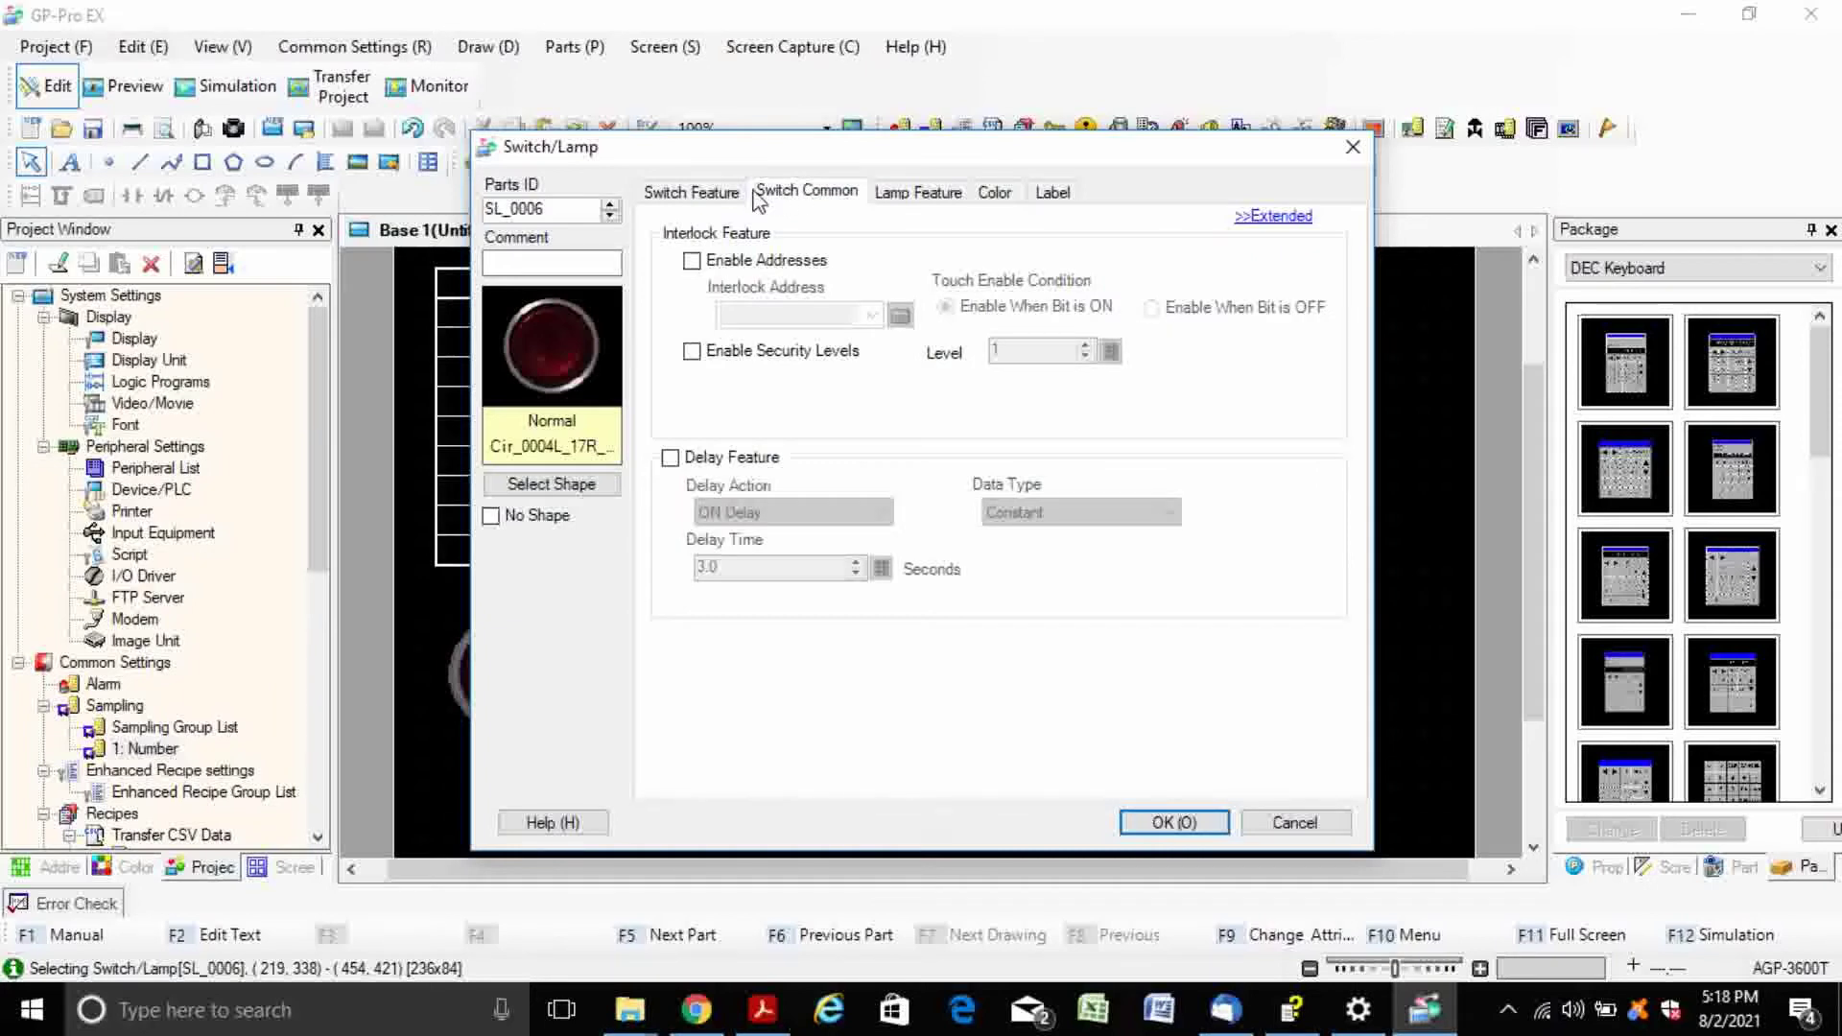
{"action": "left_click", "coordinate": [716, 196]}
- Make it a word switch writing to USR29000 and bring up the square shapes
{"action": "left_click", "coordinate": [1027, 268]}
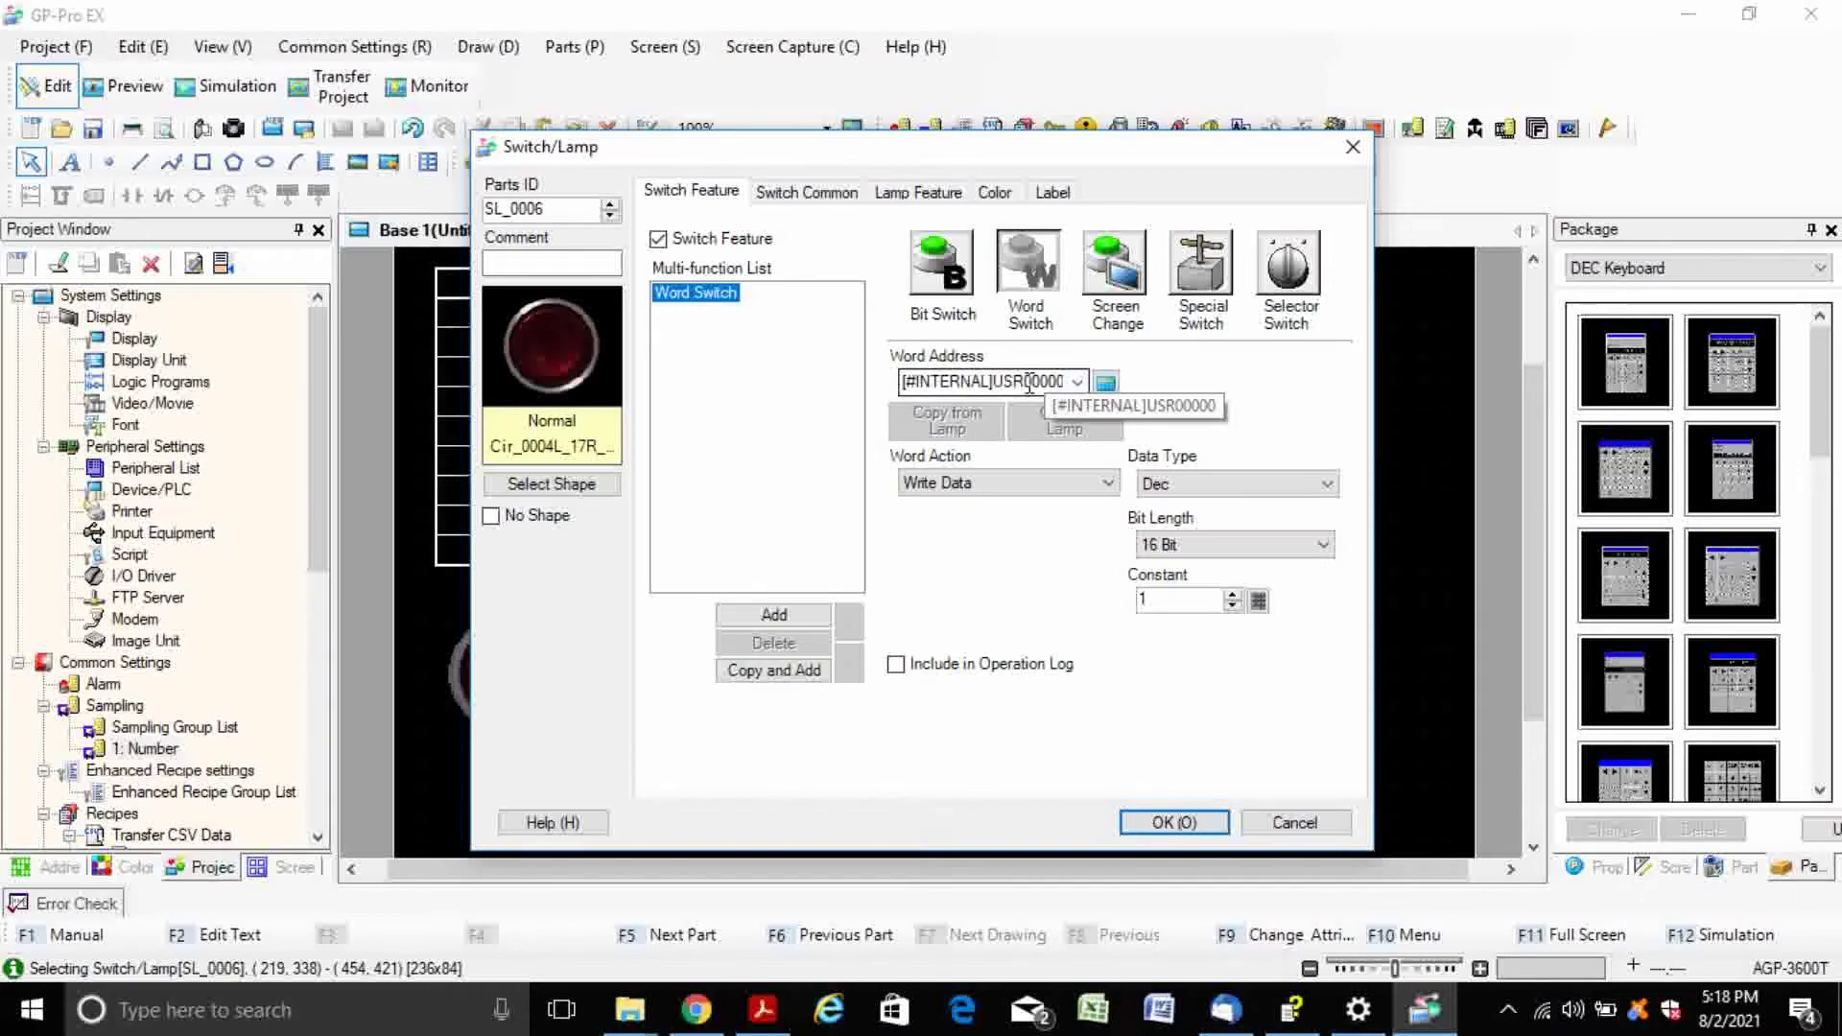
{"action": "left_click", "coordinate": [1020, 382]}
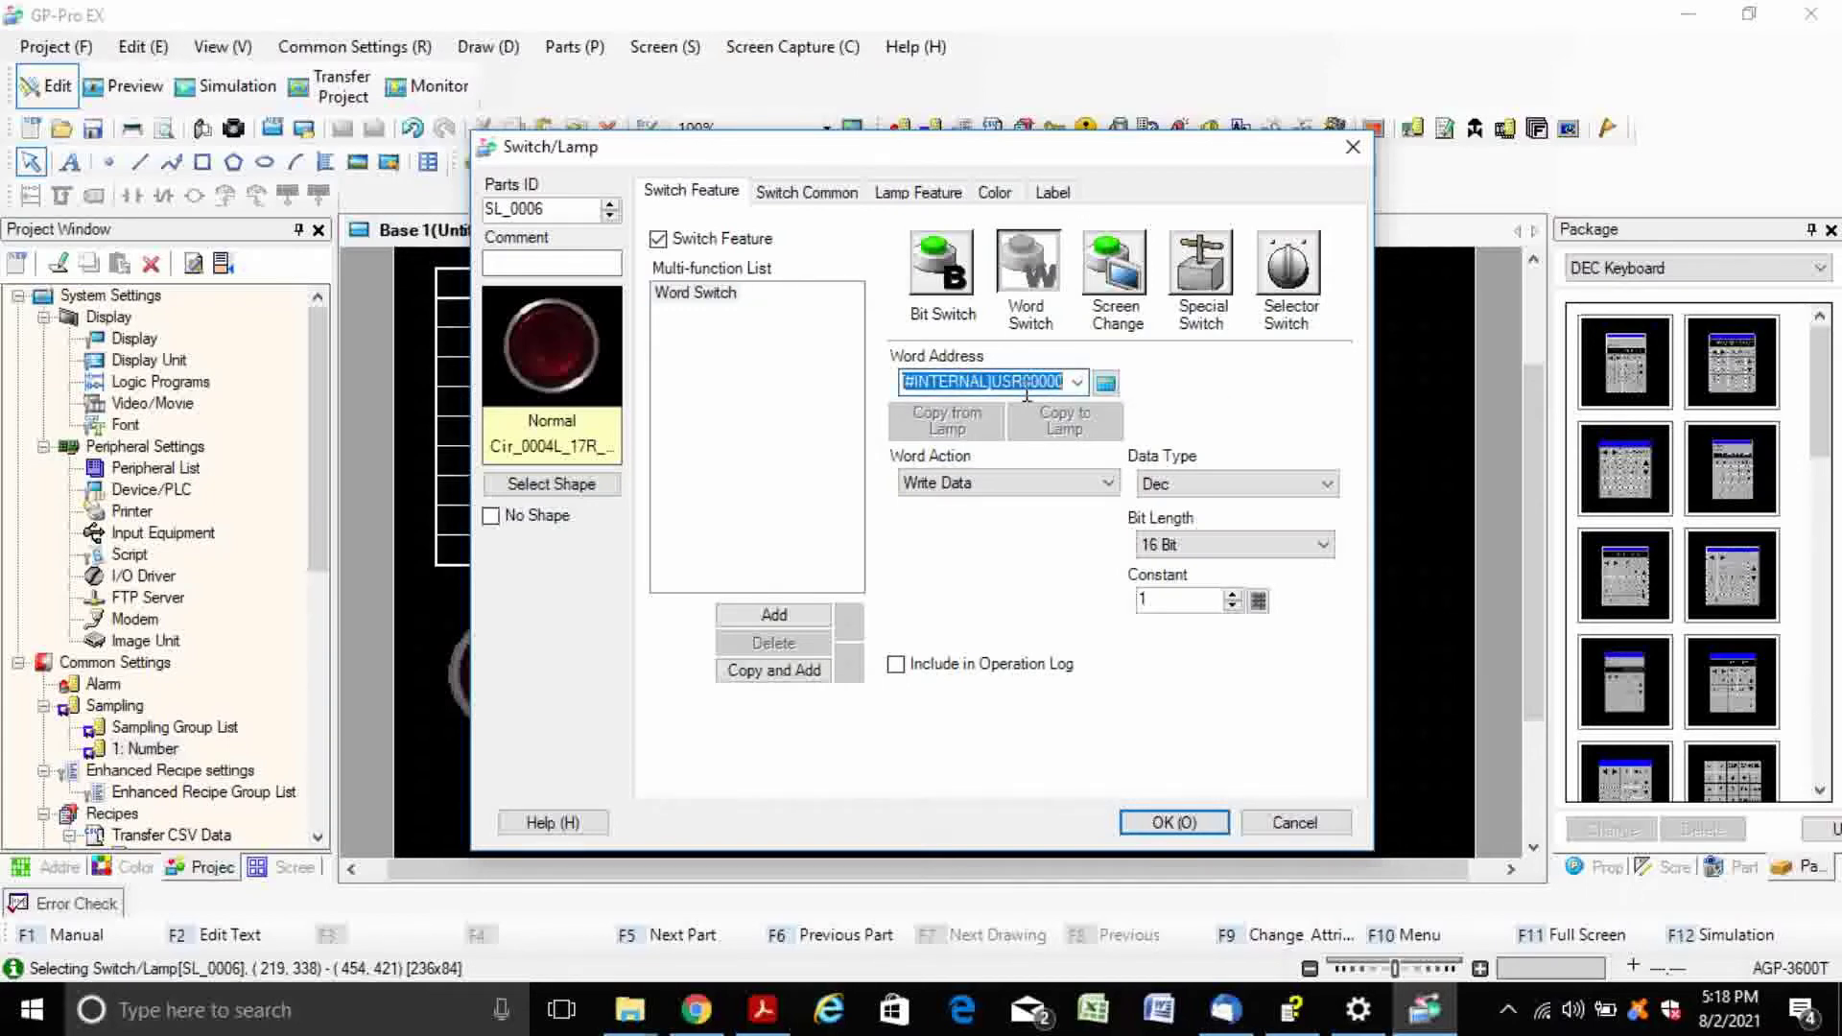
{"action": "left_click", "coordinate": [1023, 382]}
{"action": "type", "text": "29"}
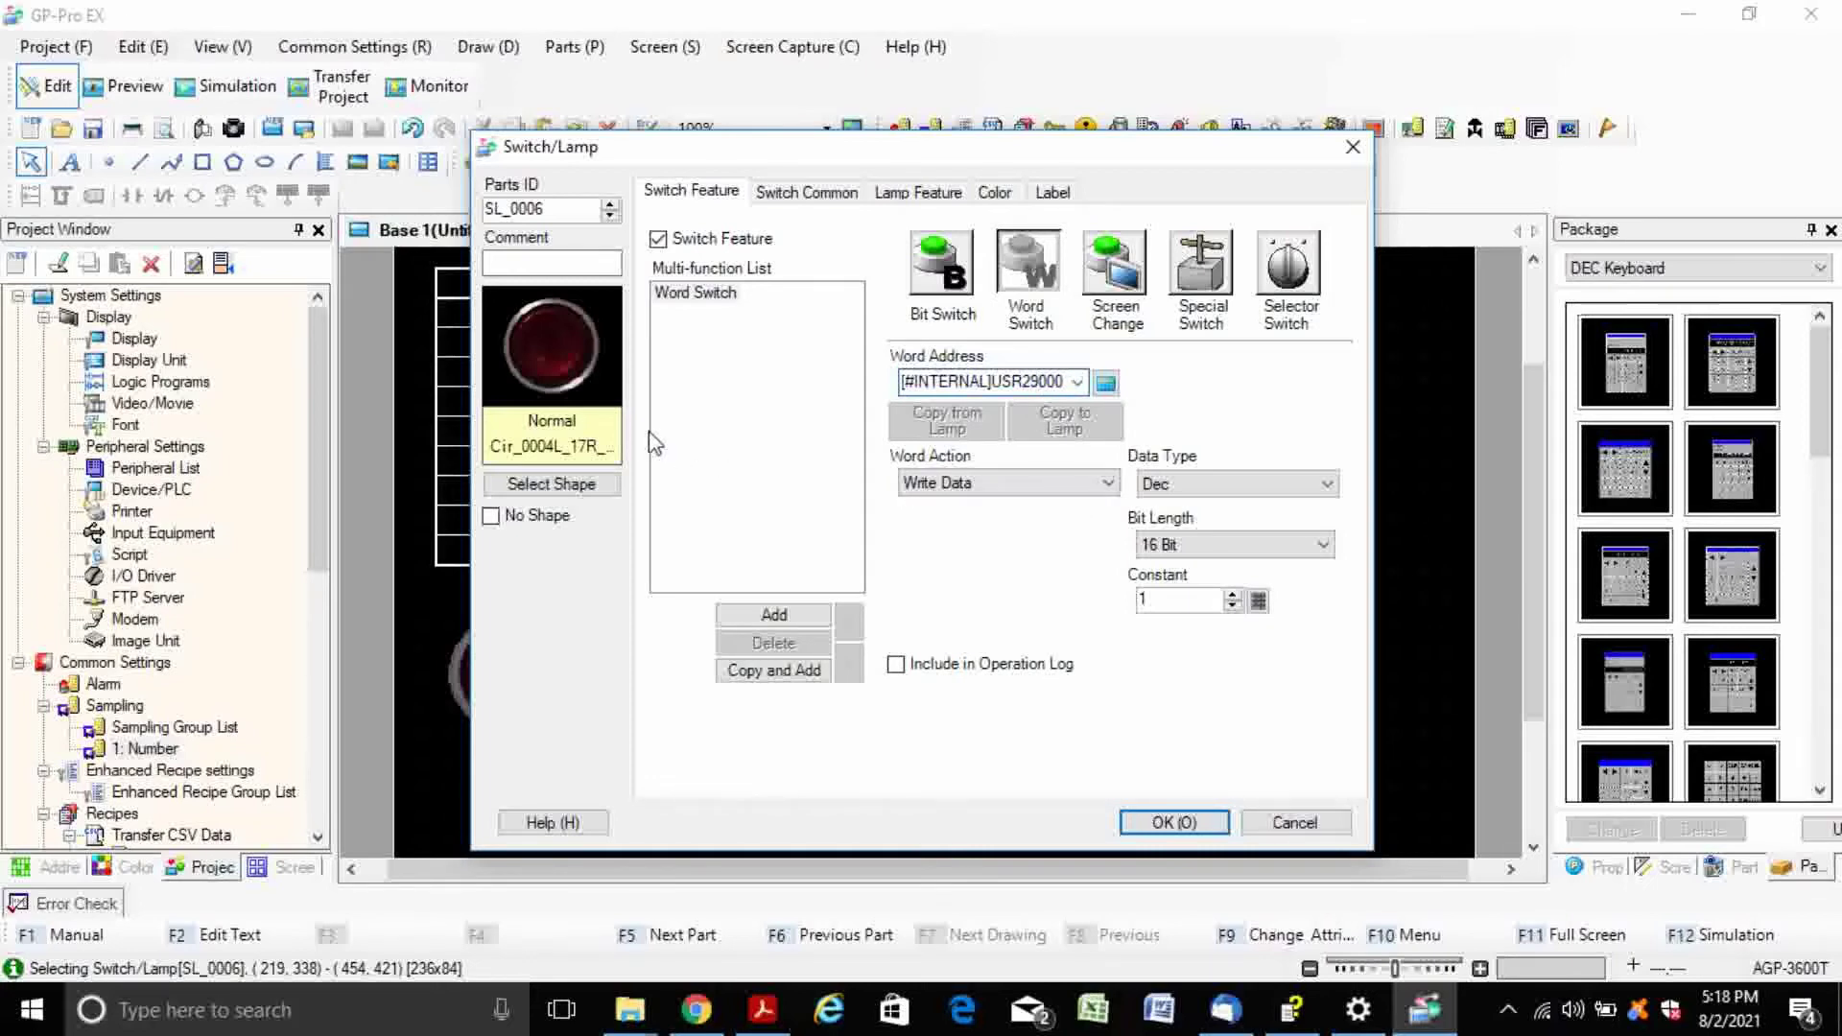
{"action": "left_click", "coordinate": [566, 485]}
{"action": "left_click", "coordinate": [697, 230]}
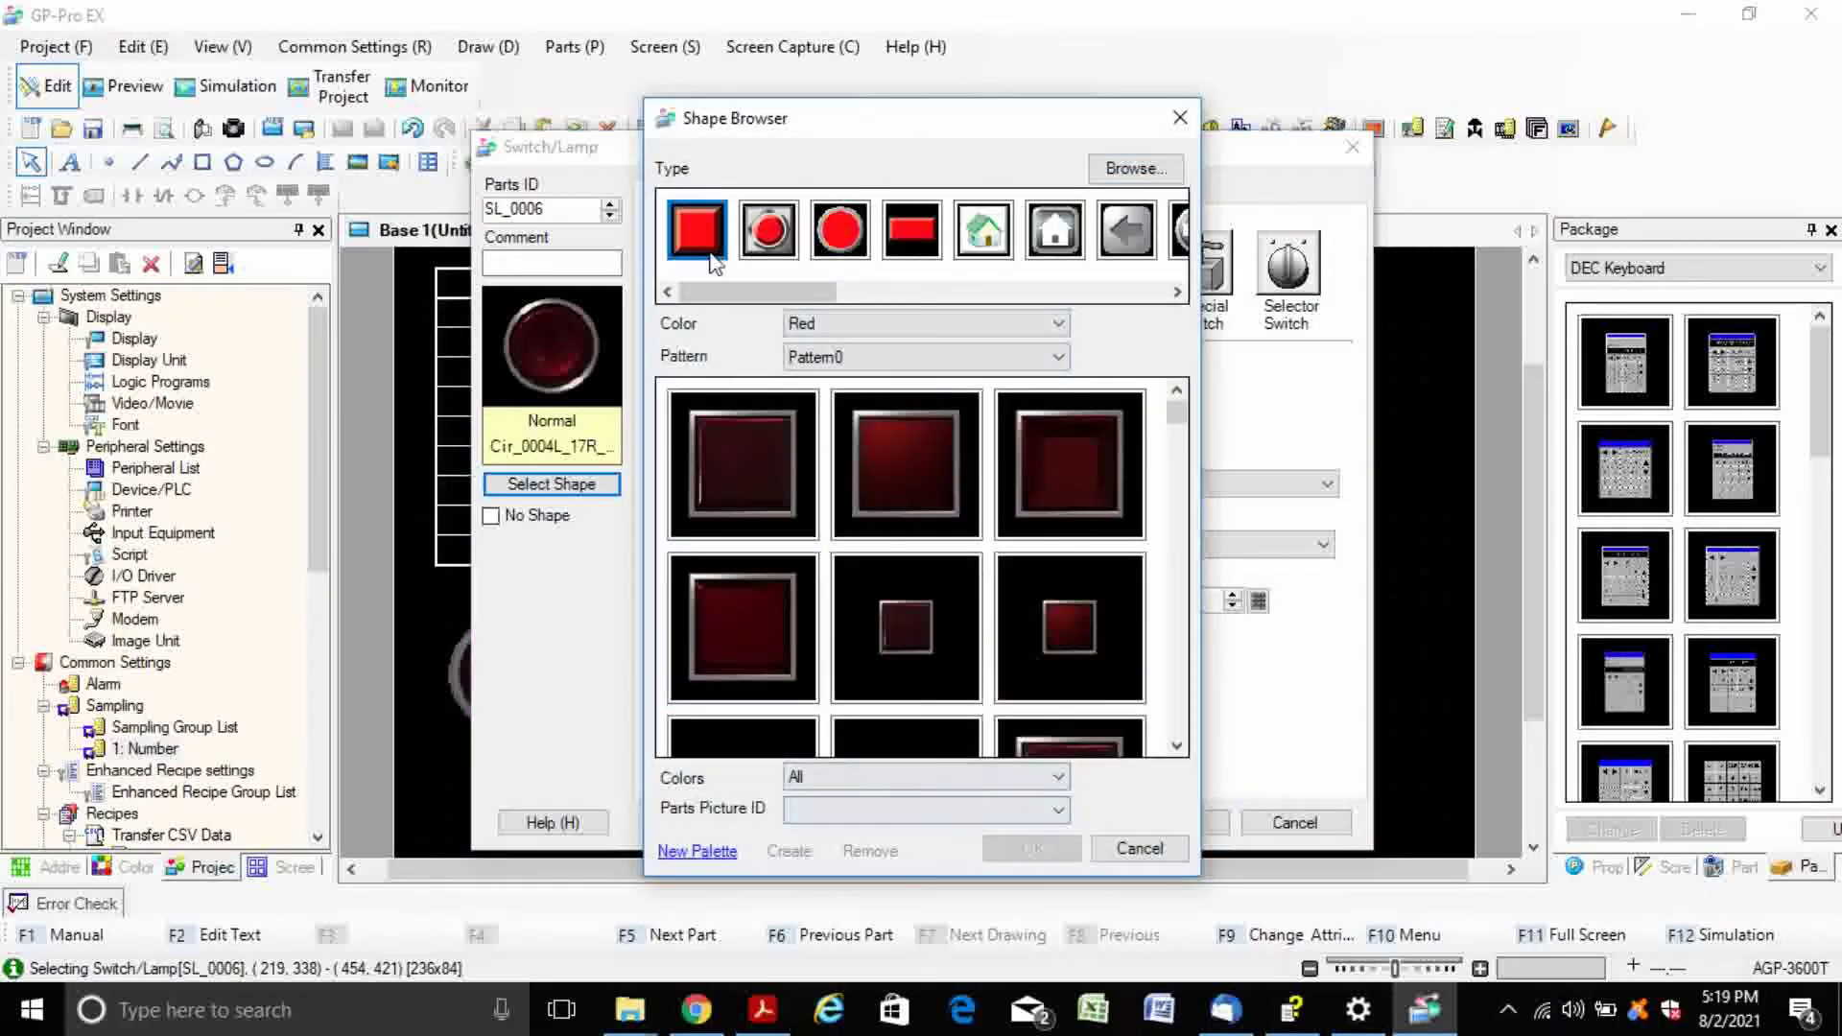
- Apply the square red shape Sqr_0001L_17R to the word switch, then reopen its settings
{"action": "scroll", "coordinate": [785, 513], "scroll_direction": "down", "scroll_amount": 3}
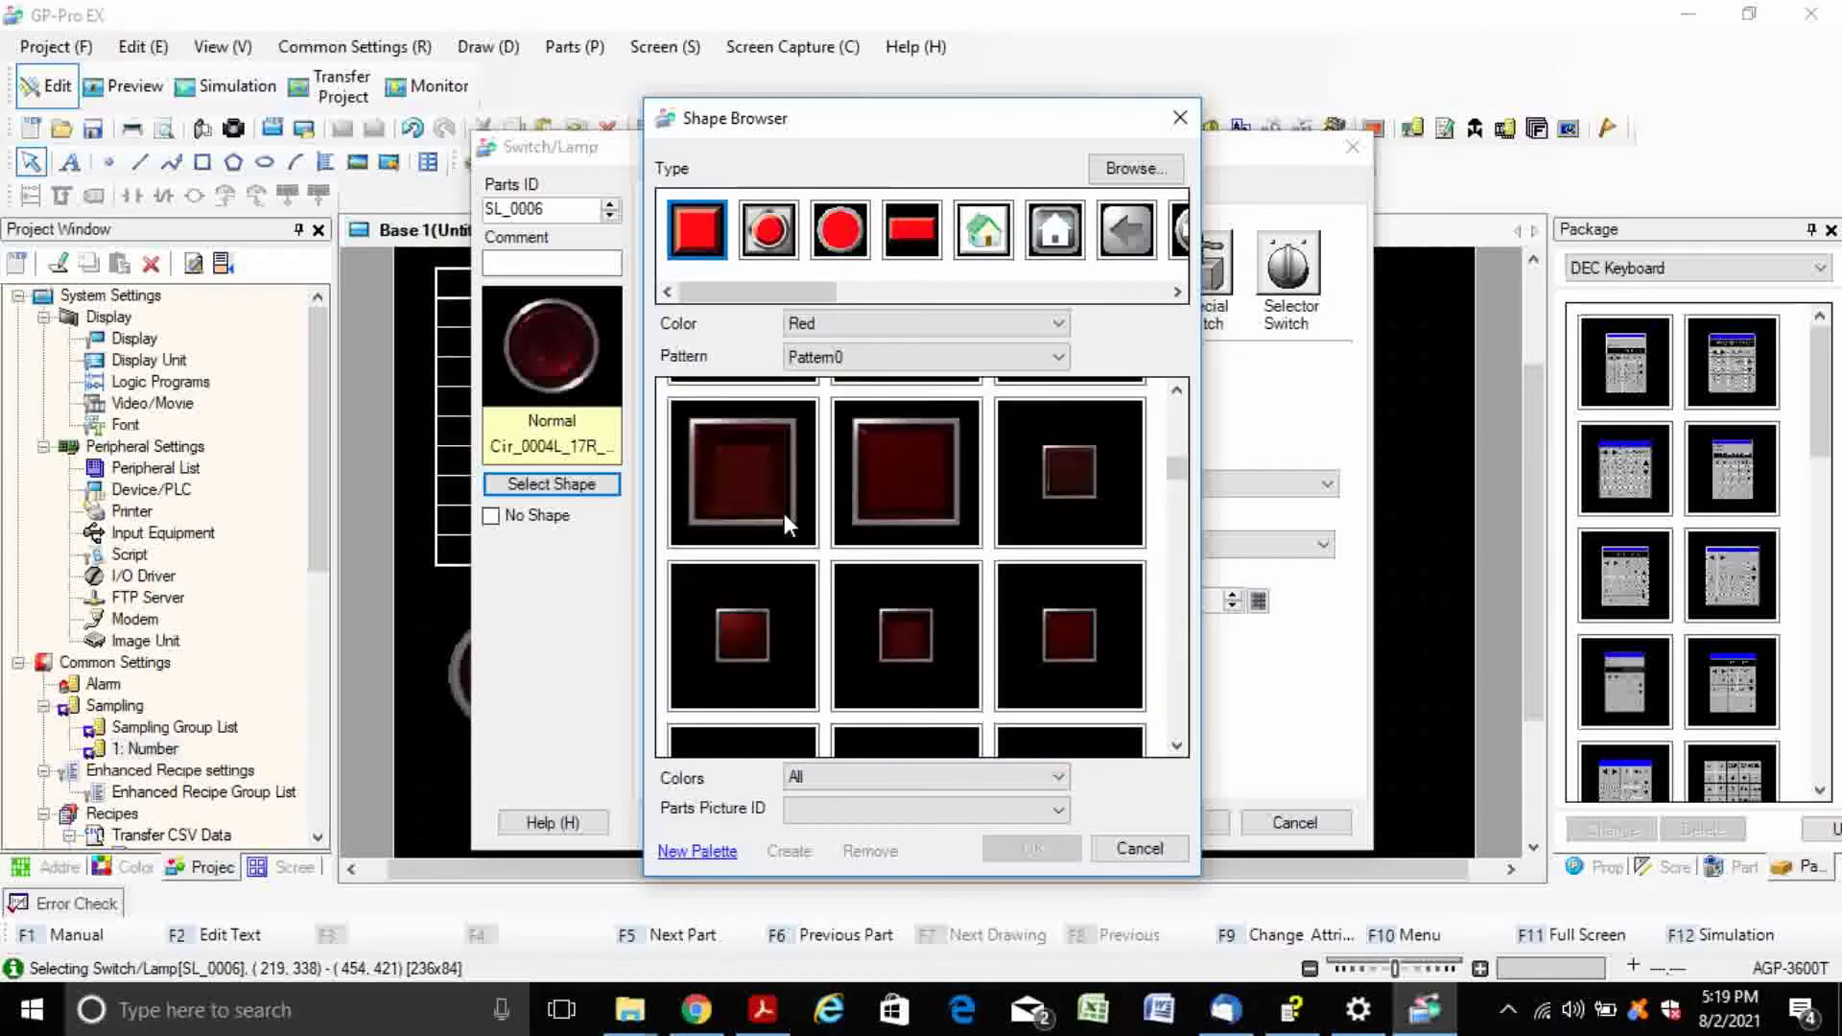
{"action": "scroll", "coordinate": [784, 514], "scroll_direction": "up", "scroll_amount": 3}
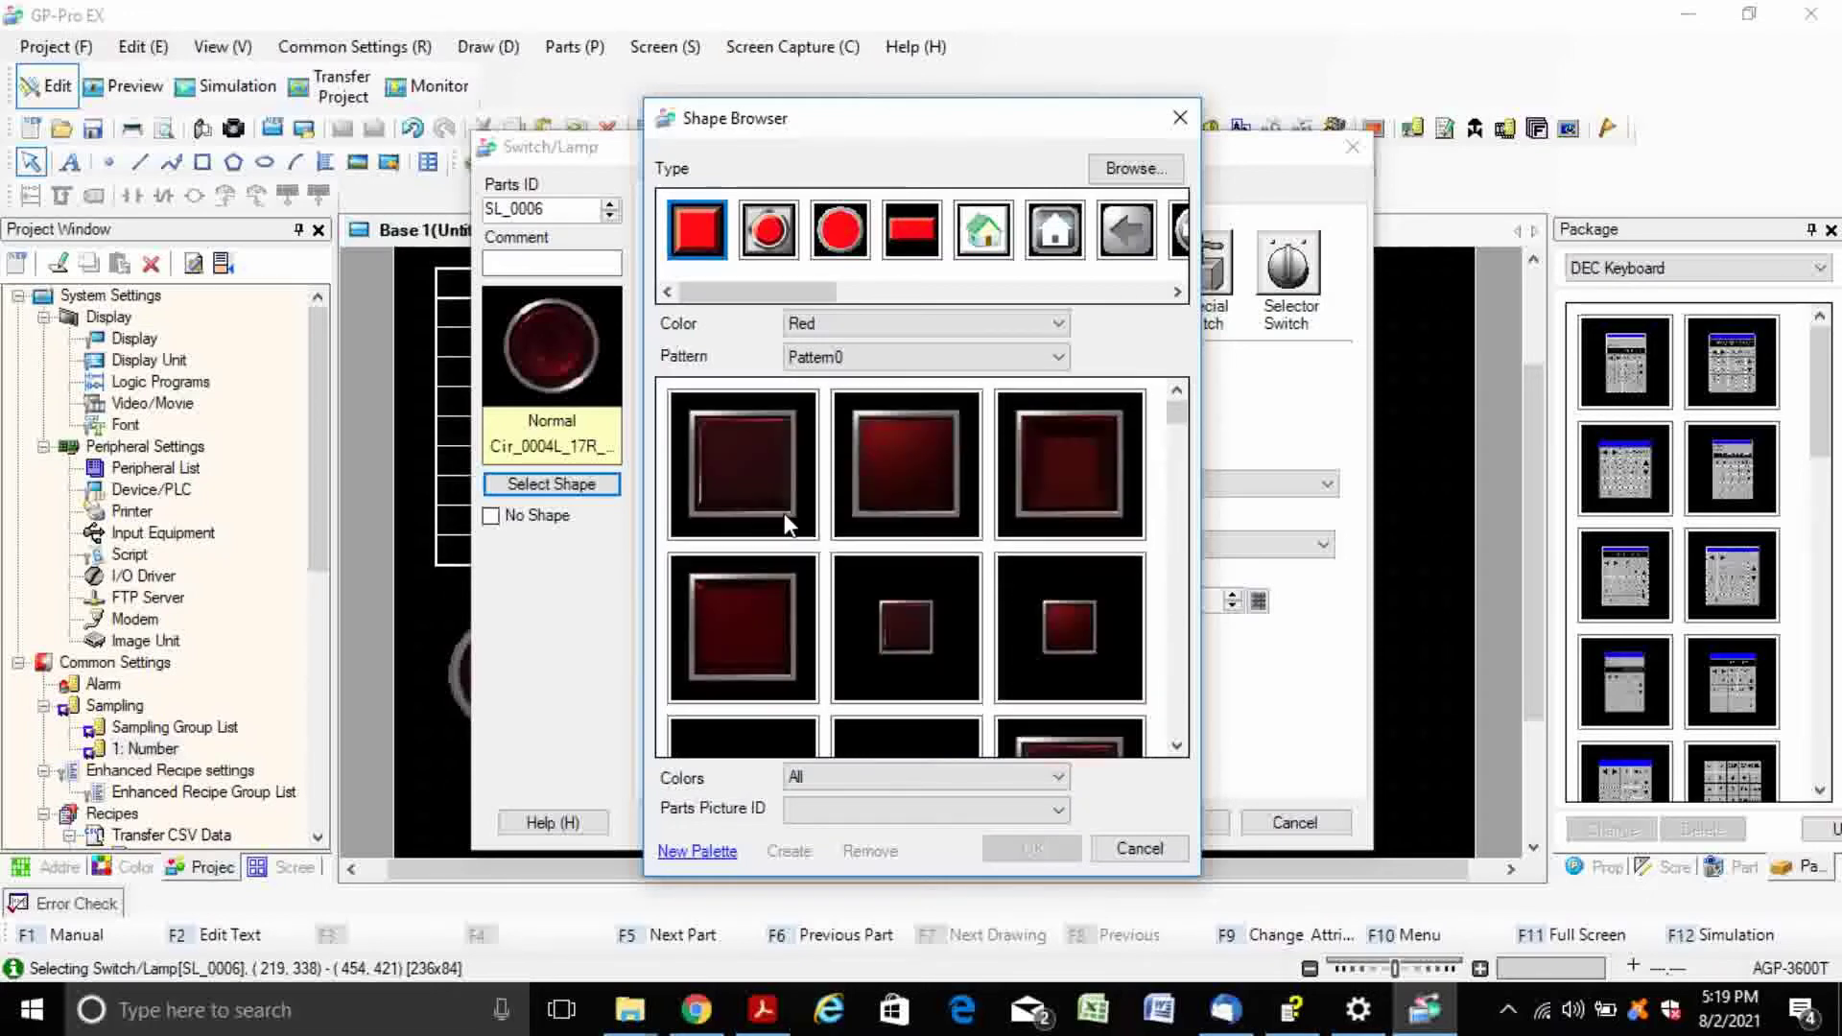
{"action": "left_click", "coordinate": [752, 446]}
{"action": "left_click", "coordinate": [1033, 850]}
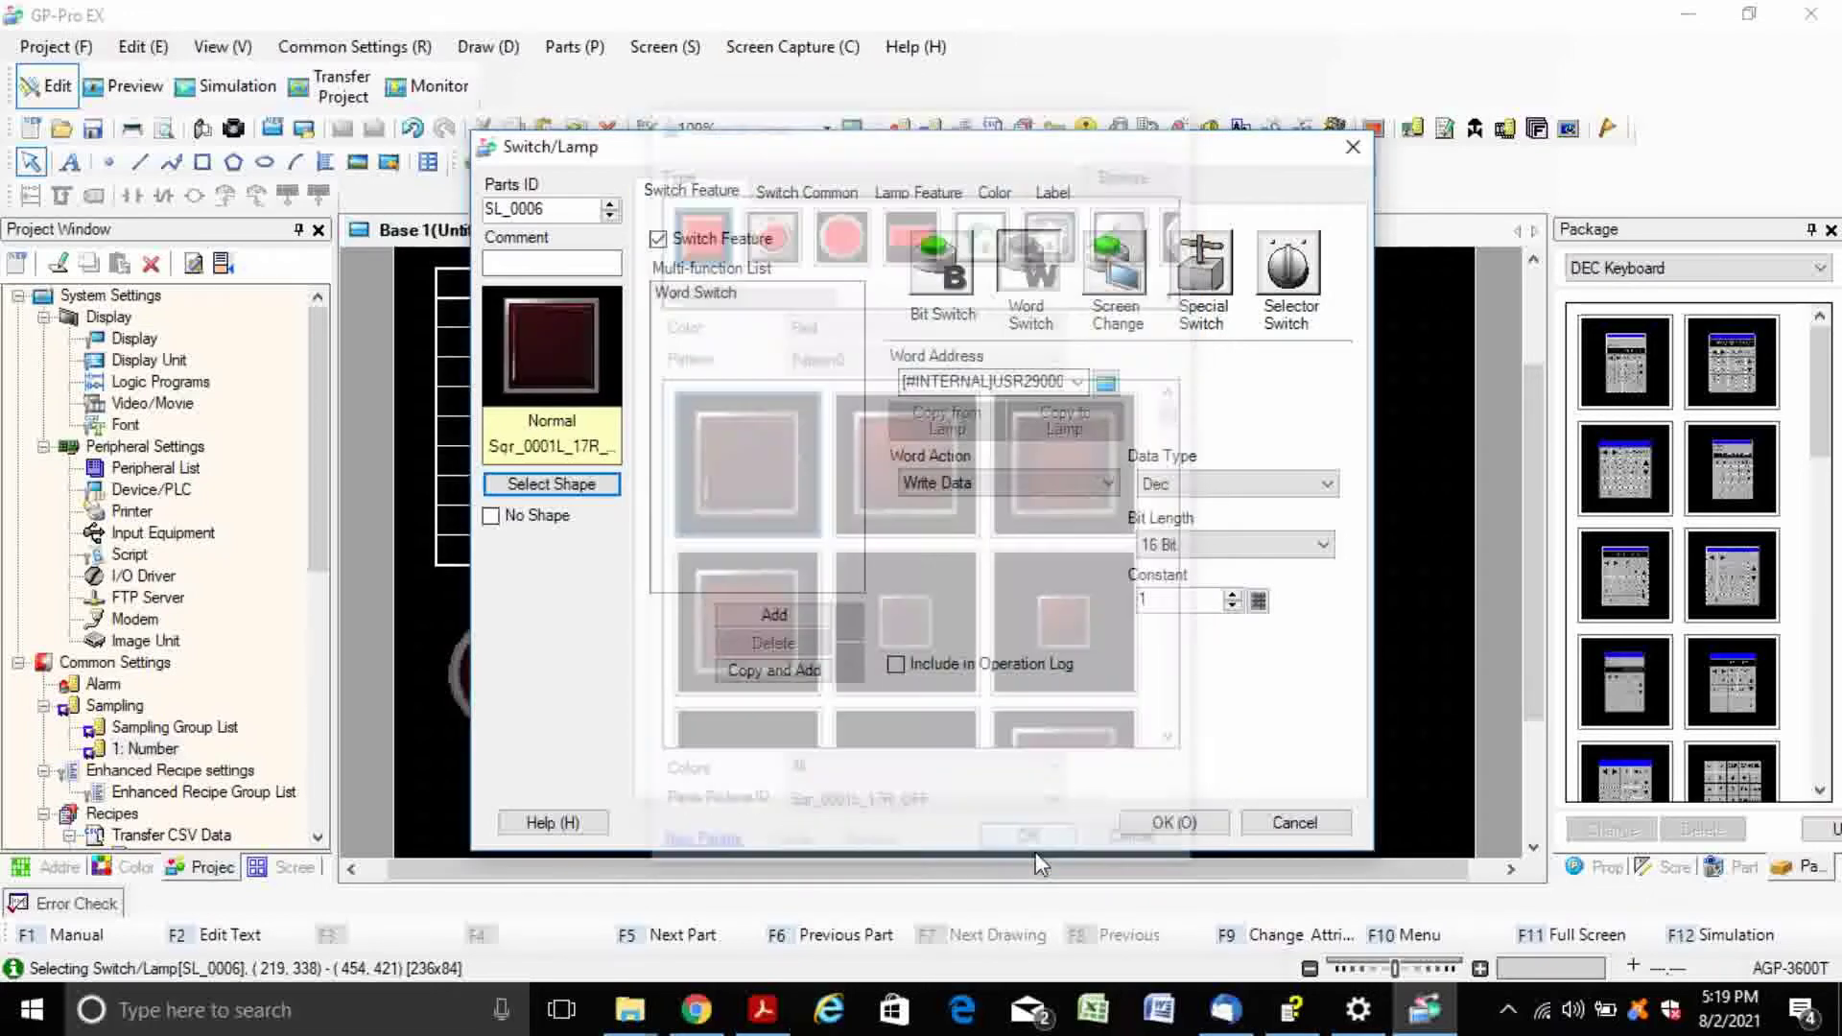
{"action": "left_click", "coordinate": [1207, 831]}
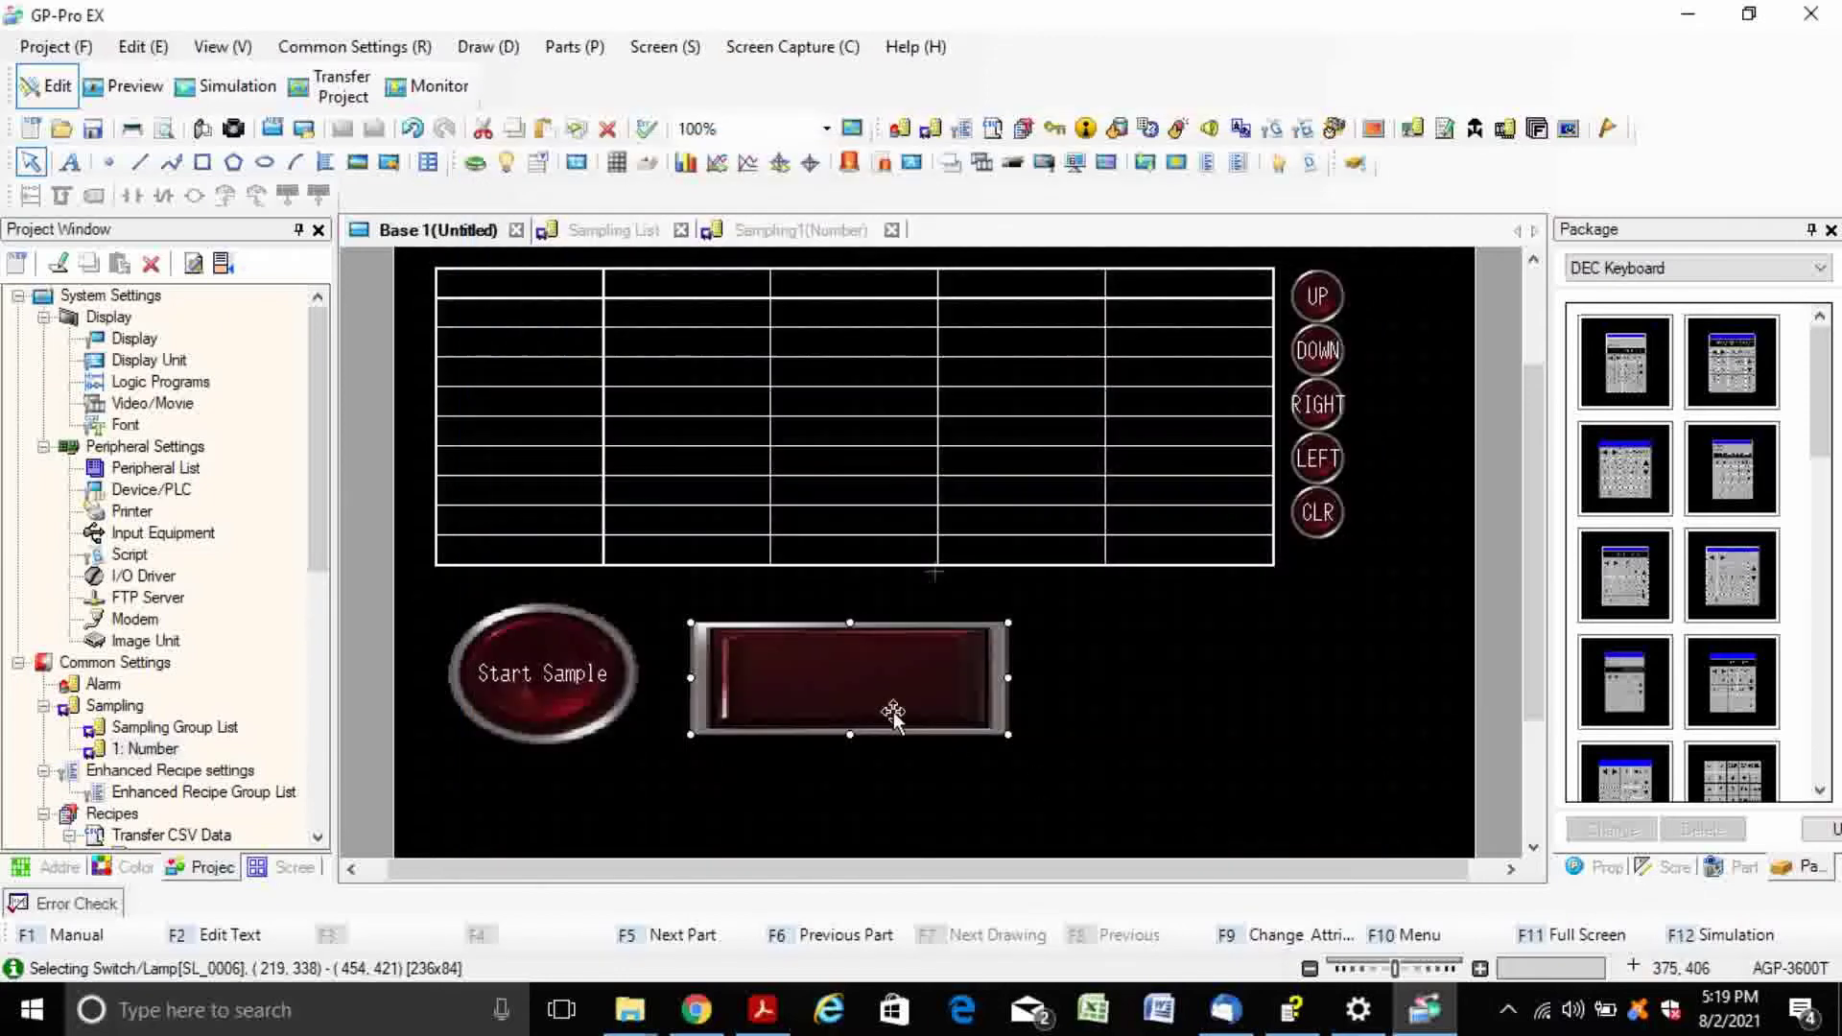
{"action": "double_click", "coordinate": [845, 683]}
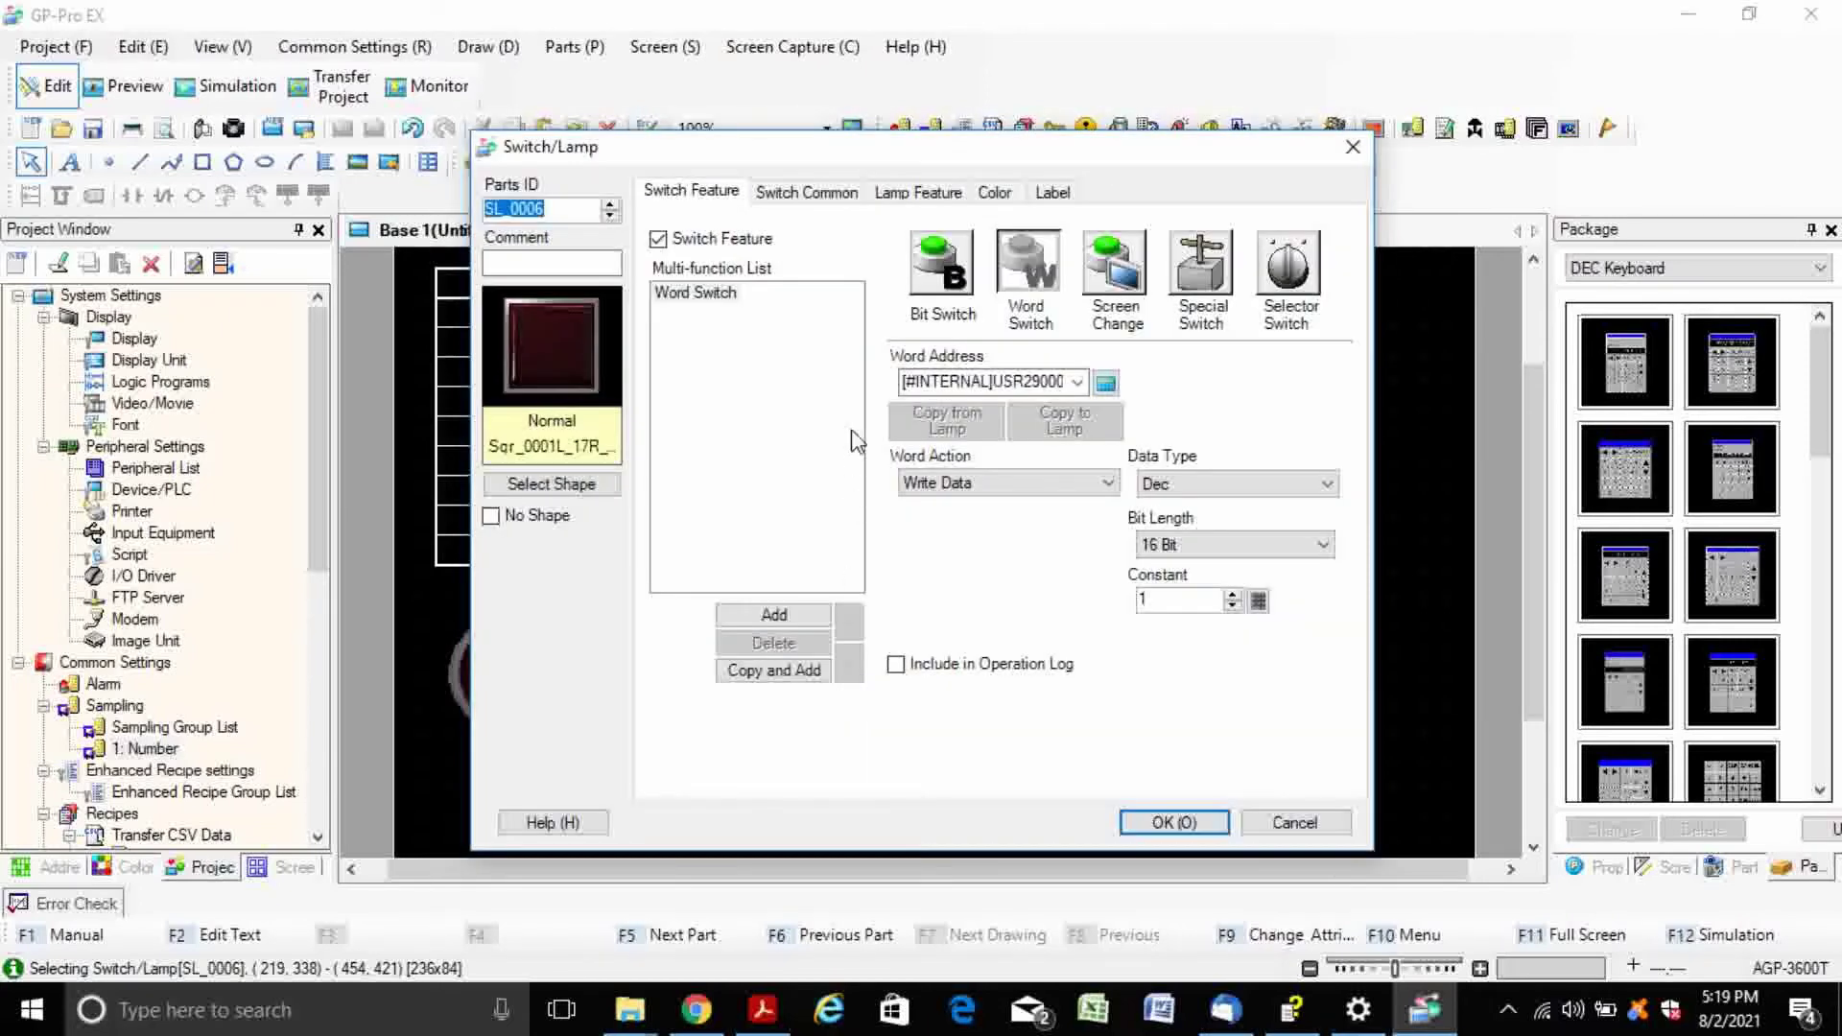